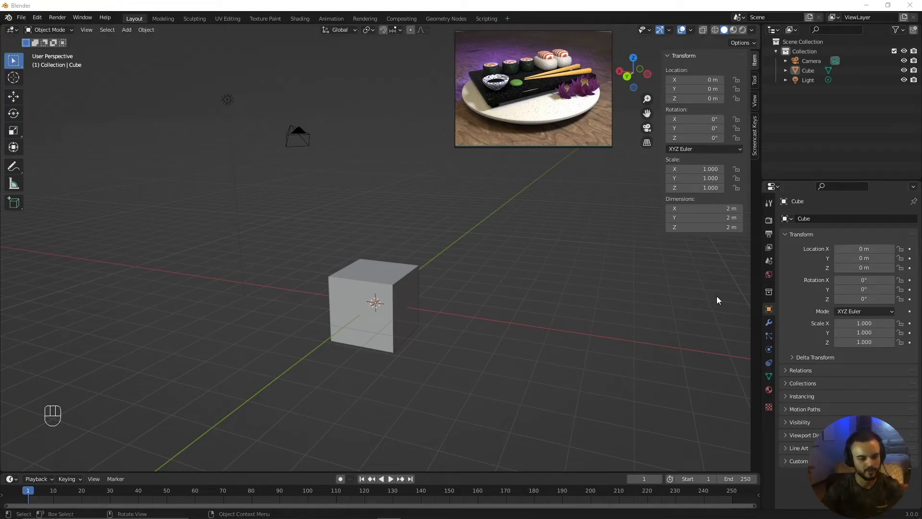
left_click(397, 284)
left_click(278, 136)
left_click(217, 112)
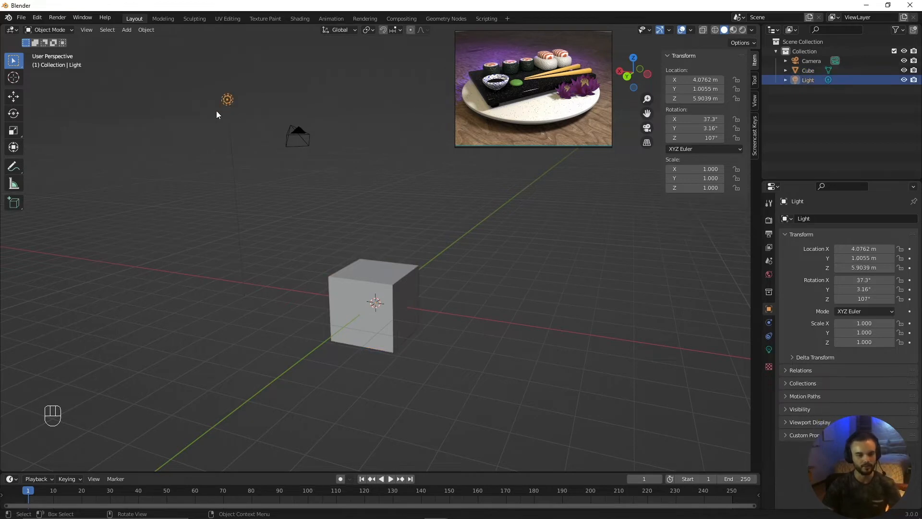
left_click(274, 234)
middle_click_drag(361, 305, 340, 303)
mouse_move(541, 36)
left_mouse_down()
mouse_move(560, 59)
mouse_move(549, 47)
mouse_move(530, 56)
mouse_move(537, 42)
left_mouse_up()
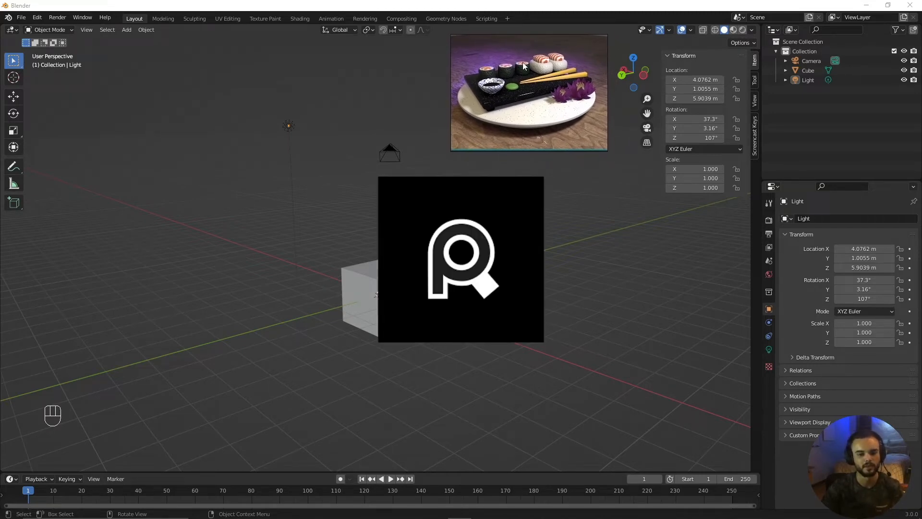
mouse_move(512, 77)
left_mouse_down()
mouse_move(529, 79)
mouse_move(517, 77)
left_mouse_up()
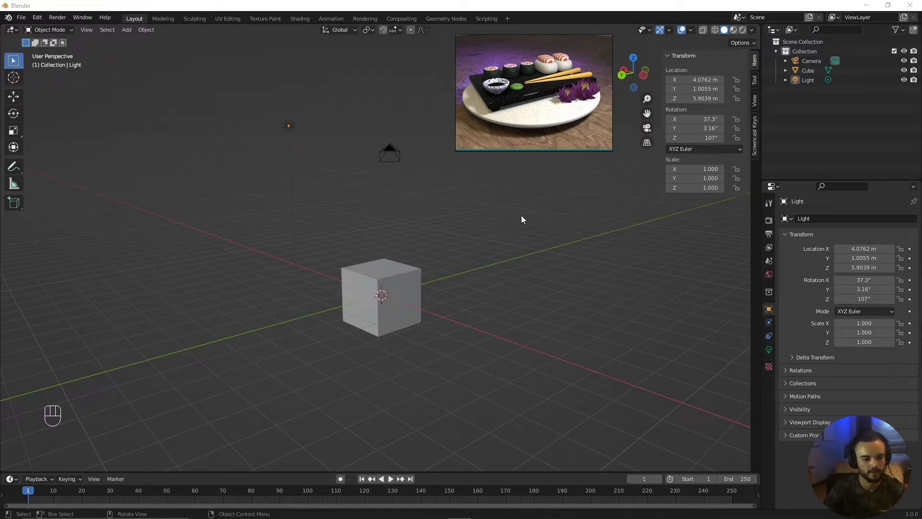
Enable the Tab for Pie Menu option in the keymap preferences and close the preferences.
left_click(37, 17)
left_click(60, 154)
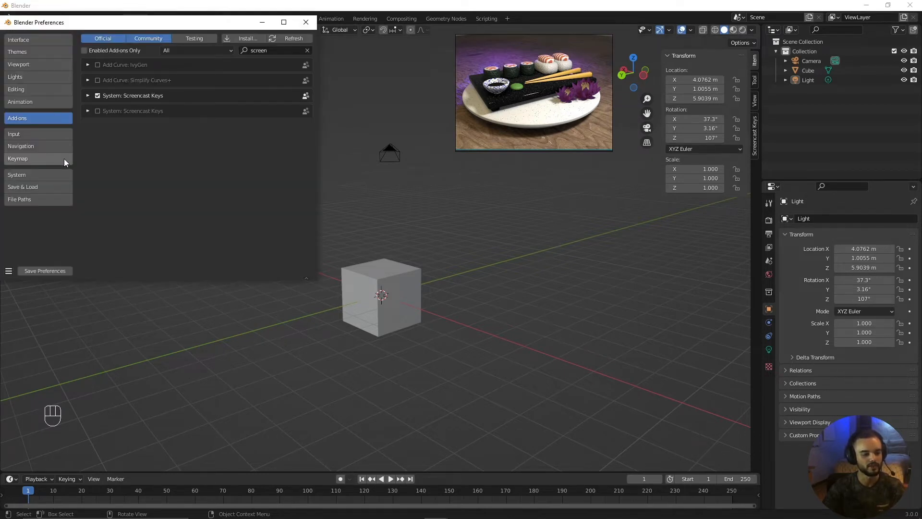
left_click(45, 159)
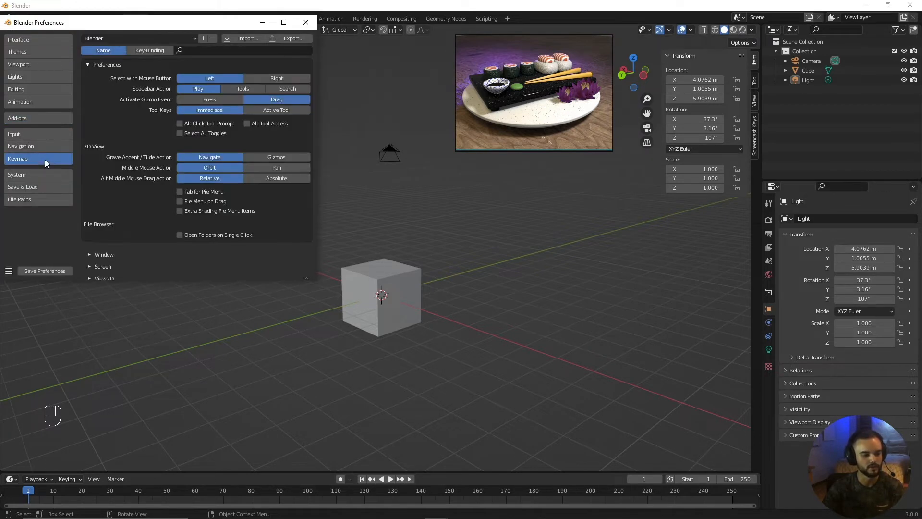
left_click(180, 192)
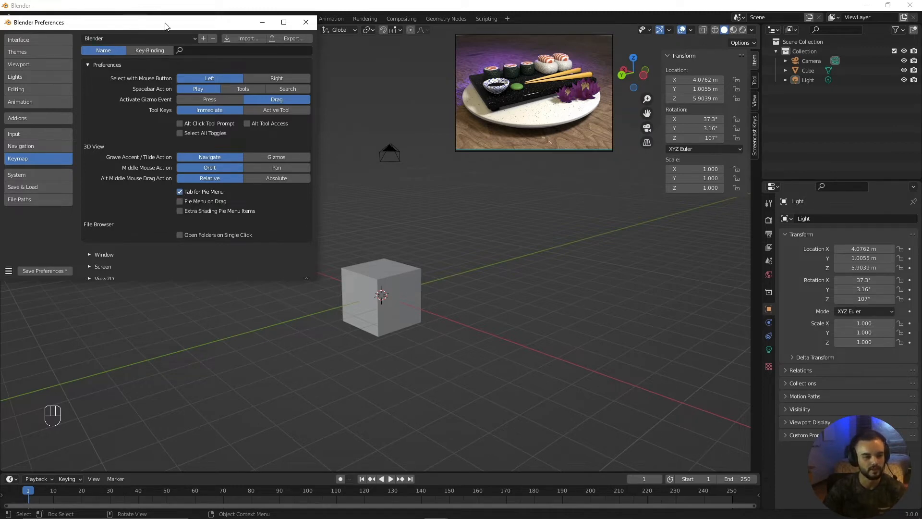
left_click(314, 22)
left_click(48, 29)
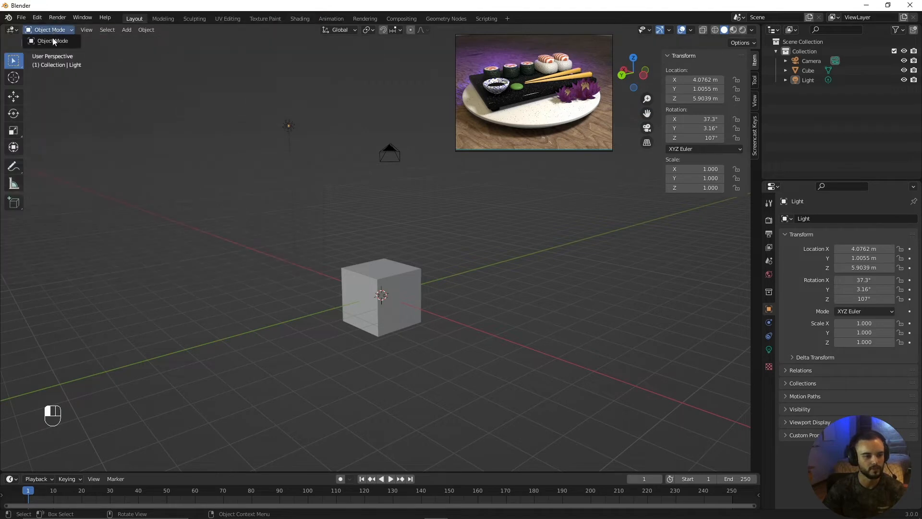
left_click(377, 275)
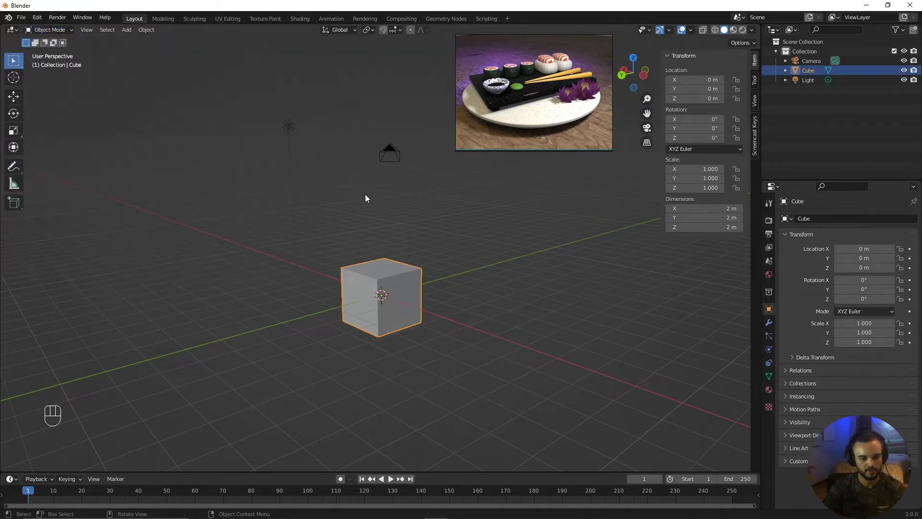
left_click(371, 226)
left_click(379, 270)
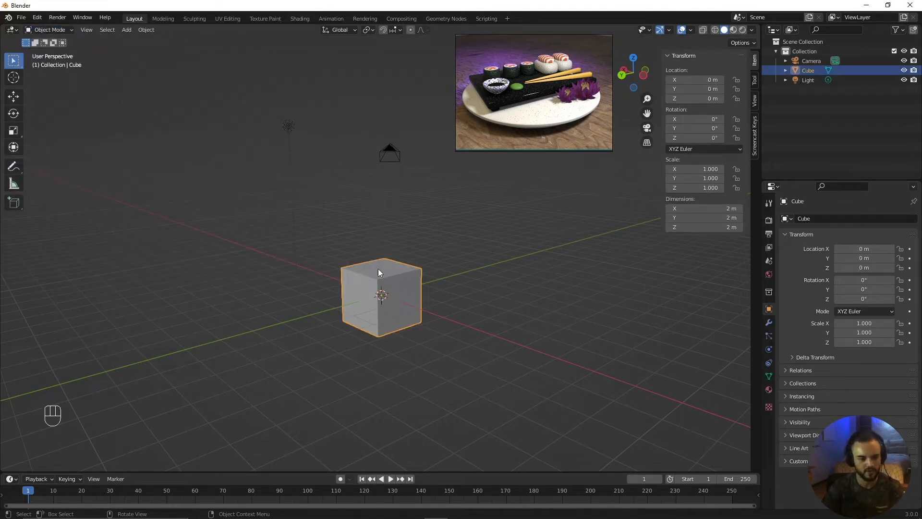
left_click(301, 130)
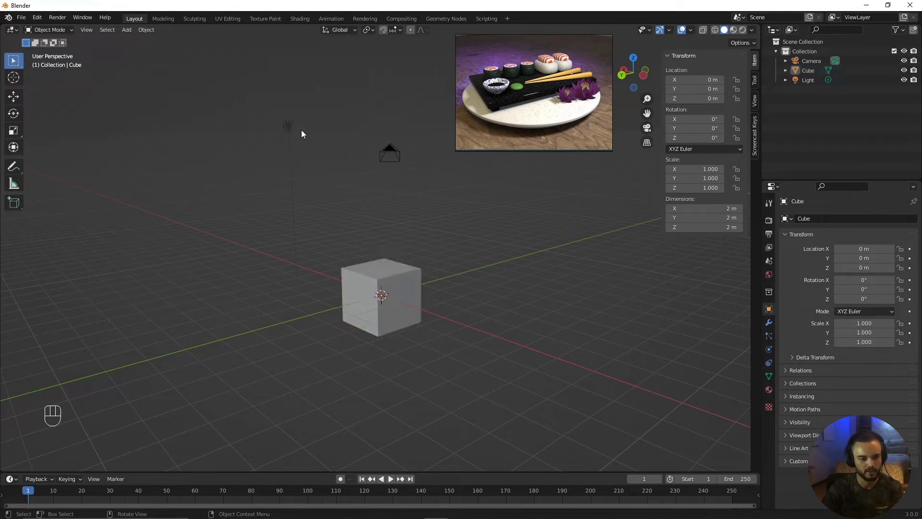
Delete the default cube, camera and light from the scene.
left_click_drag(254, 108, 429, 327)
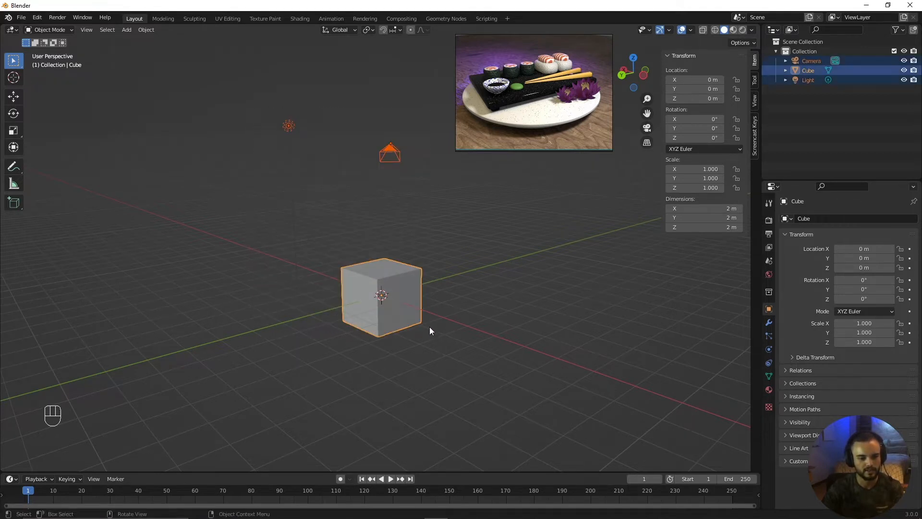
key("x")
left_click(427, 259)
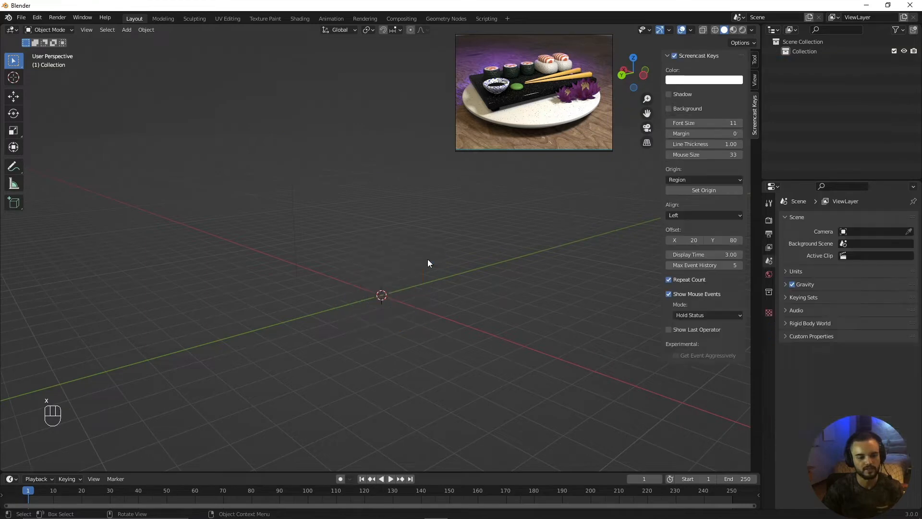
Add a plane mesh at the world origin.
key("shift+a")
mouse_move(428, 260)
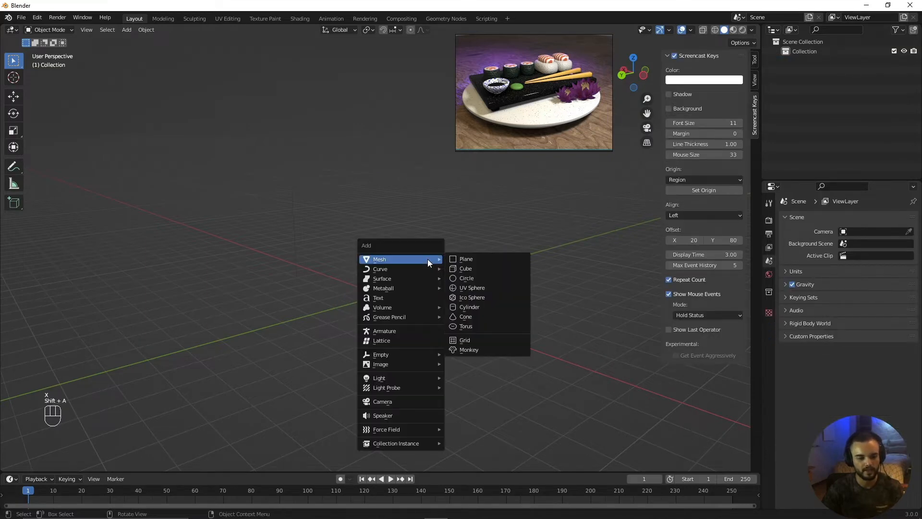
left_click(467, 259)
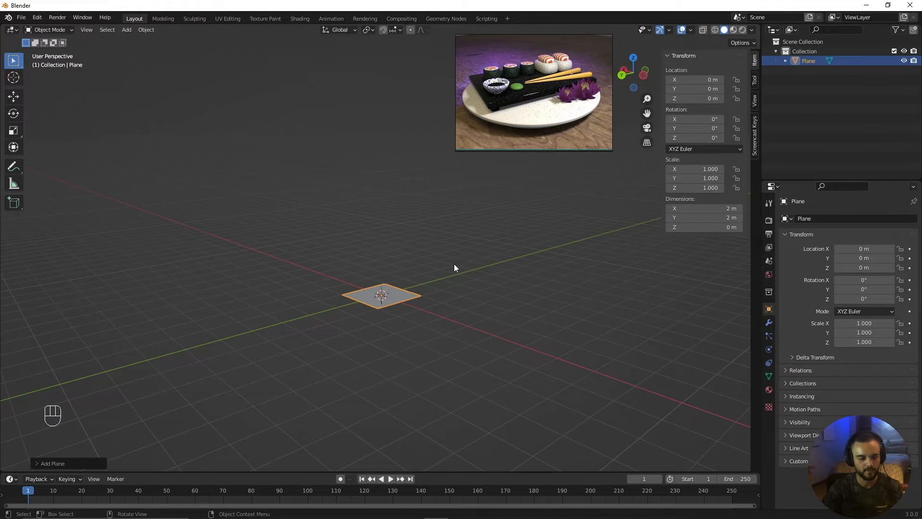
Scale the plane uniformly by 10, apply its scale and deselect it.
key("s")
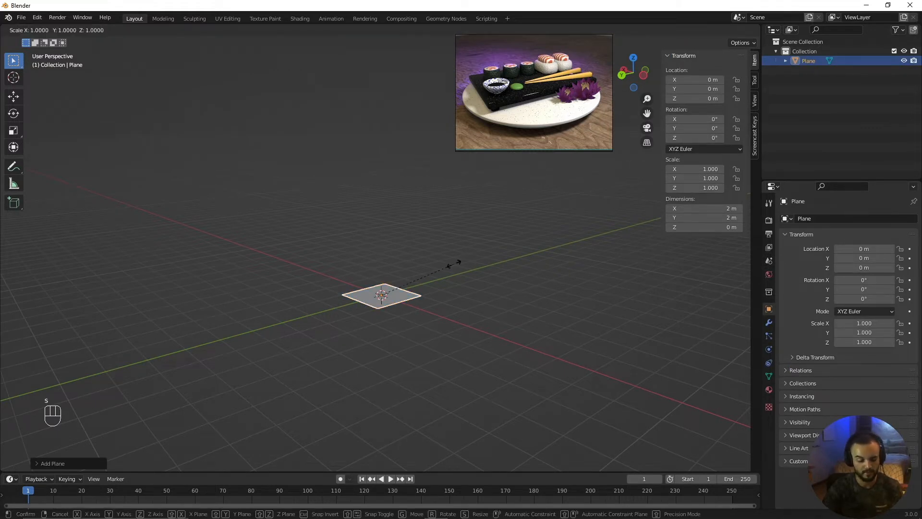
type("10")
key("Return")
scroll(516, 285, "down", 3)
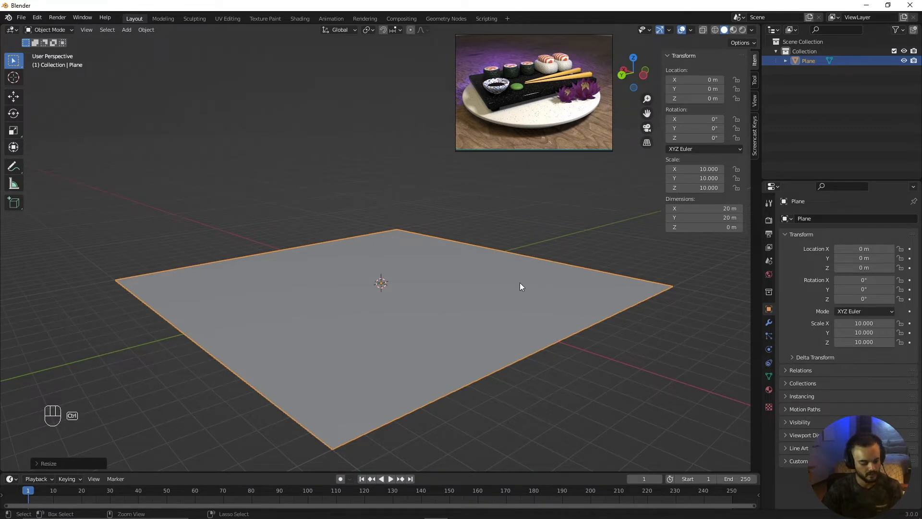
key("ctrl+a")
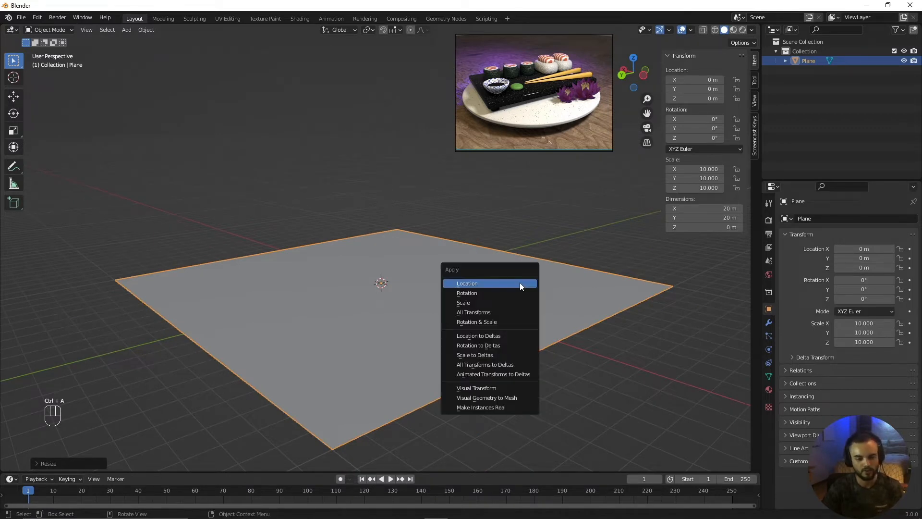
left_click(511, 302)
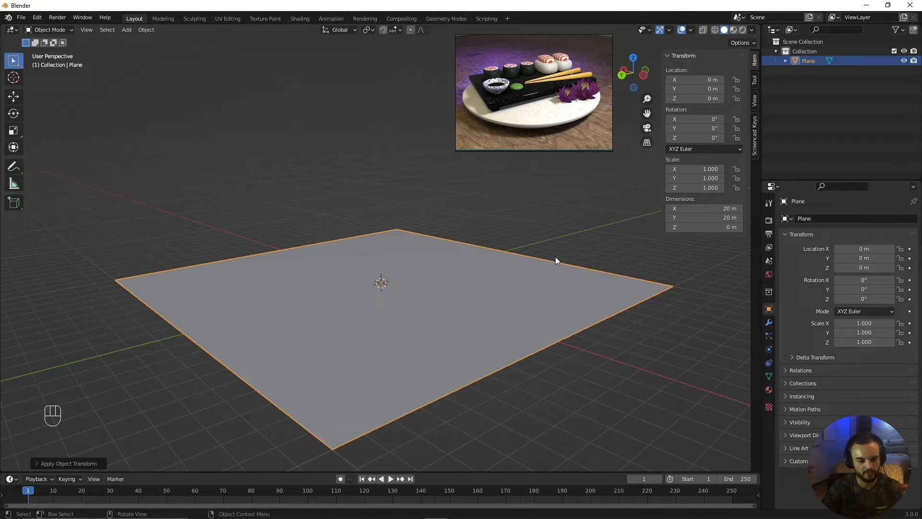
left_click(574, 231)
Add a cylinder mesh at the centre of the plane and show its creation settings.
middle_click_drag(546, 303, 434, 313)
scroll(438, 310, "up", 3)
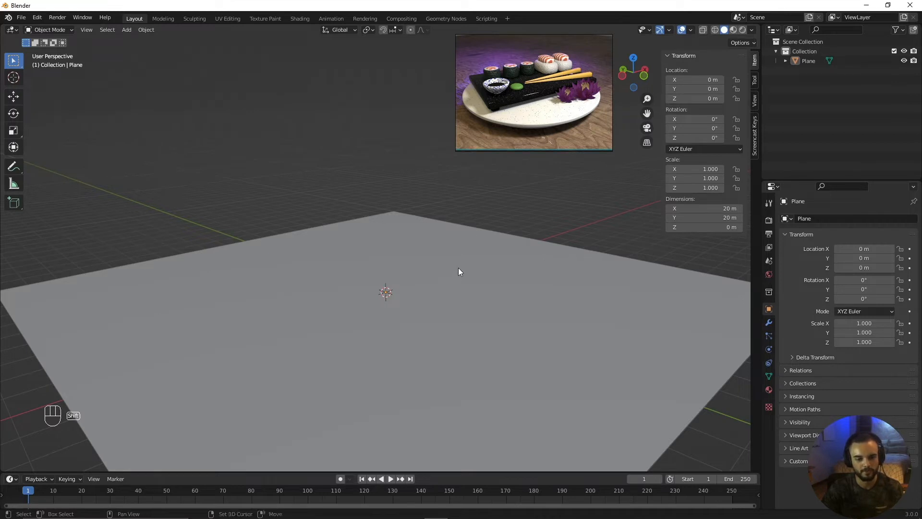
middle_click_drag(459, 272, 408, 250)
key("shift+a")
mouse_move(403, 262)
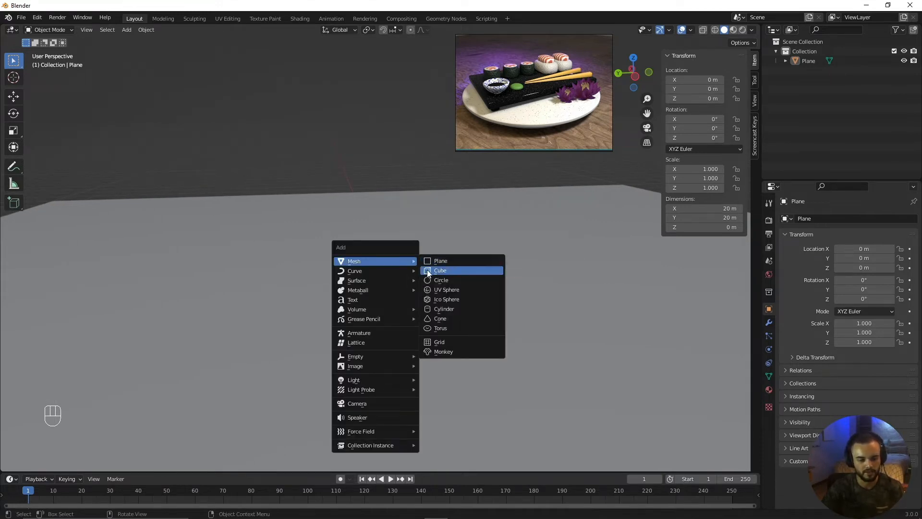
left_click(438, 309)
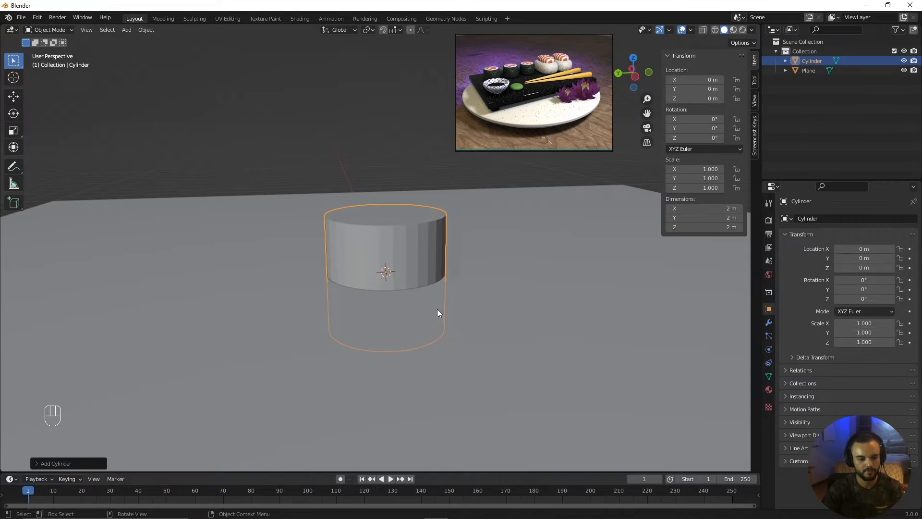
left_click(37, 462)
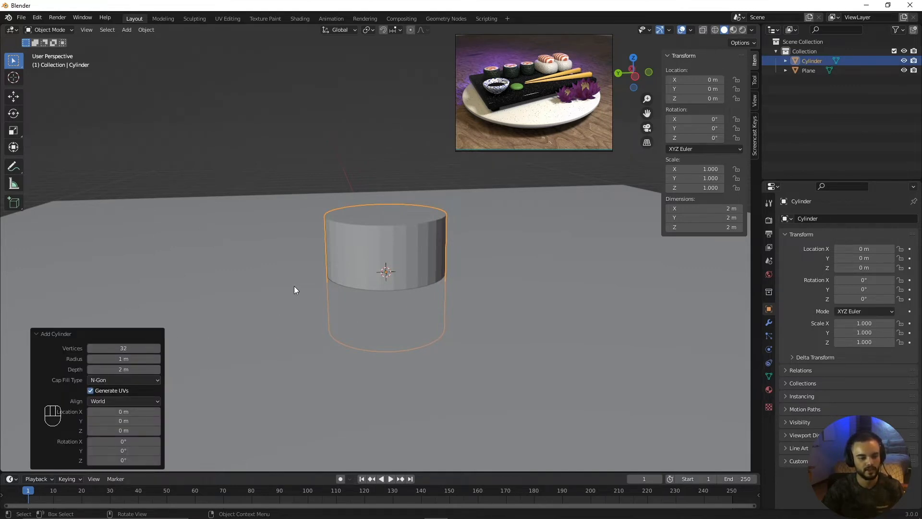
Flatten the cylinder along the Z axis into a thin disc, scaled to about 0.052.
scroll(379, 262, "up", 2)
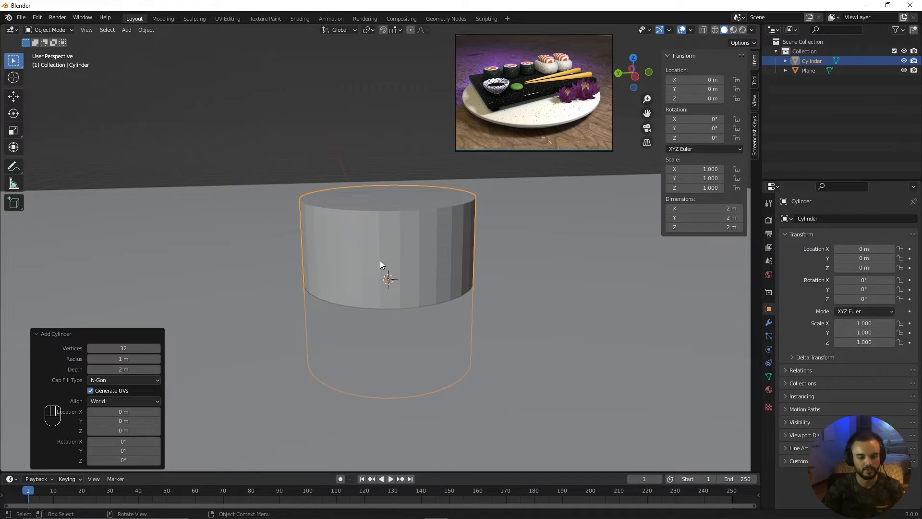
left_click(295, 157)
left_click(367, 224)
middle_click_drag(486, 241, 461, 294)
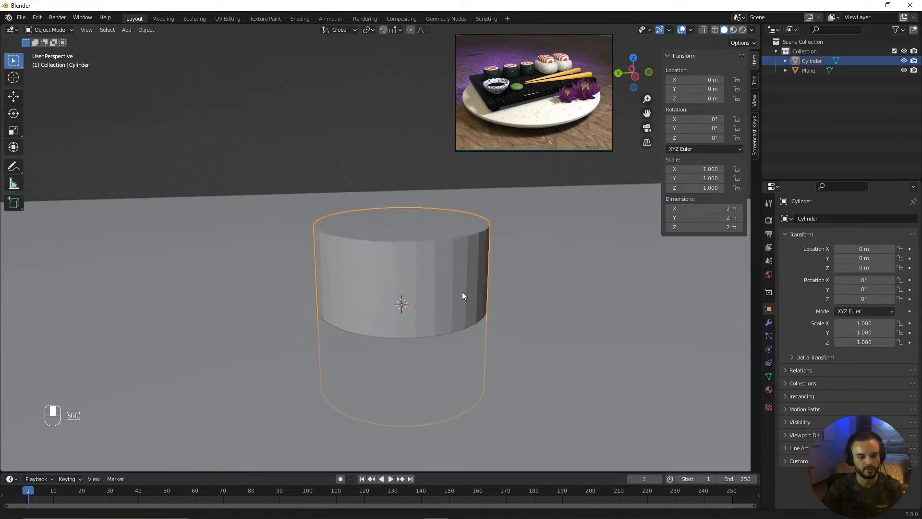
key("s")
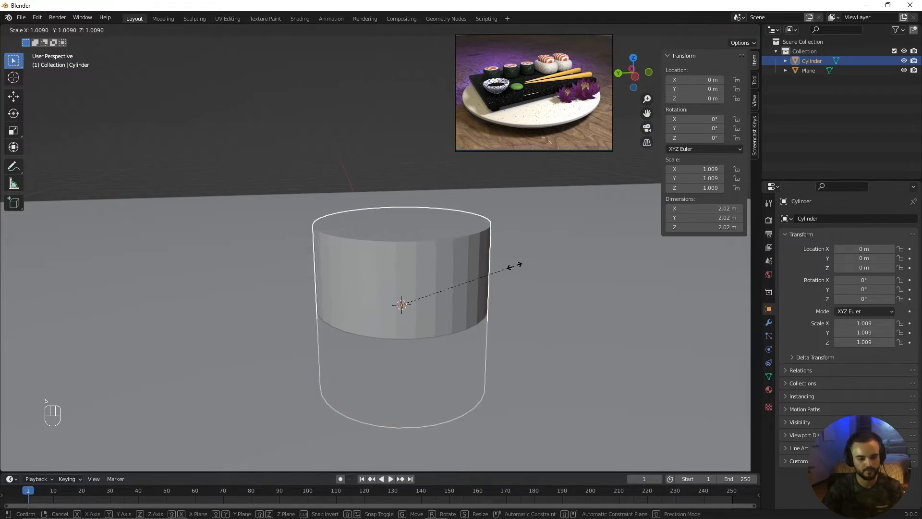
key("z")
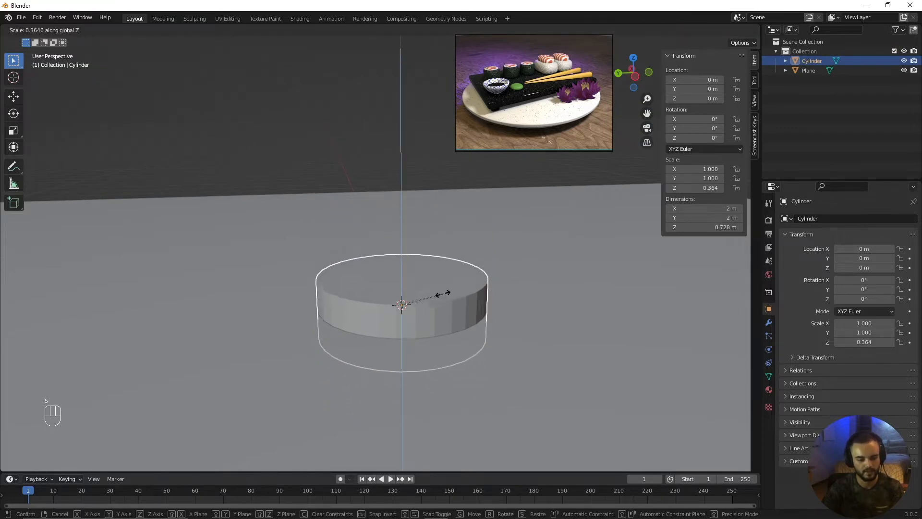
left_click(411, 309)
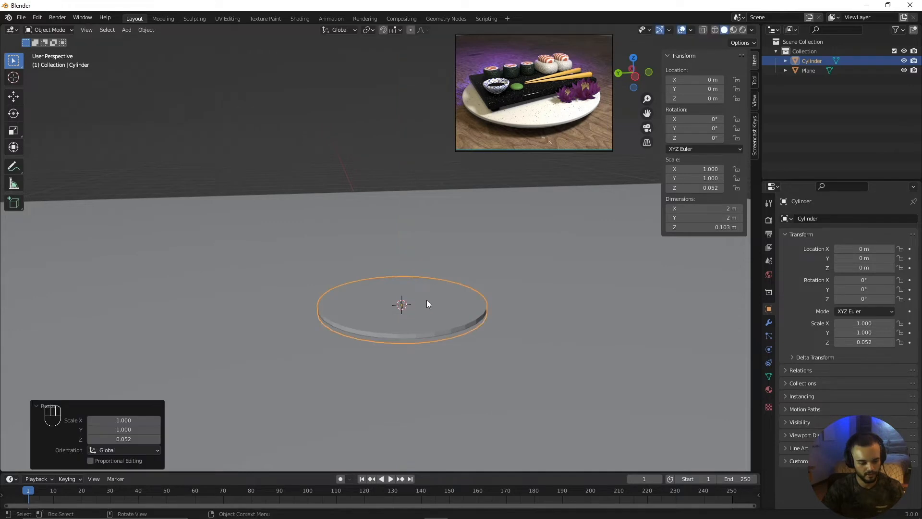
Raise the flattened cylinder about 0.2 m along the Z axis so it sits above the plane.
key("g")
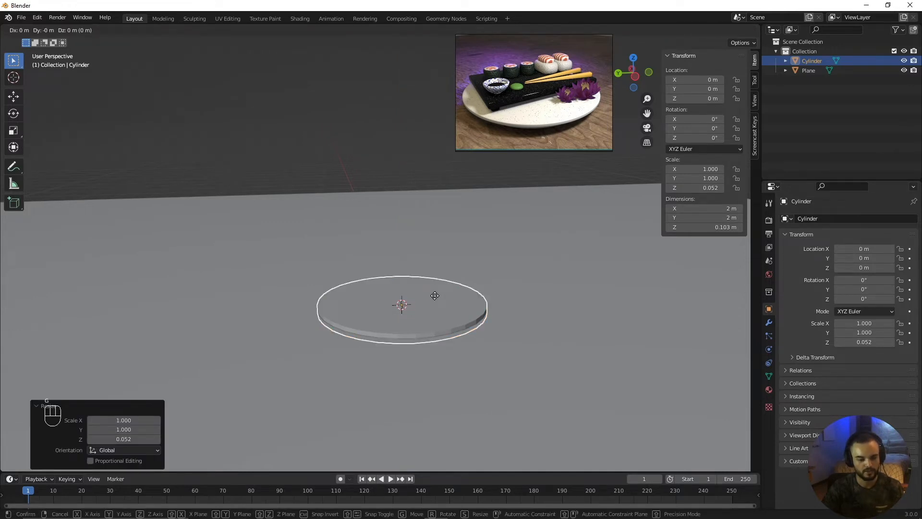
key("z")
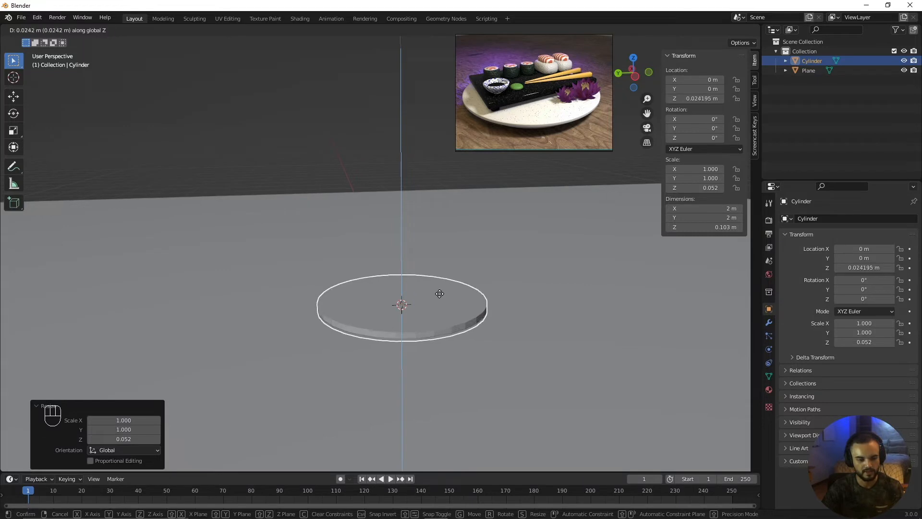
left_click(438, 281)
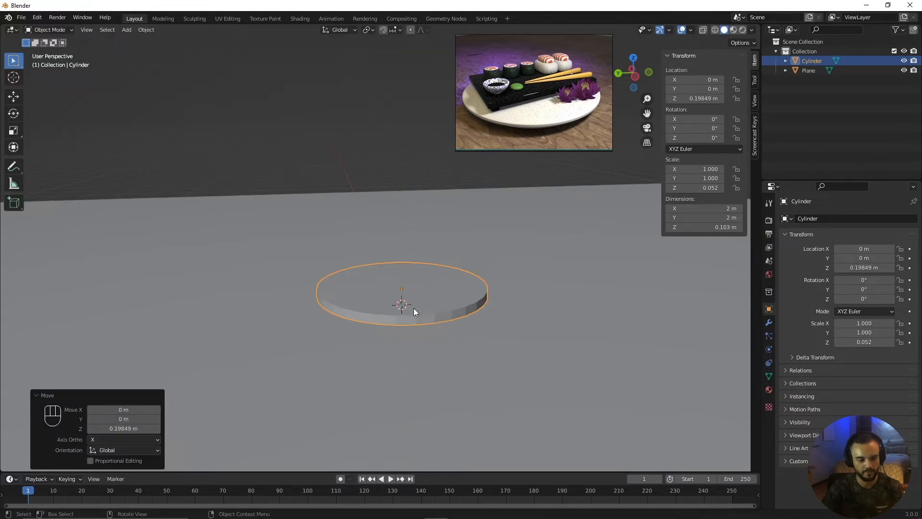
Hide the large ground plane so the disc's underside is accessible.
middle_click_drag(413, 308, 445, 216)
scroll(459, 297, "up", 4)
left_click(576, 327)
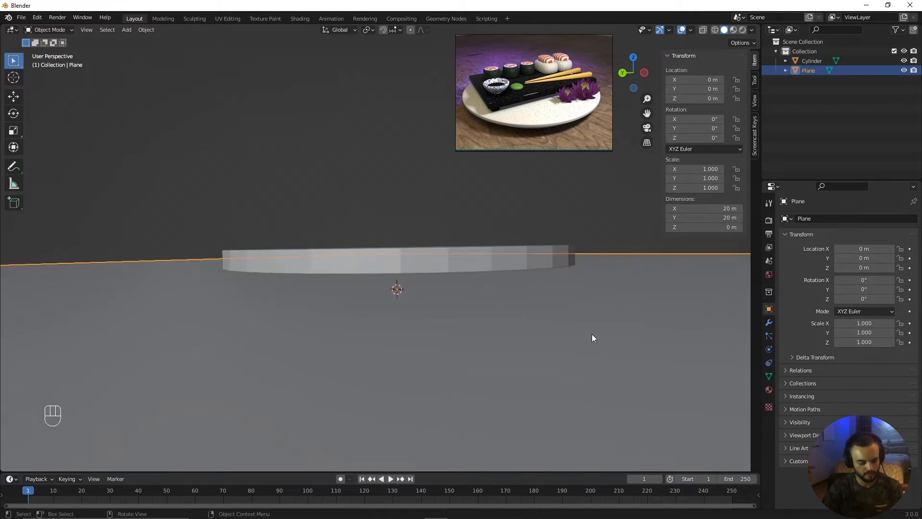
key("h")
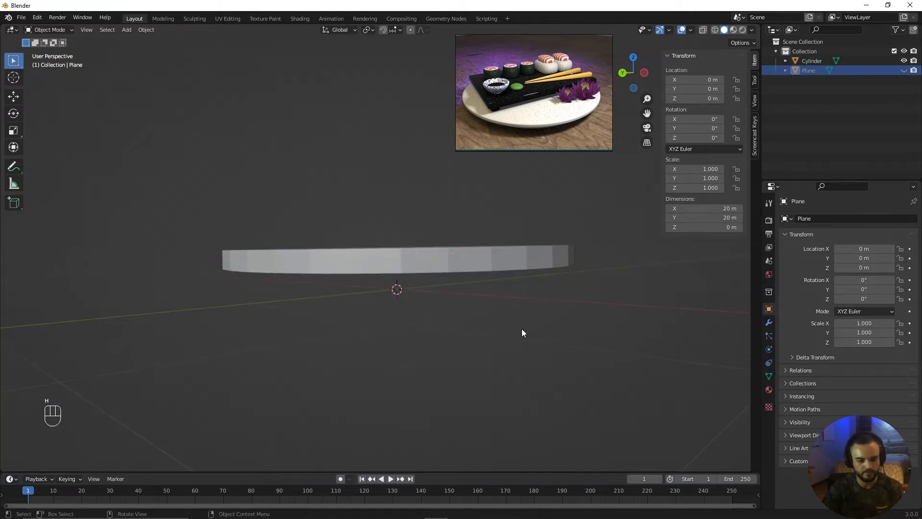
Put the flattened cylinder into Edit Mode and switch to face selection with its underside in view.
left_click(444, 271)
middle_click_drag(444, 269, 476, 295)
key("Tab")
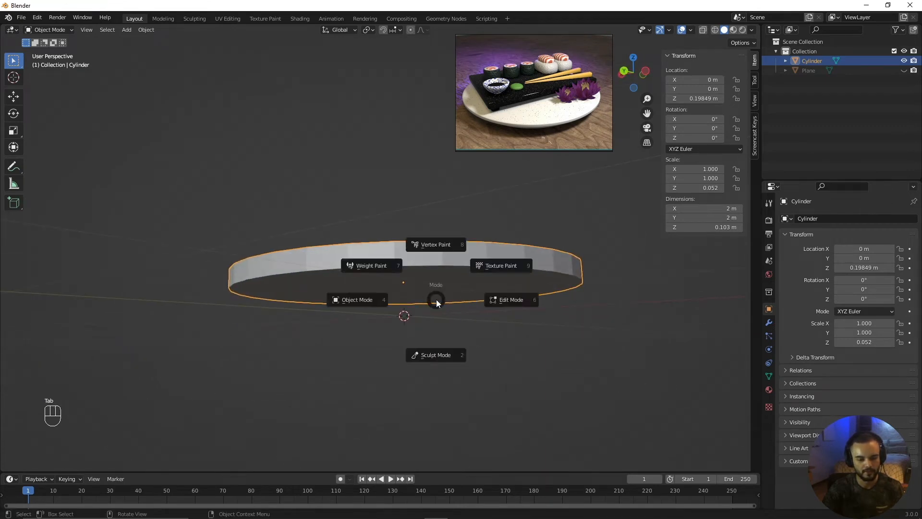
left_click(502, 304)
middle_click_drag(500, 305, 492, 300)
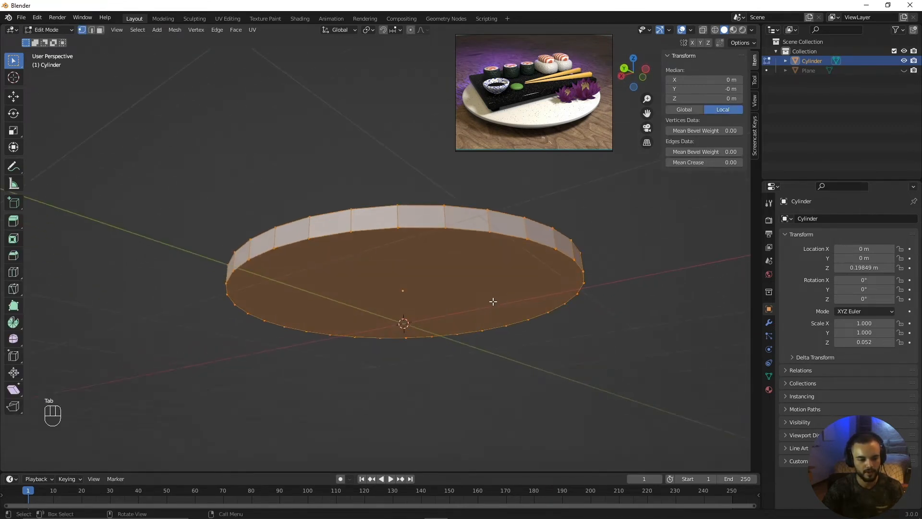
left_click(100, 30)
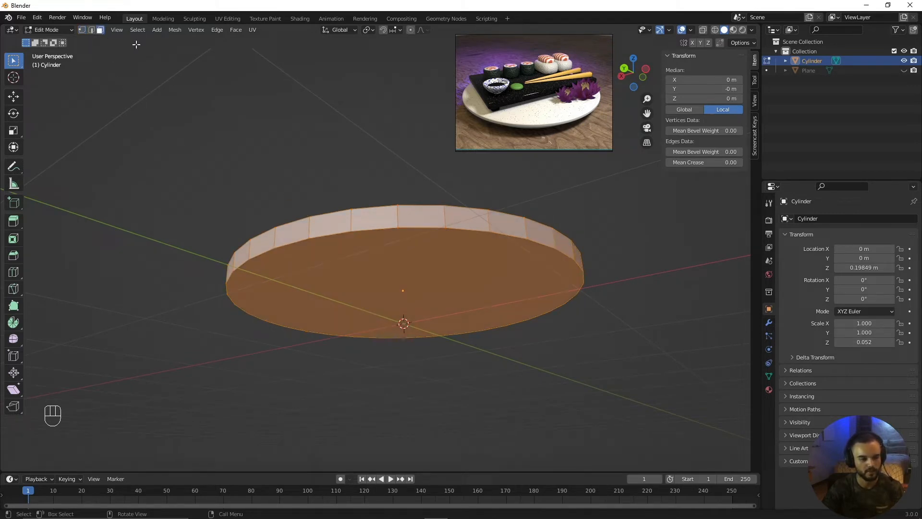
left_click(83, 29)
left_click(92, 29)
left_click(100, 30)
left_click(83, 30)
left_click(92, 30)
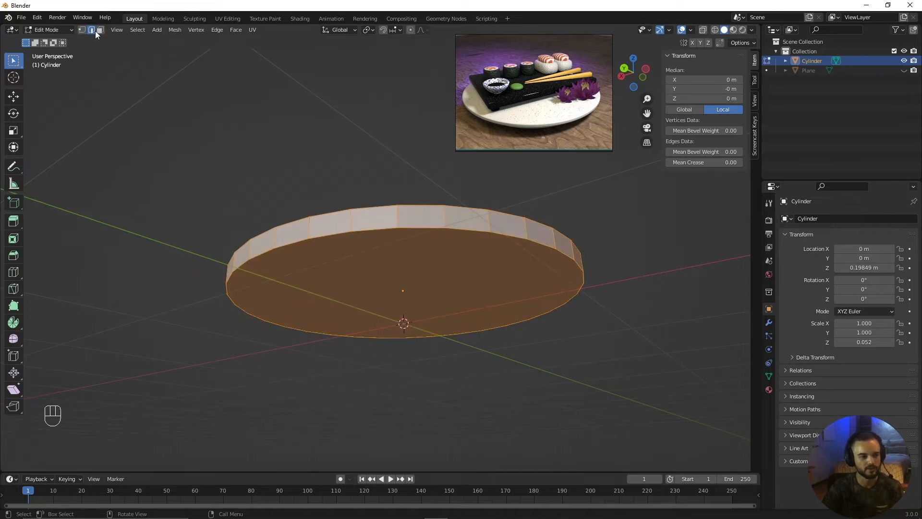
left_click(100, 30)
Inset the underside face of the disc by about 0.243 m.
left_click(409, 274)
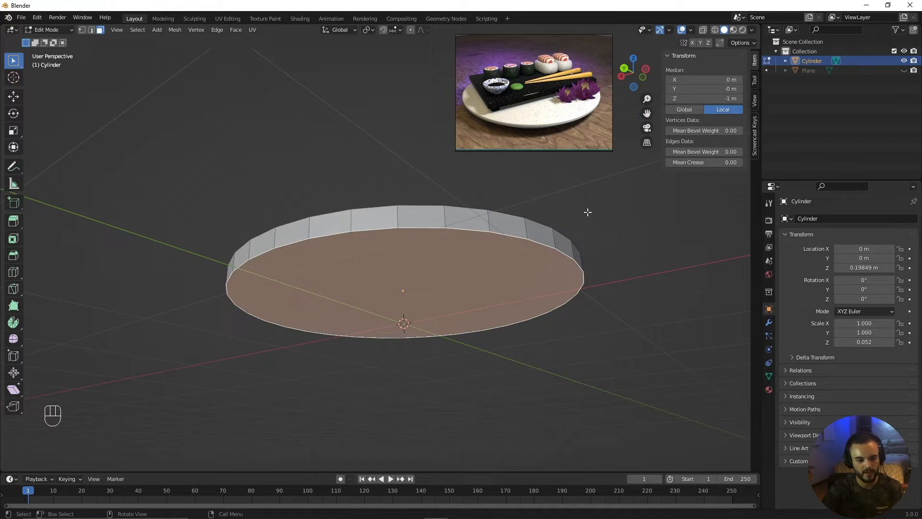
key("i")
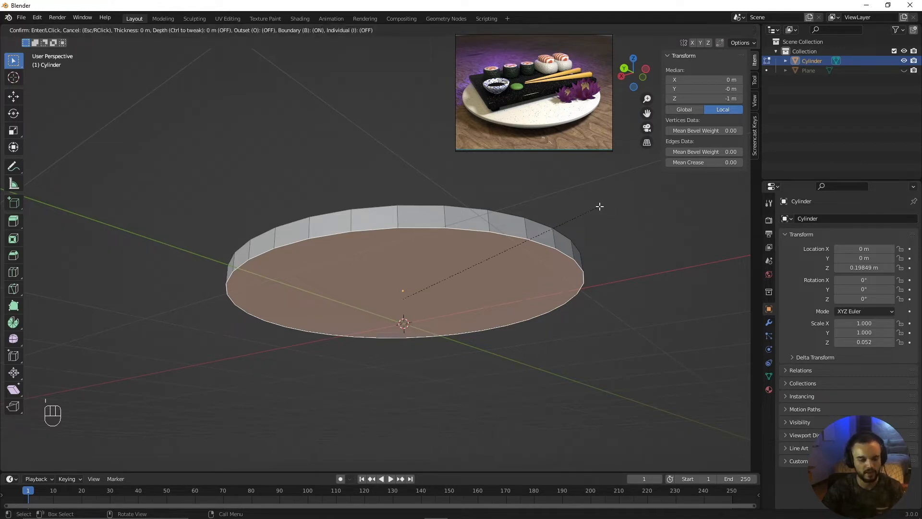
left_click(565, 213)
Extrude the inset underside face downward about 0.094 m to form the plate's foot.
middle_click_drag(538, 258, 528, 275)
middle_click_drag(514, 229, 462, 227)
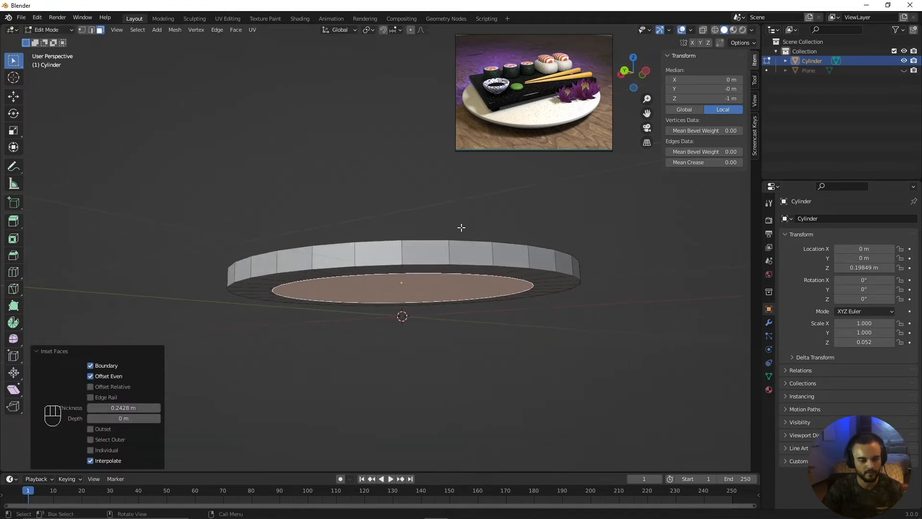
key("e")
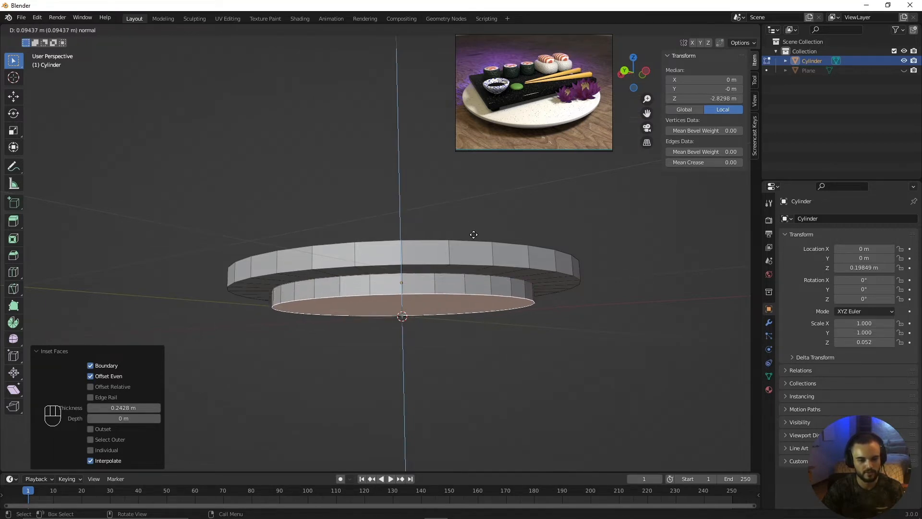
left_click(473, 235)
middle_click_drag(474, 235, 397, 299)
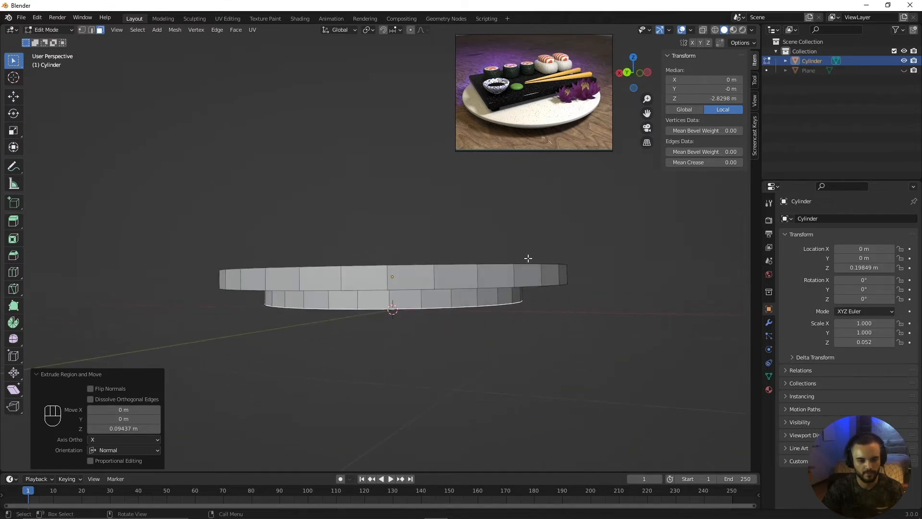
Show the hidden ground plane again and return the cylinder to Object Mode.
left_click(808, 72)
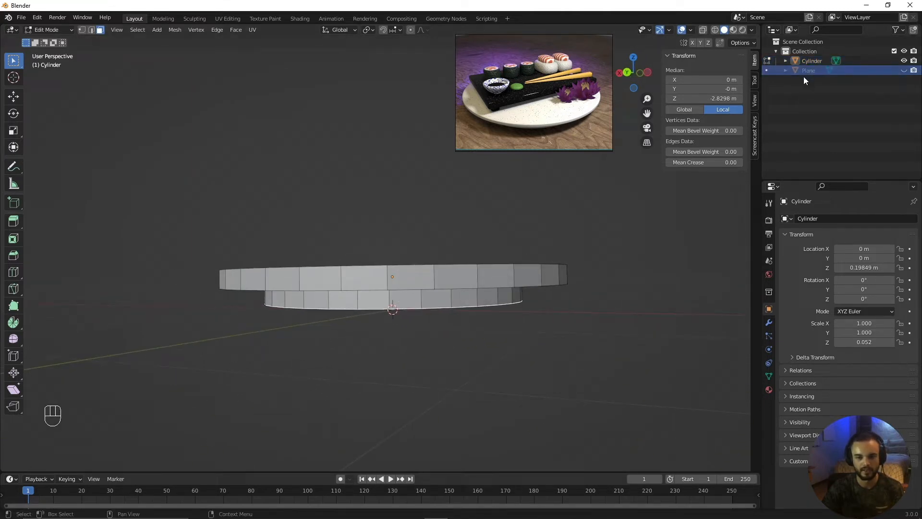
left_click(904, 71)
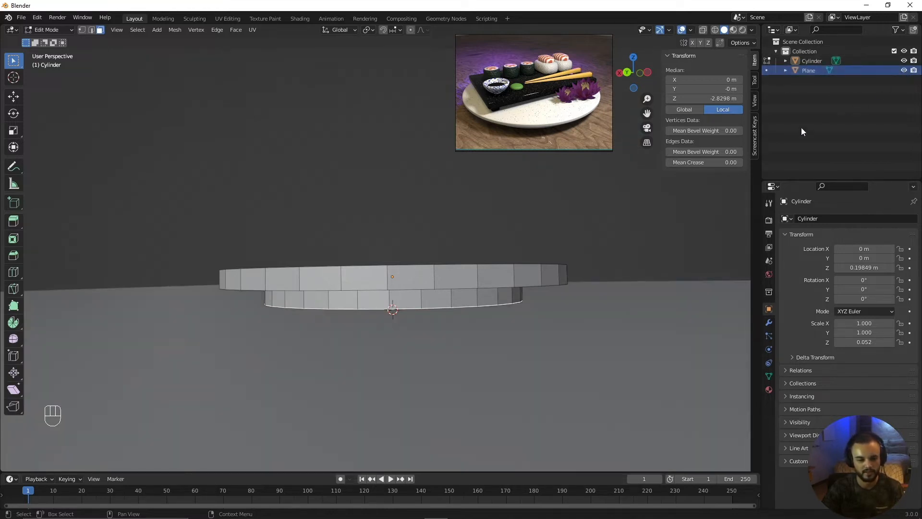
scroll(519, 256, "down", 1)
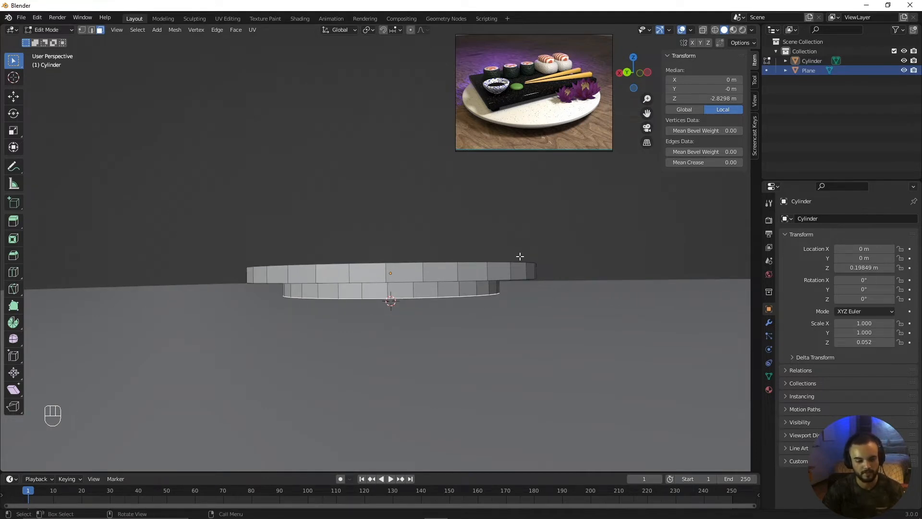
mouse_move(520, 257)
middle_mouse_down()
mouse_move(557, 260)
mouse_move(524, 271)
middle_mouse_up()
key("Tab")
Lower the plate along the Z axis in front view to about 0.148 m so its foot rests on the ground plane.
left_click(471, 273)
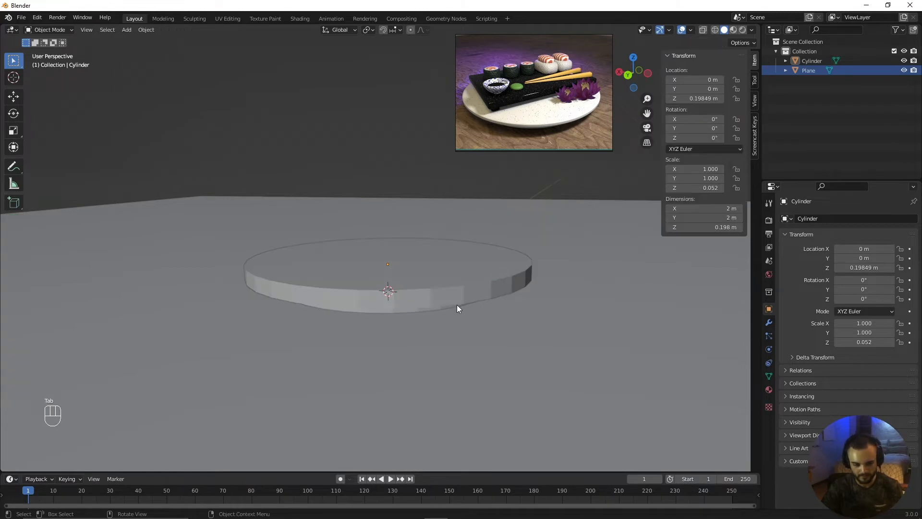
middle_click_drag(456, 306, 462, 270)
left_click(462, 270)
middle_click_drag(446, 236, 412, 250)
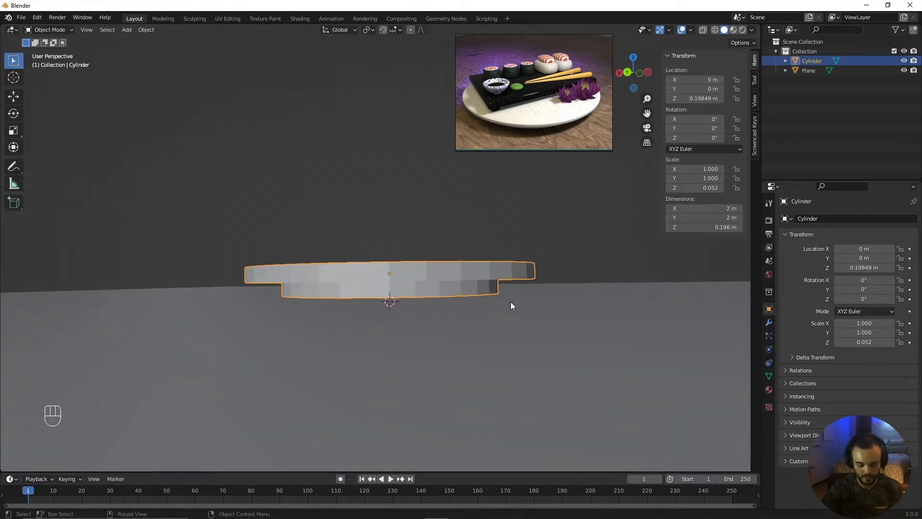
key("KP_1")
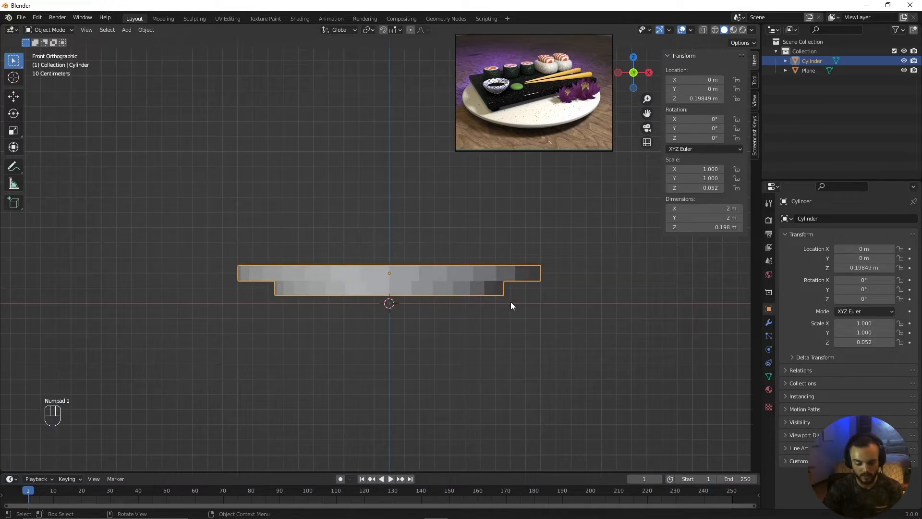
scroll(381, 299, "up", 2)
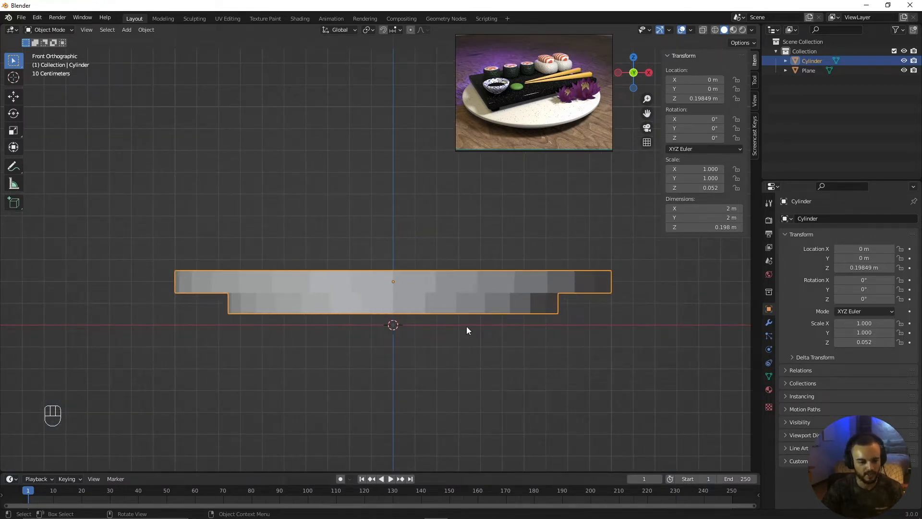
scroll(436, 313, "down", 1)
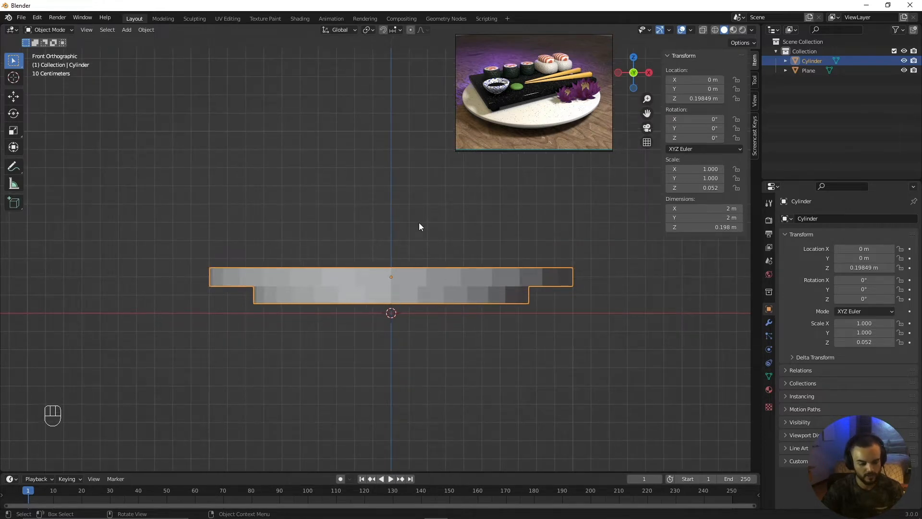
key("g")
key("z")
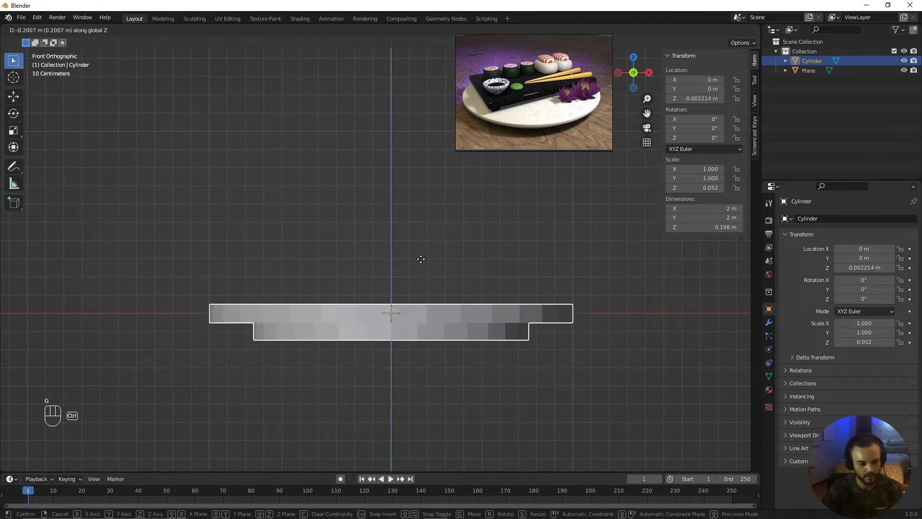
left_click(422, 231)
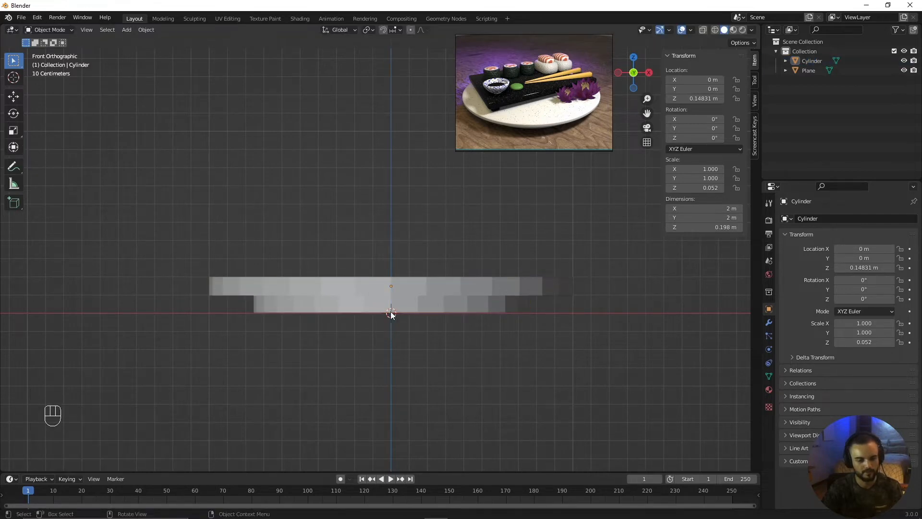
Add a 2 m mesh plane and raise it along Z to about 0.4 m, above the plate.
middle_click_drag(390, 311, 509, 311)
scroll(509, 324, "up", 3)
scroll(494, 318, "up", 2)
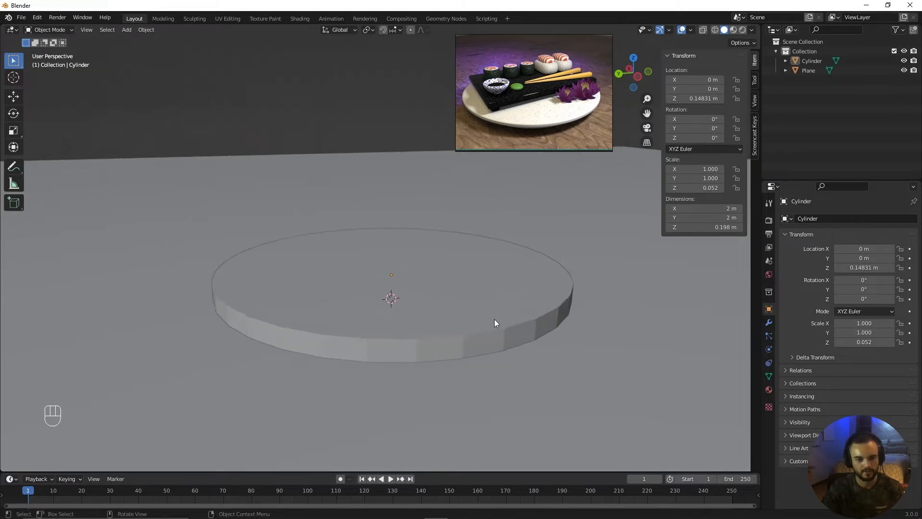
scroll(456, 303, "down", 1)
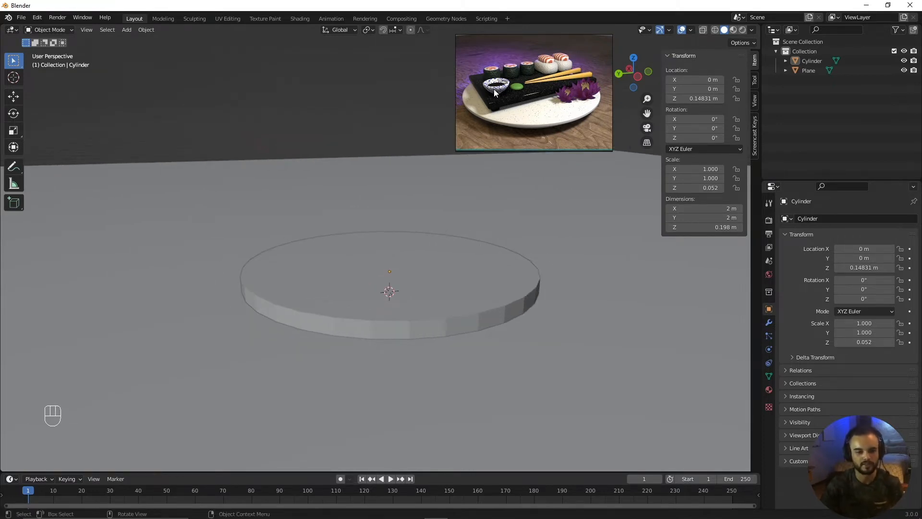
key("shift+a")
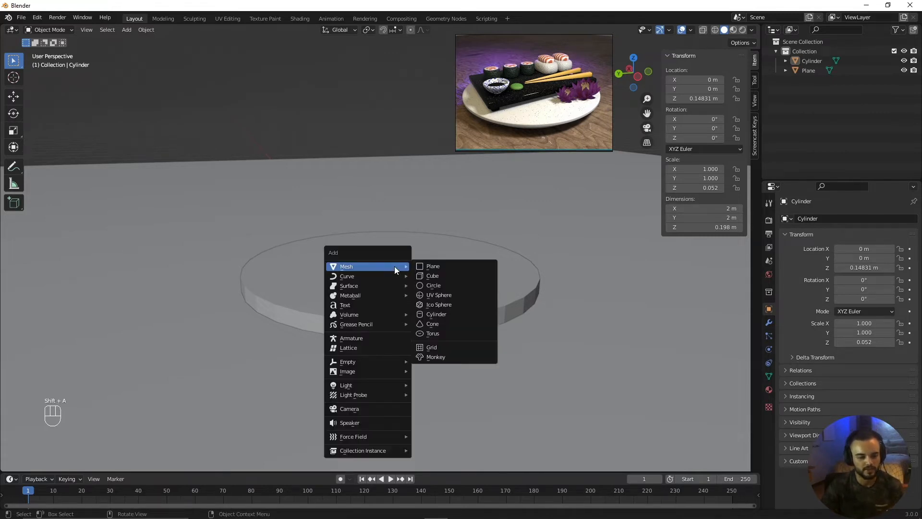
left_click(435, 265)
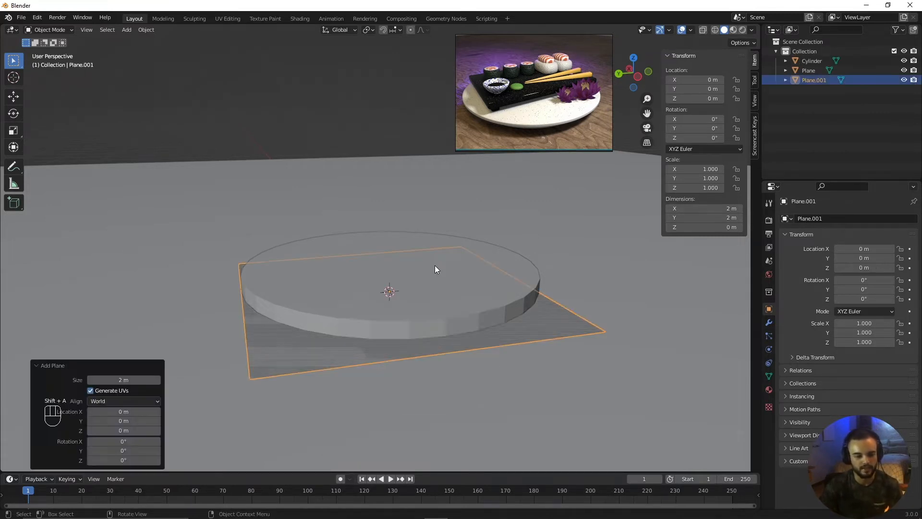
key("g")
key("z")
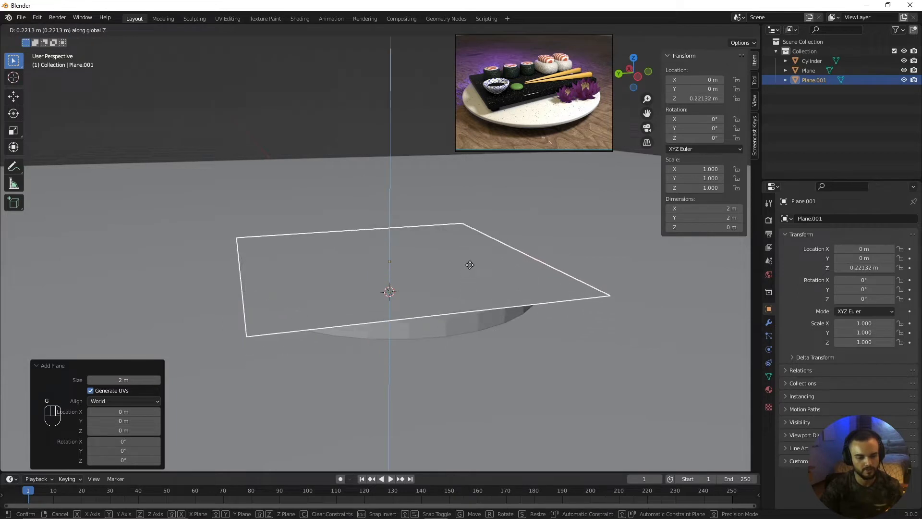
left_click(471, 248)
Scale the new plane to about 0.433 along X and 0.792 along Y to form a rectangular tray.
middle_click_drag(471, 248, 580, 287)
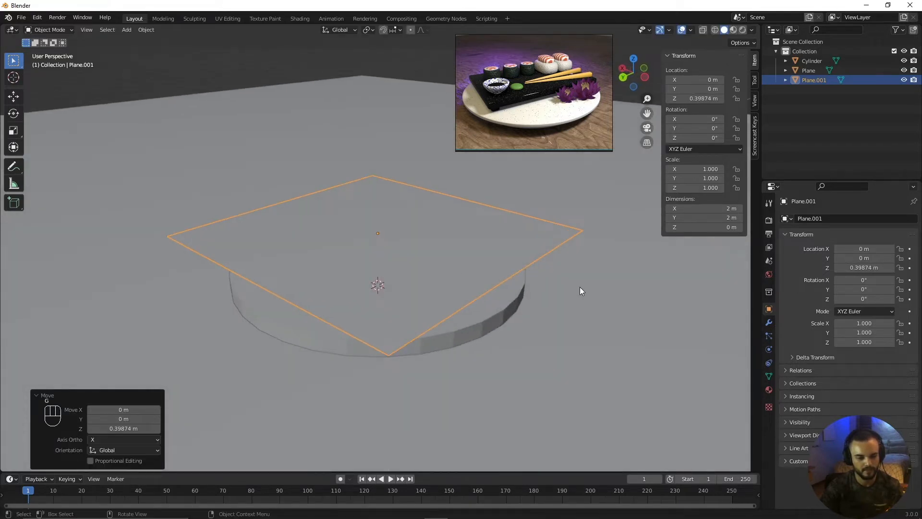
key("s")
key("x")
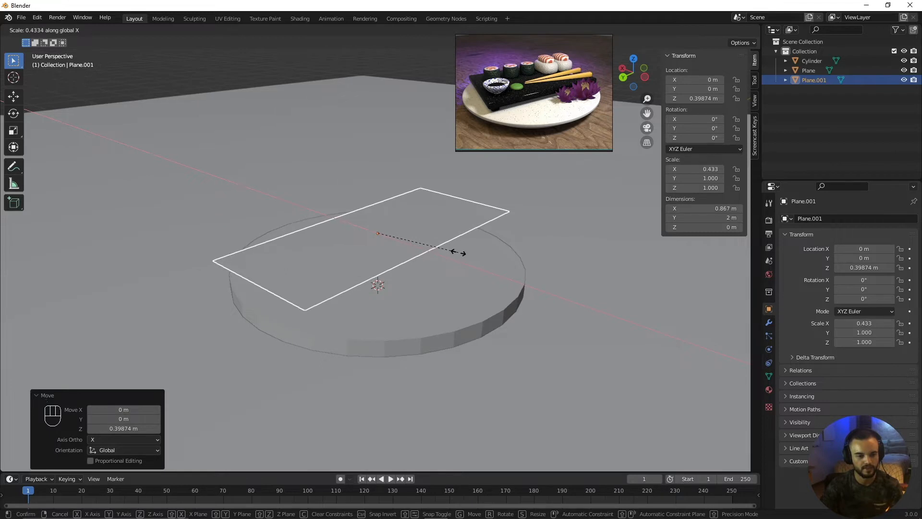
left_click(459, 252)
middle_click_drag(459, 252, 548, 242)
key("s")
key("y")
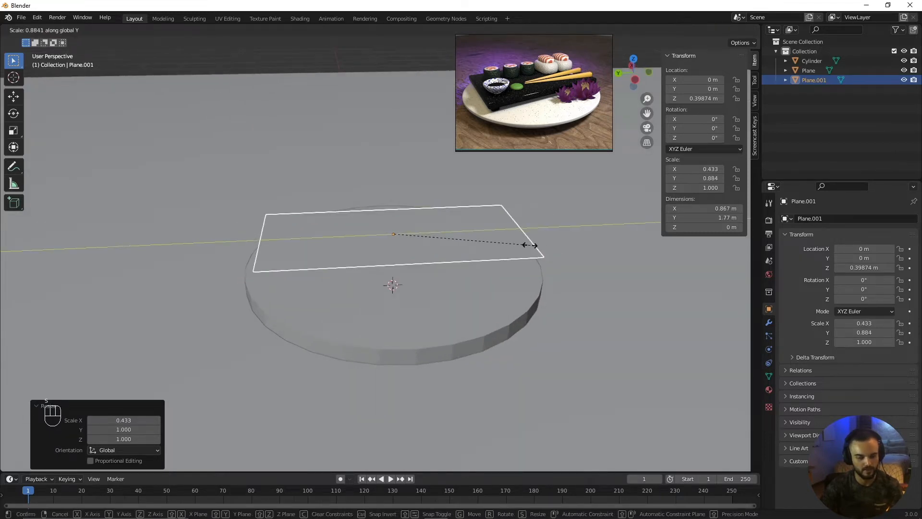
left_click(466, 263)
Lower the rectangular plane along Z to about 0.361 m, just above the plate.
middle_click_drag(466, 262, 446, 252)
key("g")
key("z")
left_click(454, 257)
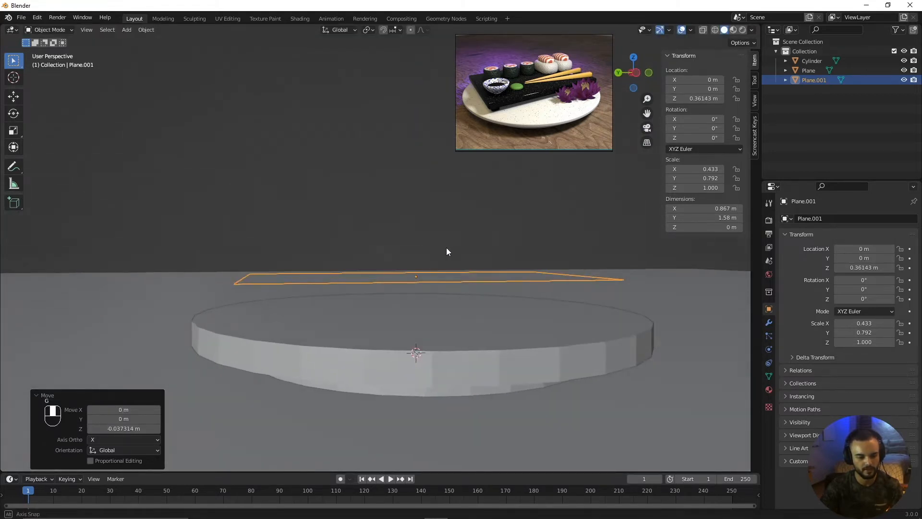
Extrude the rectangular plane's face downward about 0.082 m in Edit Mode, and return to Object Mode.
key("Tab")
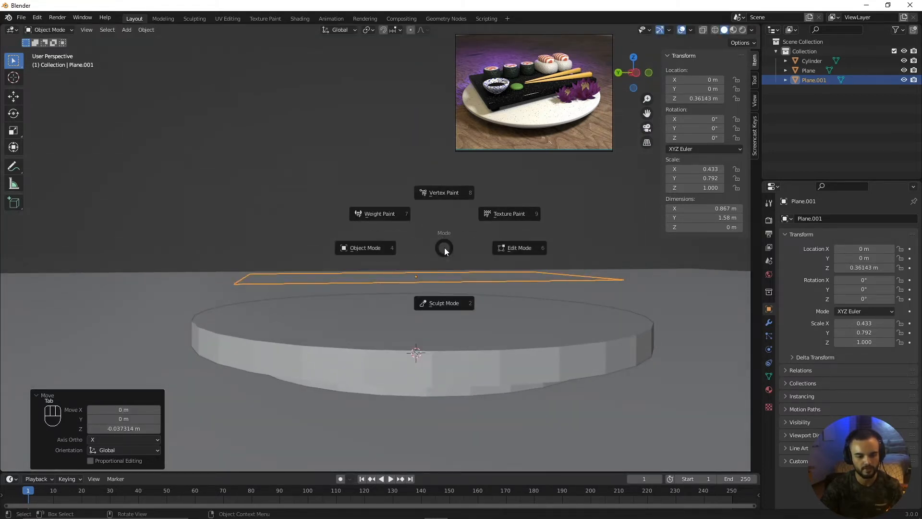
left_click(512, 248)
middle_click_drag(439, 278, 454, 287)
left_click(411, 282)
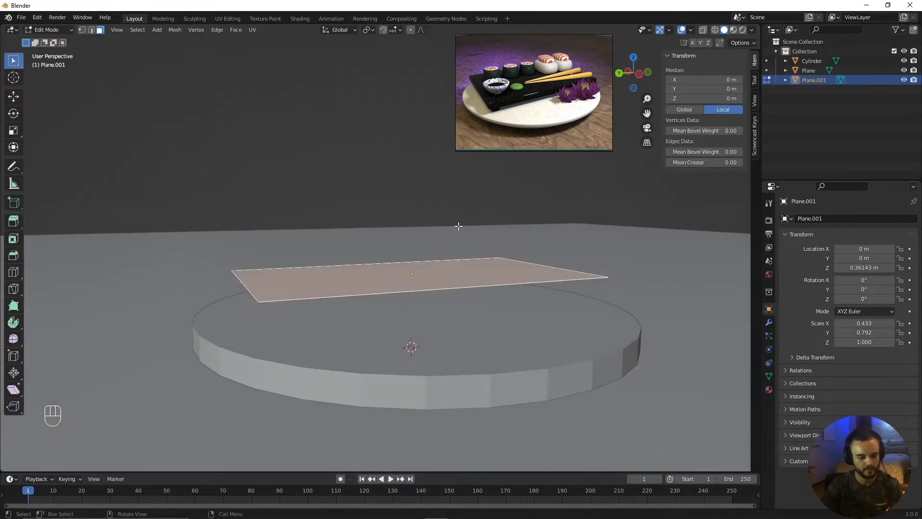
key("e")
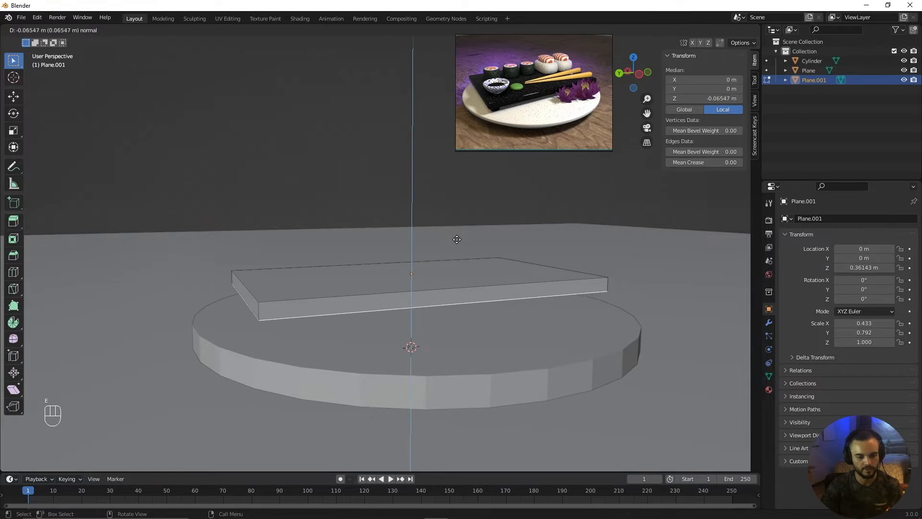
left_click(458, 242)
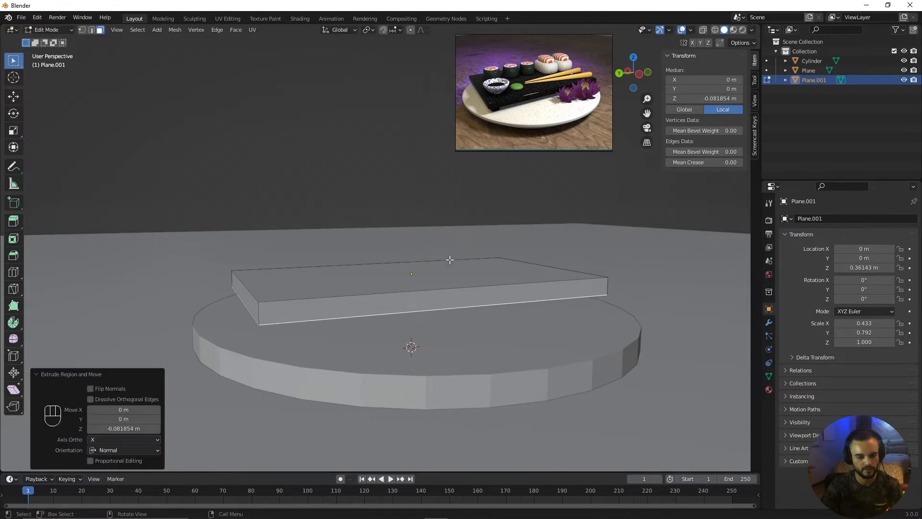
key("Tab")
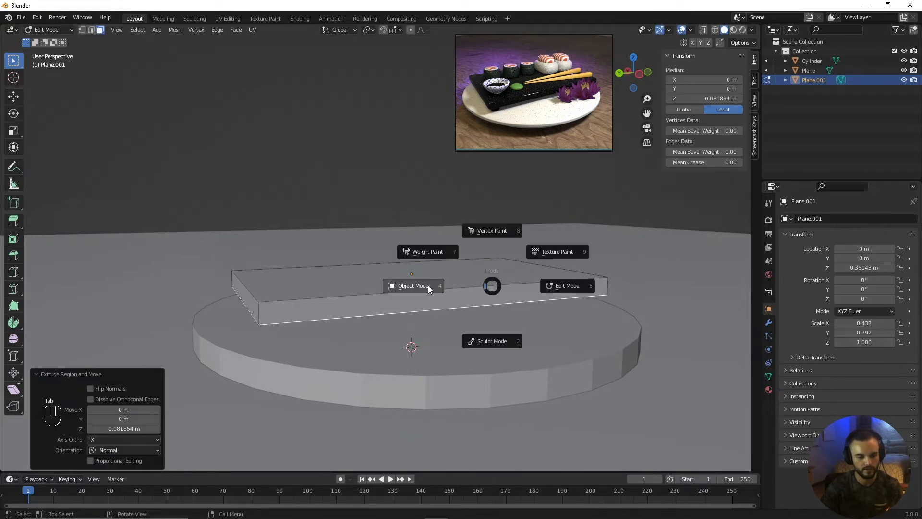
left_click(426, 285)
Duplicate the rectangular tray in place and scale the copy along Y to about 0.050, forming a narrow support bar.
middle_click_drag(426, 286, 357, 217)
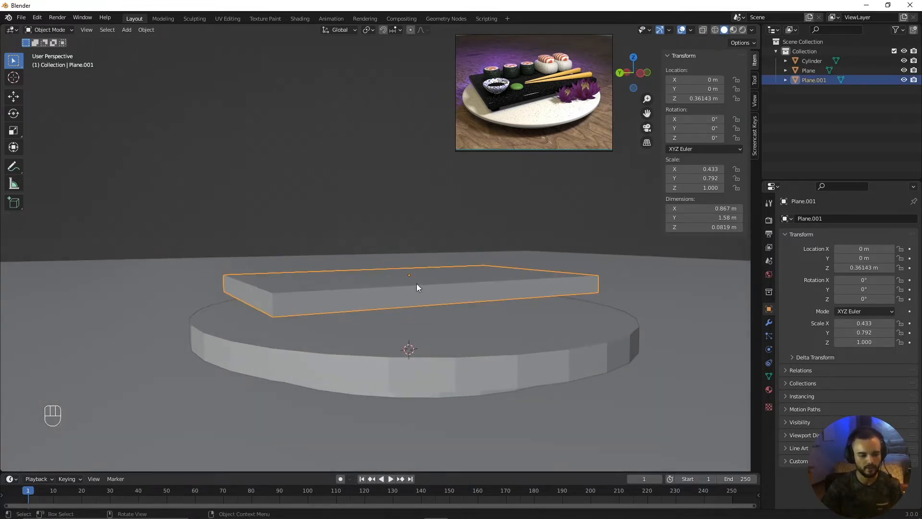
middle_click_drag(417, 287, 435, 293)
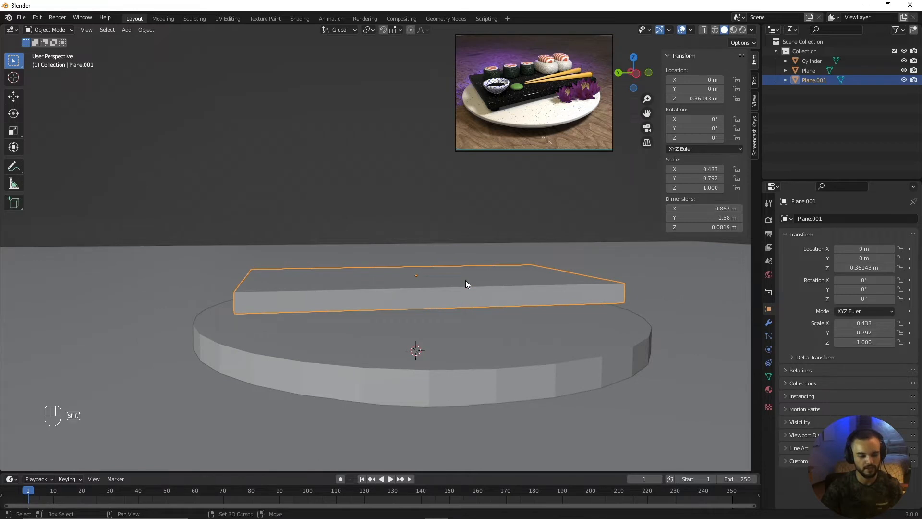
key("shift+d")
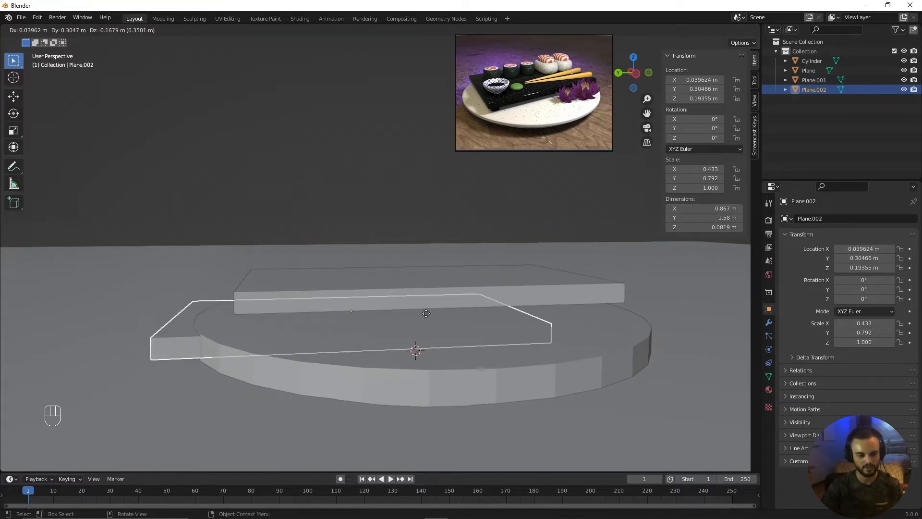
right_click(437, 215)
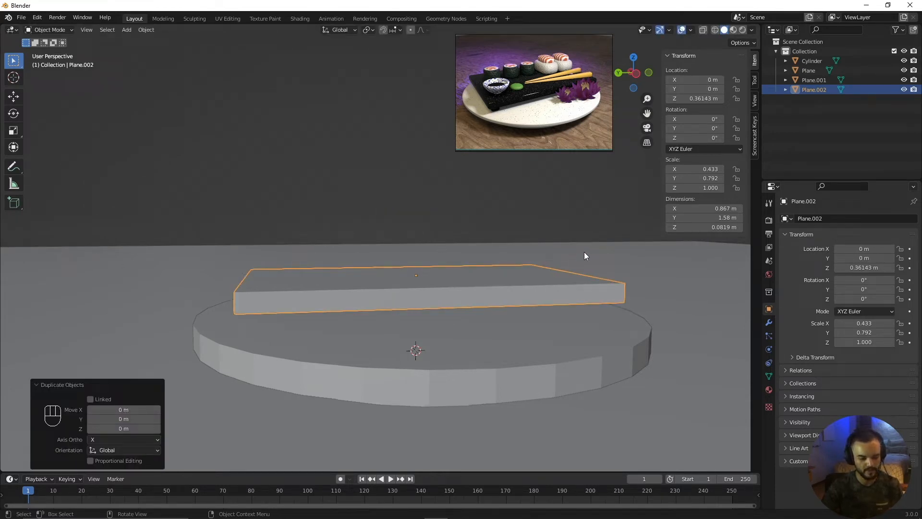
key("s")
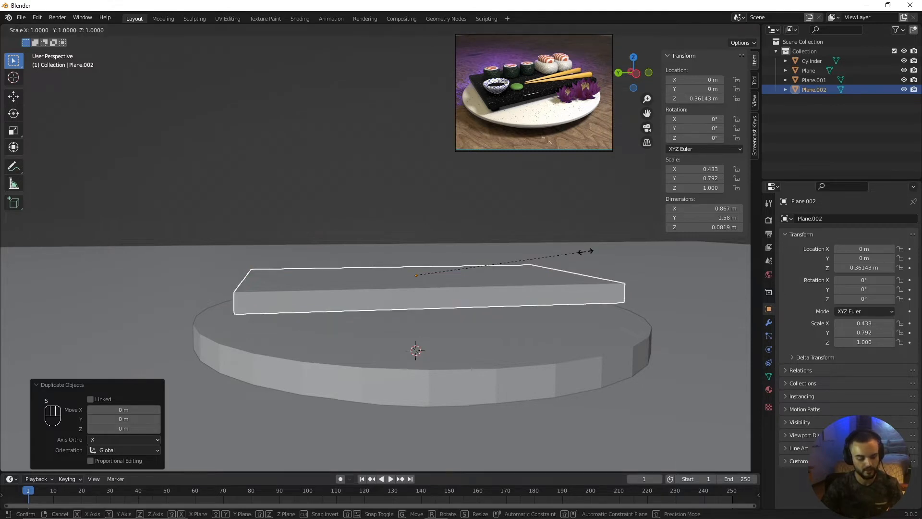
key("y")
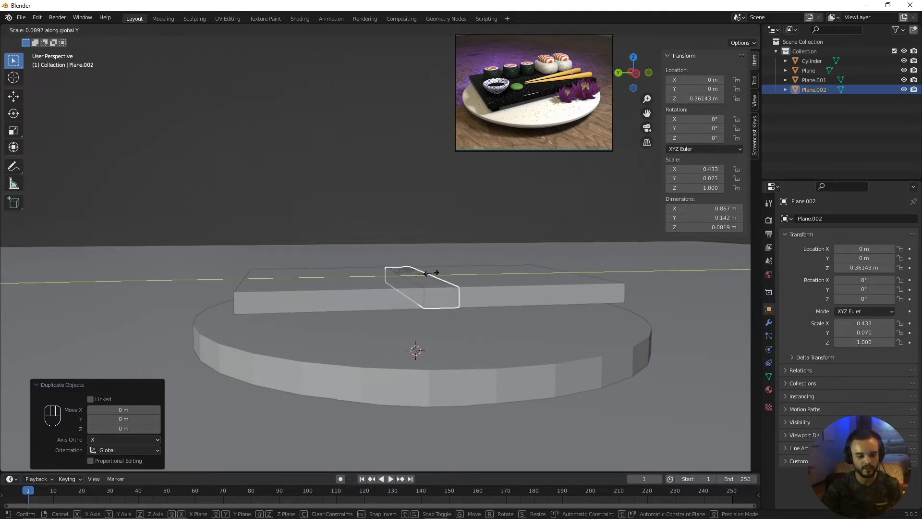
left_click(428, 275)
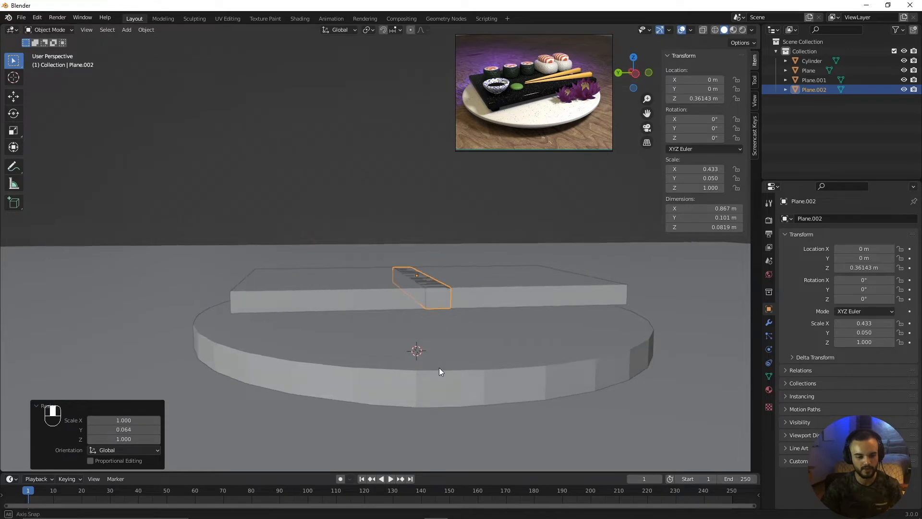
Scale the narrow support bar along X to about 0.413, slightly shorter than the tray's width.
middle_click_drag(439, 368, 517, 364)
key("s")
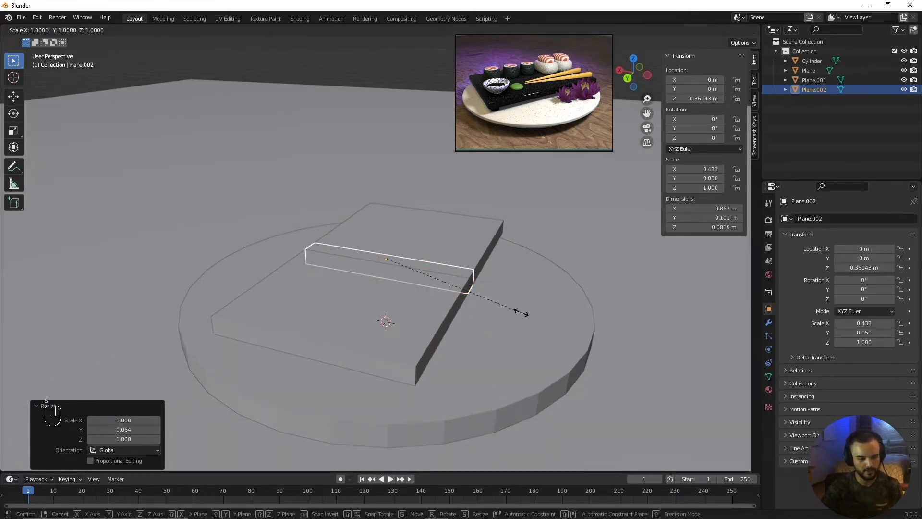
key("x")
left_click(518, 313)
Lower the support bar about 0.079 m along Z so it sits between the tray's underside and the plate.
middle_click_drag(518, 353, 442, 333)
key("KP_1")
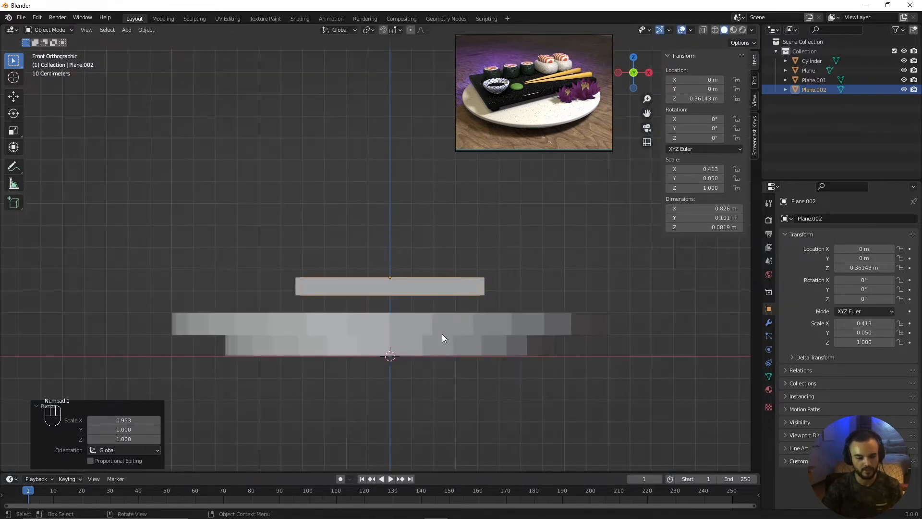
key("KP_3")
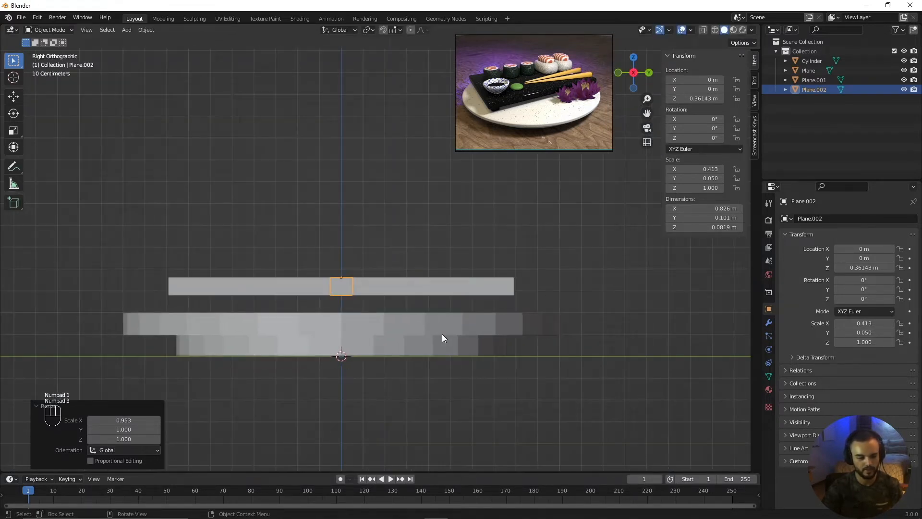
middle_click_drag(443, 333, 518, 335, "shift")
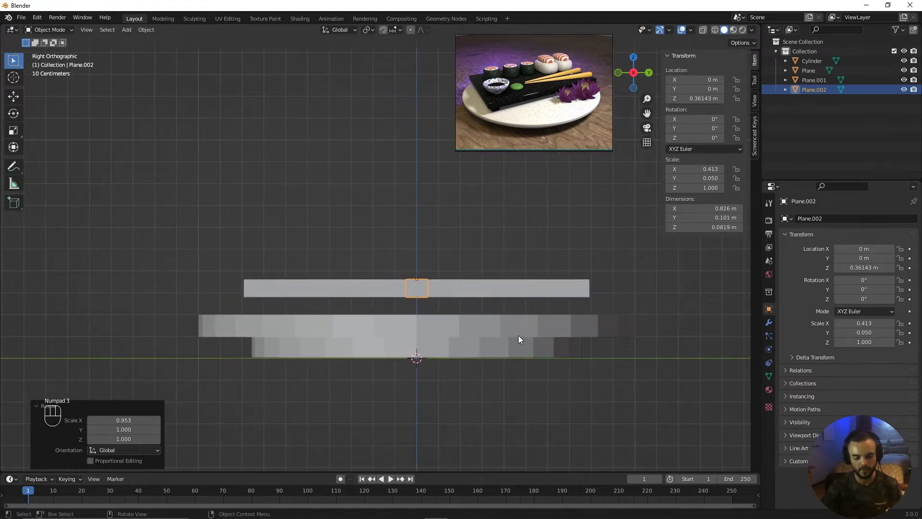
scroll(448, 249, "up", 4)
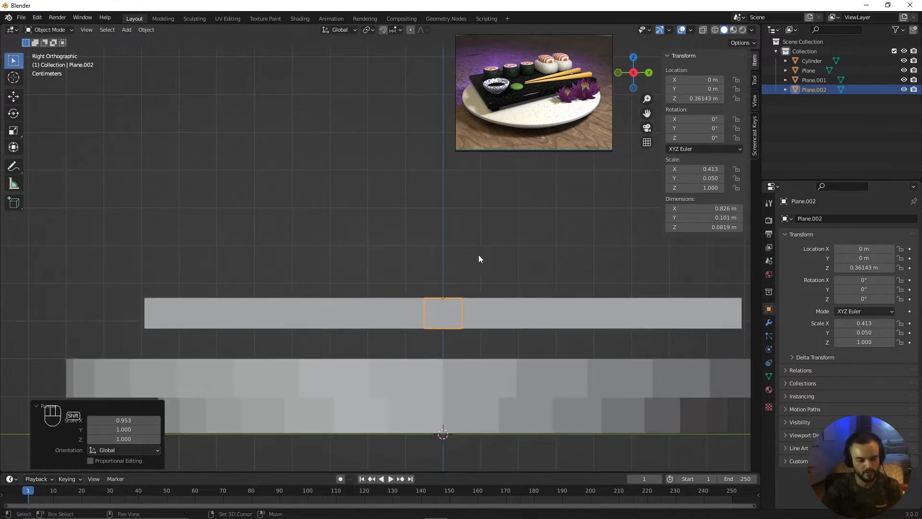
key("g")
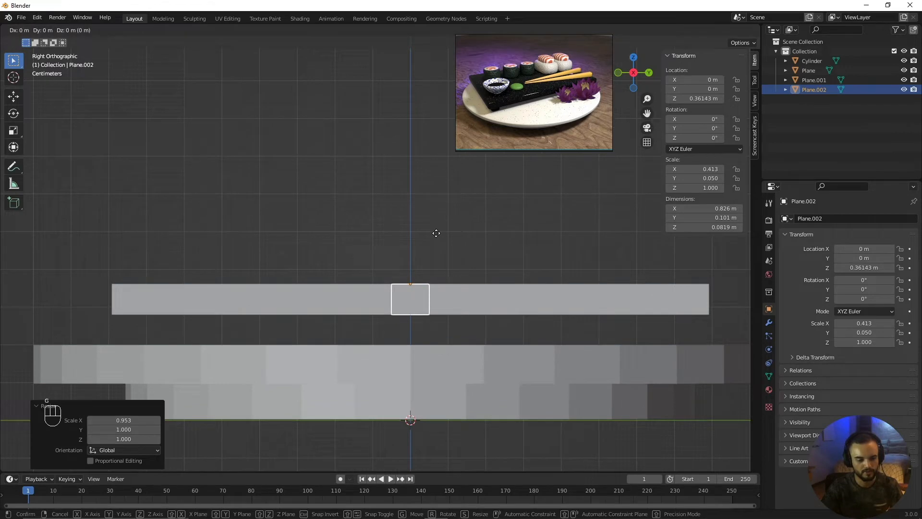
key("z")
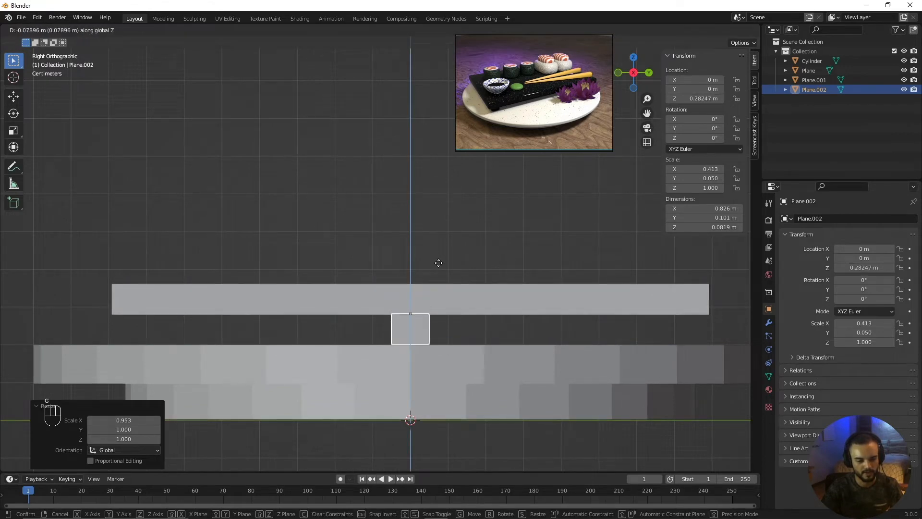
left_click(439, 262)
Examine how the support bar meets the tray's underside and the plate's top surface in the side view.
scroll(430, 278, "up", 3)
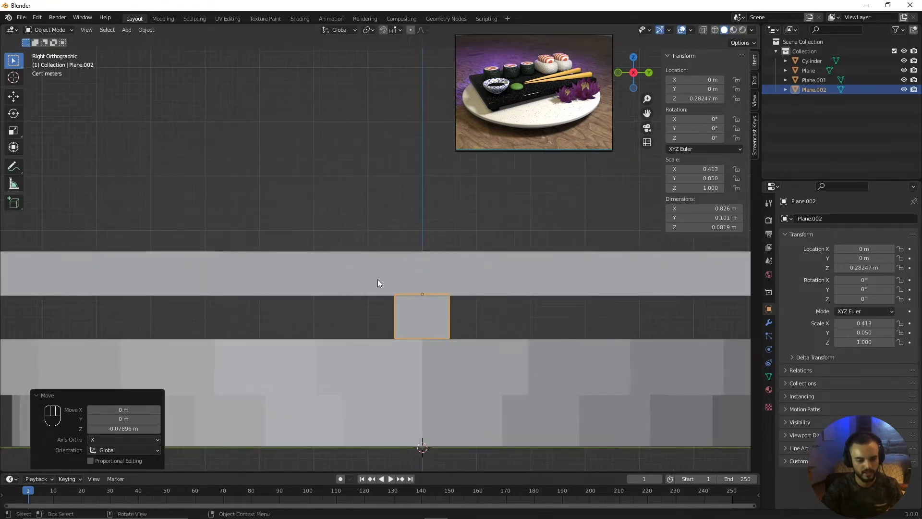
left_click(413, 284)
left_click(434, 315)
scroll(422, 285, "down", 4)
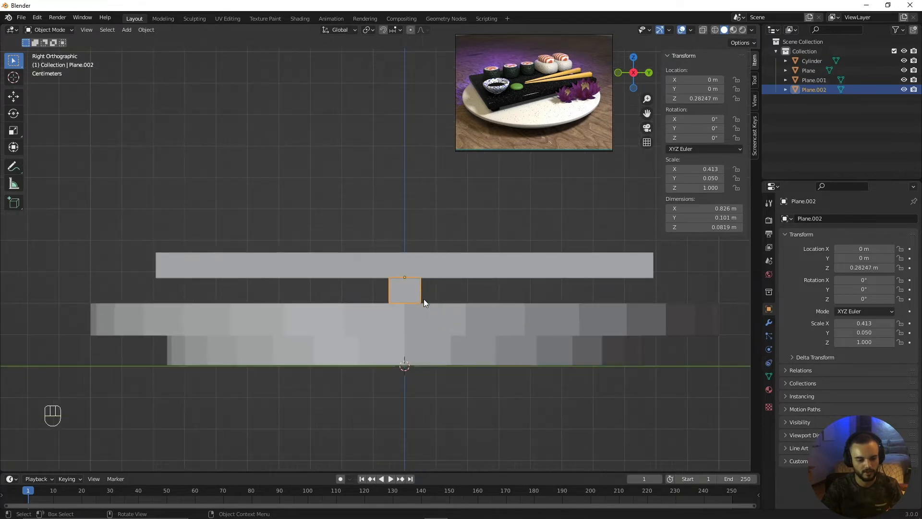
scroll(424, 299, "up", 3)
left_click(396, 331)
left_click(389, 281)
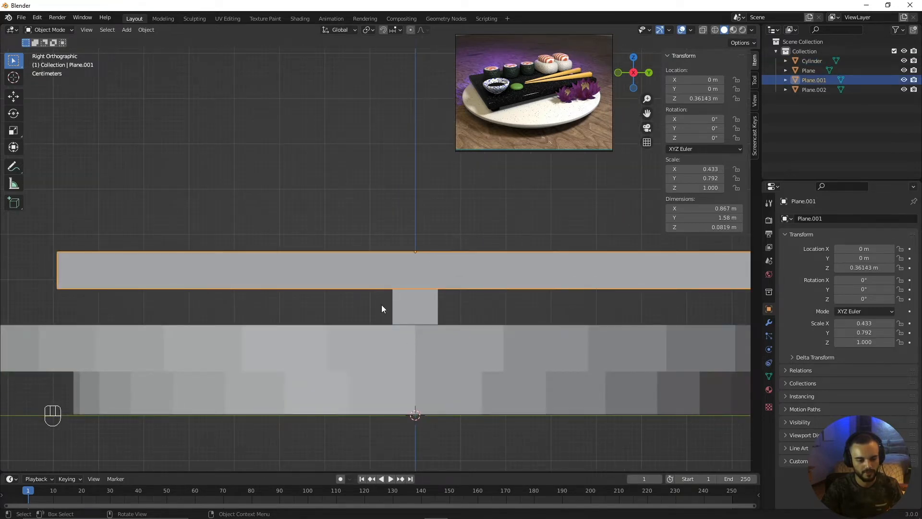
key("ctrl+z")
Move the support bar along Y to about -0.72 m, just inside one end of the tray.
left_click(406, 316)
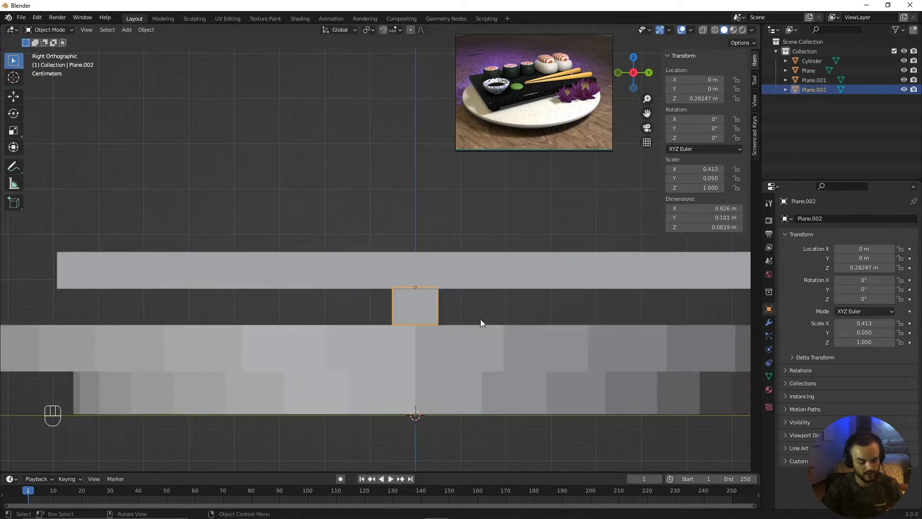
key("g")
key("g")
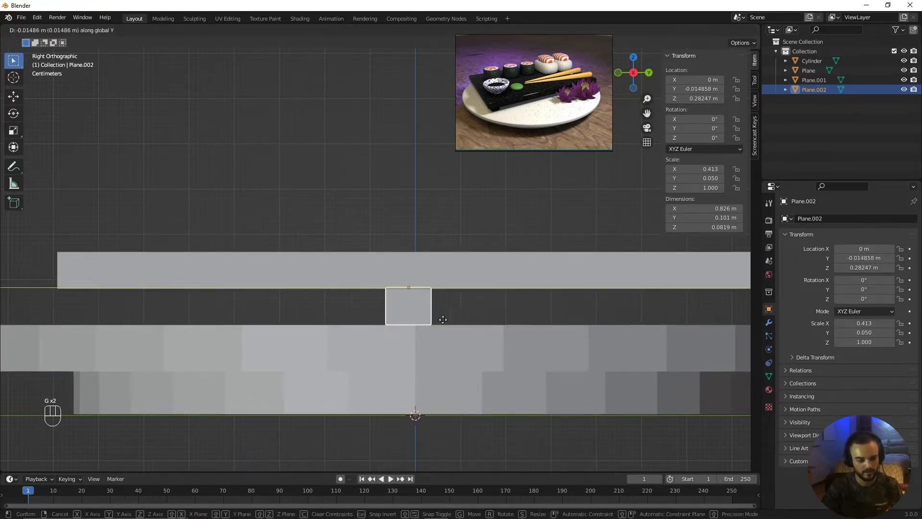
key("y")
left_click(134, 323)
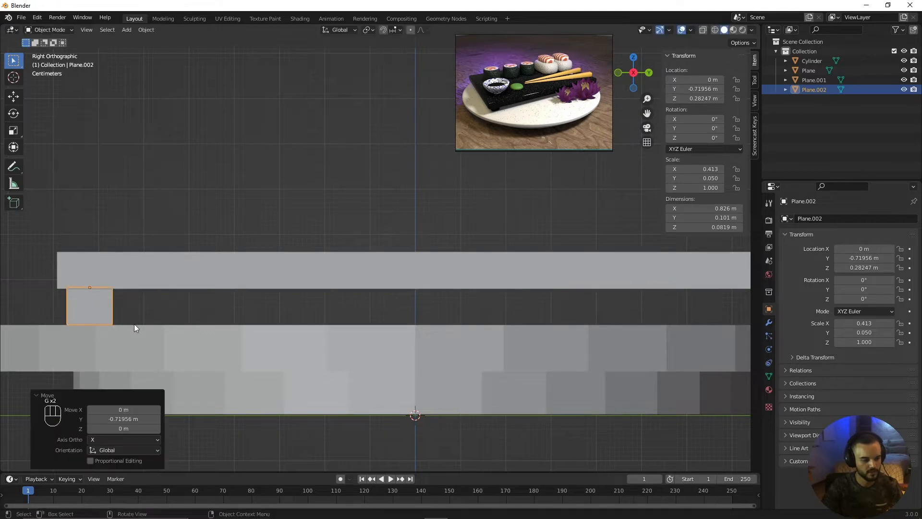
Duplicate the support bar and move the copy along Y to about 0.709 m, under the tray's opposite end.
scroll(272, 320, "down", 3)
key("alt+a")
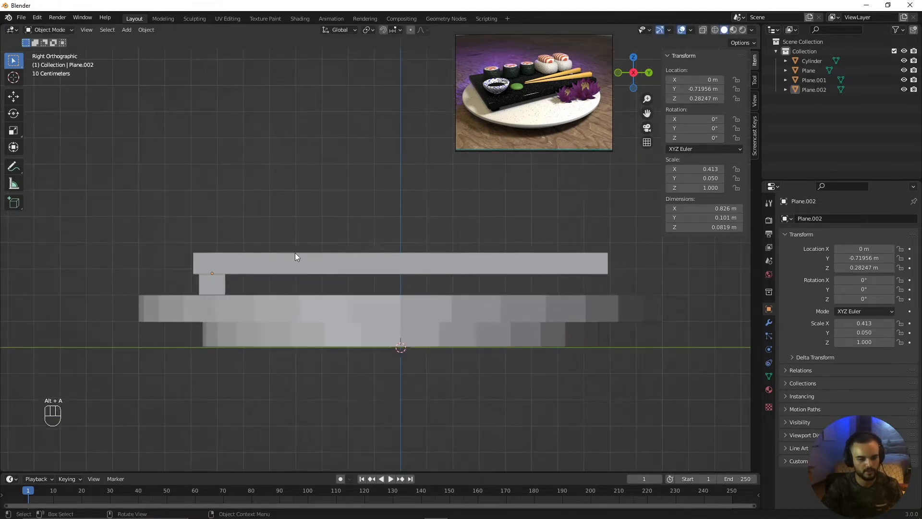
left_click(226, 285)
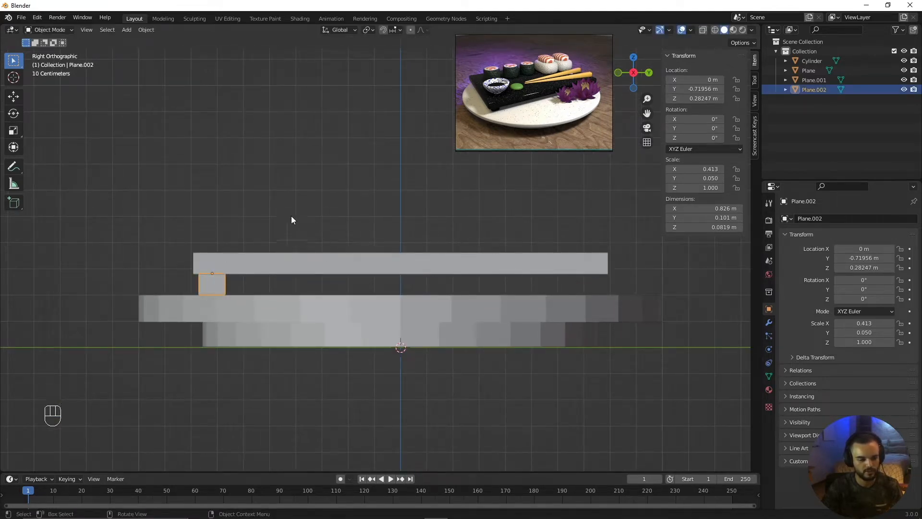
key("shift+d")
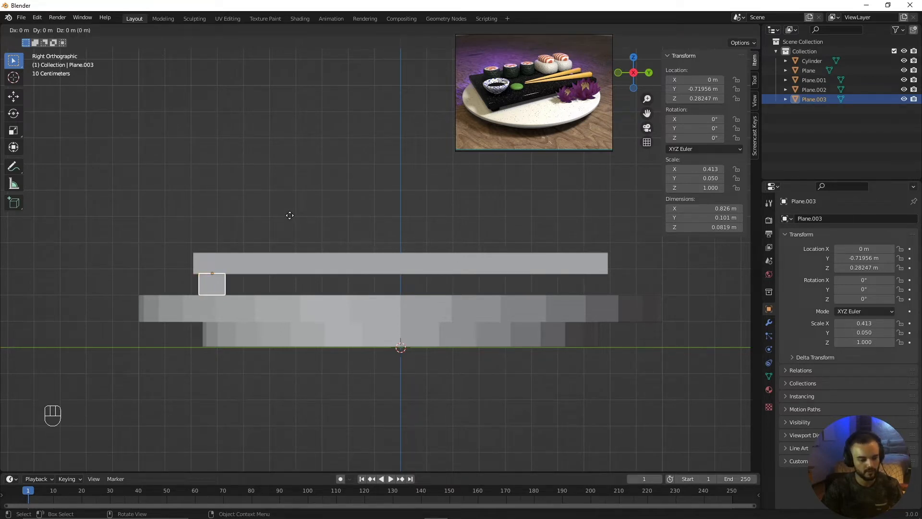
key("y")
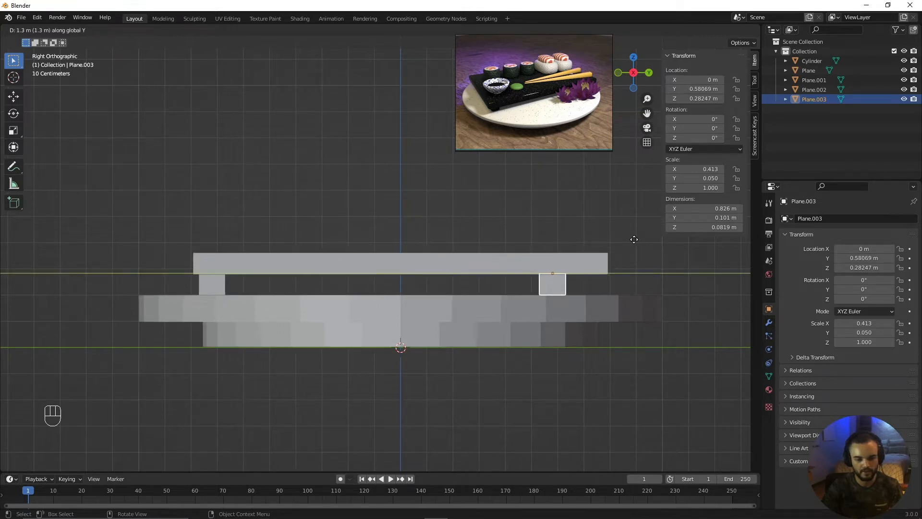
left_click(664, 239)
key("alt+a")
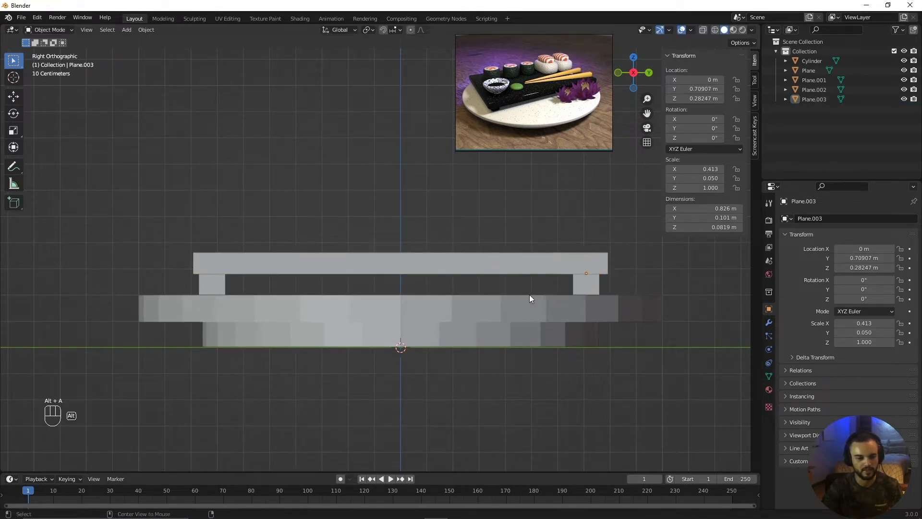
Inspect the supported tray, and enlarge the reference image around the sushi rolls and sauce bowl.
middle_click_drag(390, 295, 451, 288)
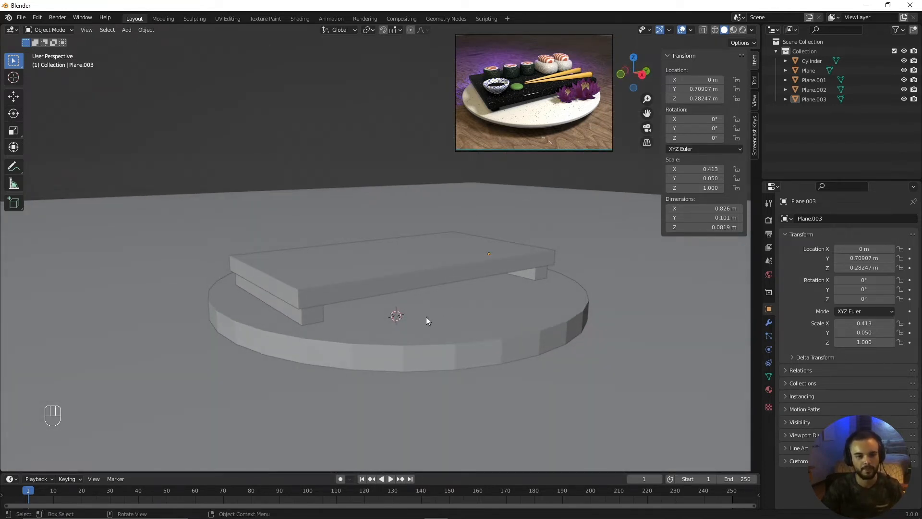
middle_click_drag(426, 316, 420, 346)
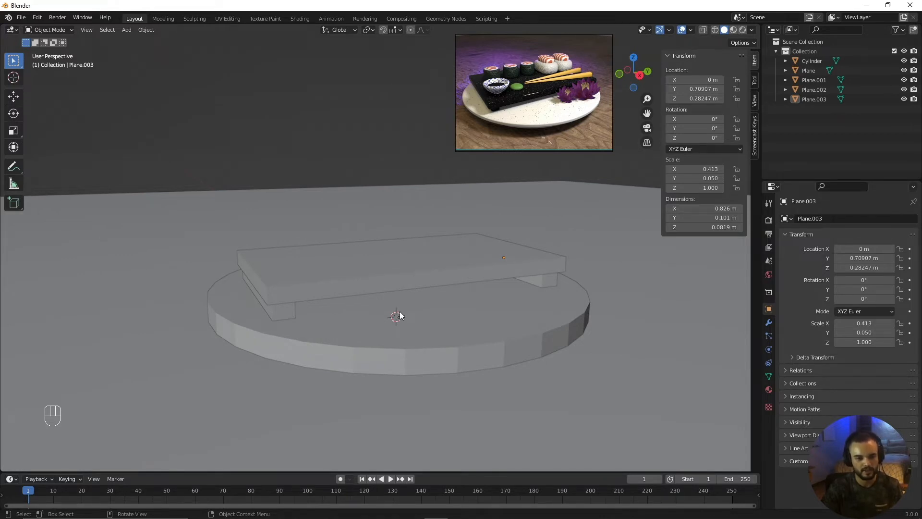
scroll(502, 67, "up", 4)
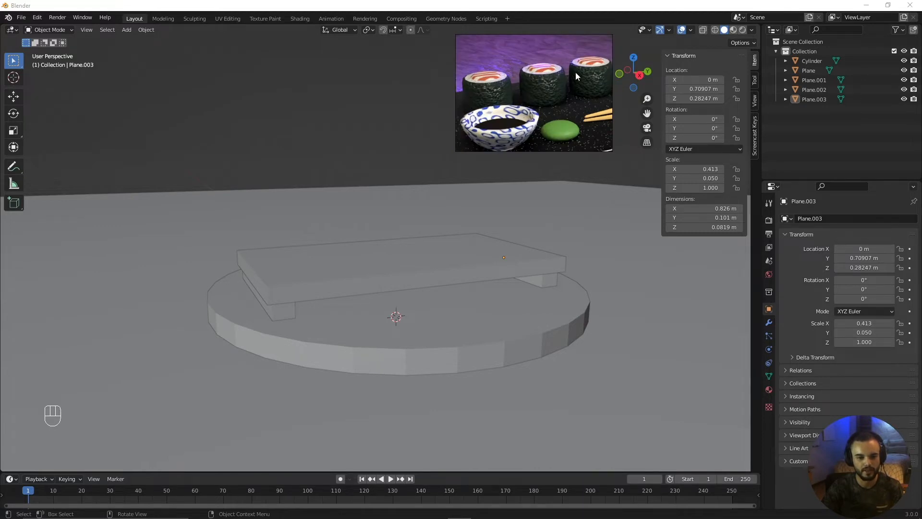
scroll(480, 122, "down", 2)
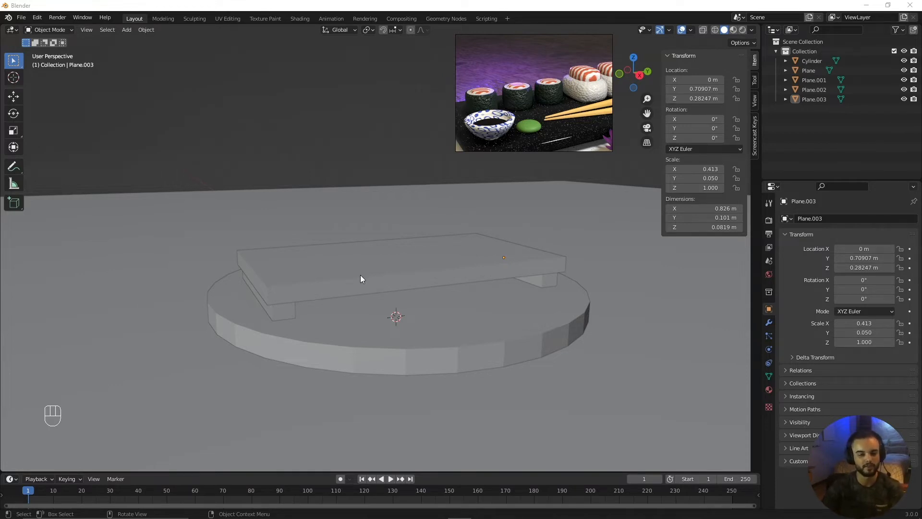
middle_click_drag(356, 274, 363, 276)
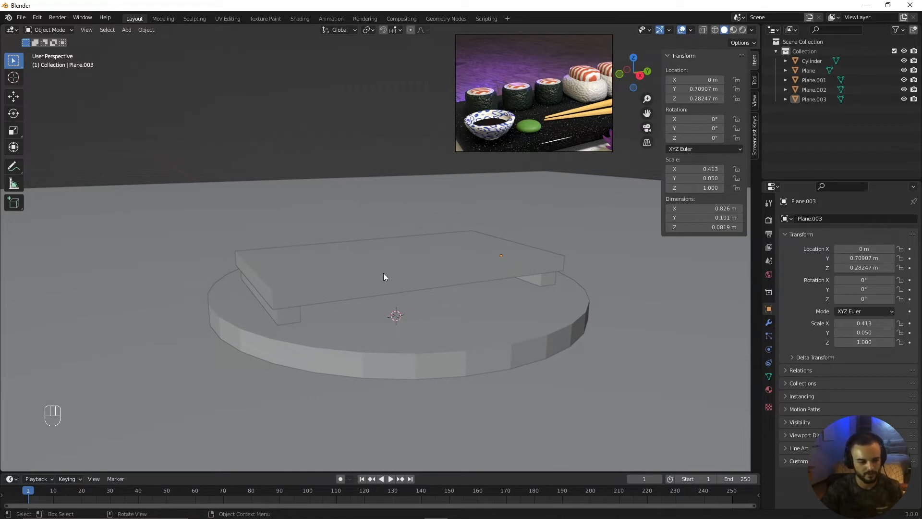
Add a mesh cylinder at the scene's origin and set its vertices to 16.
key("shift+a")
mouse_move(385, 256)
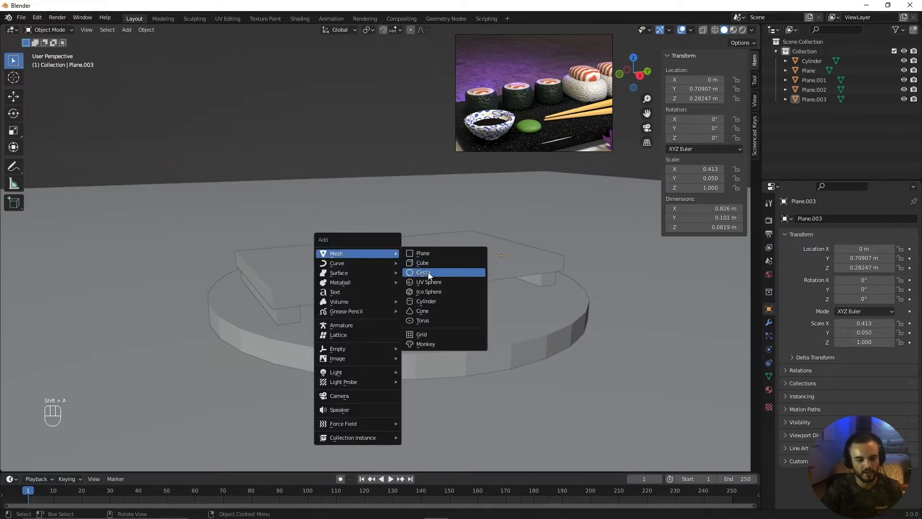
left_click(436, 301)
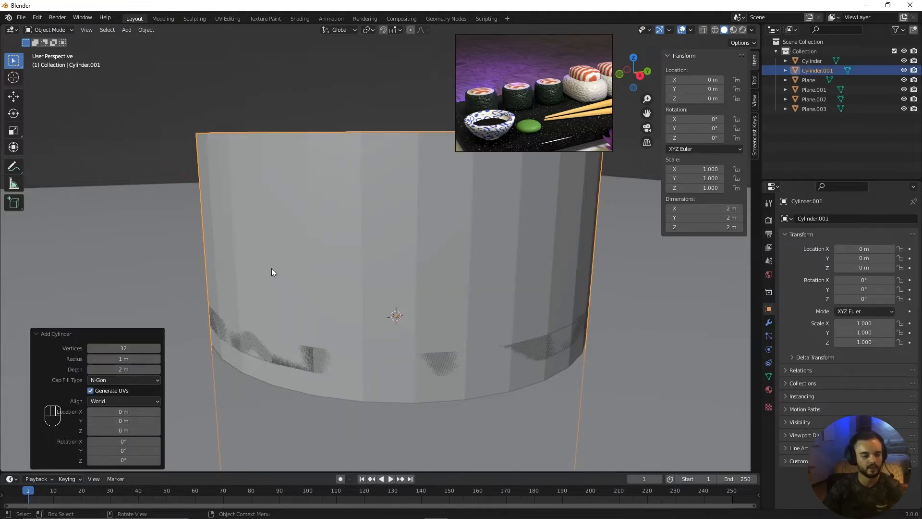
left_click(129, 348)
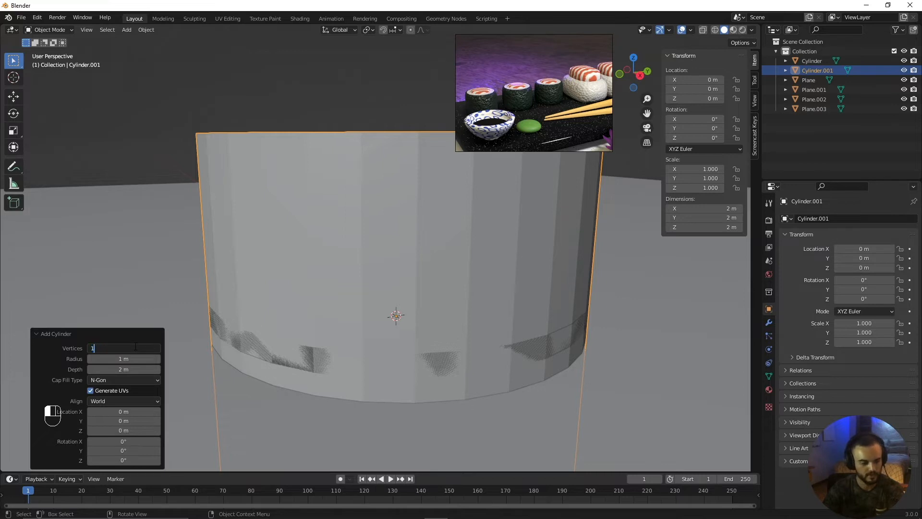
key("Return")
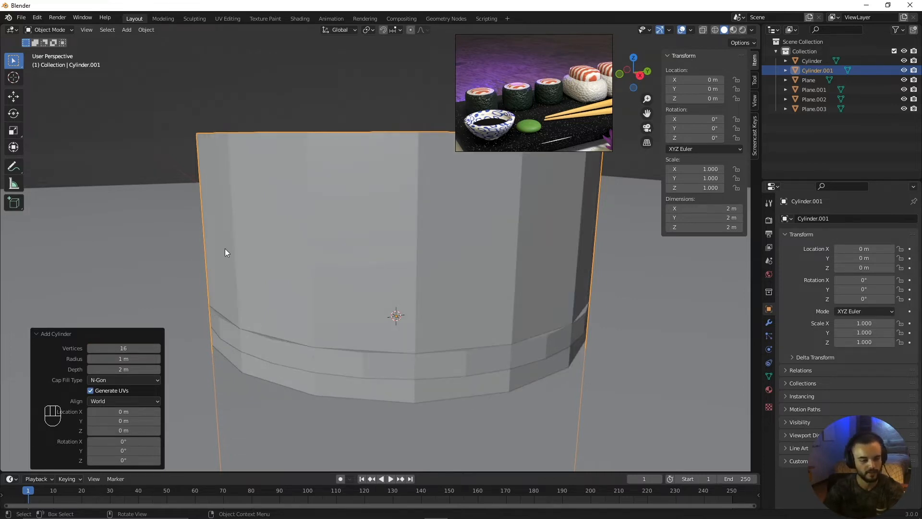
scroll(322, 246, "down", 4)
middle_click_drag(324, 248, 329, 266)
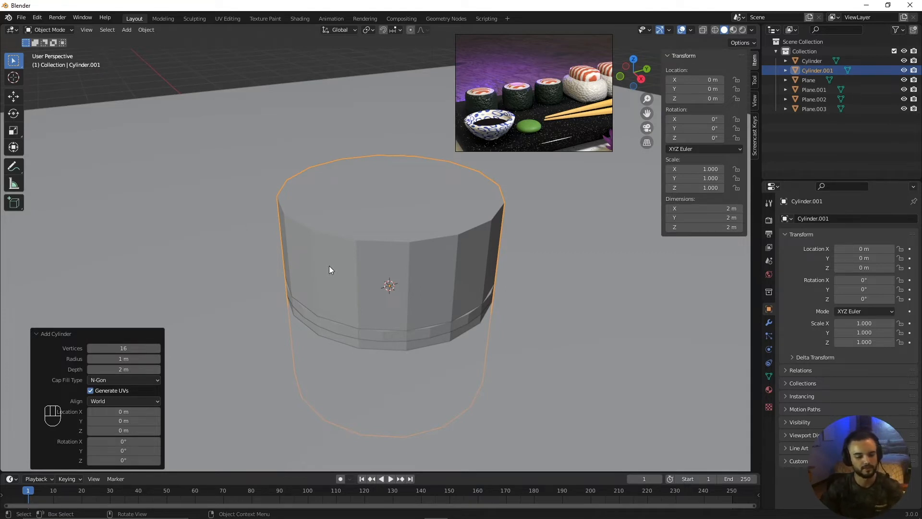
Scale the new cylinder uniformly to about 0.1 and raise it along Z to about 0.441 m, onto the tray.
middle_click_drag(359, 263, 348, 256)
key("s")
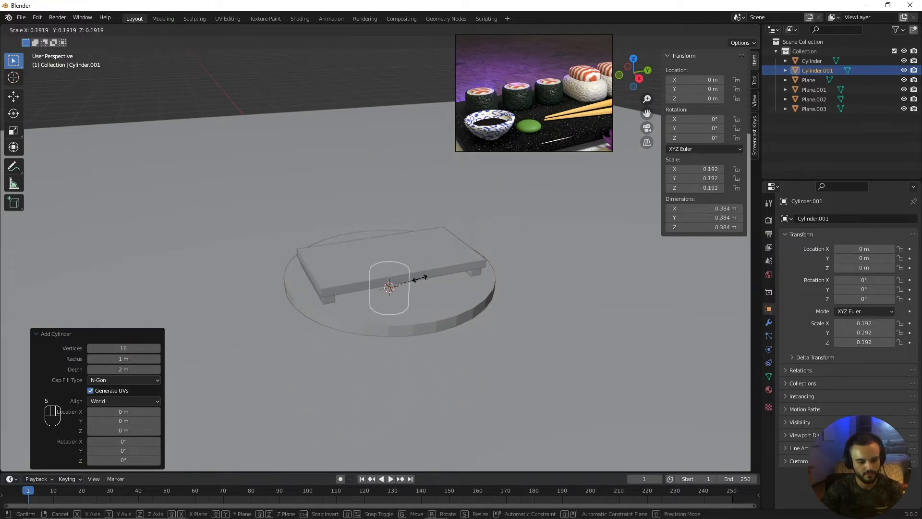
left_click(409, 291)
scroll(409, 291, "up", 3)
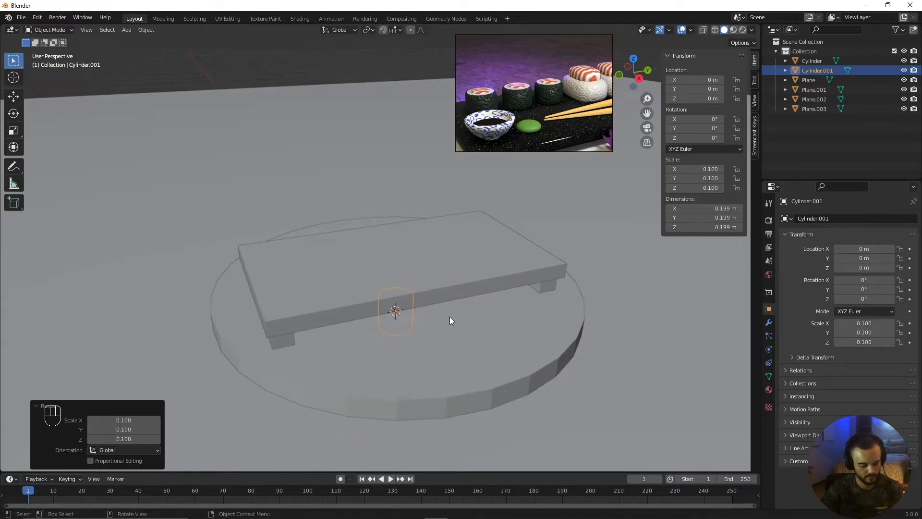
key("g")
key("z")
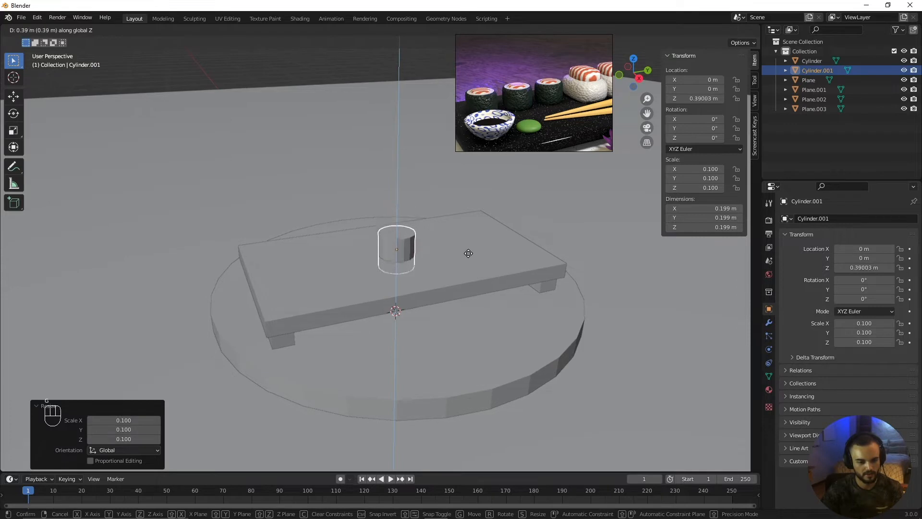
left_click(433, 276)
Move the small cylinder to about -0.251 m in X and -0.549 m in Y, near the tray's back corner.
mouse_move(433, 278)
middle_mouse_down()
mouse_move(447, 286)
mouse_move(423, 288)
middle_mouse_up()
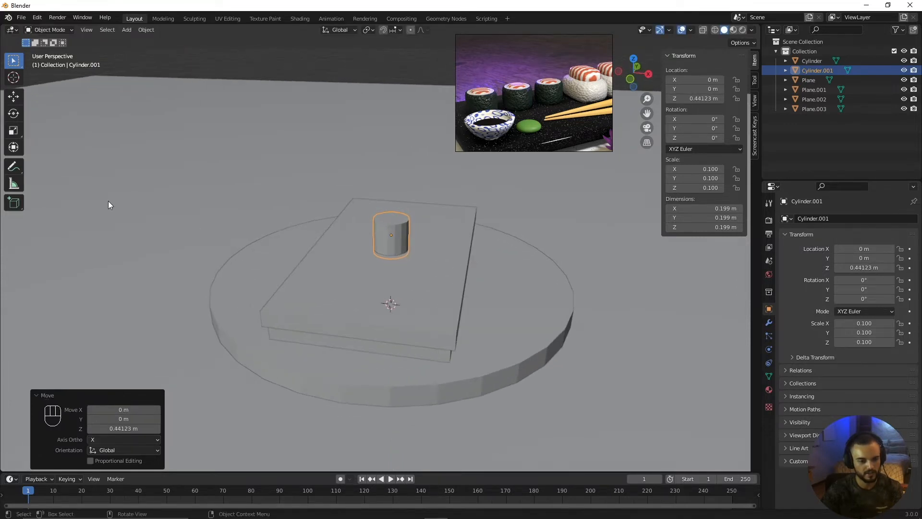
left_click(13, 97)
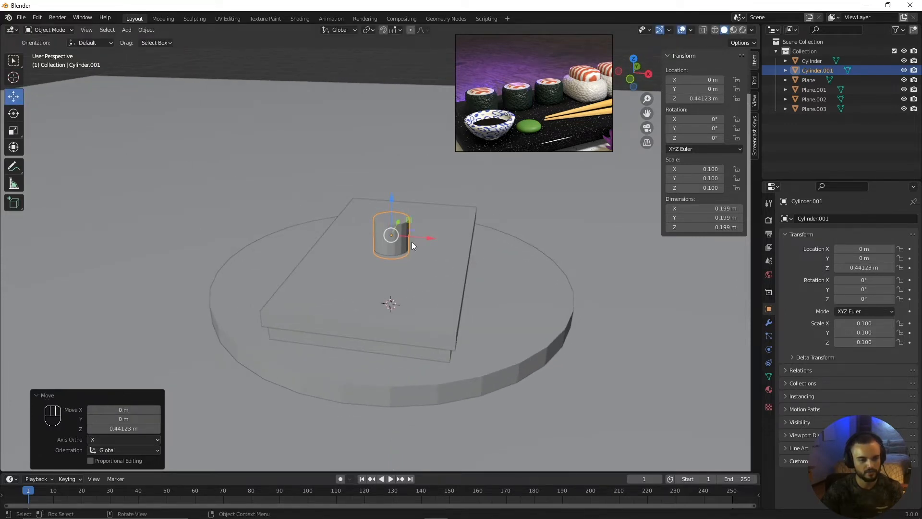
left_click_drag(412, 245, 367, 247)
middle_click_drag(367, 247, 398, 270)
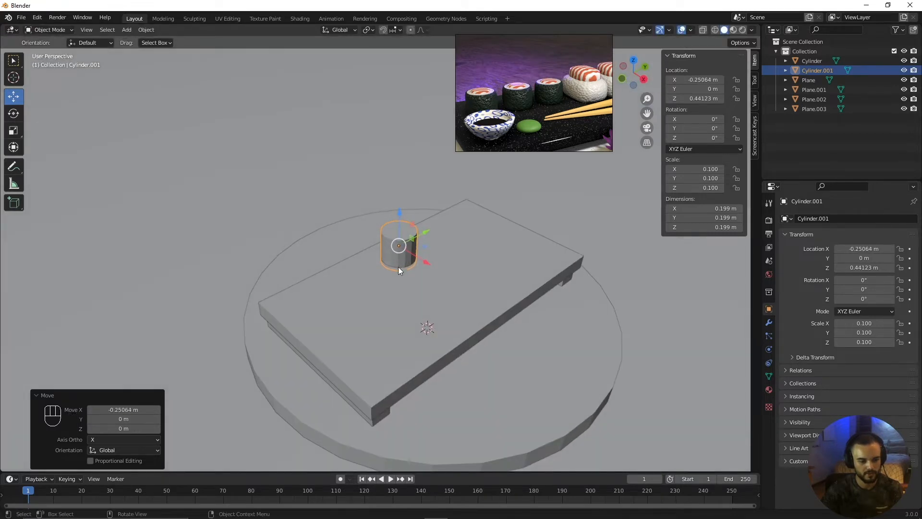
left_click_drag(422, 237, 356, 304)
middle_click_drag(356, 304, 384, 269)
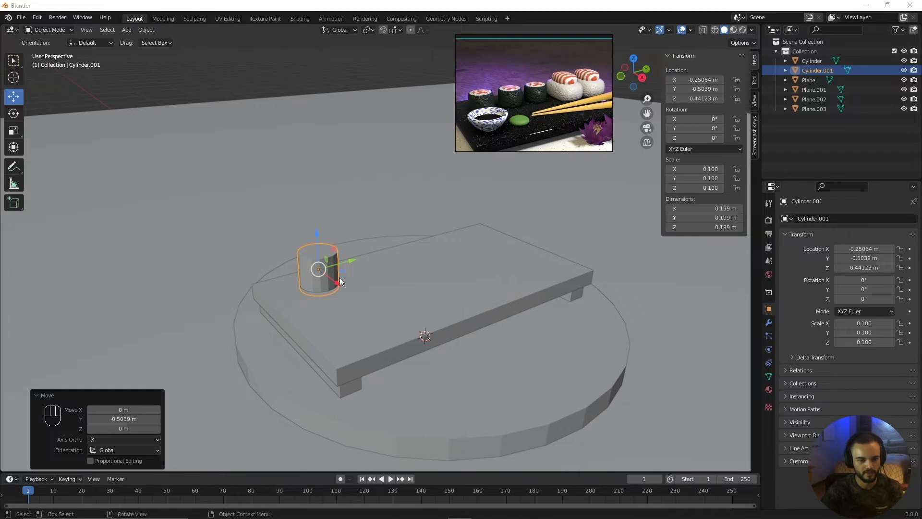
key("g")
key("y")
left_click(411, 259)
mouse_move(414, 259)
middle_mouse_down()
mouse_move(437, 286)
mouse_move(402, 323)
mouse_move(405, 269)
mouse_move(389, 282)
mouse_move(414, 253)
middle_mouse_up()
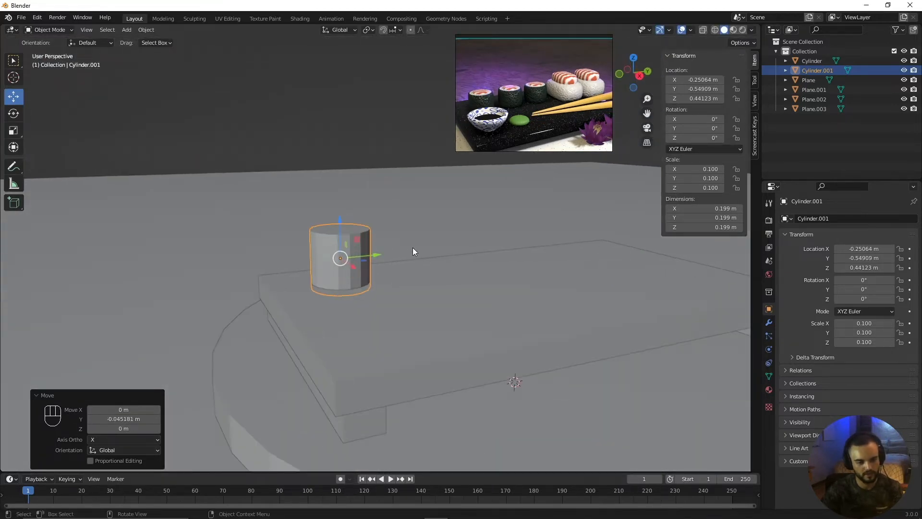
Enlarge the small cylinder uniformly to a scale of about 0.111 and raise it along Z to about 0.464 m.
key("s")
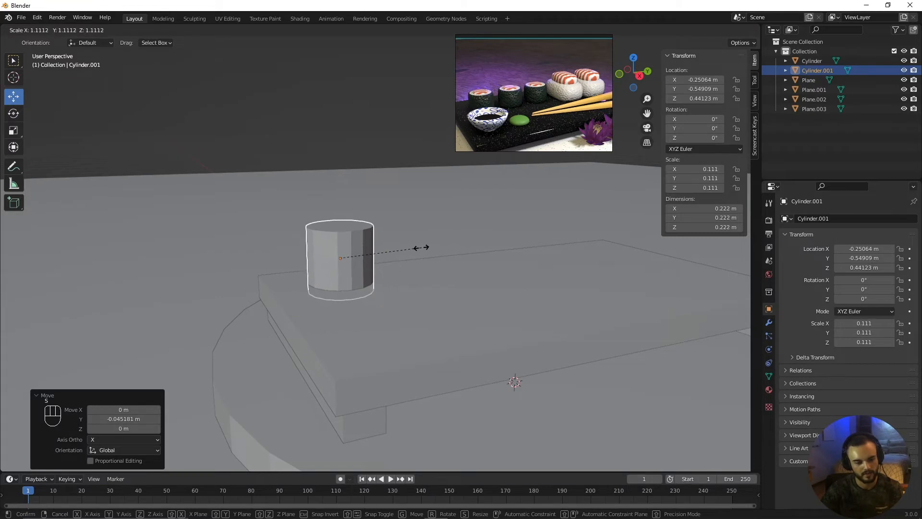
left_click(422, 249)
left_click_drag(346, 231, 342, 213)
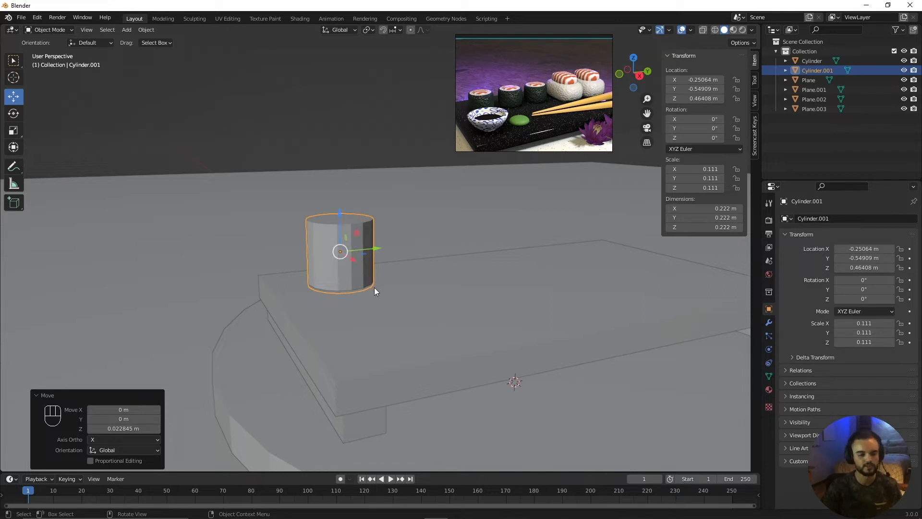
Apply all transforms to the small cylinder and set its origin back to its geometry.
key("ctrl")
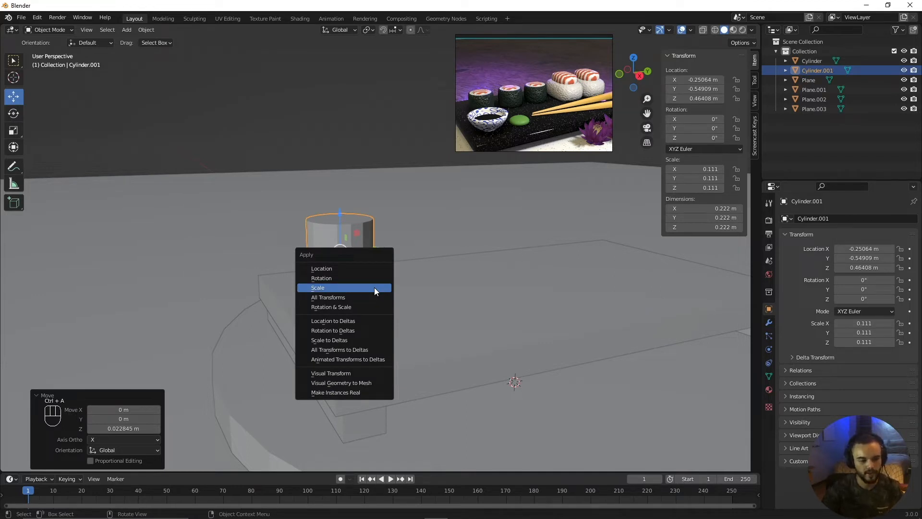
left_click(360, 297)
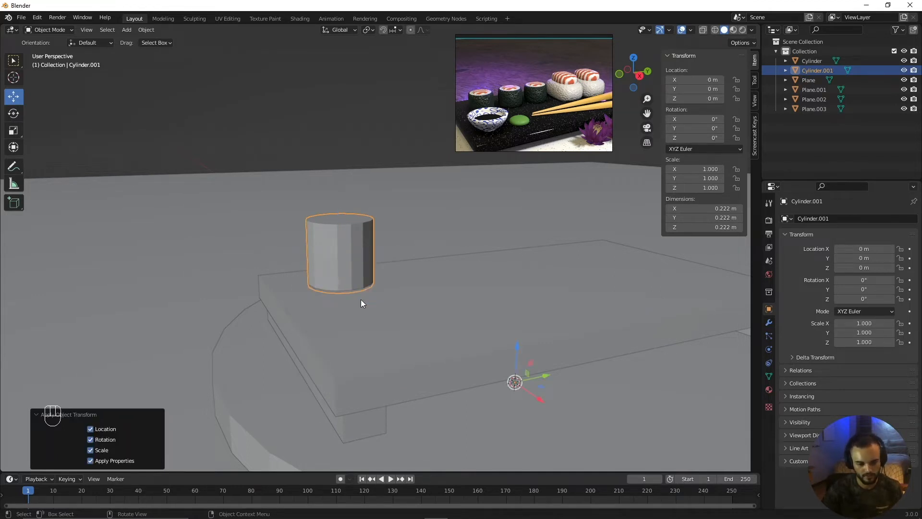
scroll(370, 298, "down", 4)
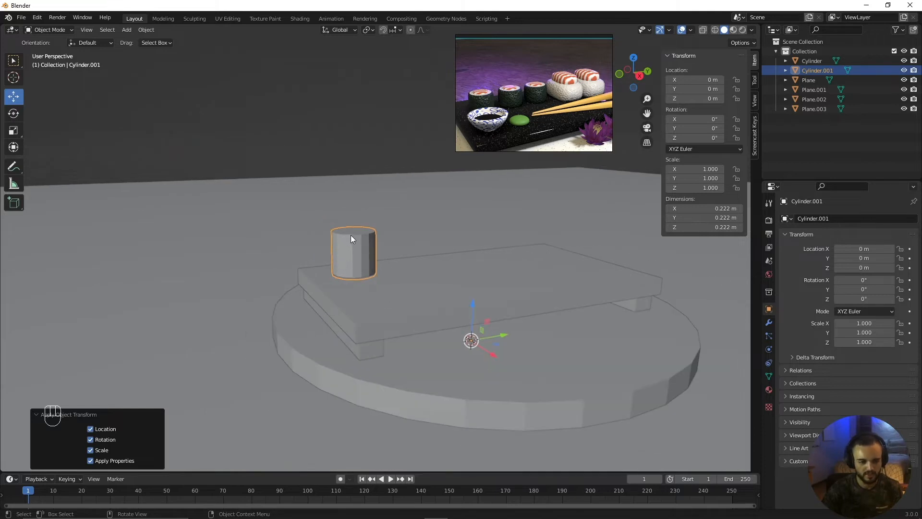
scroll(351, 246, "up", 1)
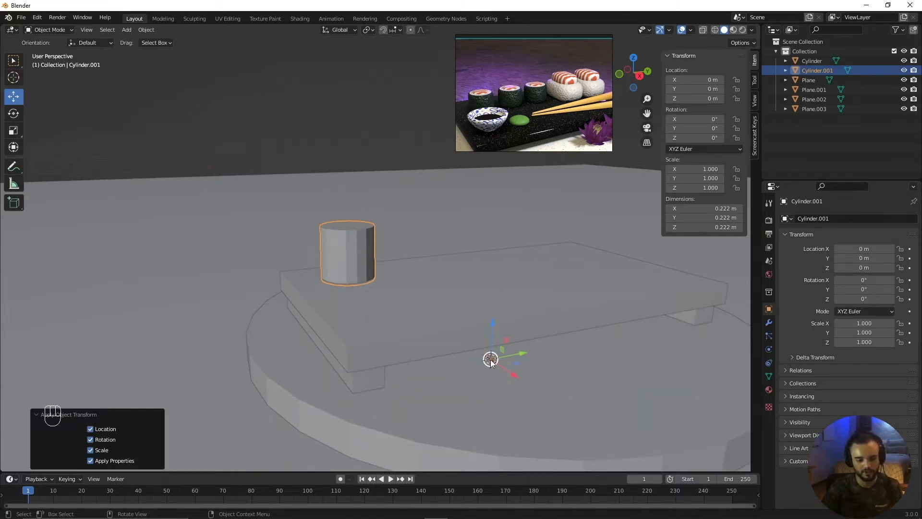
right_click(364, 253)
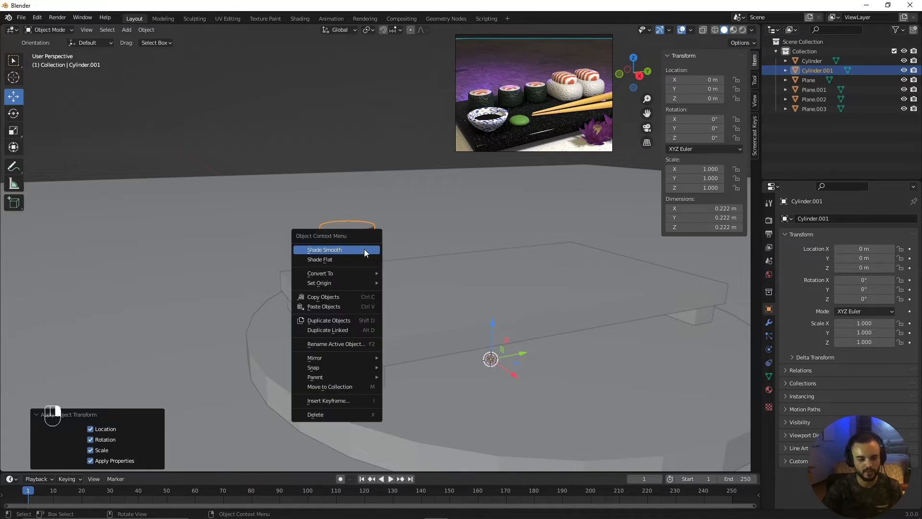
mouse_move(361, 282)
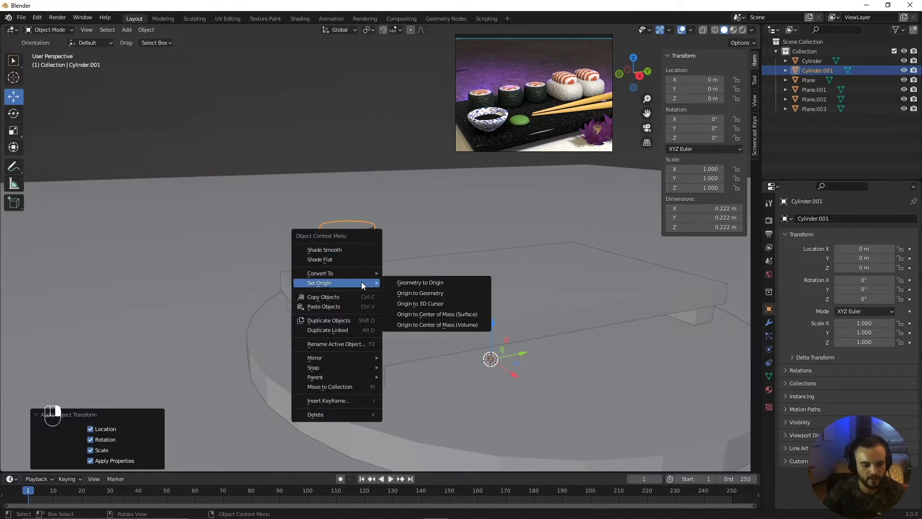
left_click(399, 293)
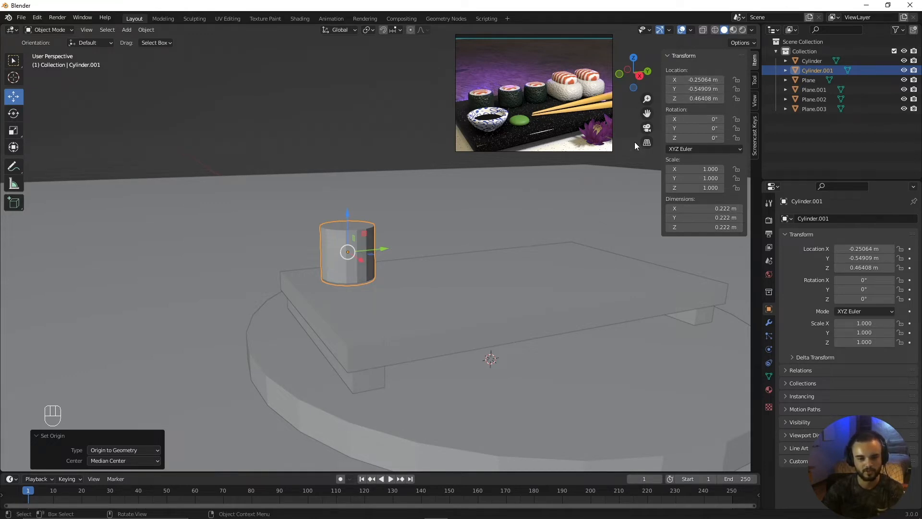
Duplicate the small cylinder in place and move the copy along Y to about -0.211 m.
middle_click_drag(485, 281, 446, 304)
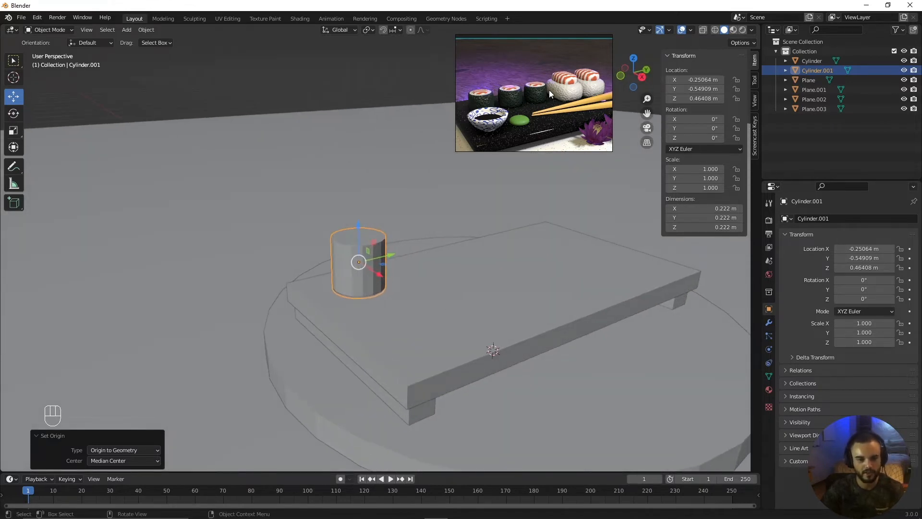
key("shift+d")
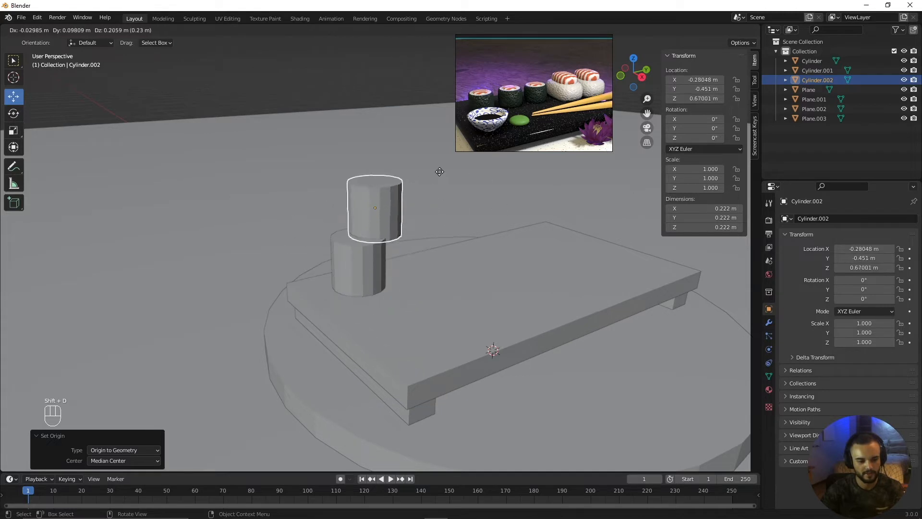
right_click(426, 192)
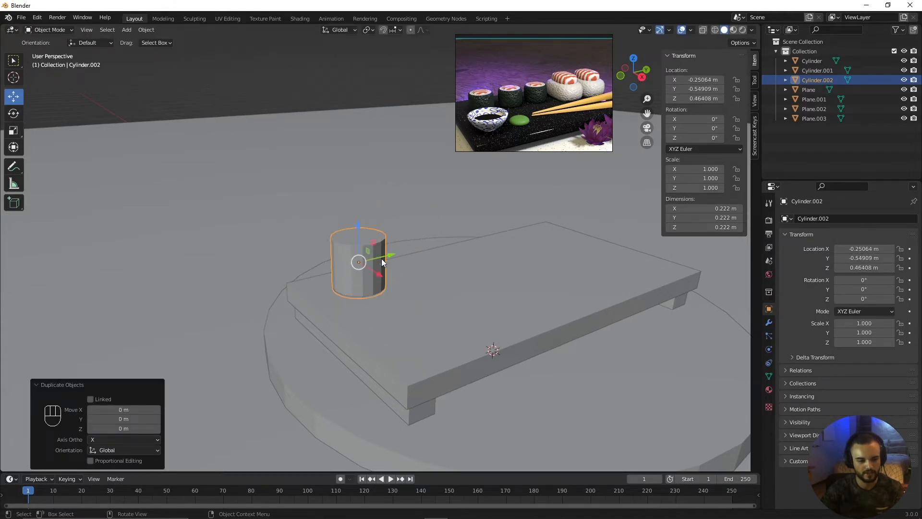
left_click_drag(393, 255, 462, 244)
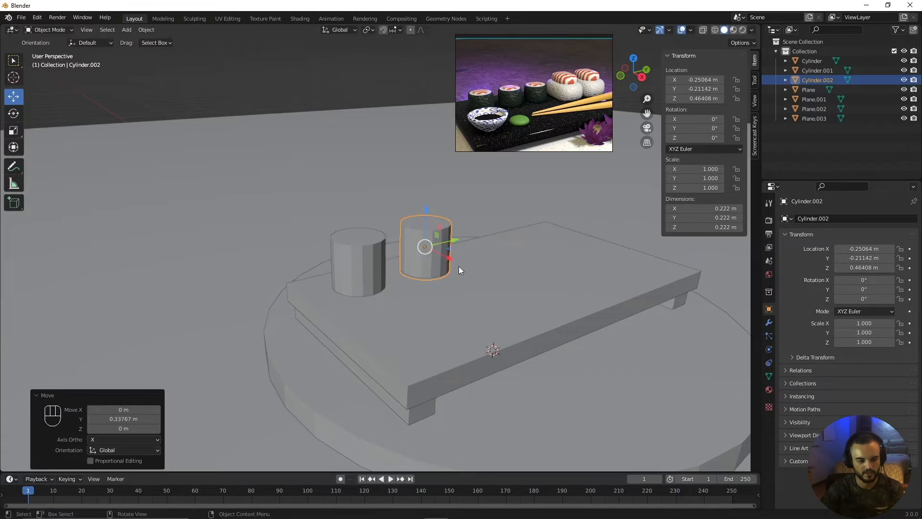
Duplicate the second small cylinder and move the copy along Y to about 0.118 m, completing a row of three.
key("shift+d")
right_click(502, 260)
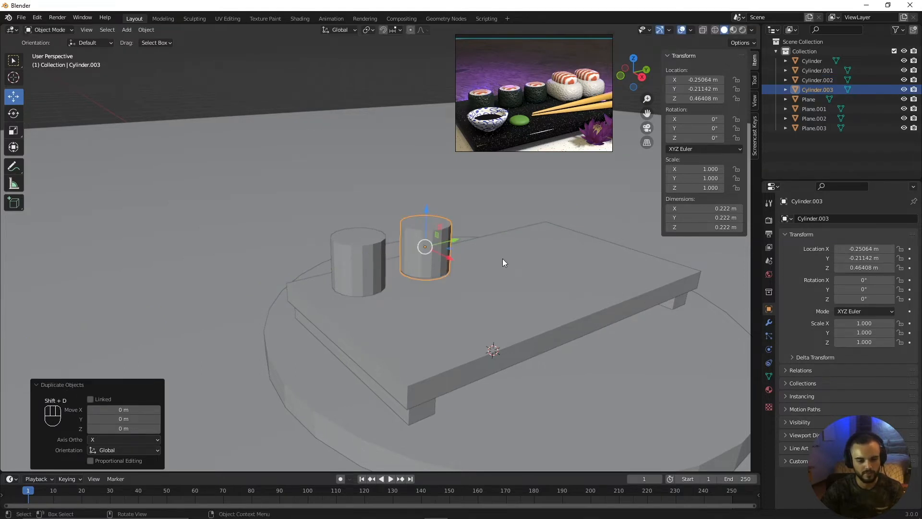
left_click_drag(454, 244, 509, 234)
middle_click_drag(509, 258, 422, 238)
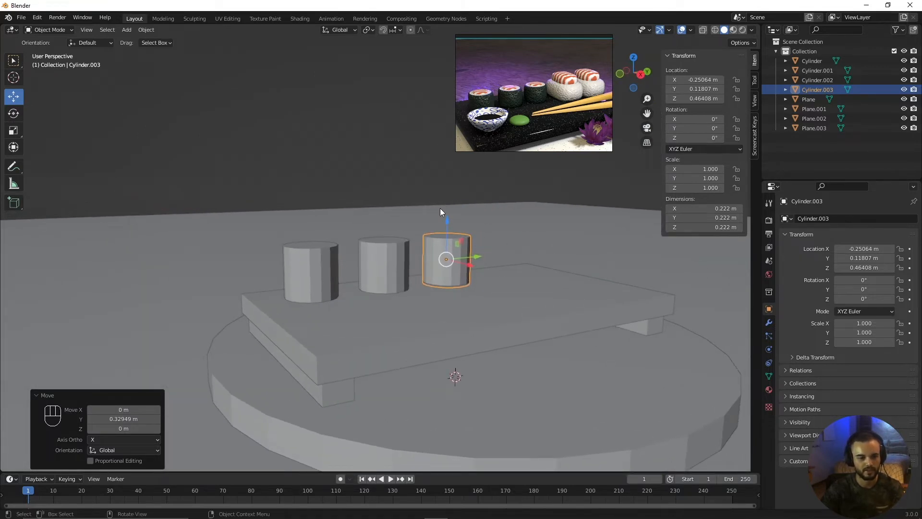
Scale all three small cylinders to about 0.77 in Z and lower them together by about 0.026 m onto the tray.
left_click(322, 263)
left_click(390, 258)
left_click(439, 258)
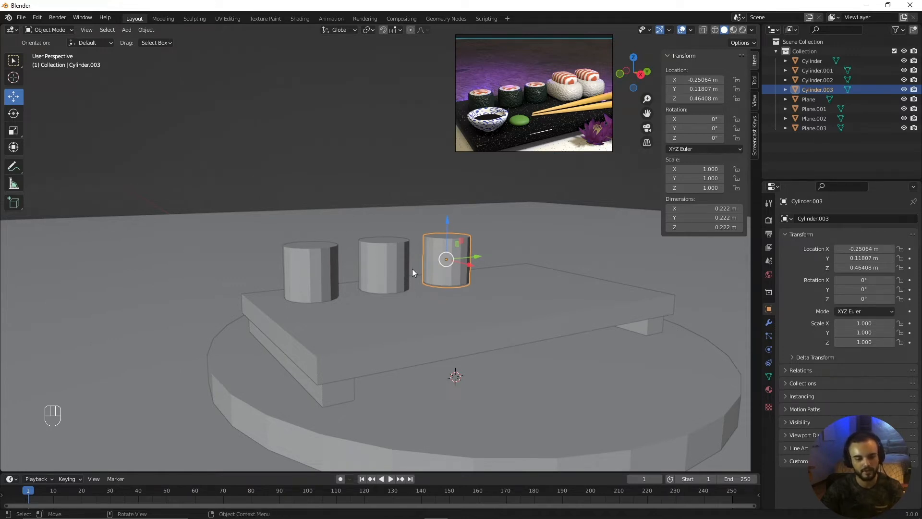
left_click(391, 252, "shift")
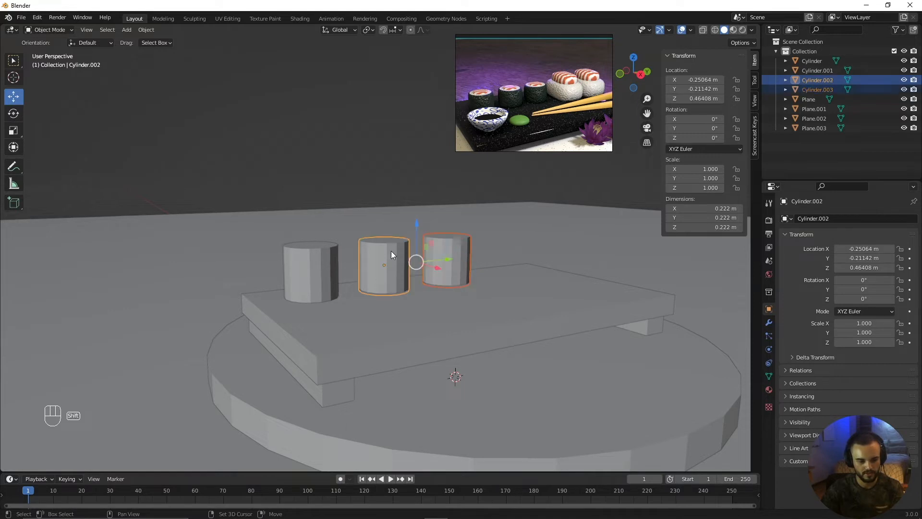
left_click(318, 252, "shift")
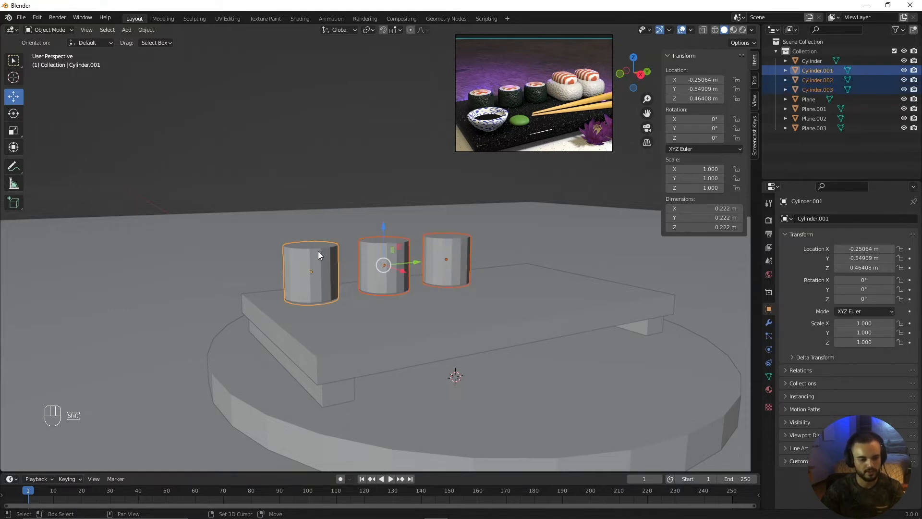
key("s")
key("z")
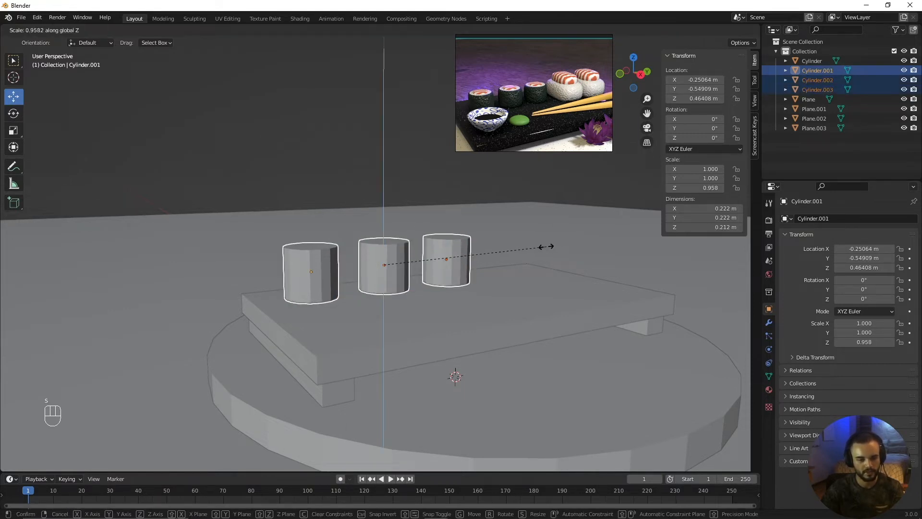
left_click(520, 249)
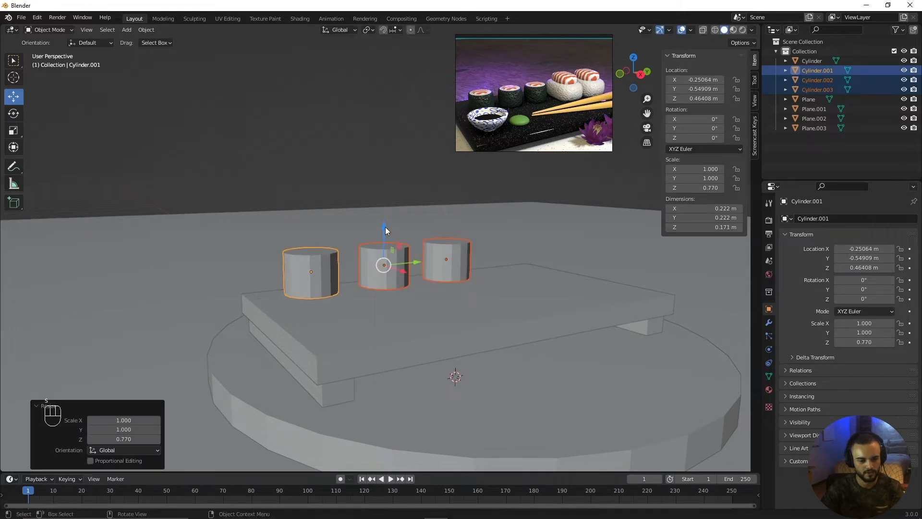
left_click_drag(385, 228, 395, 284)
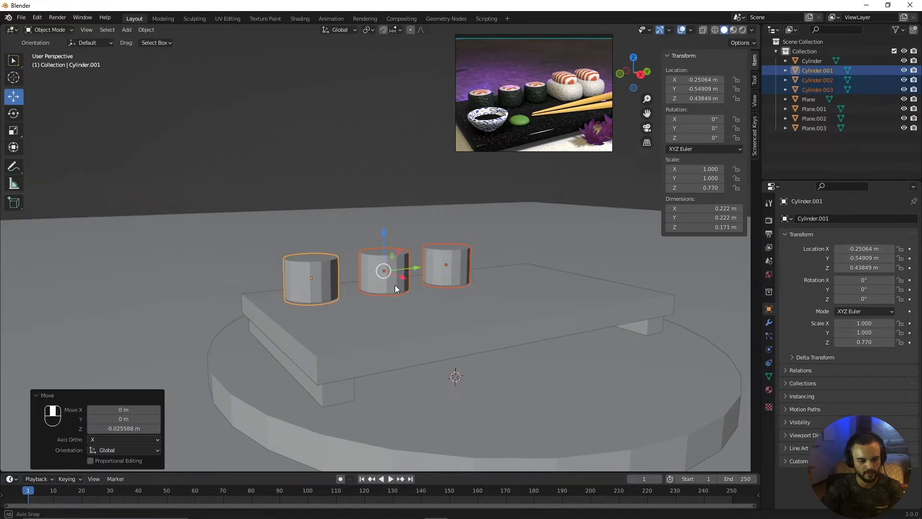
Inset the top faces of all three small cylinders together in Edit Mode by about 0.023 m.
middle_click_drag(394, 284, 394, 307)
scroll(420, 284, "up", 2)
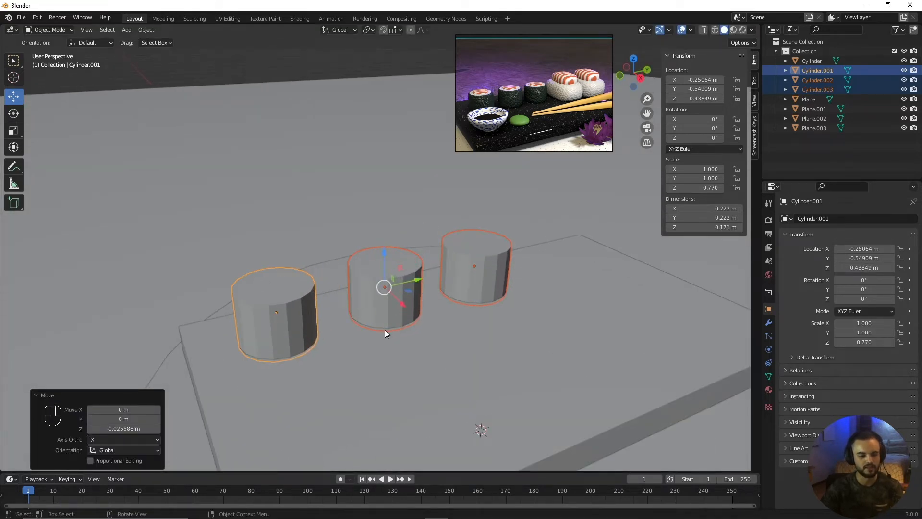
key("Tab")
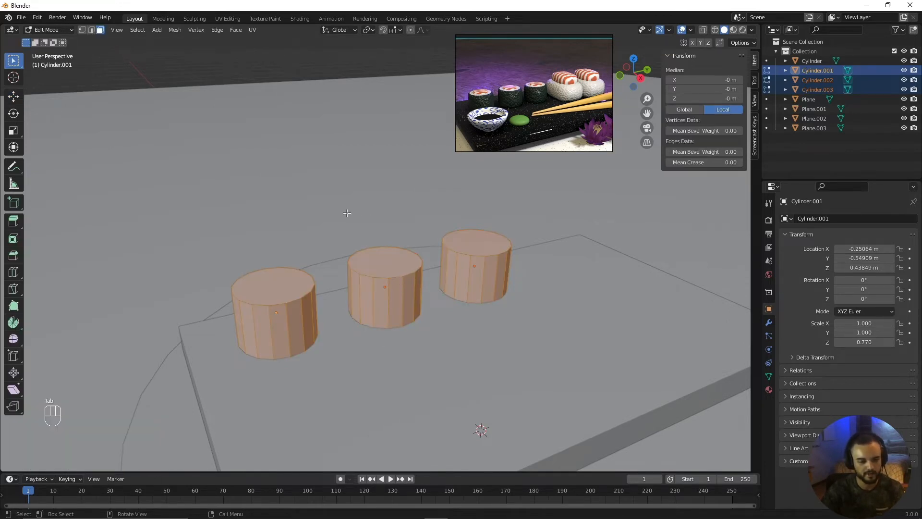
left_click(280, 287)
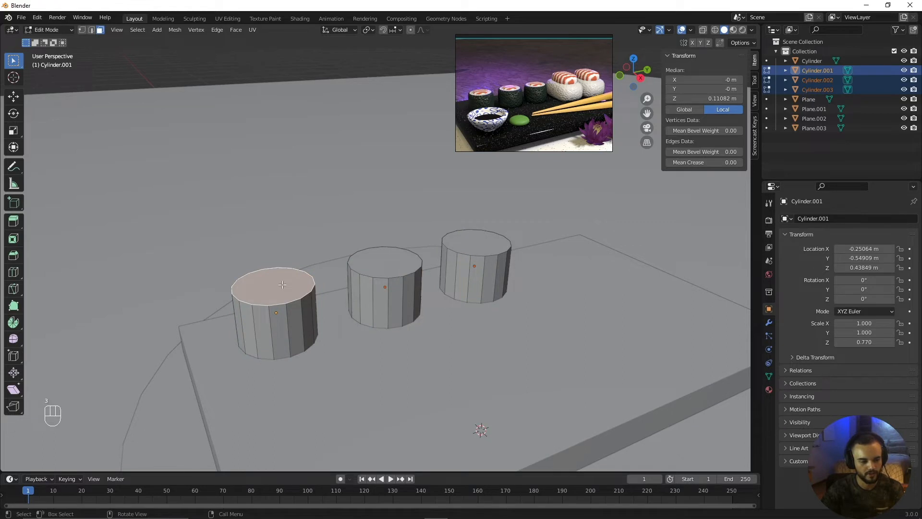
left_click(367, 276, "shift")
left_click(470, 246, "shift")
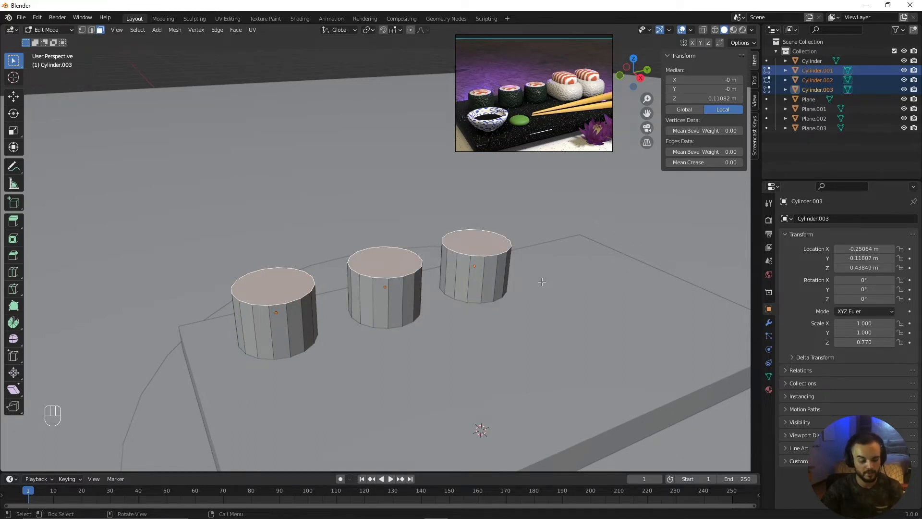
key("i")
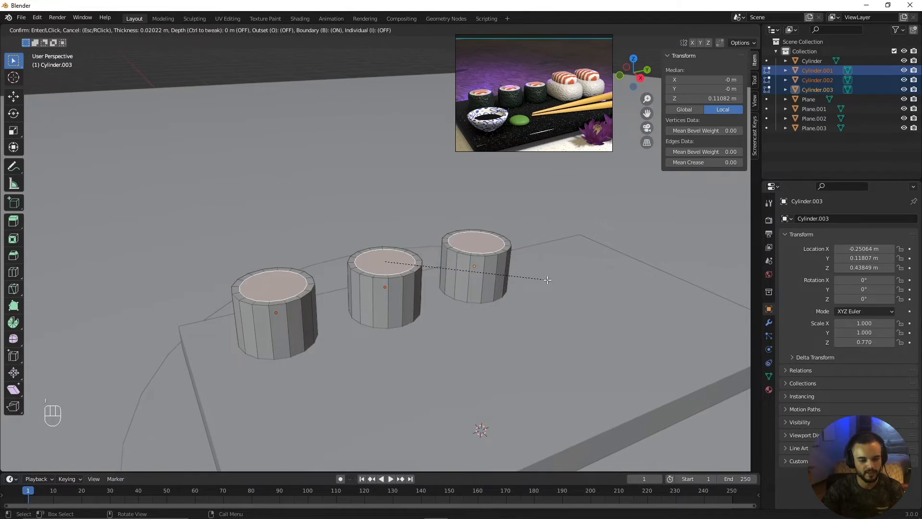
left_click(546, 279)
scroll(481, 315, "up", 3)
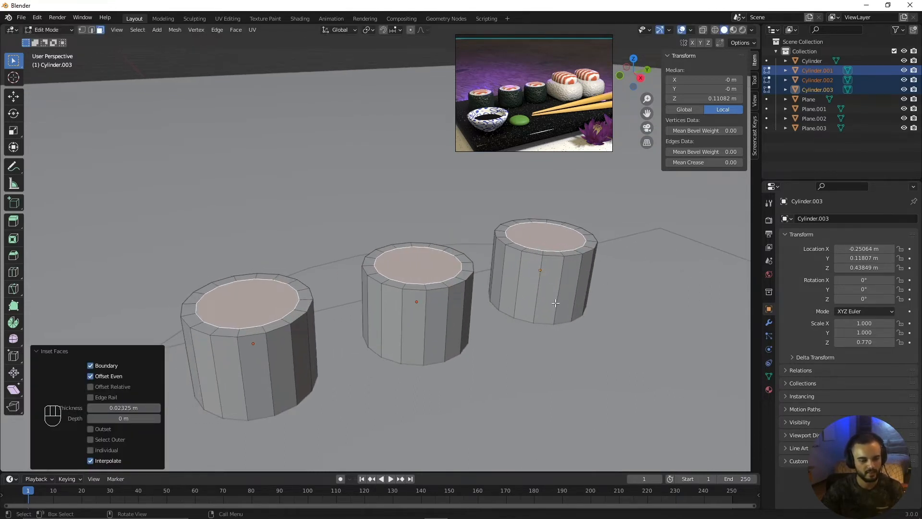
Extrude the inset top faces of all three small cylinders upward by about 0.019 m, return to Object Mode and deselect everything.
key("e")
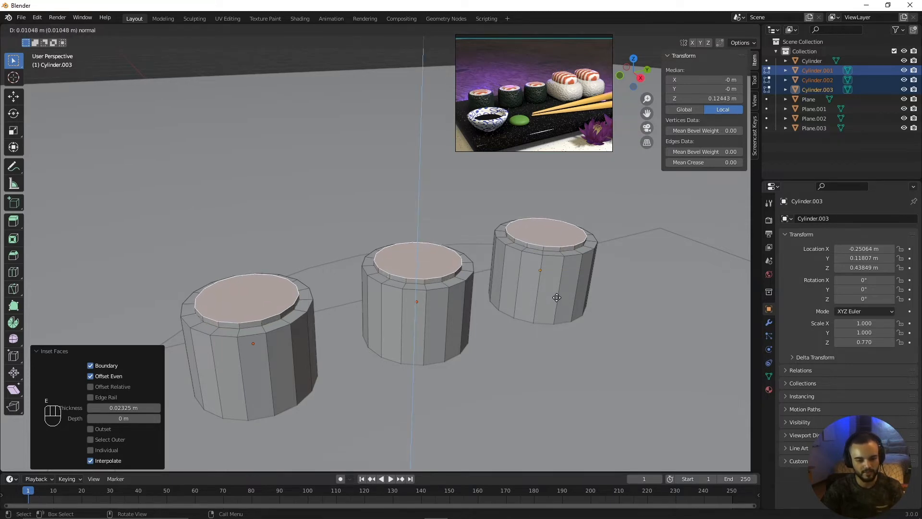
left_click(557, 294)
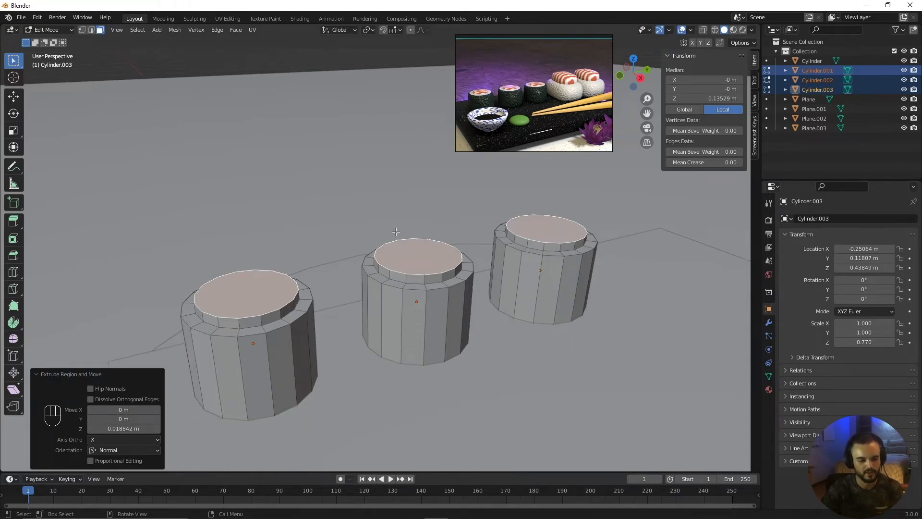
key("ctrl+Tab")
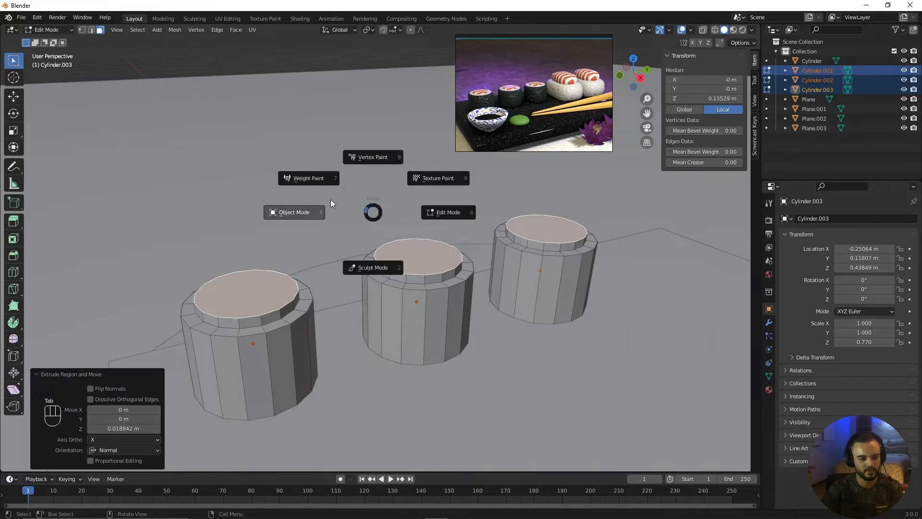
left_click(305, 210)
scroll(376, 264, "down", 5)
key("alt+a")
Examine the two rice-and-fish nigiri pieces in the reference image and the empty tray area beside the cylinders.
mouse_move(416, 266)
middle_mouse_down()
mouse_move(416, 275)
mouse_move(352, 257)
mouse_move(458, 261)
mouse_move(466, 284)
mouse_move(423, 280)
mouse_move(436, 274)
mouse_move(472, 290)
mouse_move(419, 259)
mouse_move(398, 261)
middle_mouse_up()
scroll(471, 293, "up", 3)
scroll(418, 266, "down", 2)
scroll(585, 89, "up", 3)
middle_click_drag(585, 89, 548, 96)
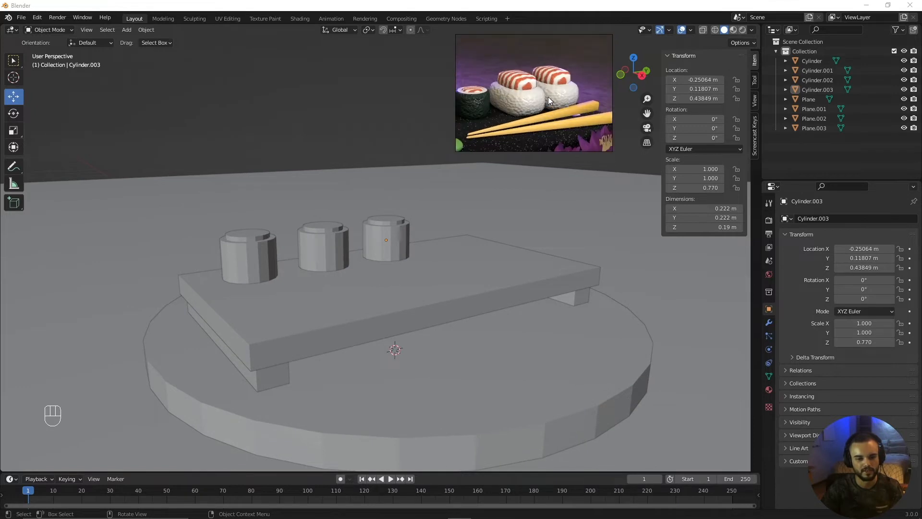
scroll(549, 97, "up", 2)
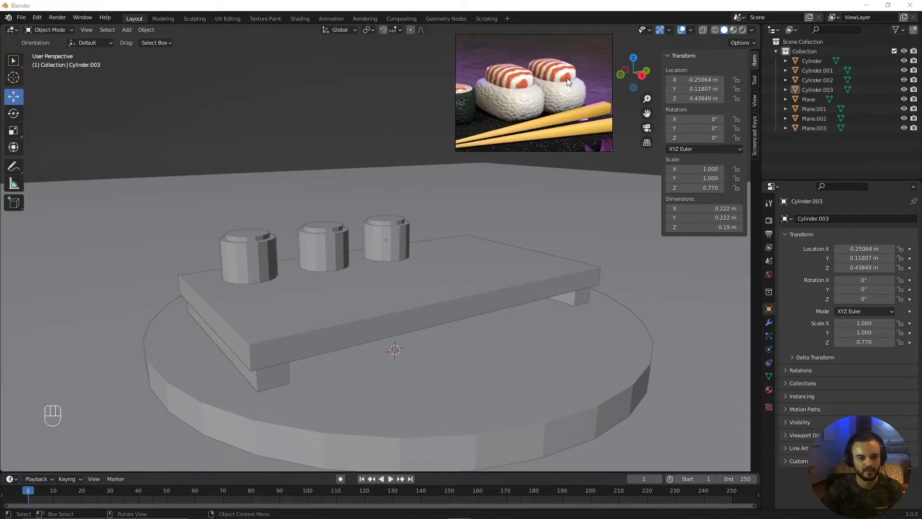
scroll(418, 264, "up", 3)
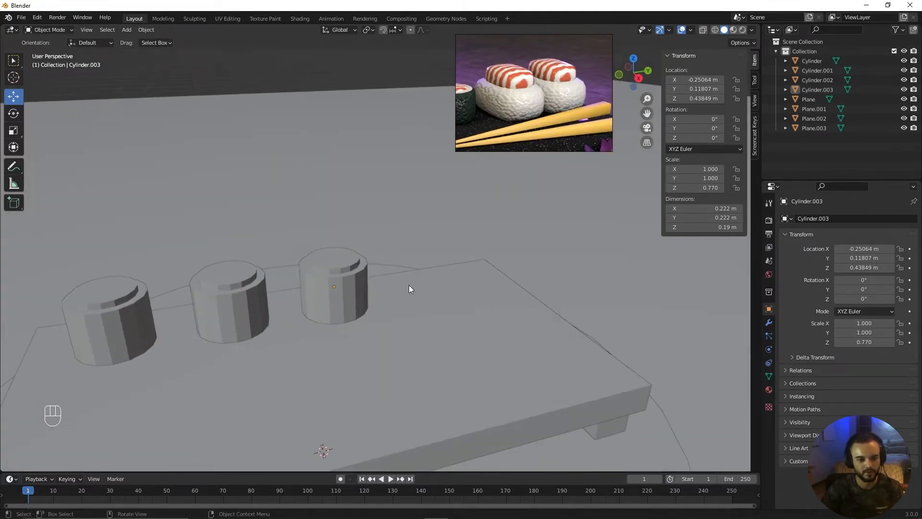
middle_click_drag(413, 281, 438, 244, "shift")
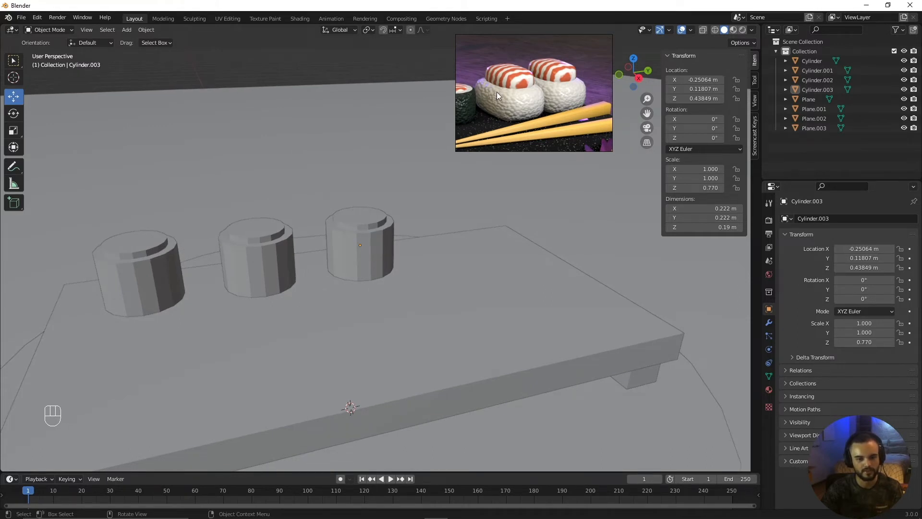
Add a cube, scale its mesh to about 0.214 in Edit Mode and raise it by about 0.528 m in Z.
key("shift+a")
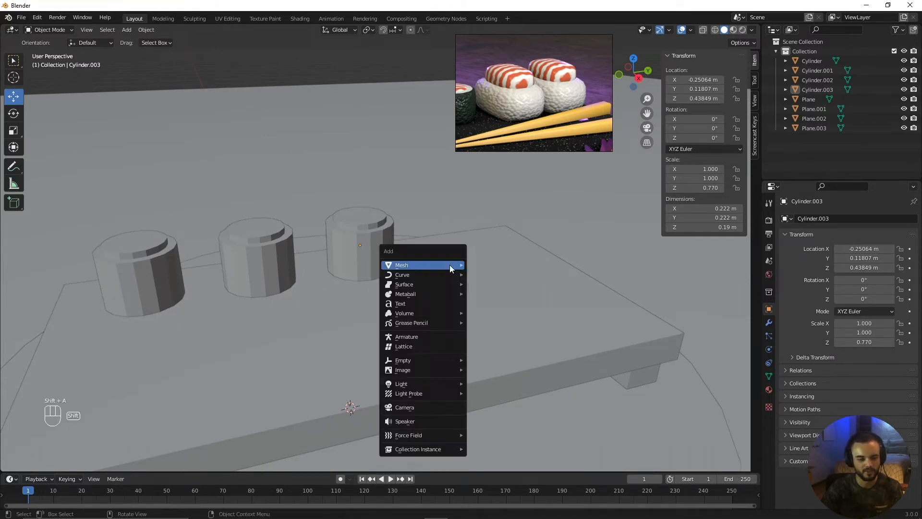
mouse_move(450, 266)
left_click(479, 274)
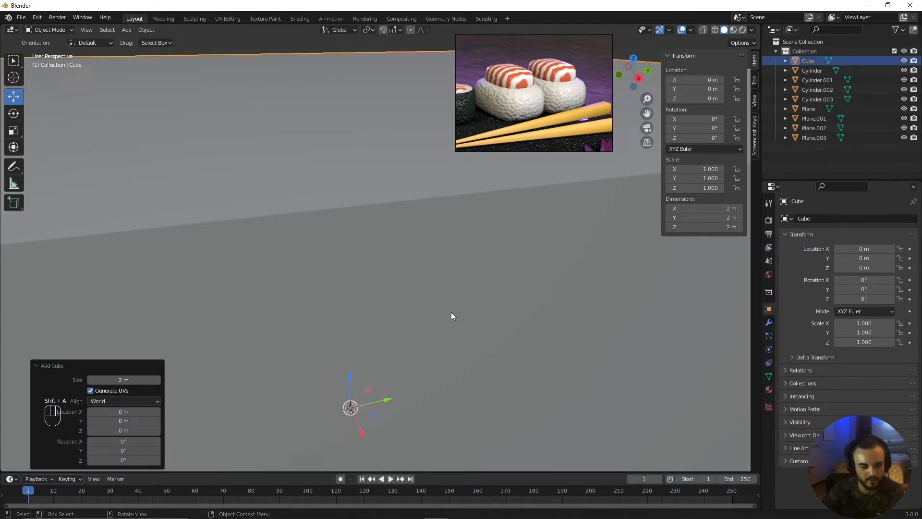
scroll(448, 304, "down", 4)
key("Tab")
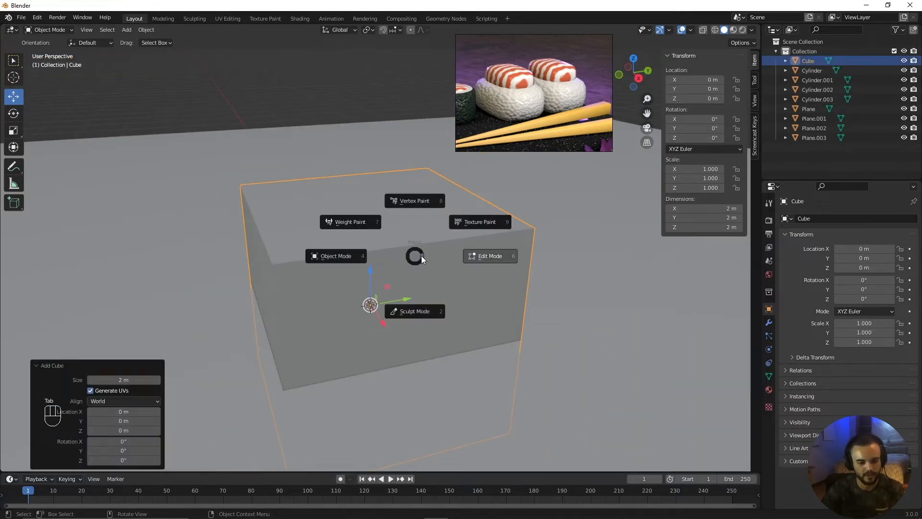
key("s")
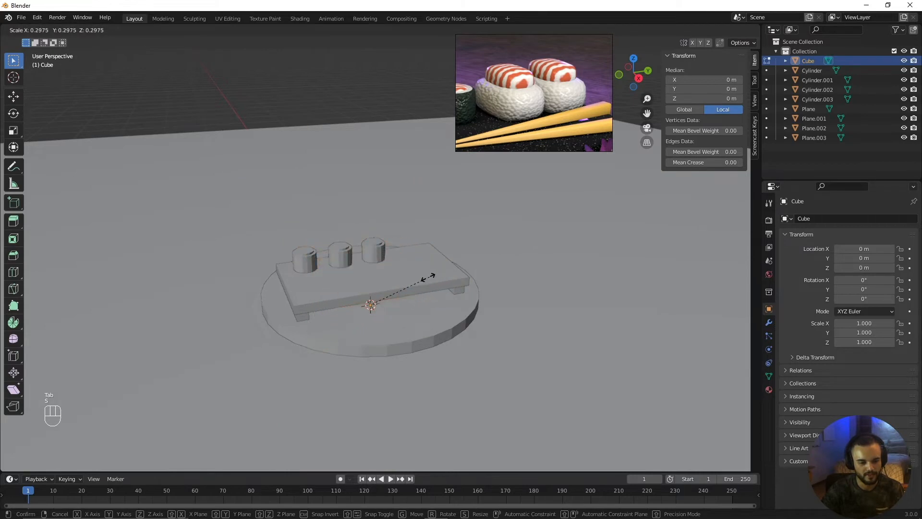
left_click(412, 284)
key("g")
key("z")
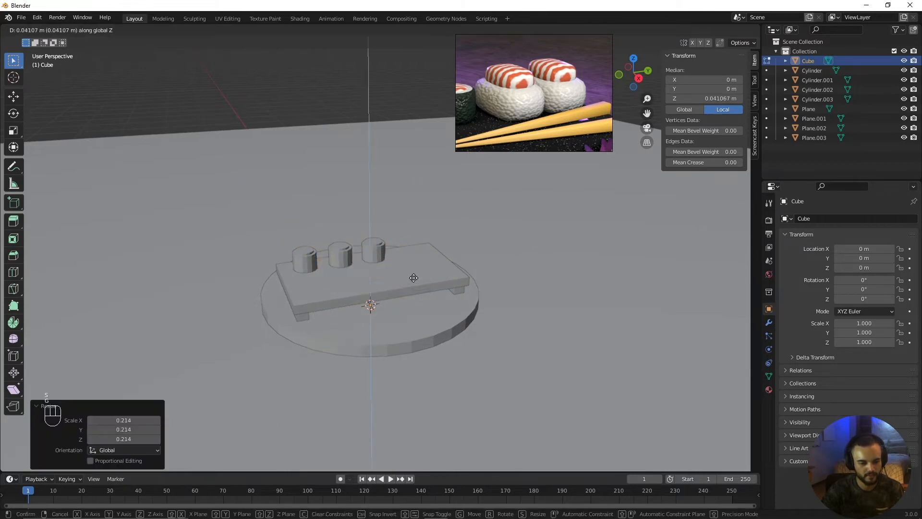
left_click(427, 232)
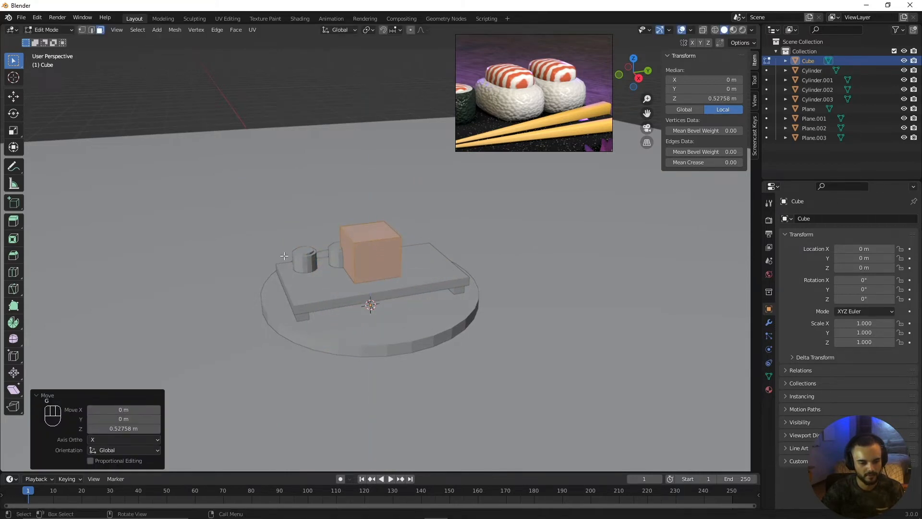
Move the cube mesh along Y by about 0.428 m, beyond the row of cylinders, and scale it down uniformly.
left_click(17, 98)
scroll(365, 250, "up", 3)
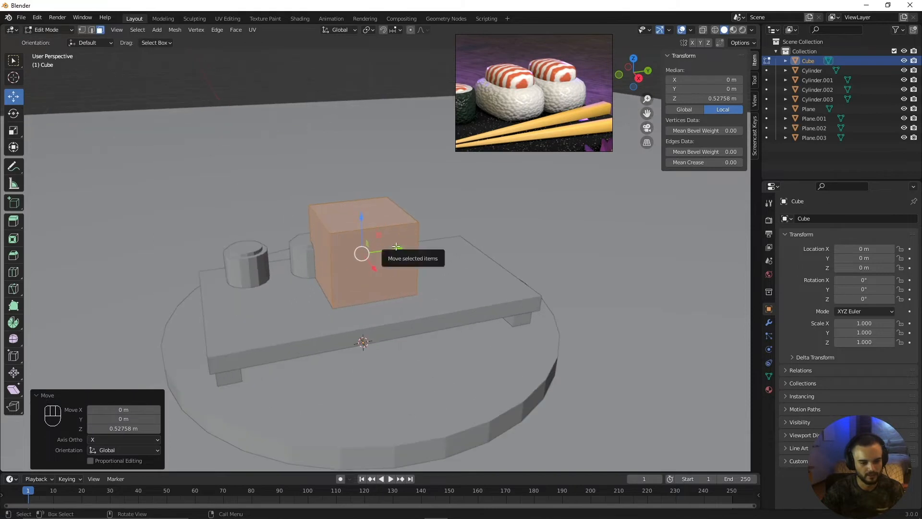
left_click_drag(384, 249, 469, 247)
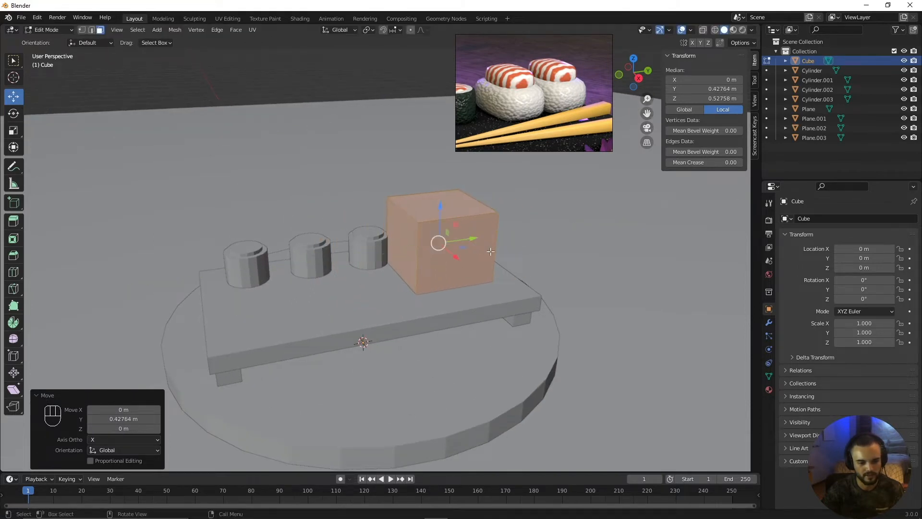
middle_click_drag(468, 247, 495, 254)
key("s")
left_click(500, 237)
Move the cube mesh along X by about -0.144 m and lower it by about 0.049 m.
scroll(499, 238, "up", 2)
left_click_drag(502, 221, 461, 211)
left_click_drag(427, 159, 429, 181)
middle_click_drag(429, 180, 364, 264)
scroll(457, 242, "down", 2)
middle_click_drag(462, 244, 433, 233)
Flatten the cube mesh to about 0.475 in Z and lower it by about 0.054 m onto the tray.
key("s")
key("z")
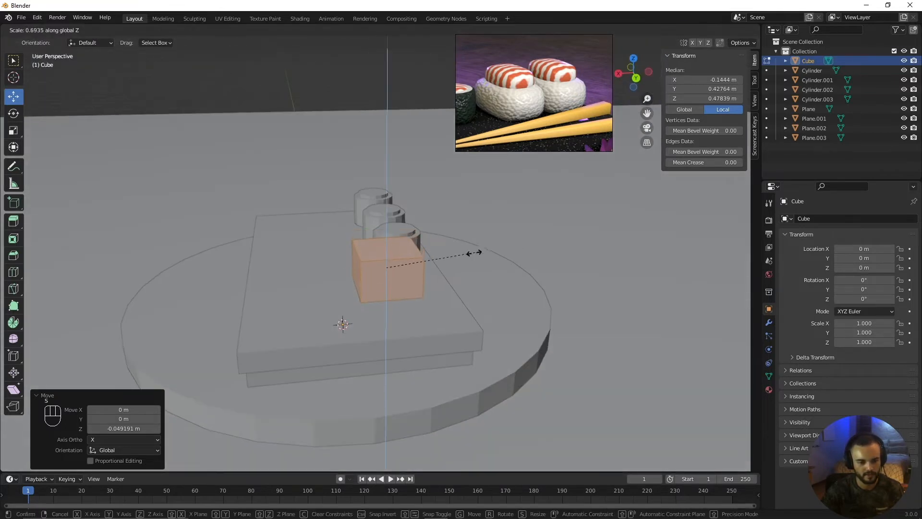
left_click(447, 264)
scroll(447, 264, "up", 3)
middle_click_drag(447, 264, 497, 270)
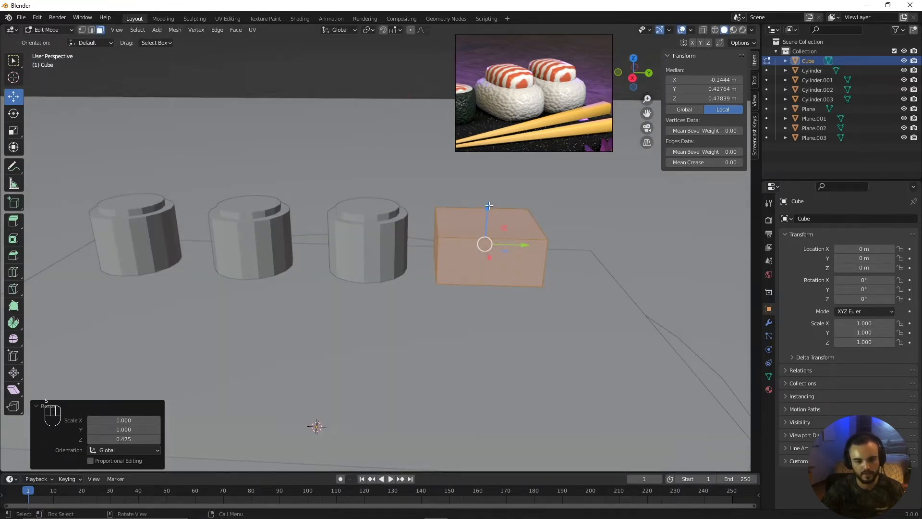
left_click_drag(488, 207, 485, 227)
key("s")
key("z")
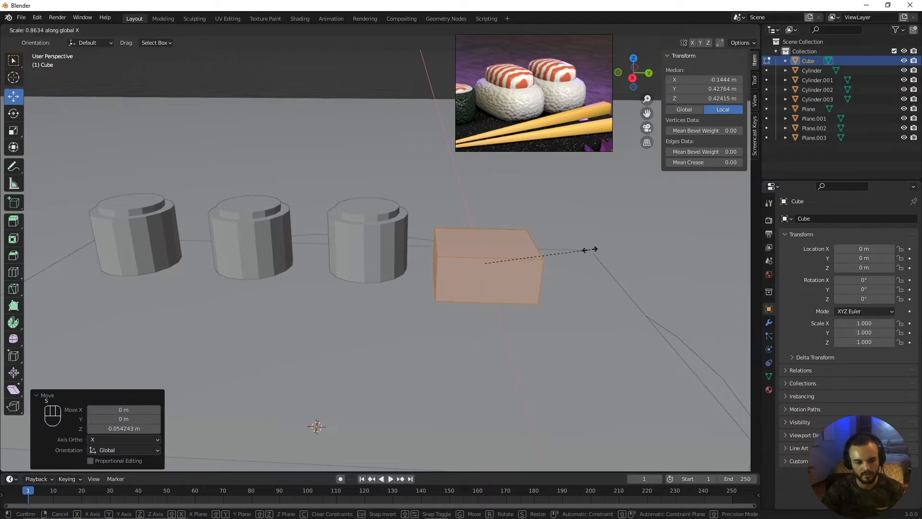
right_click(593, 250)
key("s")
right_click(590, 249)
Scale the cube mesh to about 0.686 in Y, enlarge it uniformly by about 1.425 and return to Object Mode.
key("s")
key("y")
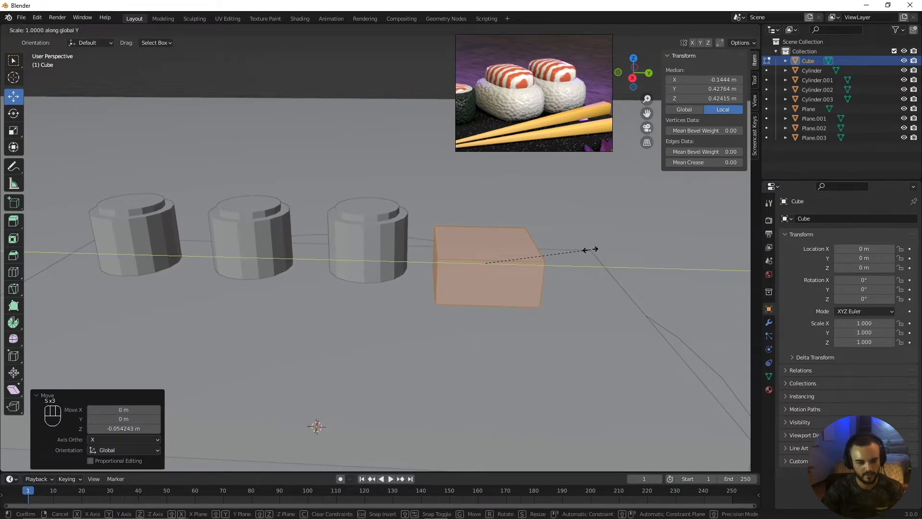
left_click(555, 251)
middle_click_drag(556, 251, 510, 264)
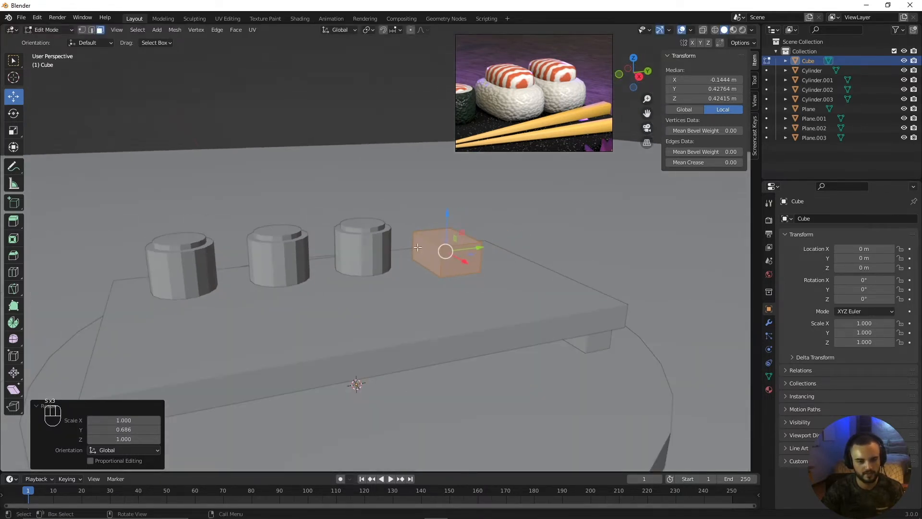
key("s")
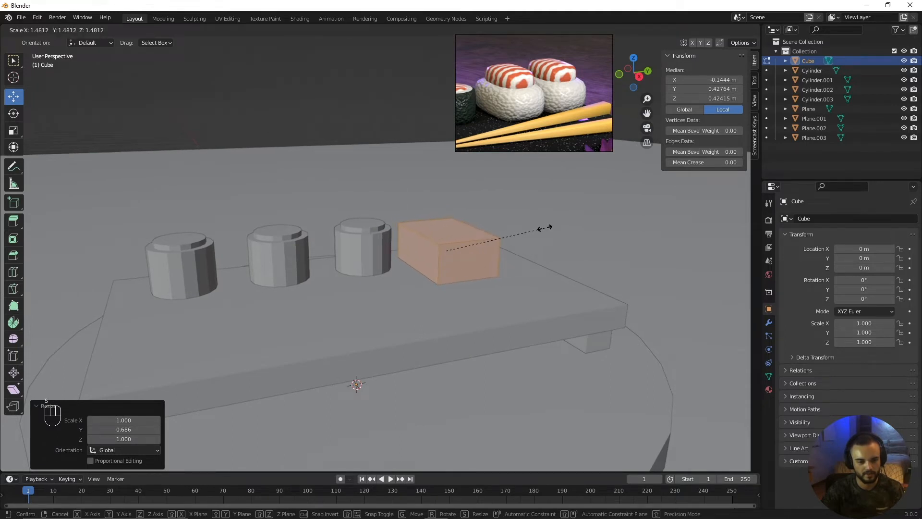
left_click(548, 230)
middle_click_drag(555, 241, 523, 250)
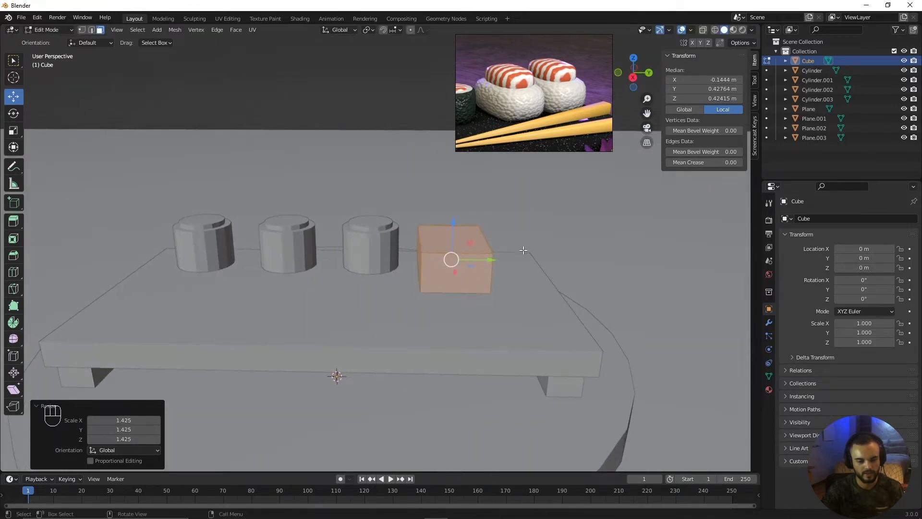
key("Tab")
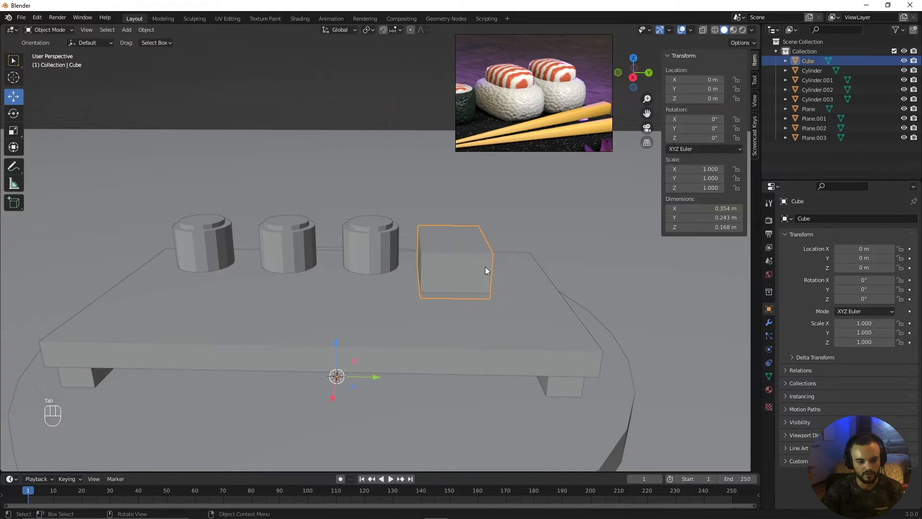
Duplicate the flattened cube in place and move the copy along Y by about 0.255 m.
key("shift+d")
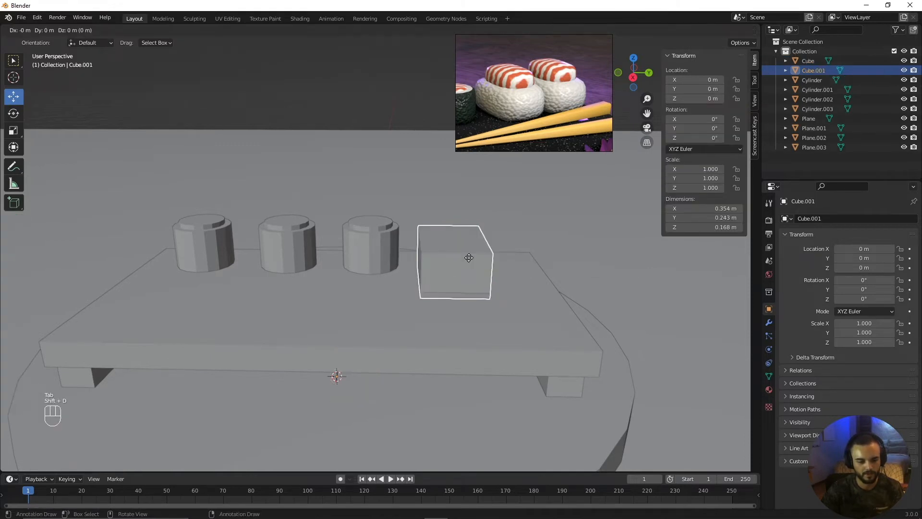
right_click(472, 258)
left_click_drag(379, 381, 444, 379)
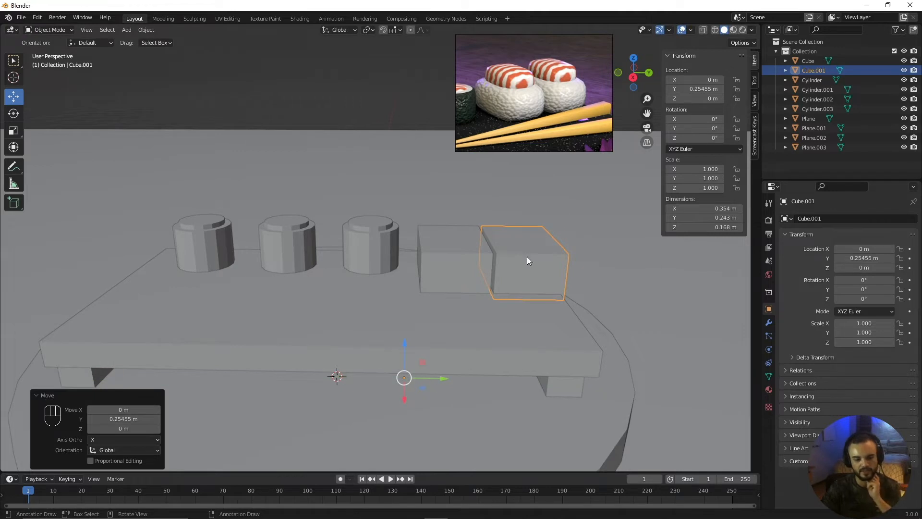
Set the origin of each of the two flattened cubes to its own geometry.
right_click(518, 280)
mouse_move(517, 278)
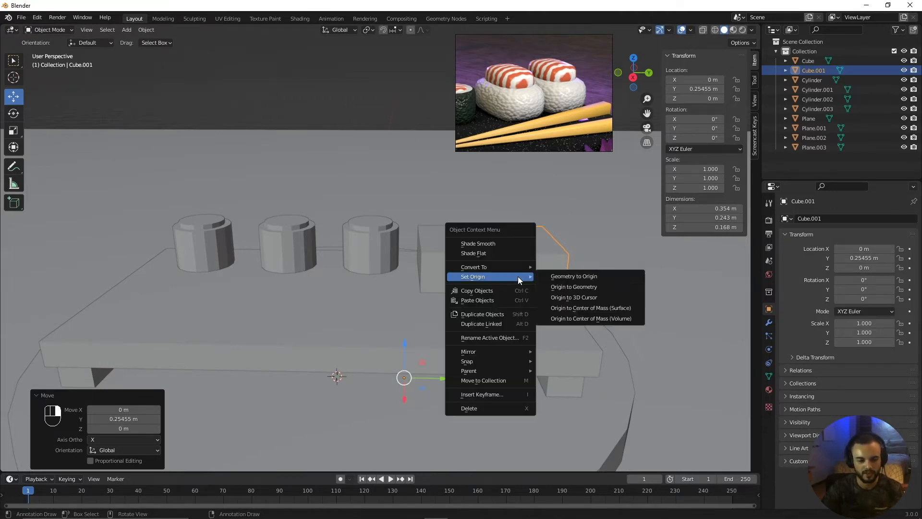
left_click(594, 287)
left_click(463, 261)
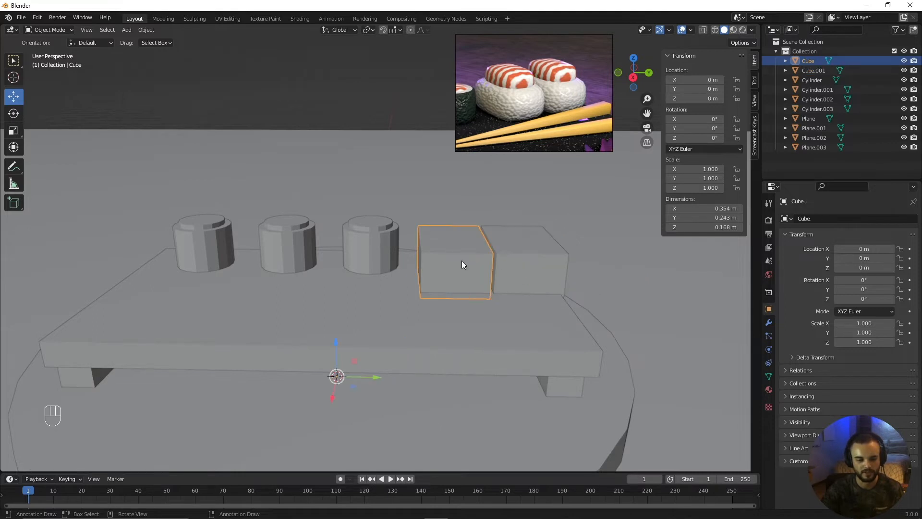
right_click(464, 263)
mouse_move(464, 264)
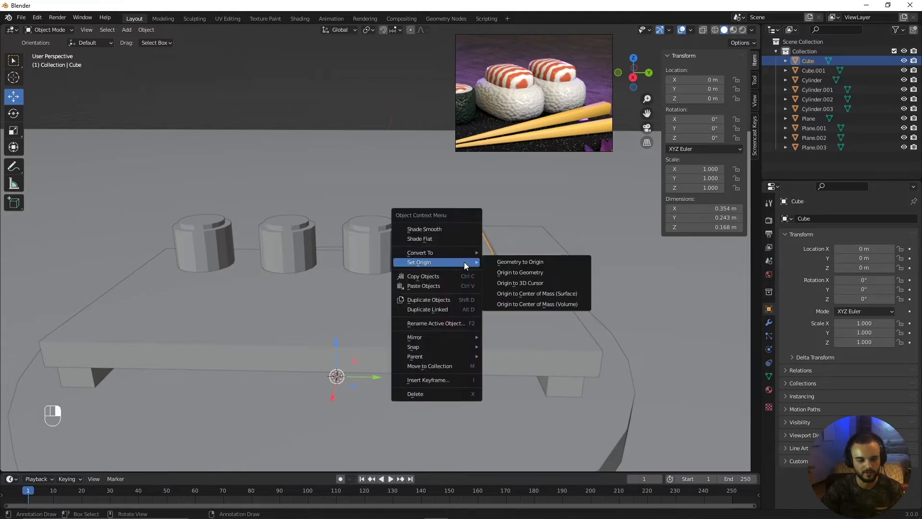
left_click(518, 273)
Move the cube nearest the cylinders by about -0.041 m in Y and the outer cube by about -0.023 m in Y.
left_click_drag(496, 260, 486, 260)
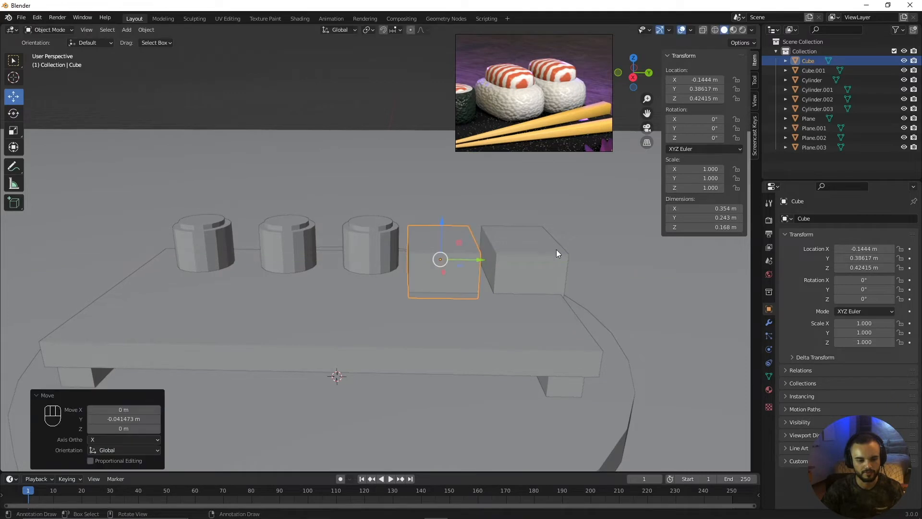
left_click(556, 249)
left_click_drag(553, 263, 545, 260)
middle_click_drag(545, 260, 553, 284)
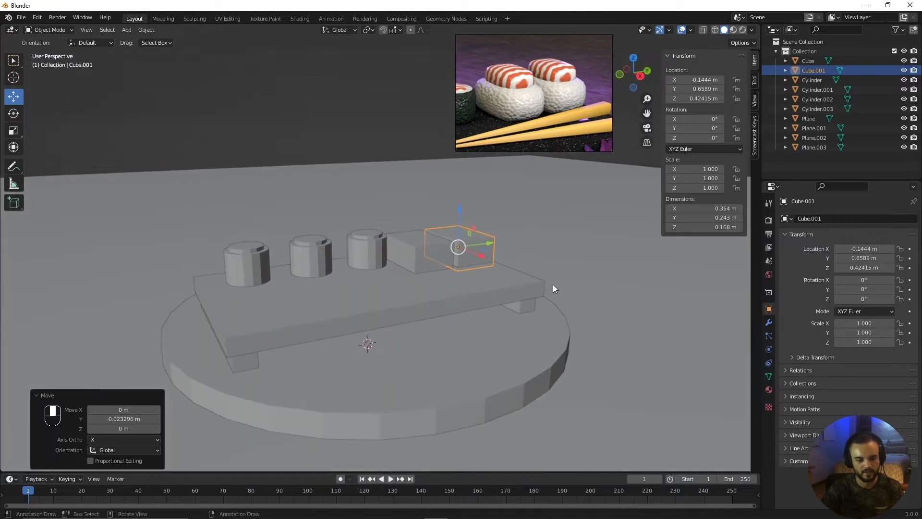
Duplicate the flattened cube nearest the cylinders in place and raise the copy about 0.141 m along Z.
scroll(529, 126, "down", 3)
scroll(563, 89, "up", 3)
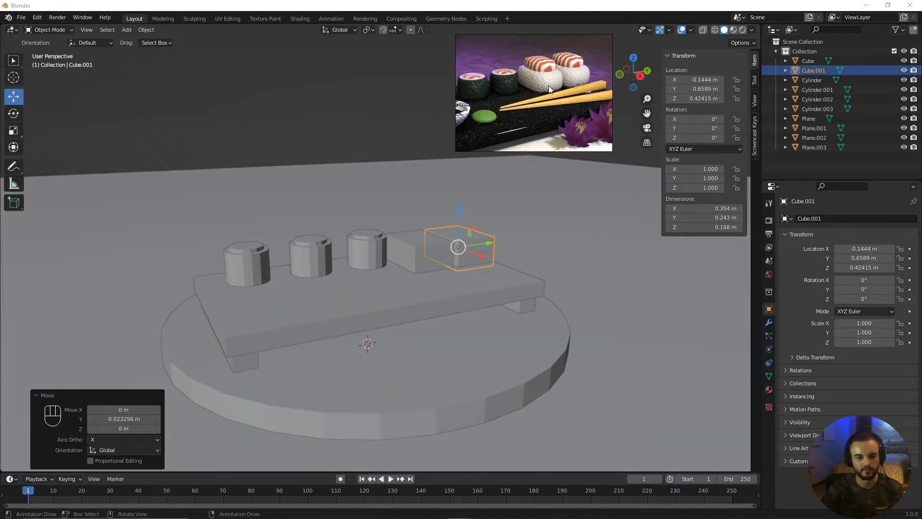
scroll(503, 91, "down", 2)
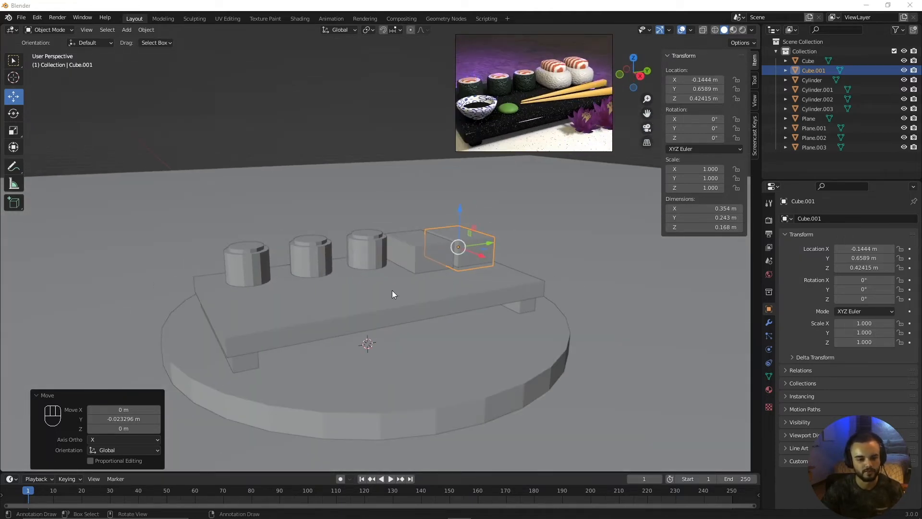
left_click(347, 185)
left_click(330, 130)
left_click(418, 224)
left_click(422, 237)
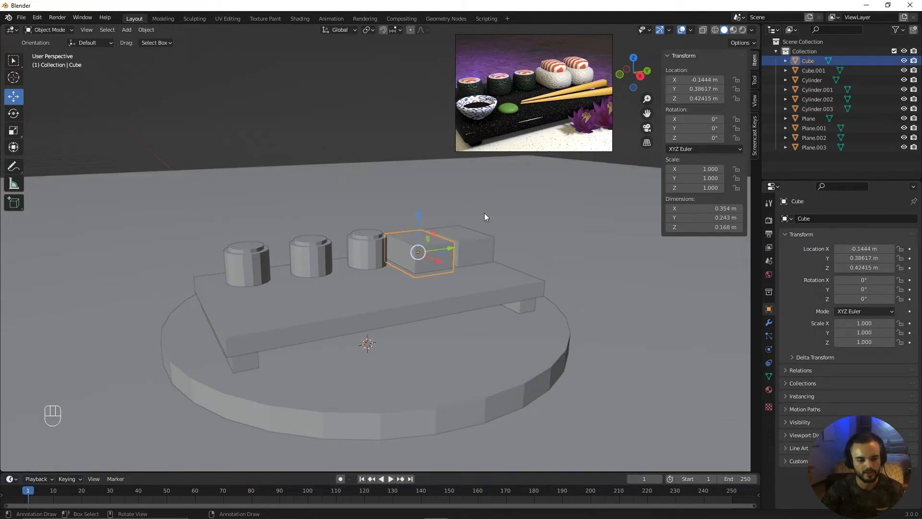
scroll(525, 204, "up", 3)
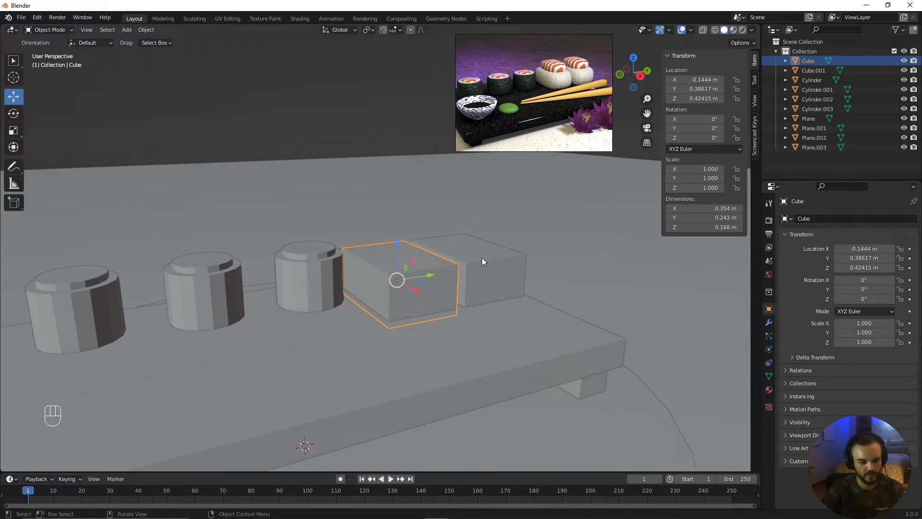
key("shift+d")
key("Escape")
key("g")
key("z")
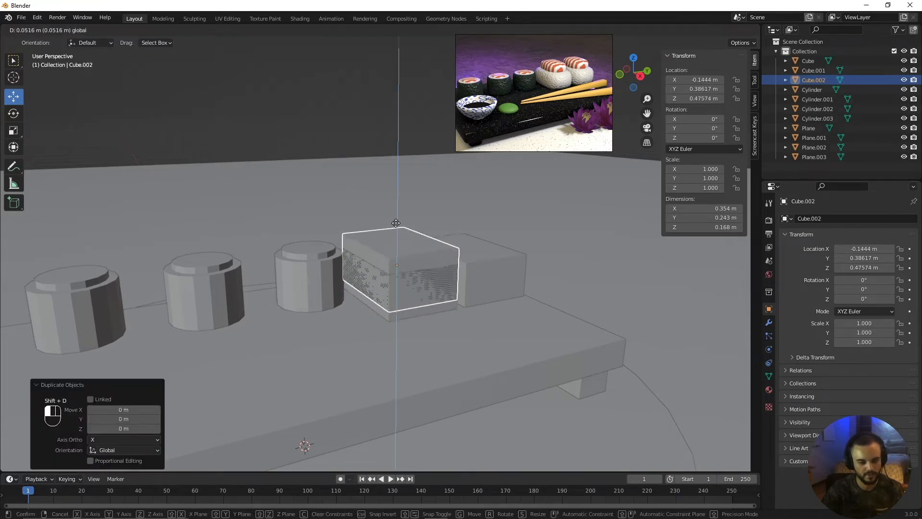
left_click(464, 192)
Scale the raised cube copy uniformly to 0.675 and lower it about 0.013 m along Z.
key("s")
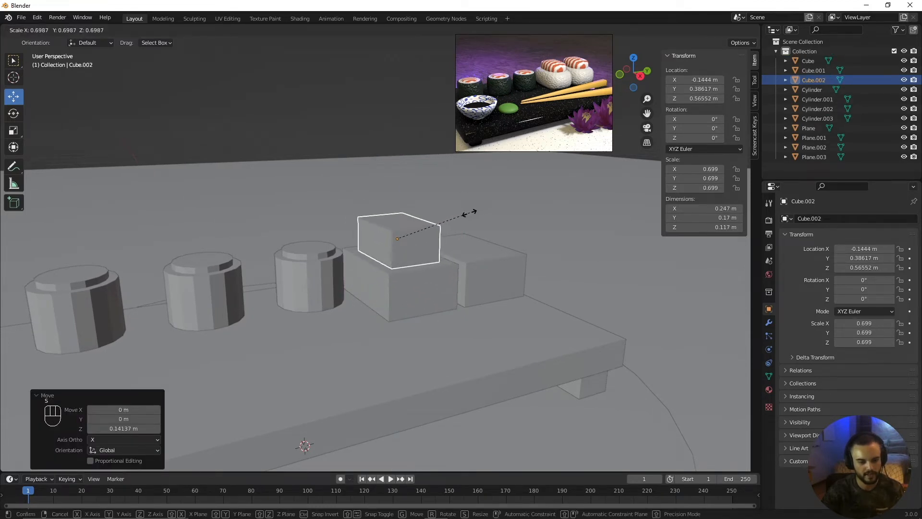
left_click(414, 209)
key("g")
key("z")
left_click(398, 205)
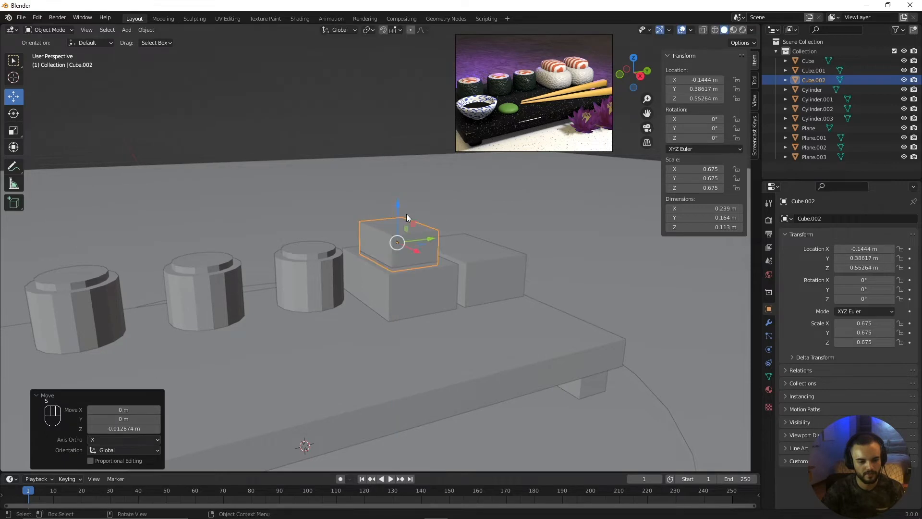
Duplicate the outer flattened cube in place and raise the copy about 0.132 m along Z.
left_click(505, 258)
middle_click_drag(505, 258, 488, 276)
key("shift+d")
right_click(517, 270)
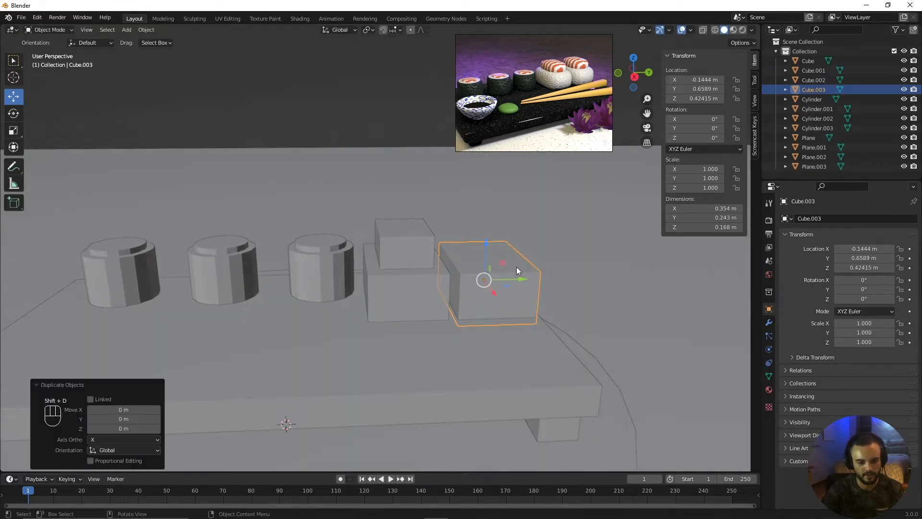
key("g")
key("z")
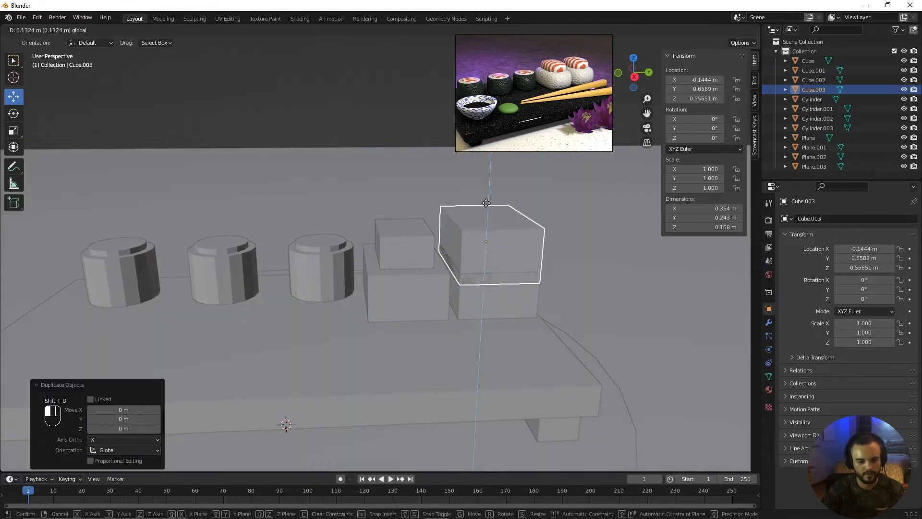
left_click(561, 218)
Scale the outer raised copy uniformly to 0.730, settle it on its base block at Z 0.55336 m and deselect everything.
key("s")
left_click(530, 224)
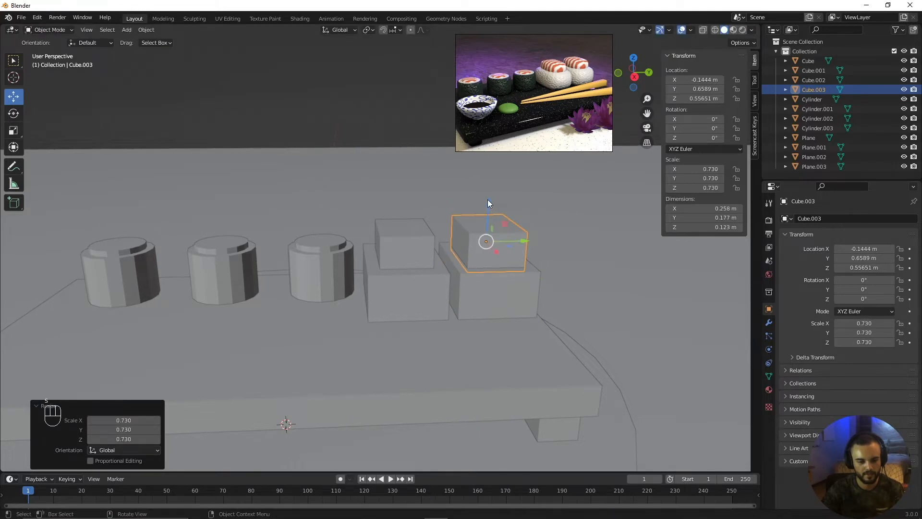
key("alt+a")
middle_click_drag(488, 203, 506, 262)
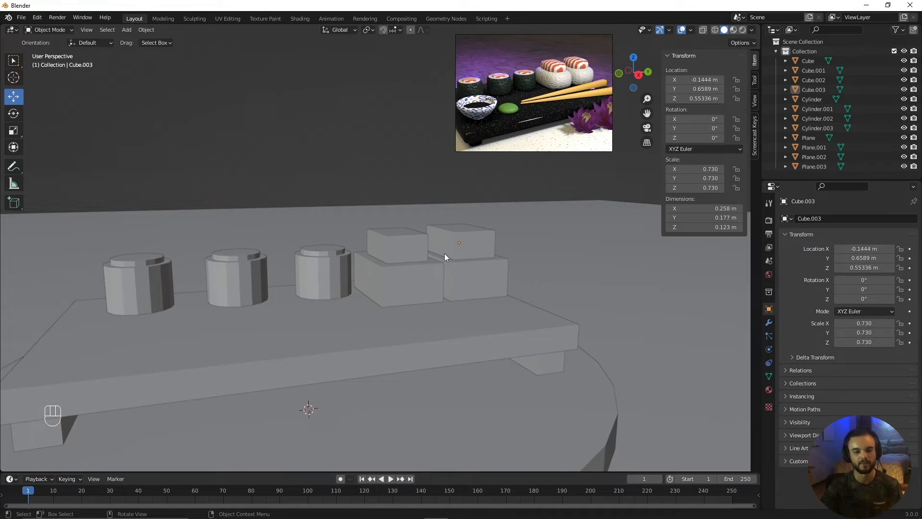
Examine the arrangement of the cylindrical rolls and block nigiri on the tray.
left_click(256, 267)
left_click(309, 266)
key("alt+a")
scroll(431, 292, "down", 3)
middle_click_drag(359, 282, 456, 297, "shift")
scroll(430, 293, "up", 2)
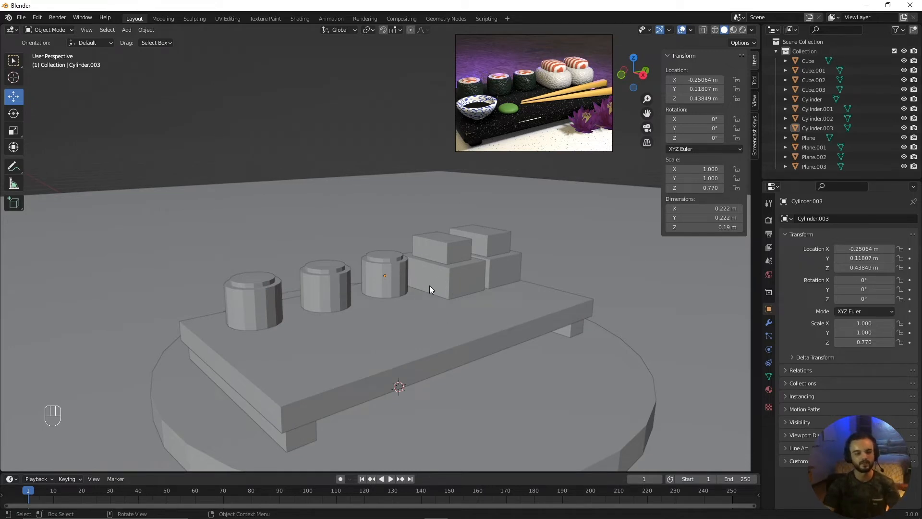
middle_click_drag(422, 300, 434, 284, "shift")
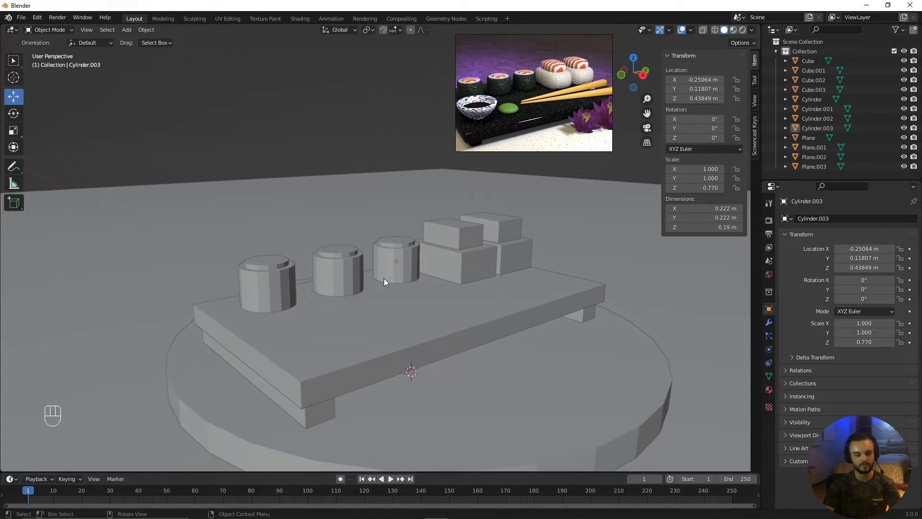
scroll(407, 327, "down", 2)
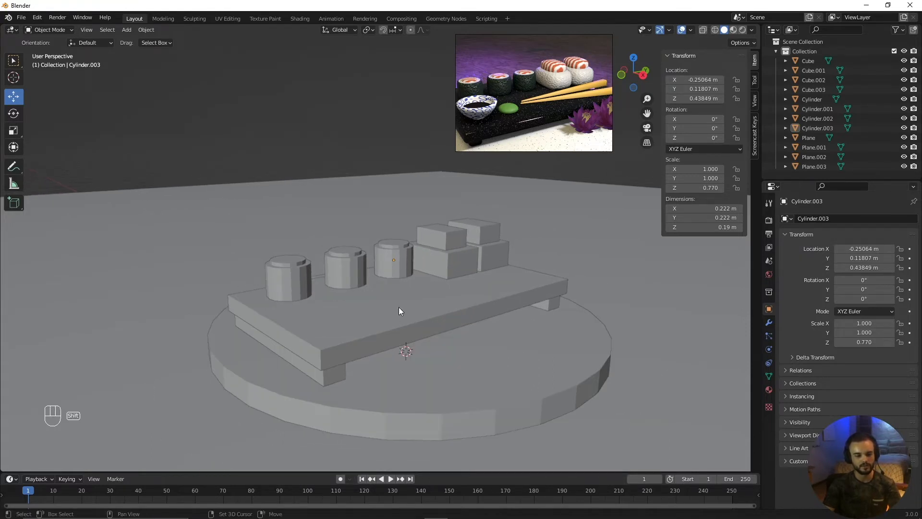
Add a UV sphere mesh with 32 segments, 16 rings and a 1 m radius at the world origin.
key("shift+a")
mouse_move(399, 308)
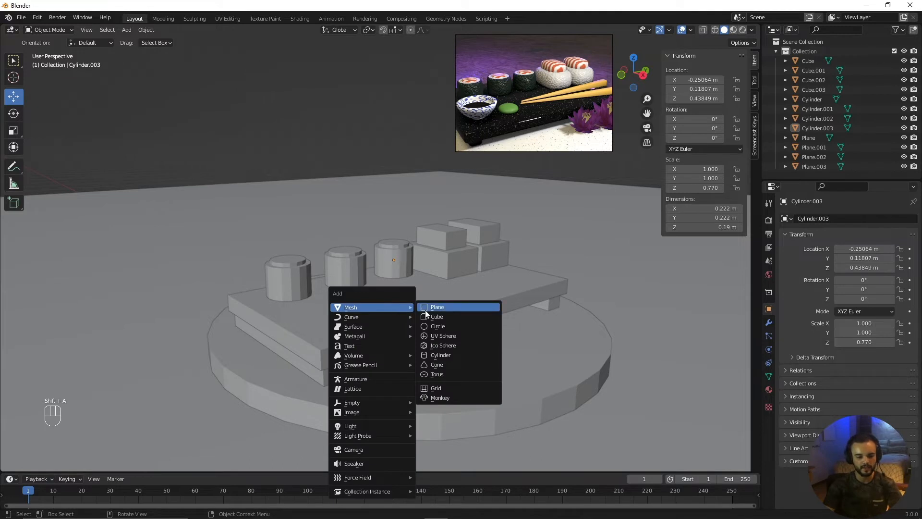
left_click(434, 335)
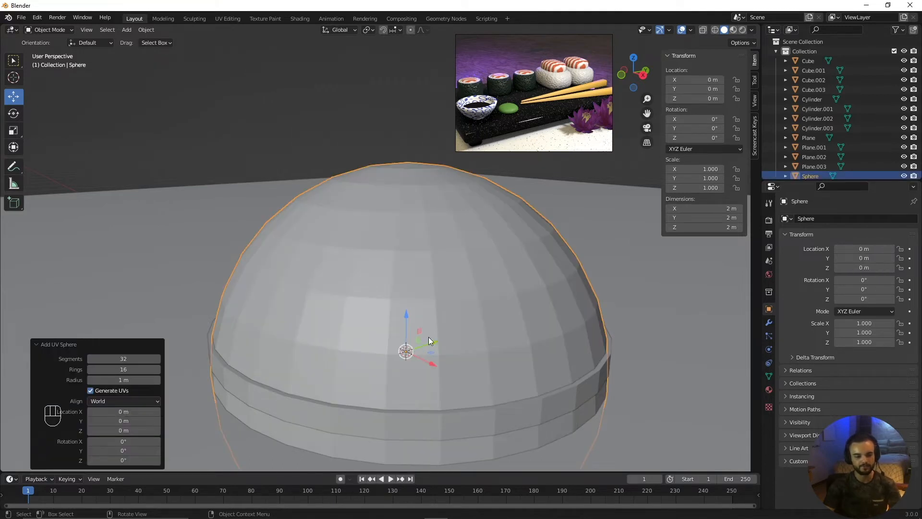
Isolate the sphere in local view and return to the full scene.
scroll(429, 336, "down", 4)
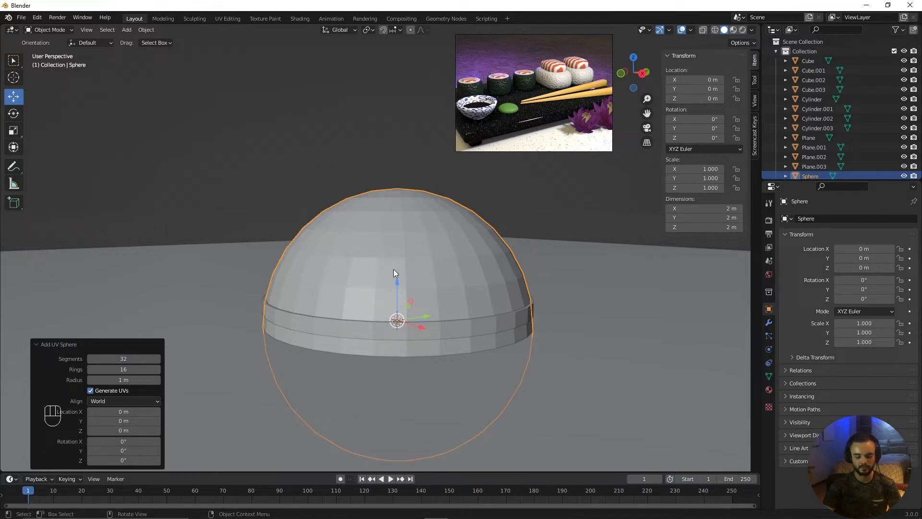
key("KP_Divide")
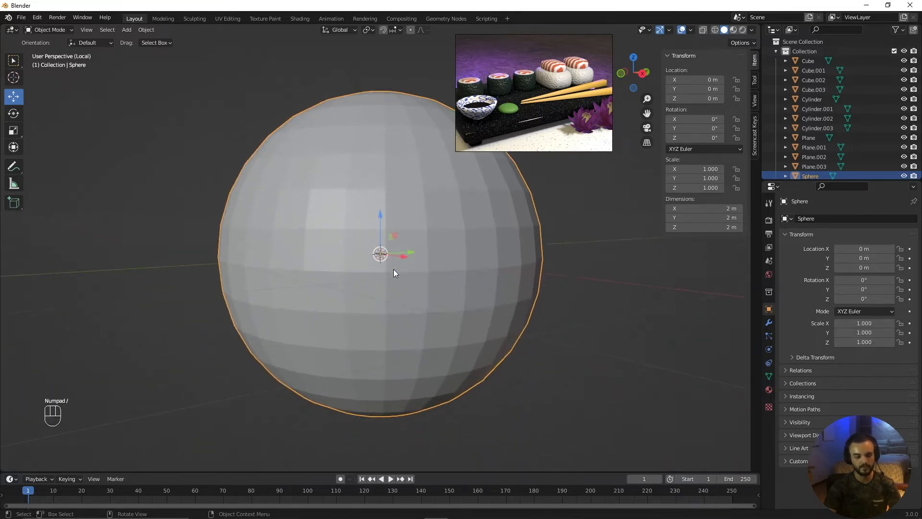
key("KP_Divide")
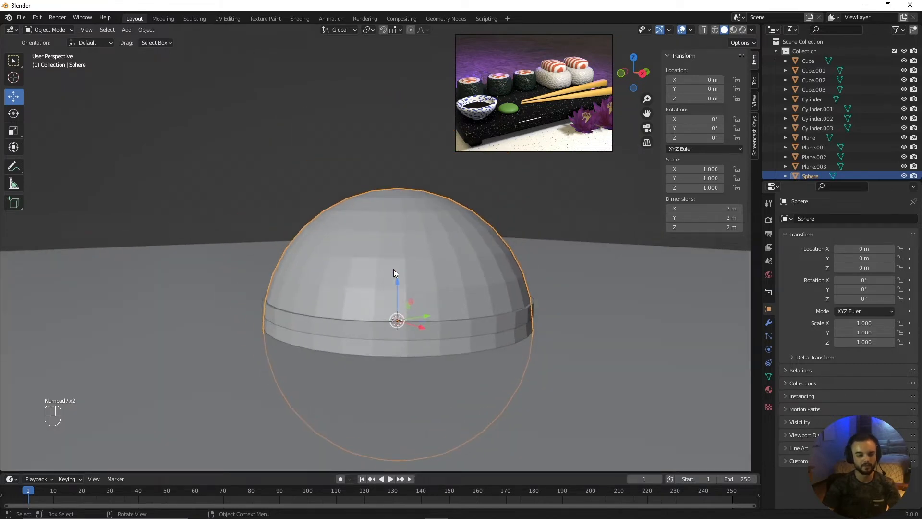
Hide all objects from Cube through Plane.003 using their visibility toggles and show them again.
left_click(776, 51)
left_click(776, 51)
scroll(811, 117, "down", 2)
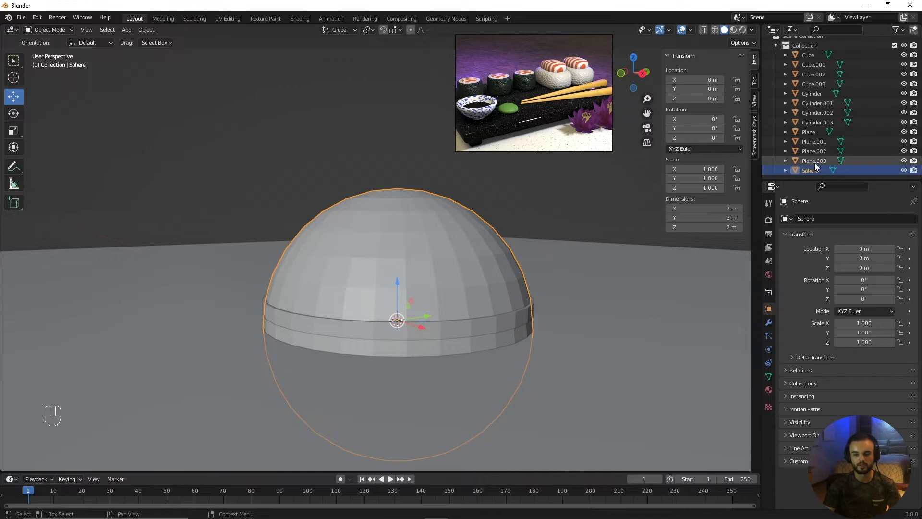
left_click(802, 55)
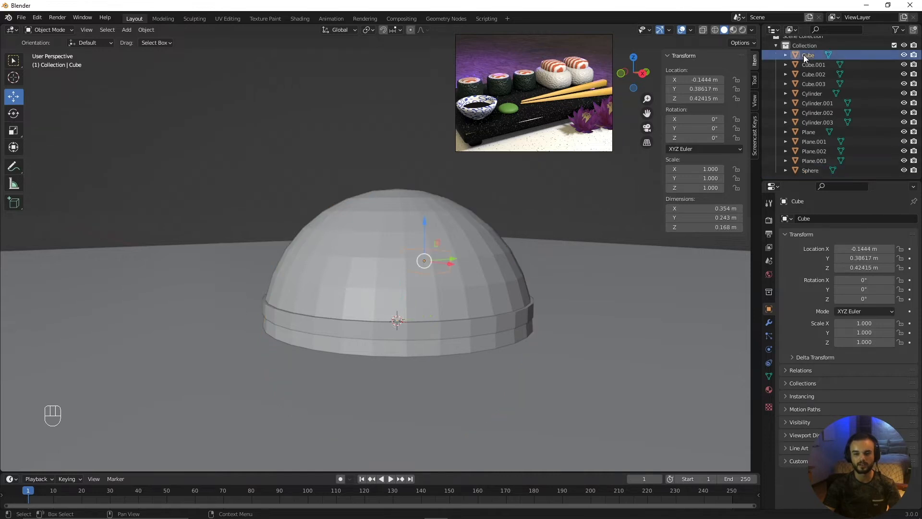
left_click(815, 161, "shift")
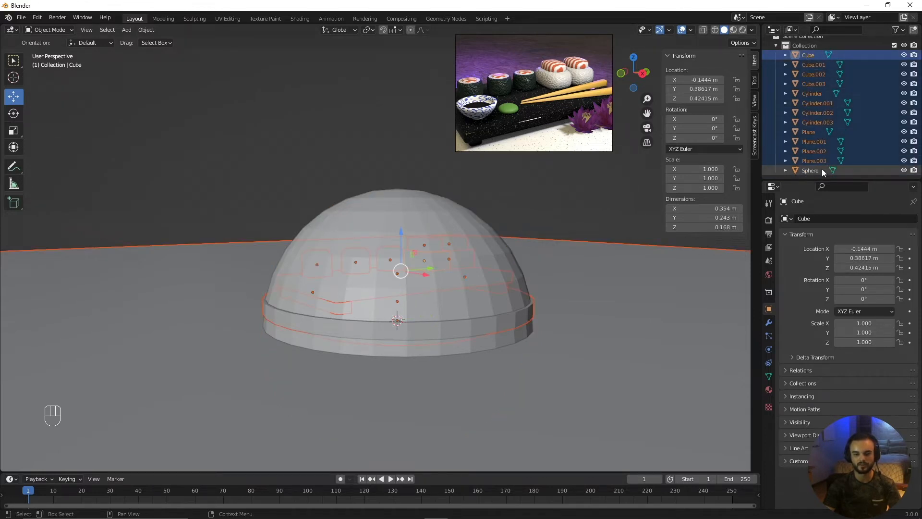
left_click_drag(904, 55, 905, 163)
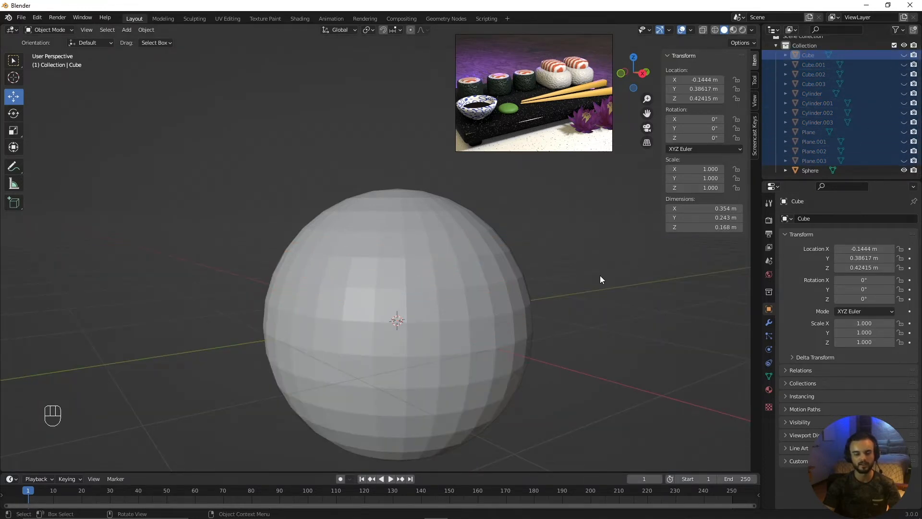
scroll(600, 278, "down", 2)
left_click_drag(904, 54, 904, 161)
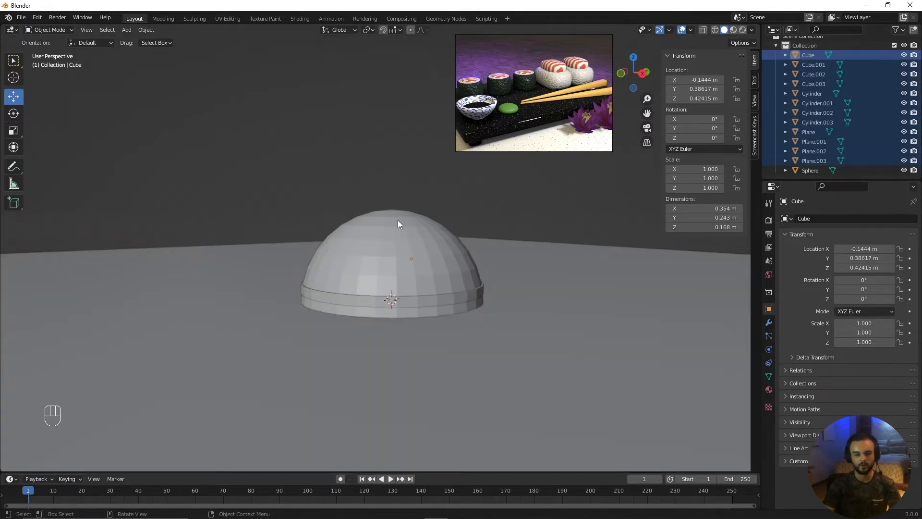
Hide every object except the sphere by inverting the selection, and reselect the sphere.
left_click(418, 210)
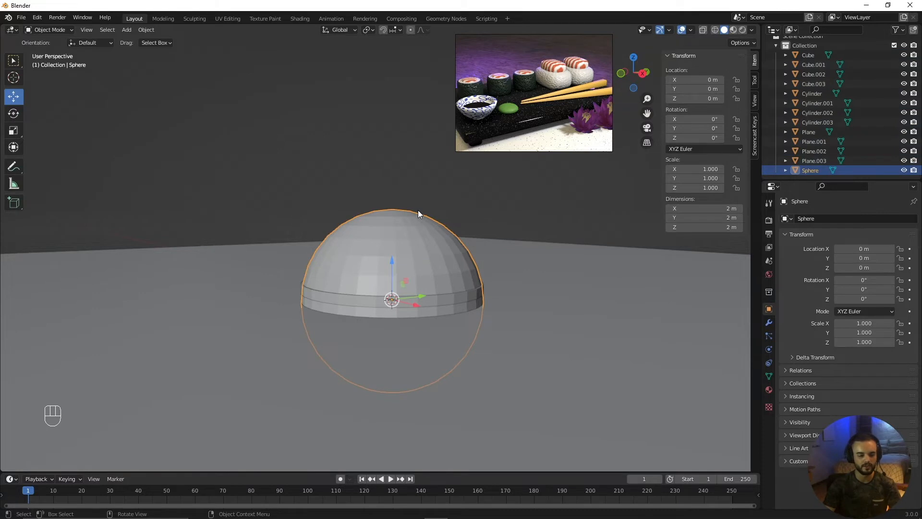
key("ctrl+i")
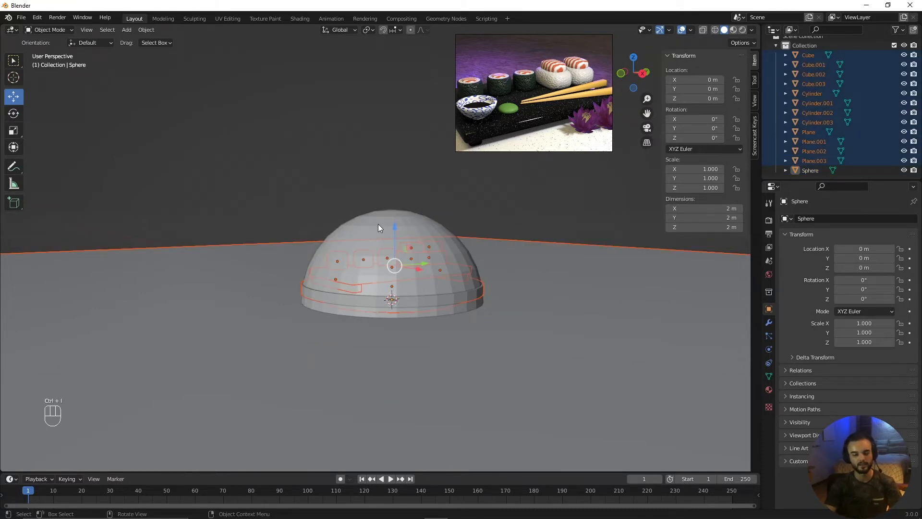
key("h")
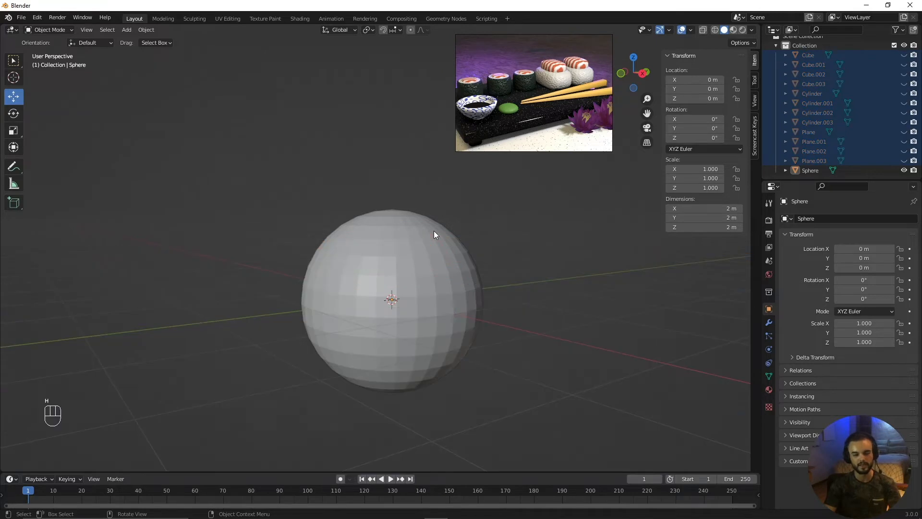
left_click(412, 241)
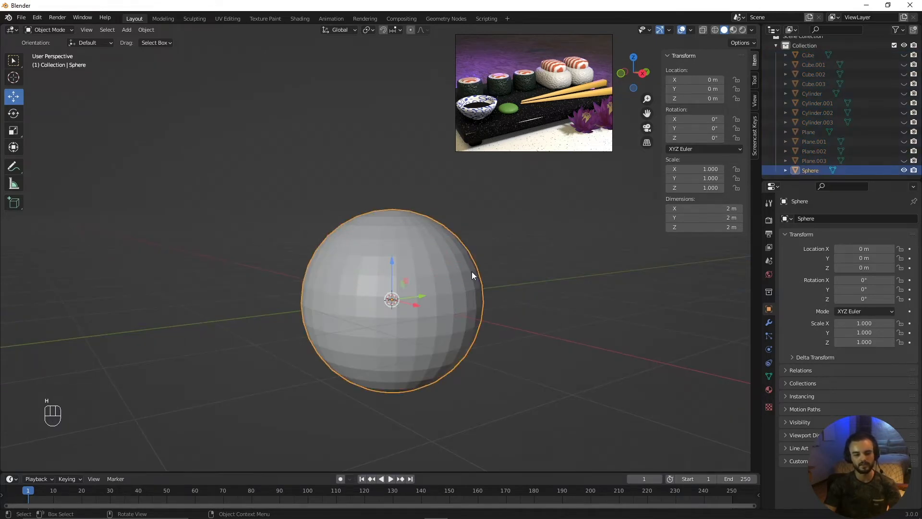
View the sphere in front, bottom and right orthographic views.
scroll(367, 296, "up", 2)
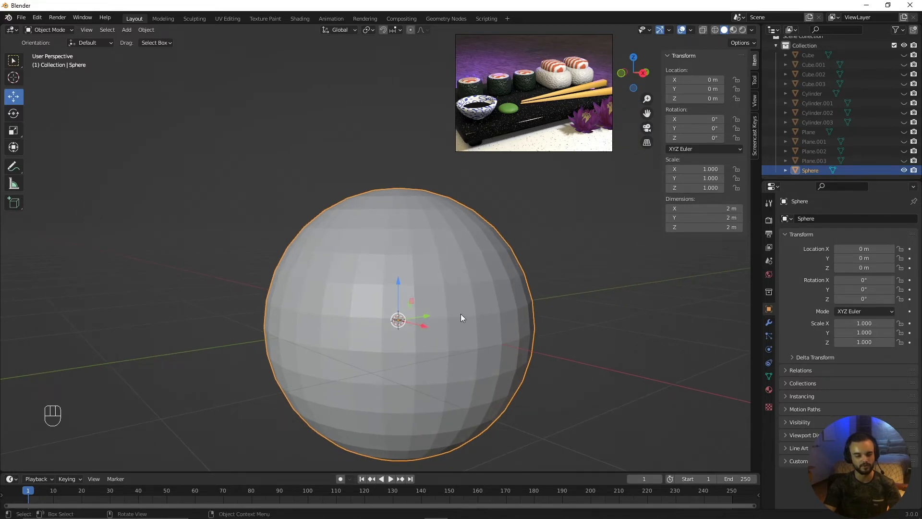
middle_click_drag(461, 314, 434, 293, "shift")
scroll(411, 310, "down", 2)
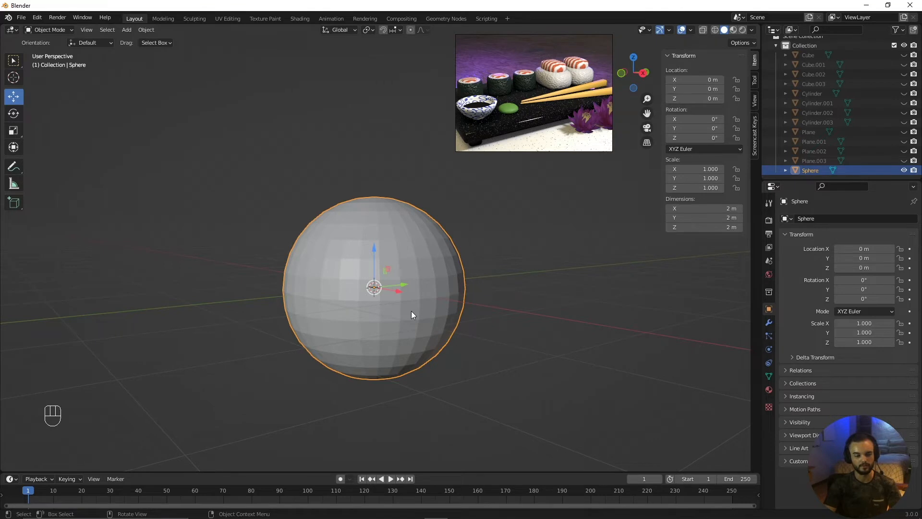
key("KP_1")
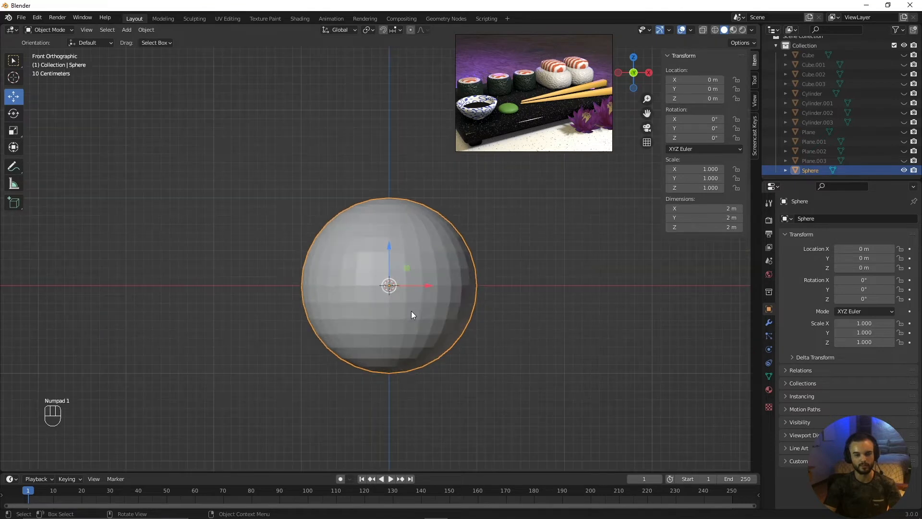
left_click(650, 74)
mouse_move(624, 73)
left_mouse_down()
mouse_move(646, 73)
mouse_move(637, 82)
left_mouse_up()
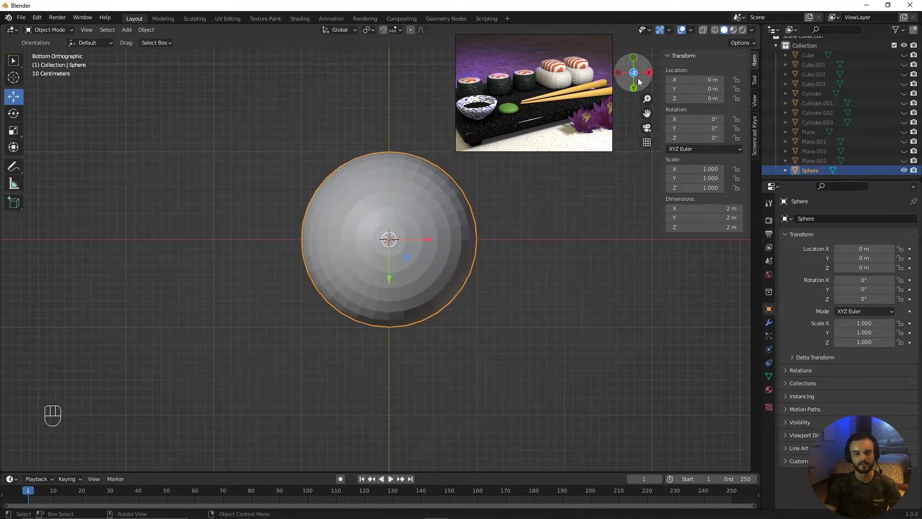
left_click(636, 82)
left_click(637, 81)
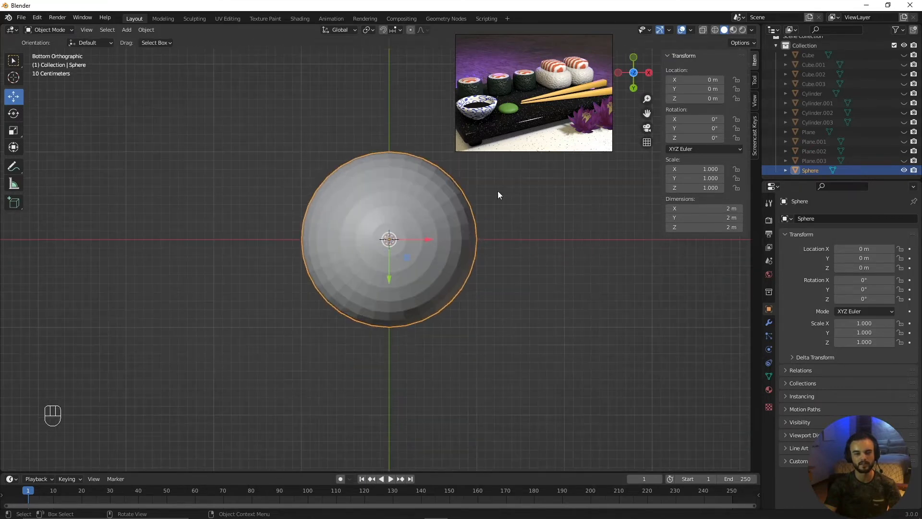
left_click(650, 73)
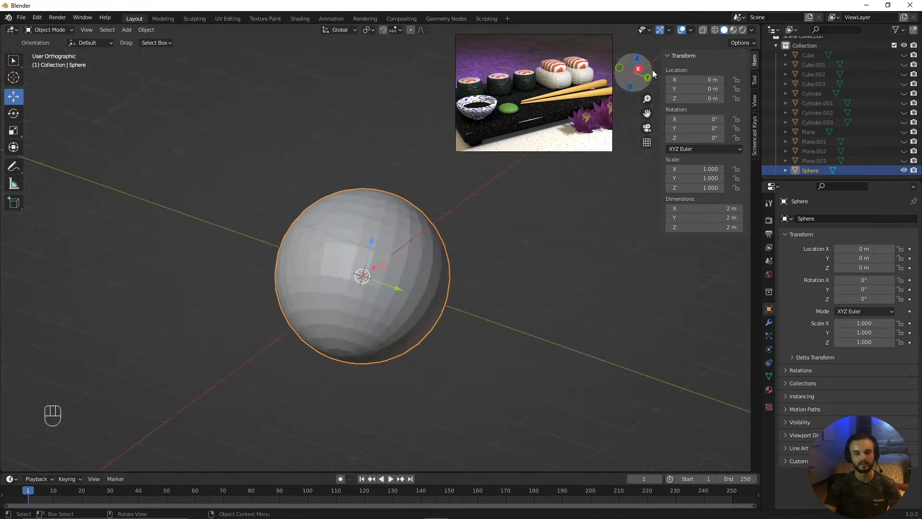
left_click(526, 238)
left_click(381, 207)
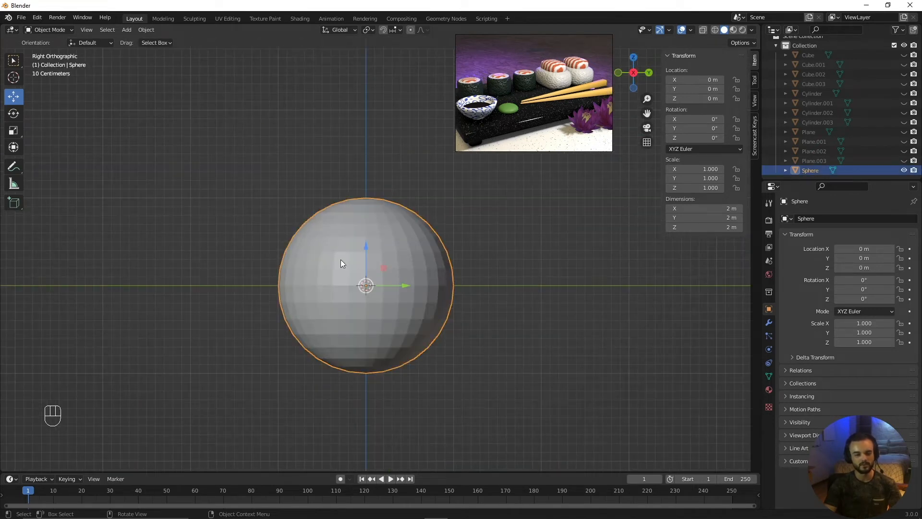
Enter Edit Mode on the sphere and display it in wireframe shading.
key("Tab")
left_click(405, 260)
scroll(406, 259, "up", 2)
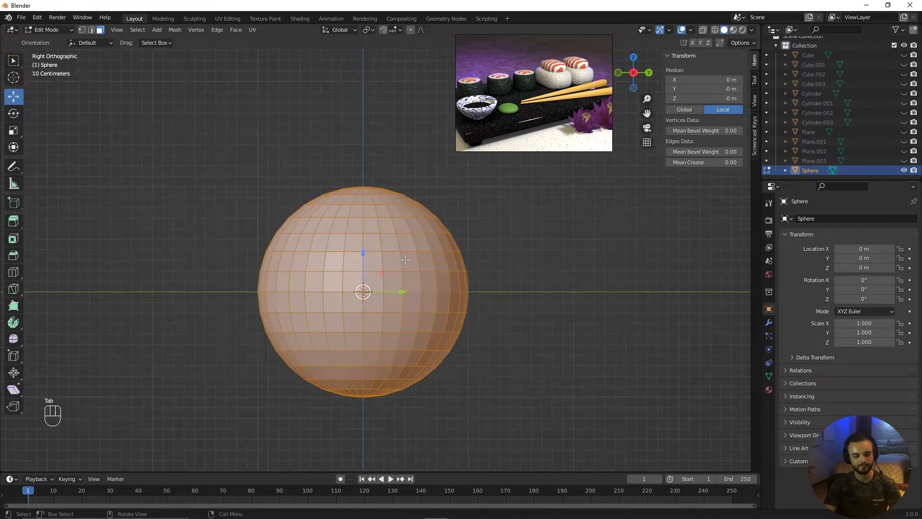
left_click(716, 30)
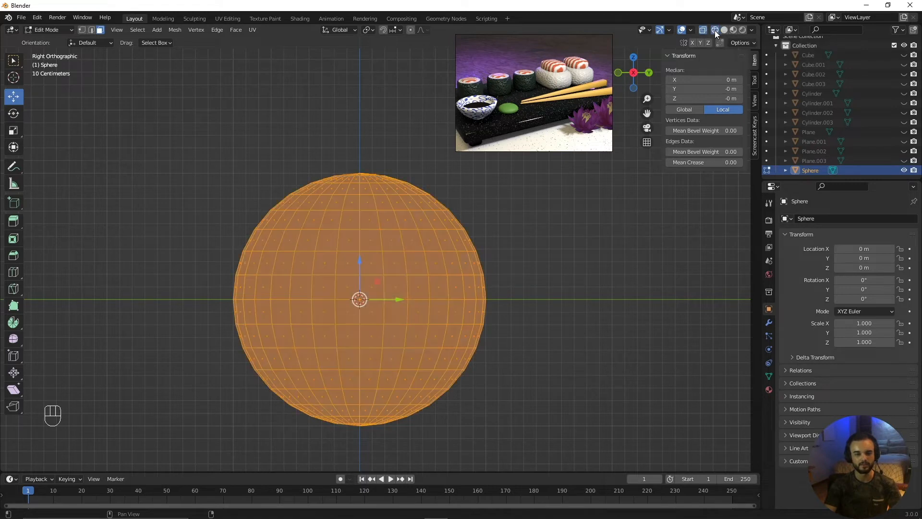
key("z")
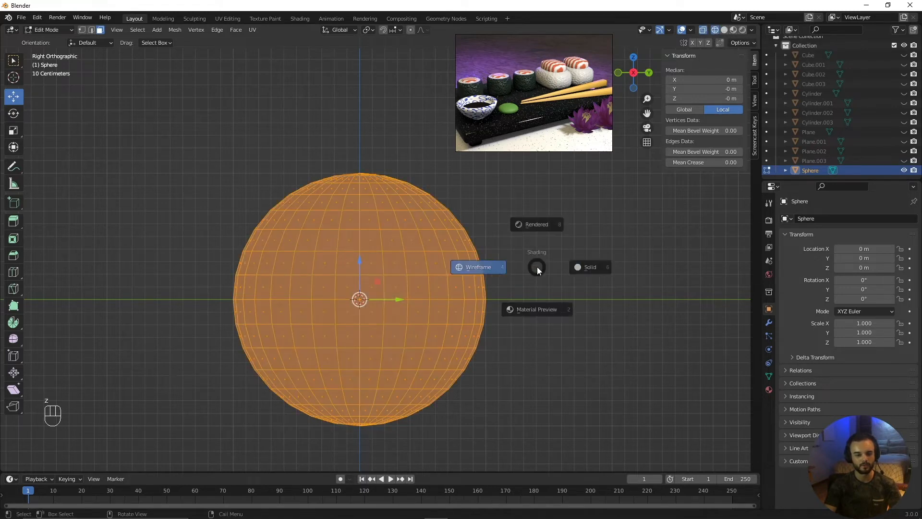
left_click(474, 272)
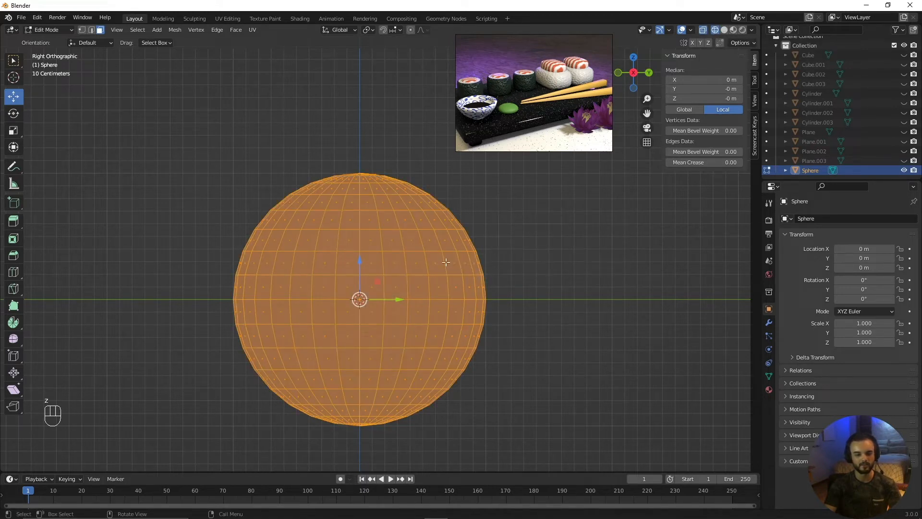
Box-select all faces of the sphere's upper half in wireframe and inspect the selection around the mesh.
left_click(305, 166)
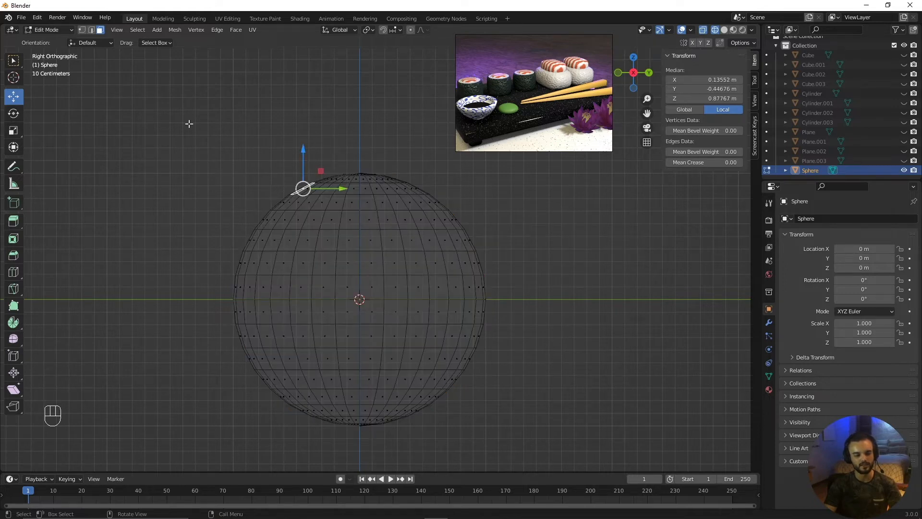
left_click_drag(189, 124, 513, 295)
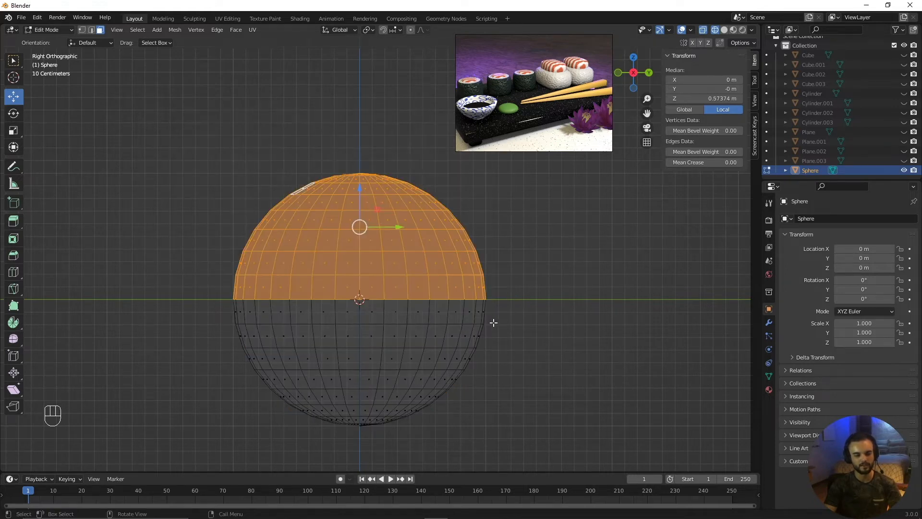
scroll(494, 323, "down", 3)
middle_click_drag(492, 325, 358, 130)
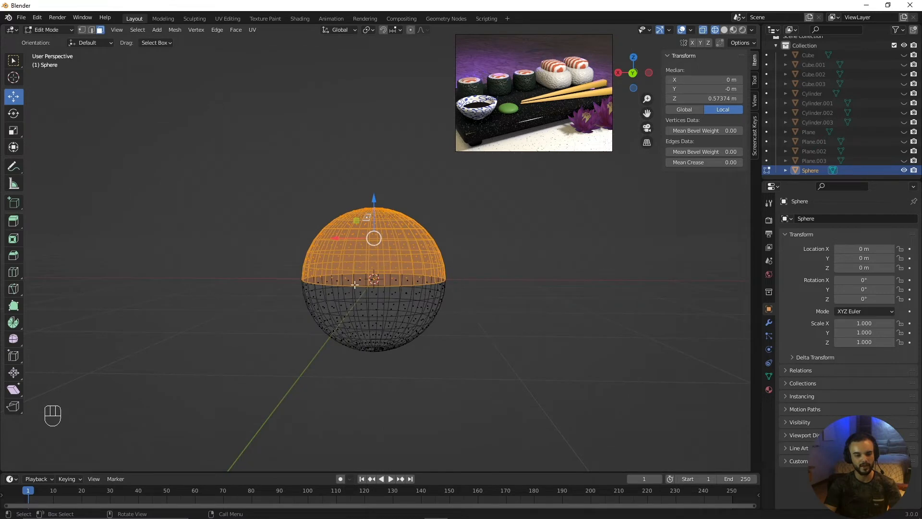
scroll(355, 284, "up", 2)
key("KP_1")
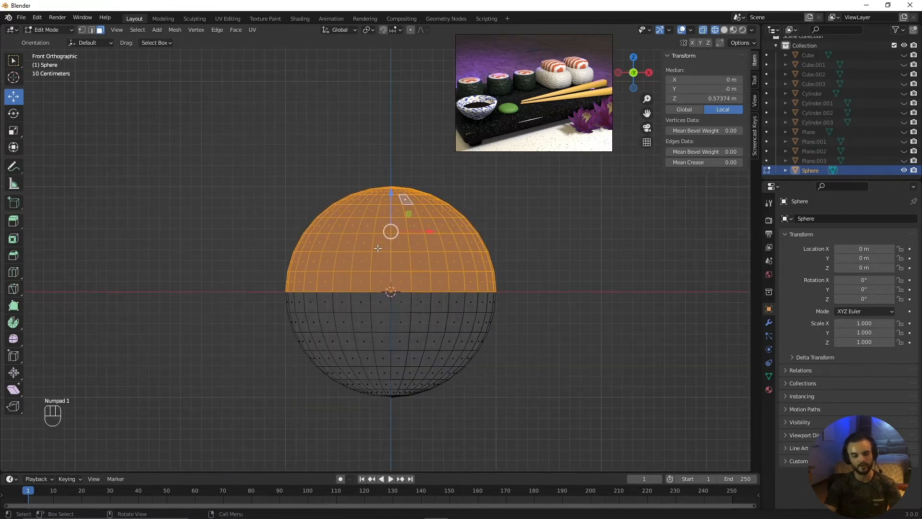
Try box-selecting the sphere's upper half in solid shading and check which faces the selection covers.
key("z")
left_click(447, 247)
left_click(225, 135)
left_click_drag(221, 132, 540, 288)
scroll(461, 239, "down", 2)
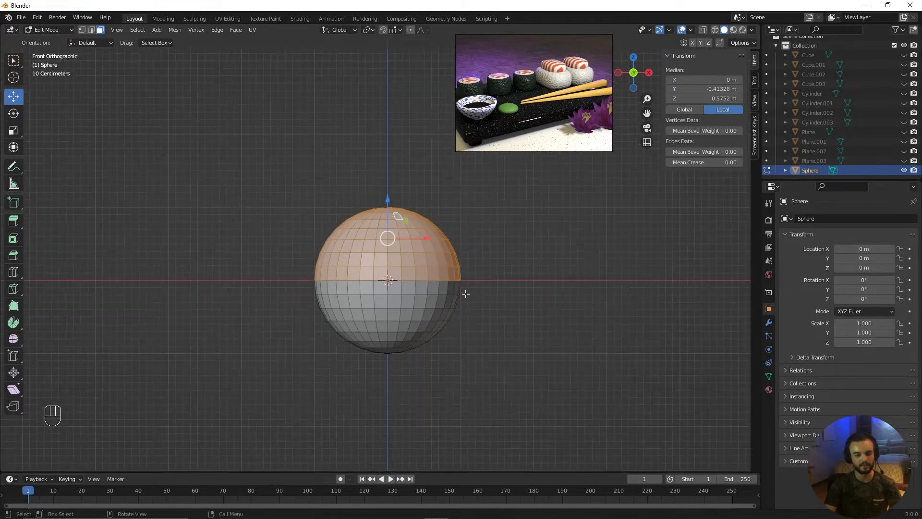
middle_click_drag(466, 293, 367, 238)
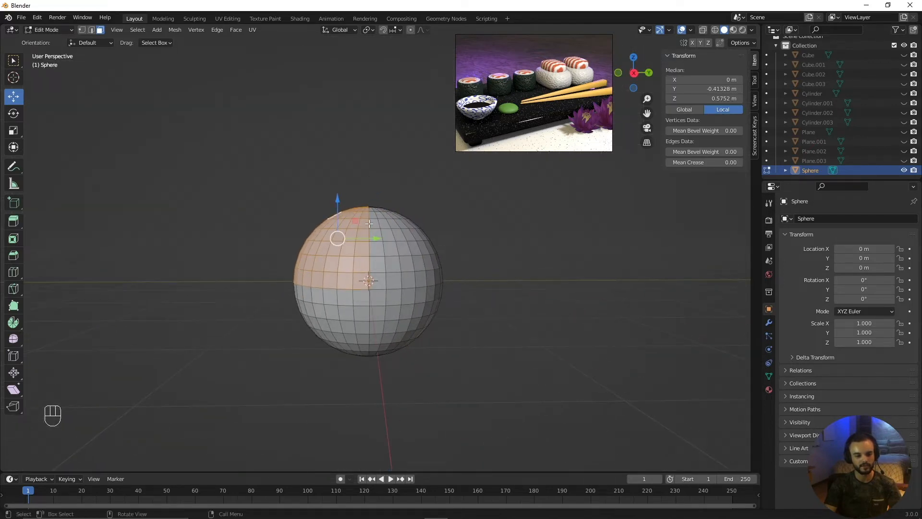
middle_click_drag(372, 272, 448, 271)
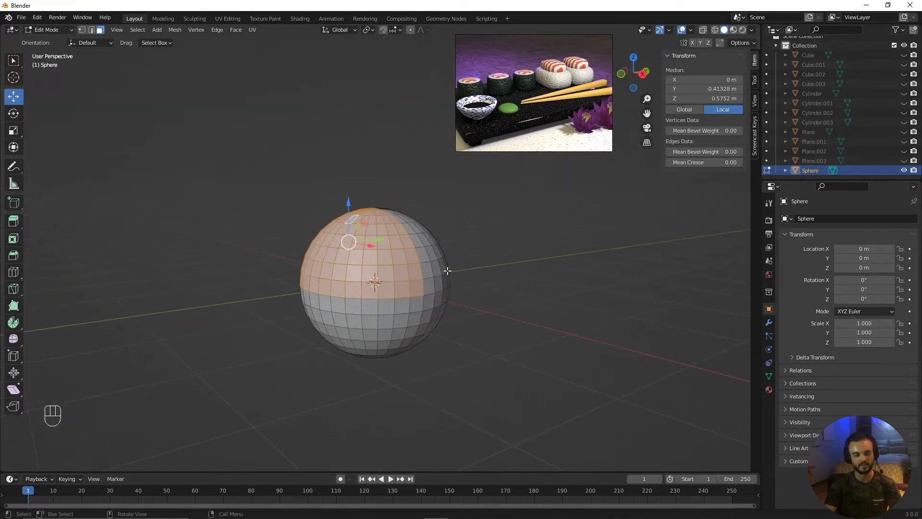
Select the front and back faces of the sphere's upper half in wireframe shading and delete the faces.
key("KP_1")
key("z")
left_click(367, 267)
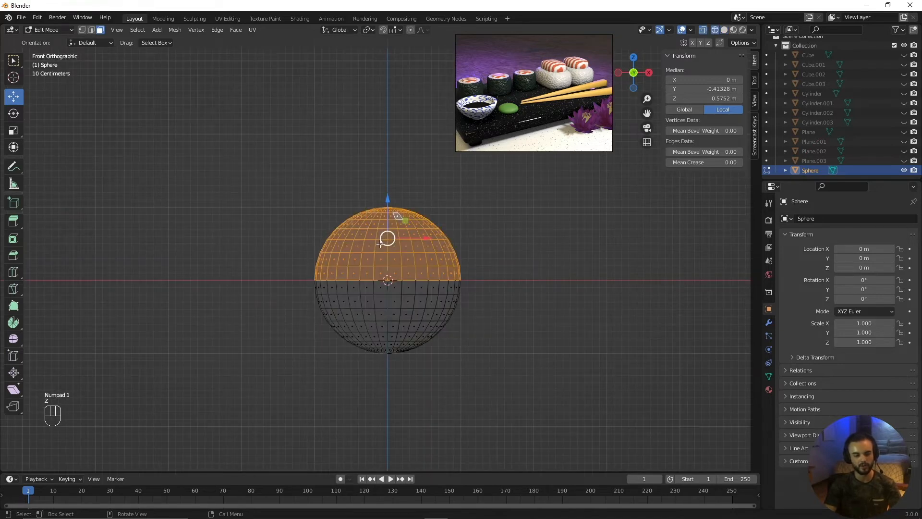
scroll(276, 197, "up", 2)
left_click(205, 127)
left_click_drag(217, 118, 565, 289)
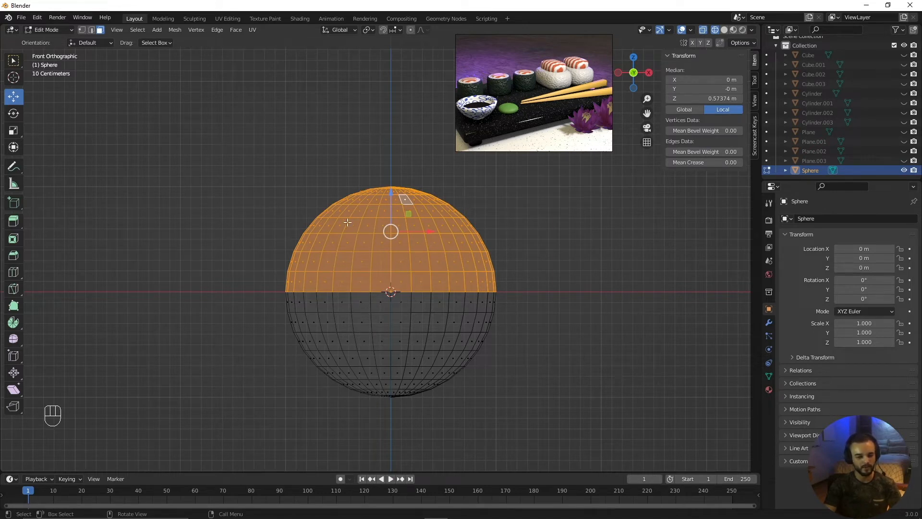
key("x")
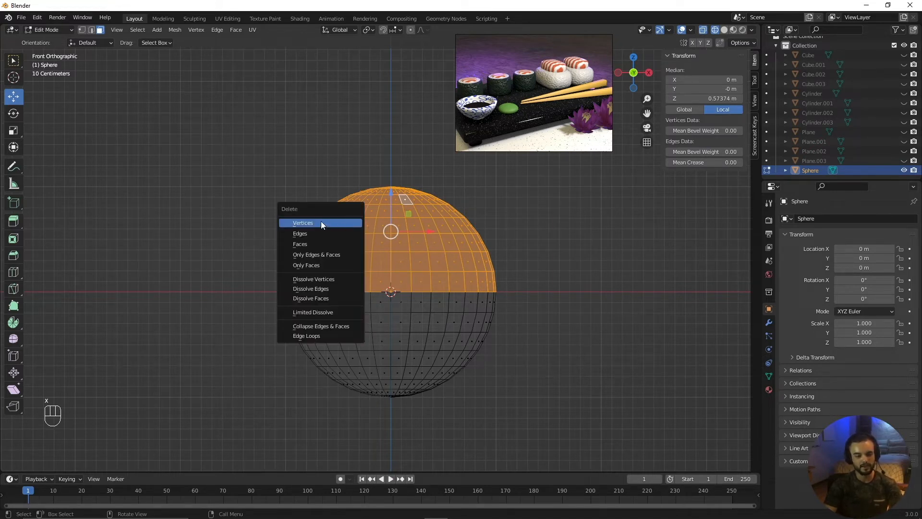
left_click(302, 244)
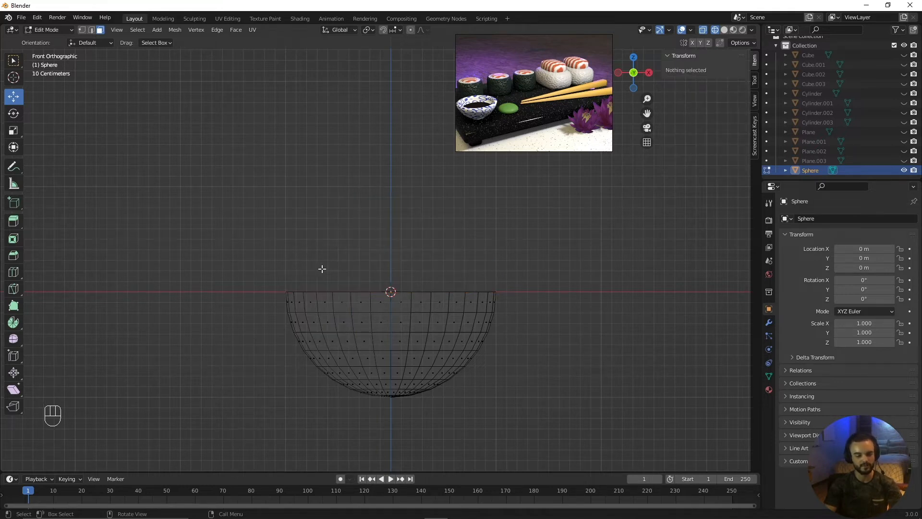
Return the viewport to solid shading for the remaining lower half of the sphere.
scroll(322, 269, "up", 2)
mouse_move(370, 330)
middle_mouse_down("shift")
mouse_move(367, 247)
mouse_move(370, 255)
mouse_move(345, 284)
mouse_move(288, 300)
mouse_move(332, 258)
mouse_move(387, 325)
mouse_move(379, 348)
mouse_move(375, 222)
middle_mouse_up("shift")
key("z")
left_click(441, 226)
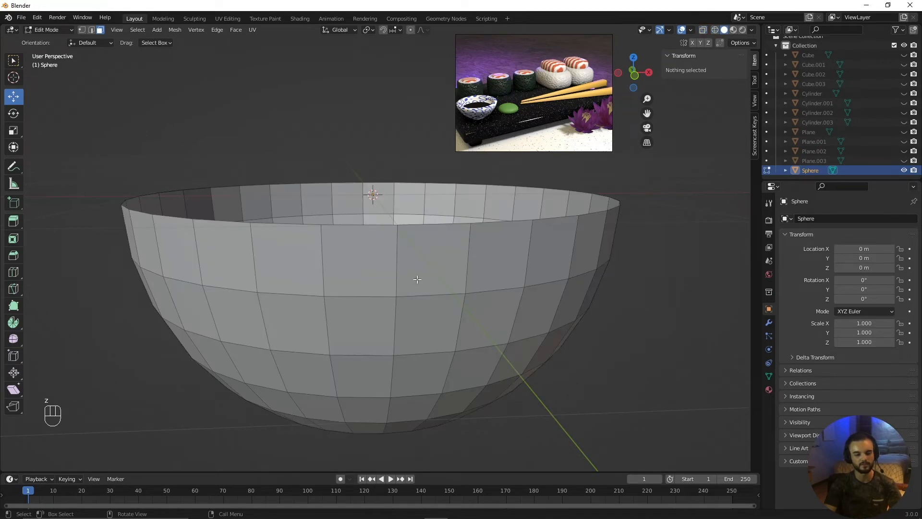
Select the ring of triangular faces around the bowl's bottom pole with Circle Select and delete the faces.
scroll(387, 312, "down", 3)
middle_click_drag(387, 313, 376, 251)
scroll(388, 262, "up", 3)
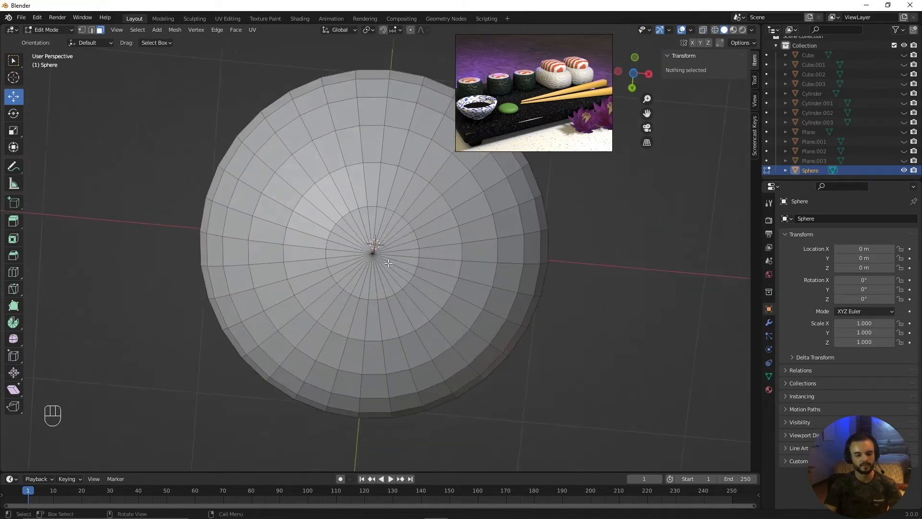
key("c")
key("Escape")
middle_click_drag(381, 261, 380, 311)
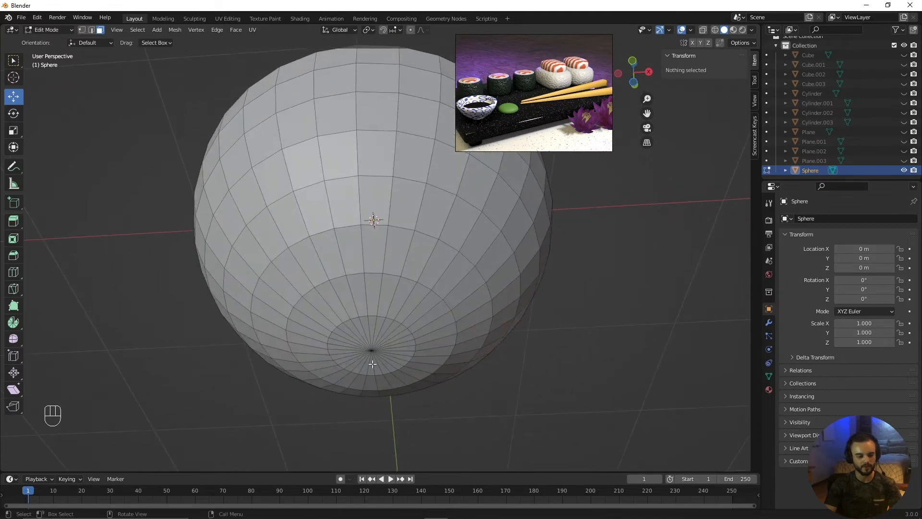
key("c")
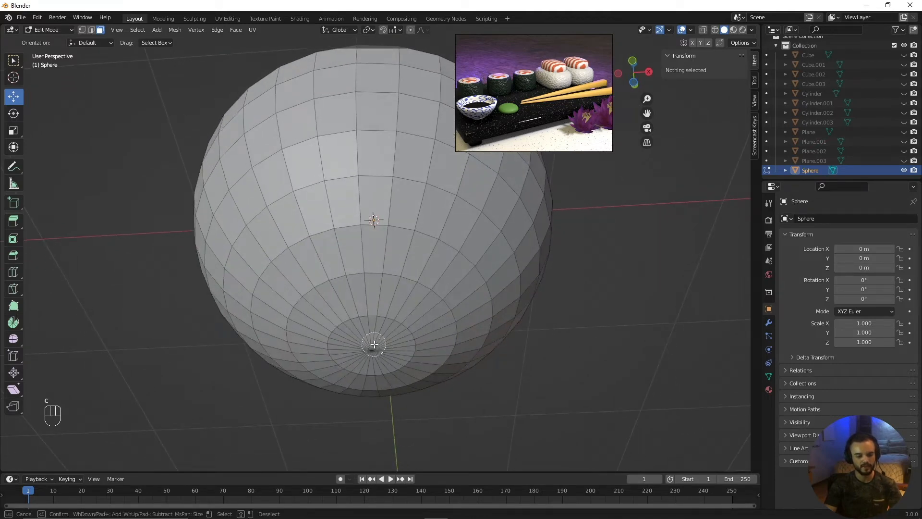
mouse_move(374, 343)
left_mouse_down()
mouse_move(365, 325)
mouse_move(358, 335)
mouse_move(373, 346)
left_mouse_up()
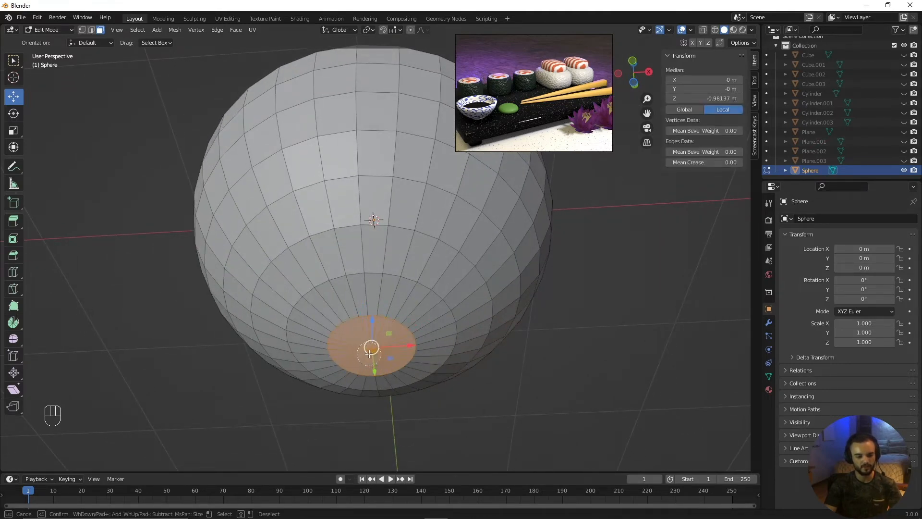
right_click(383, 341)
mouse_move(402, 347)
middle_mouse_down()
mouse_move(407, 310)
mouse_move(440, 347)
mouse_move(378, 280)
middle_mouse_up()
key("x")
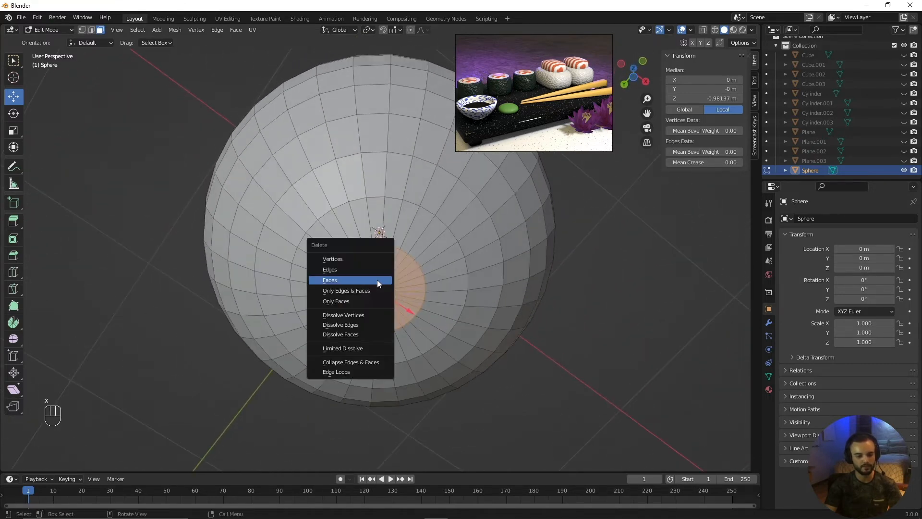
left_click(378, 280)
Select the edge loop around the bowl's bottom opening in edge mode and scale it up by about 1.462.
middle_click_drag(362, 315, 433, 296)
scroll(458, 269, "up", 1)
scroll(455, 272, "down", 3)
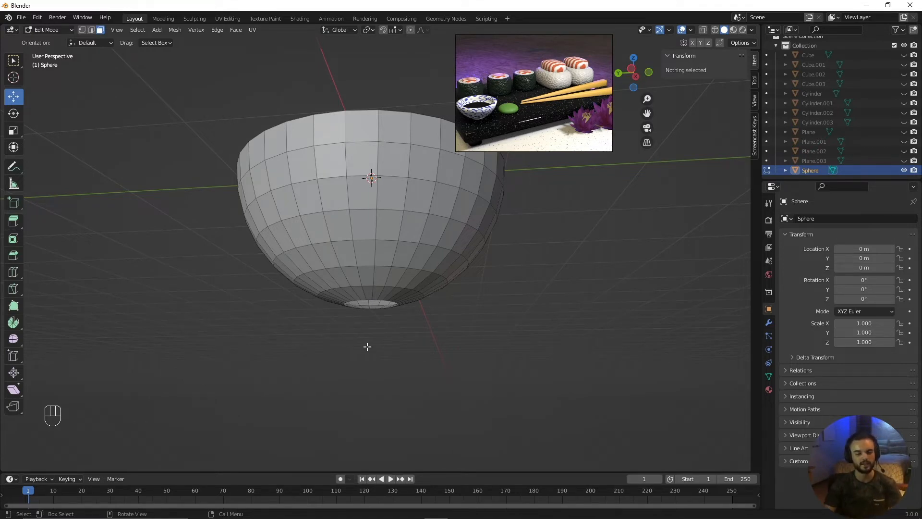
scroll(371, 350, "up", 3)
middle_click_drag(370, 351, 371, 319)
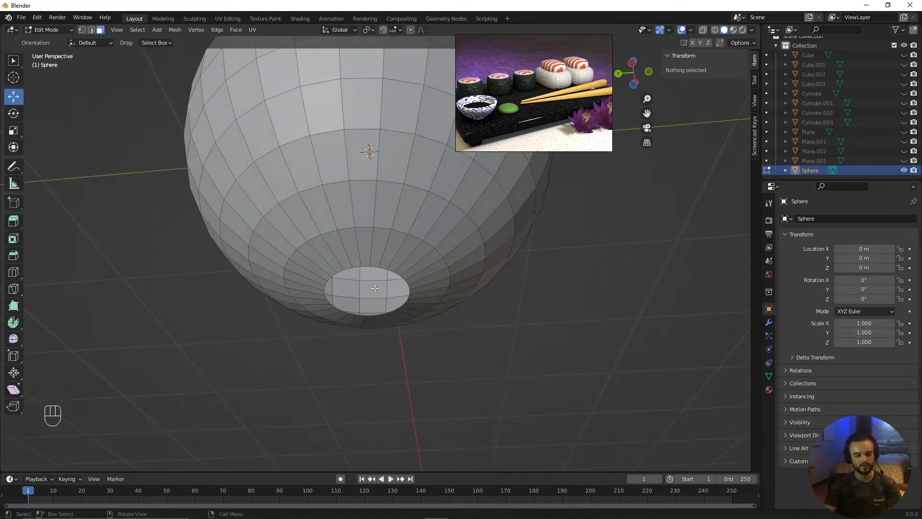
key("2")
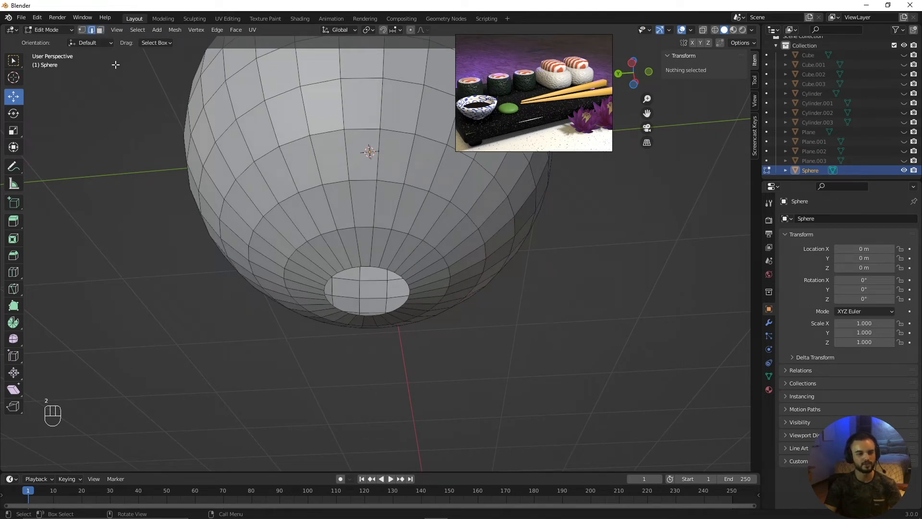
left_click(366, 266, "alt")
middle_click_drag(367, 269, 399, 323)
scroll(399, 323, "up", 2)
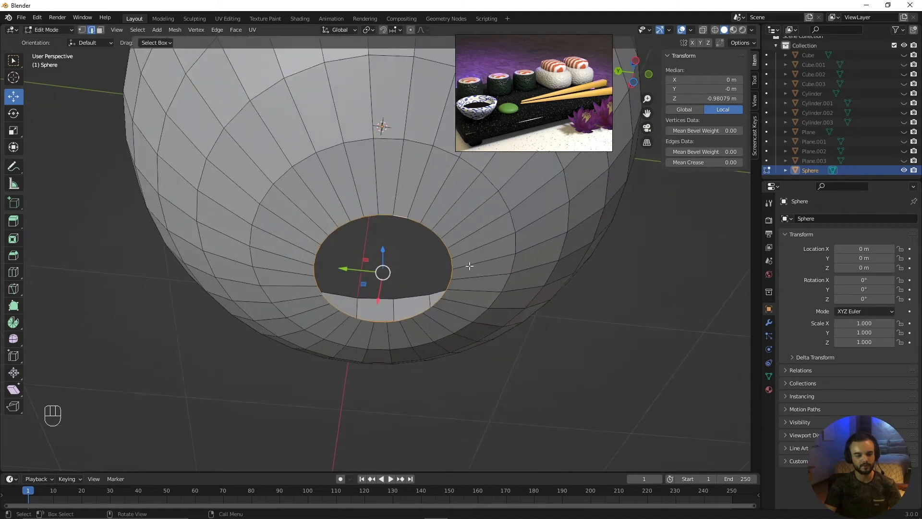
key("s")
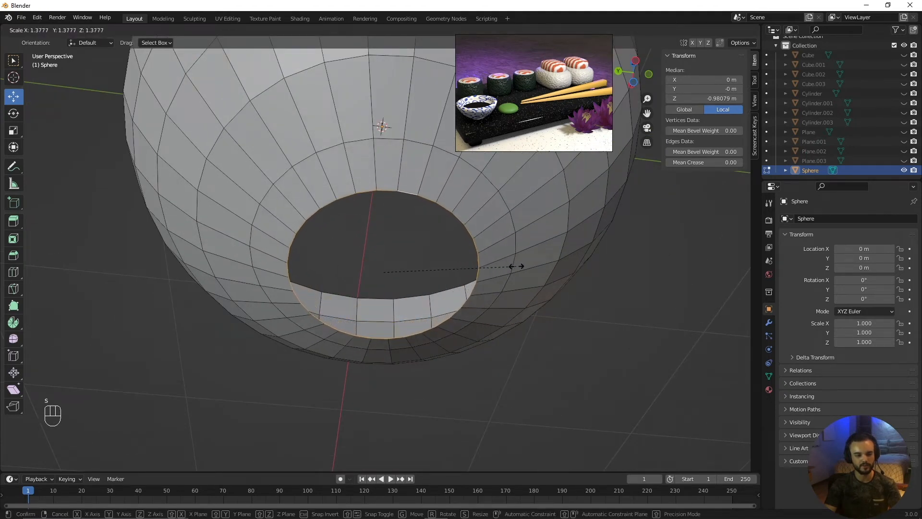
left_click(522, 265)
middle_click_drag(521, 264, 500, 280)
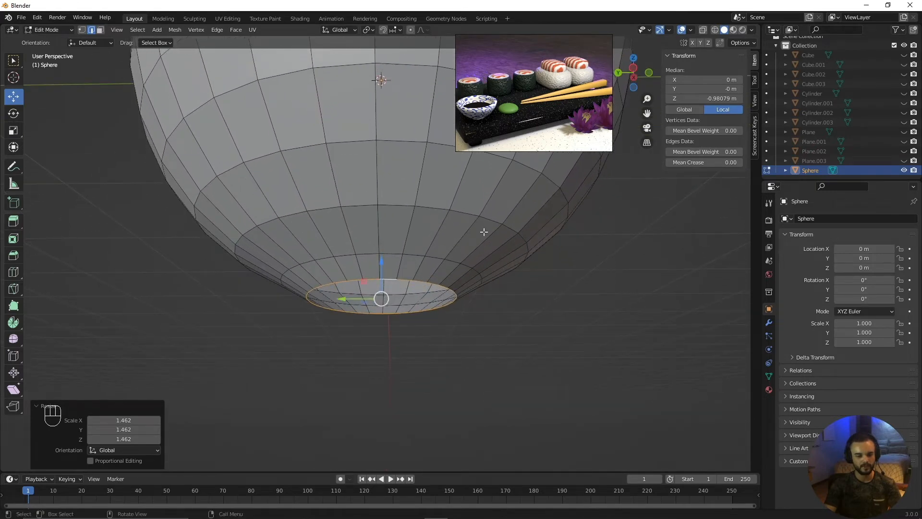
Extrude the opening's edge loop about 0.123 m down along Z and flare the new loop by scaling it about 1.354.
key("e")
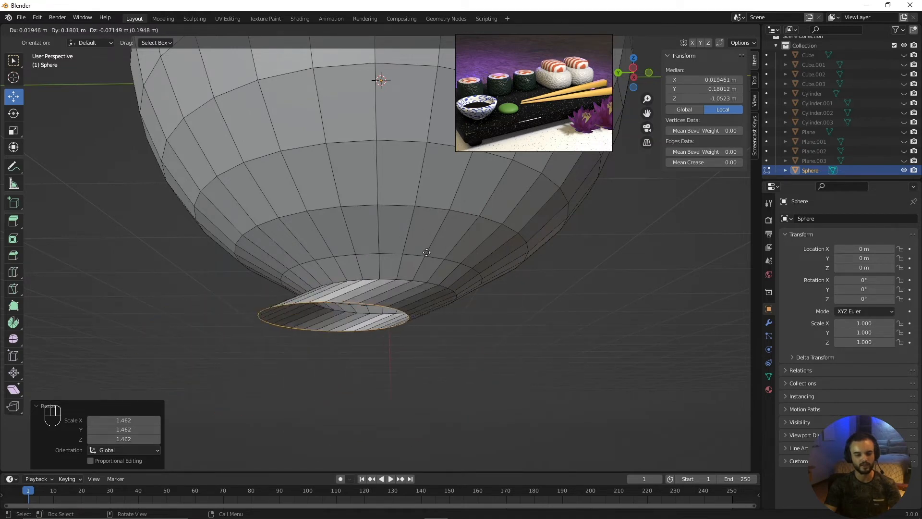
key("z")
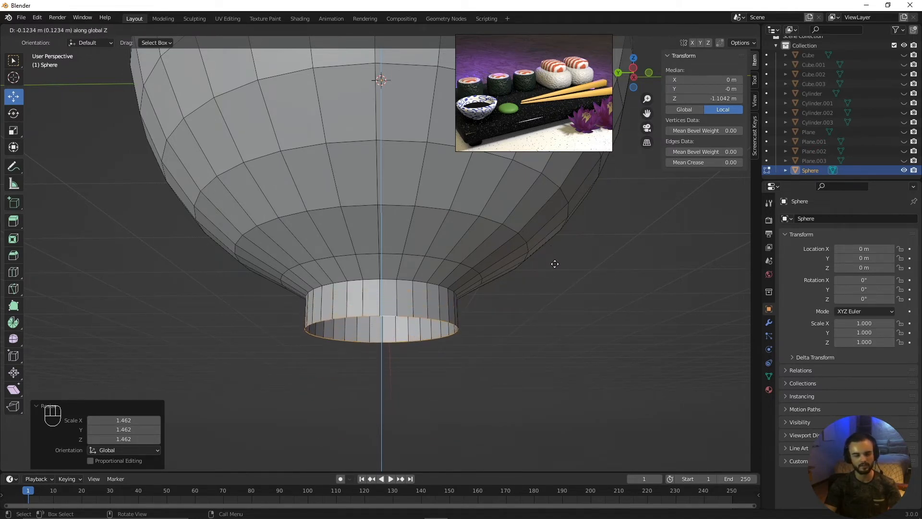
left_click(555, 264)
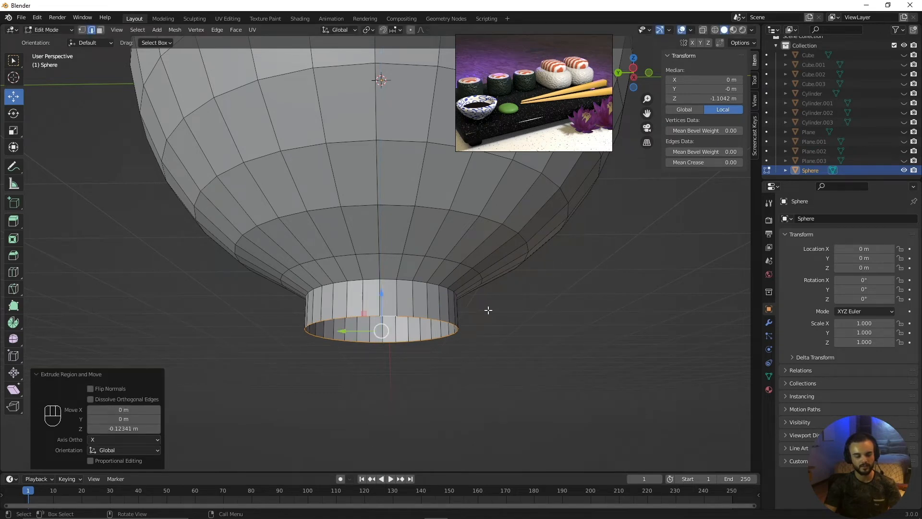
key("s")
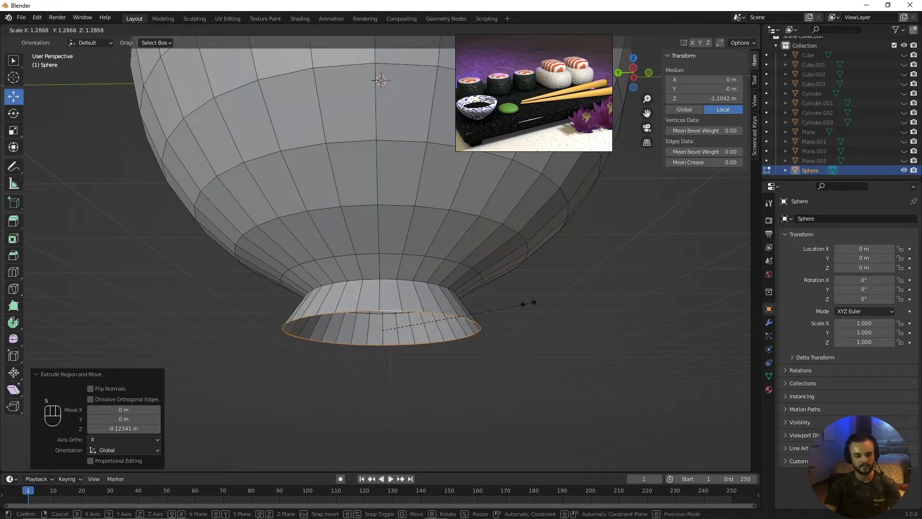
left_click(535, 302)
Fill the open underside of the bowl's flared foot with a face and check the bowl's shape.
scroll(448, 332, "down", 1)
middle_click_drag(426, 274, 425, 254)
scroll(409, 295, "up", 2)
scroll(389, 301, "down", 3)
scroll(401, 285, "up", 4)
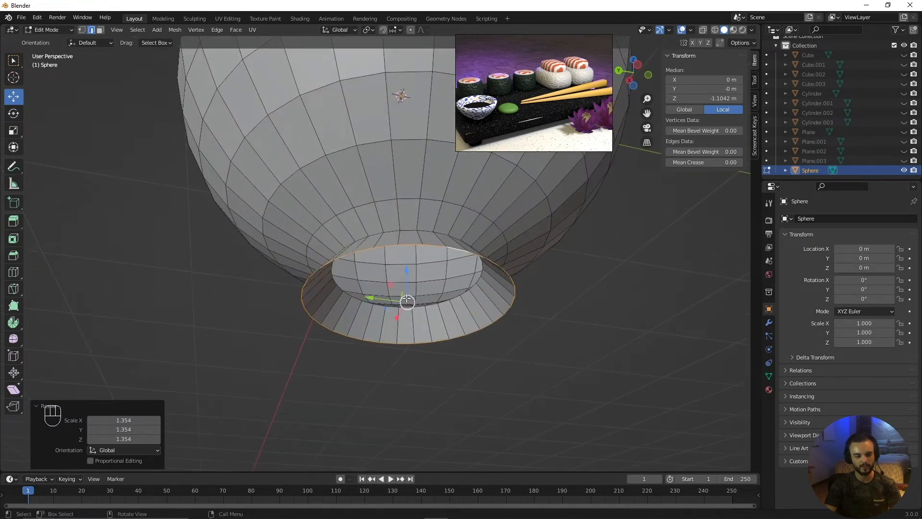
middle_click_drag(432, 249, 388, 295)
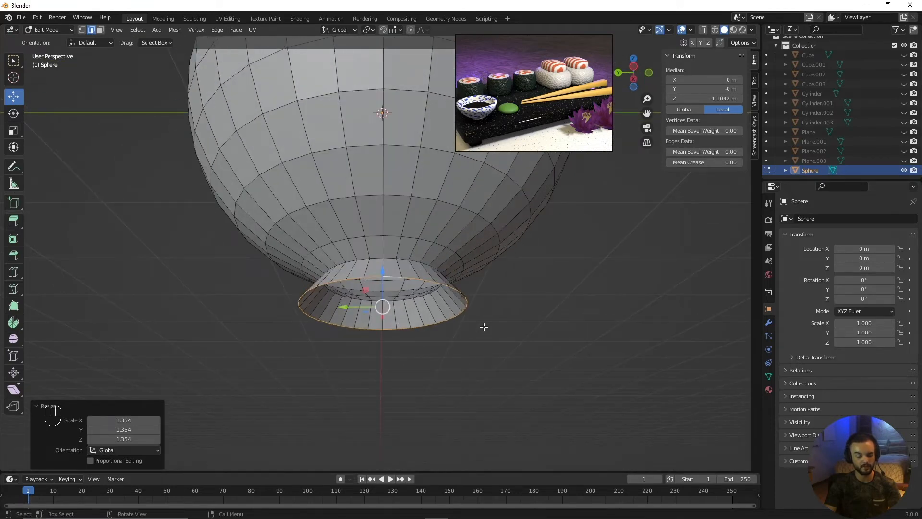
key("f")
middle_click_drag(494, 322, 462, 281)
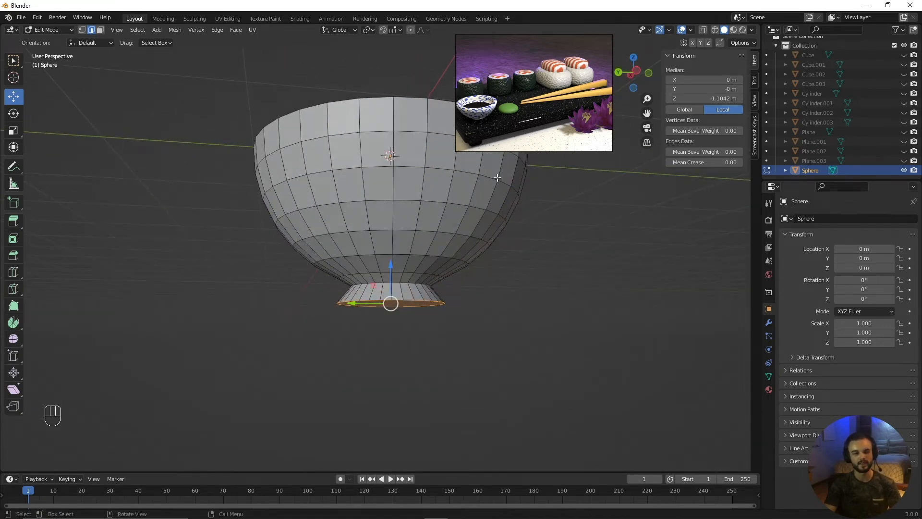
middle_click_drag(390, 196, 393, 189)
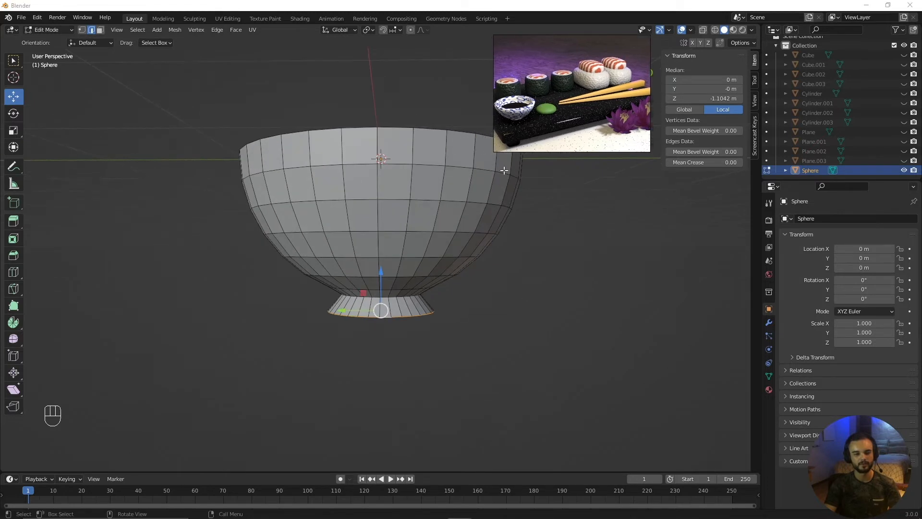
Return to Object Mode, reveal all hidden scene objects and select only the bowl.
mouse_move(553, 78)
left_mouse_down()
mouse_move(521, 84)
mouse_move(544, 70)
left_mouse_up()
middle_click_drag(407, 244, 418, 274)
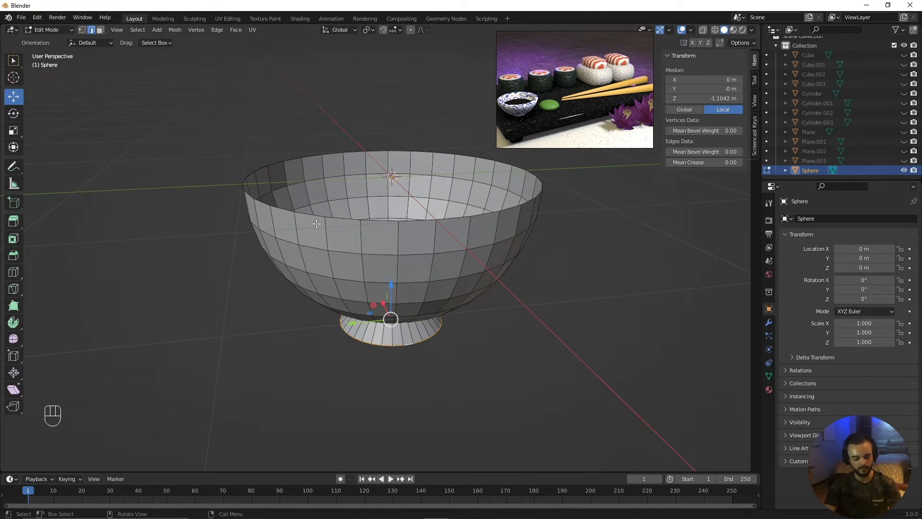
key("alt+h")
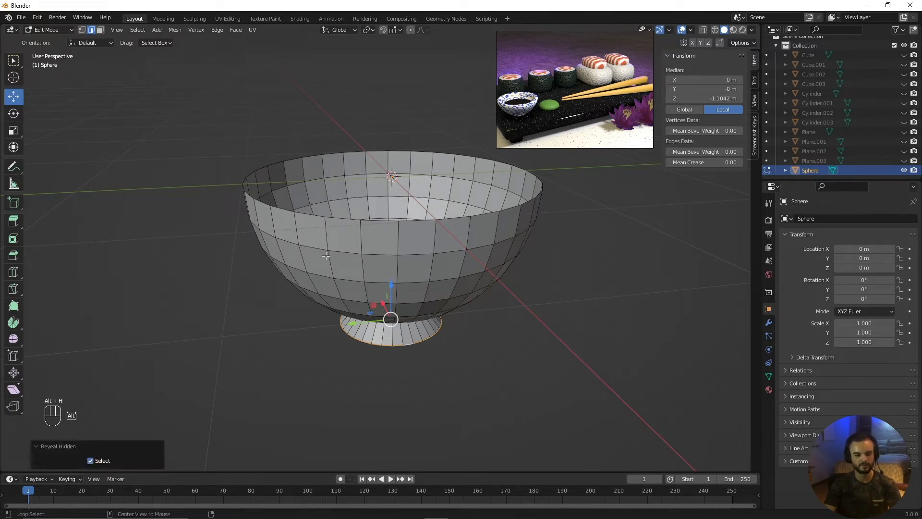
middle_click_drag(349, 242, 365, 260)
key("Tab")
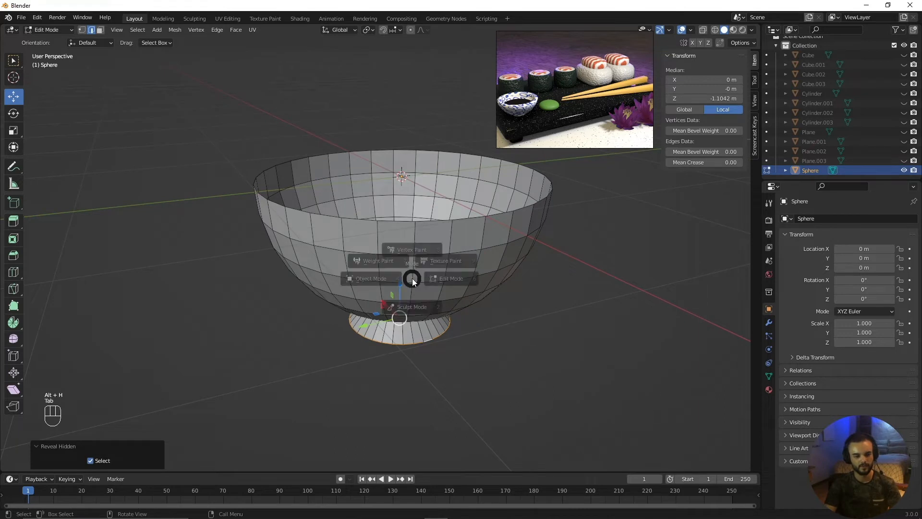
key("alt+h")
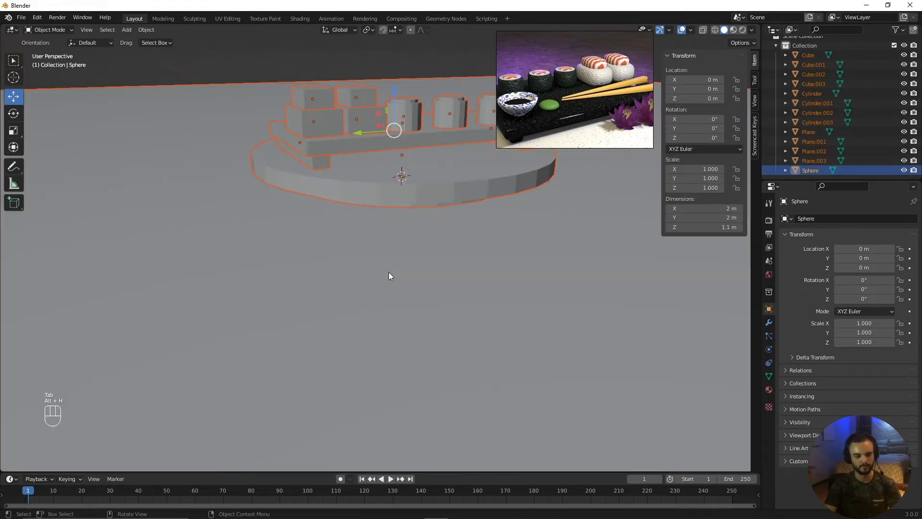
scroll(388, 272, "down", 5)
middle_click_drag(425, 270, 404, 199)
key("alt+a")
left_click(403, 247)
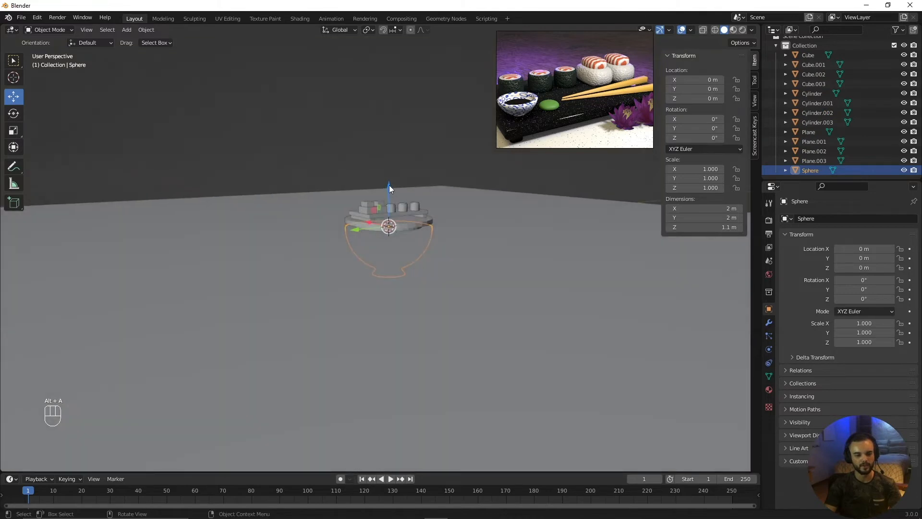
Raise the bowl about 1.207 m along Z above the table and stay in Object Mode.
left_click_drag(389, 185, 389, 134)
mouse_move(398, 168)
middle_mouse_down()
mouse_move(407, 194)
mouse_move(388, 279)
middle_mouse_up()
scroll(407, 194, "up", 4)
scroll(388, 280, "up", 1)
key("ctrl+Tab")
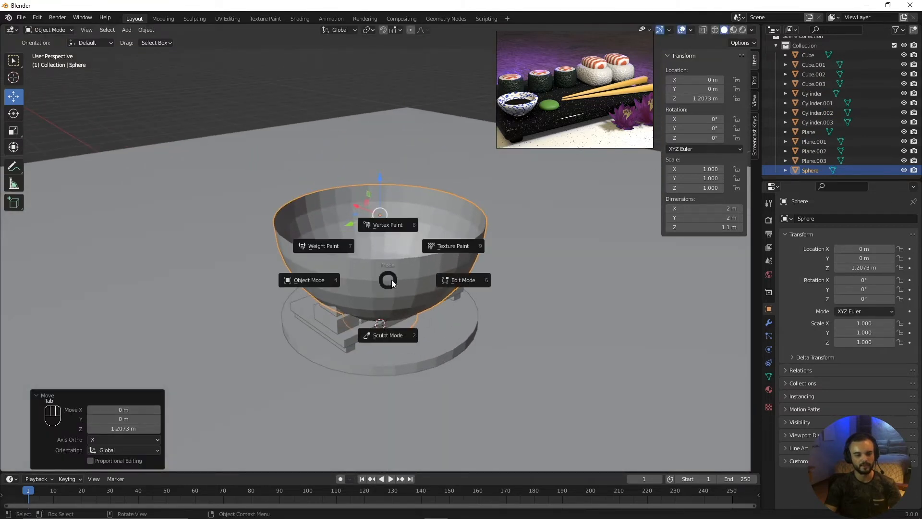
left_click(338, 281)
Scale the bowl down to about 0.310 and lower it about 0.5 m along Z toward the tray.
key("s")
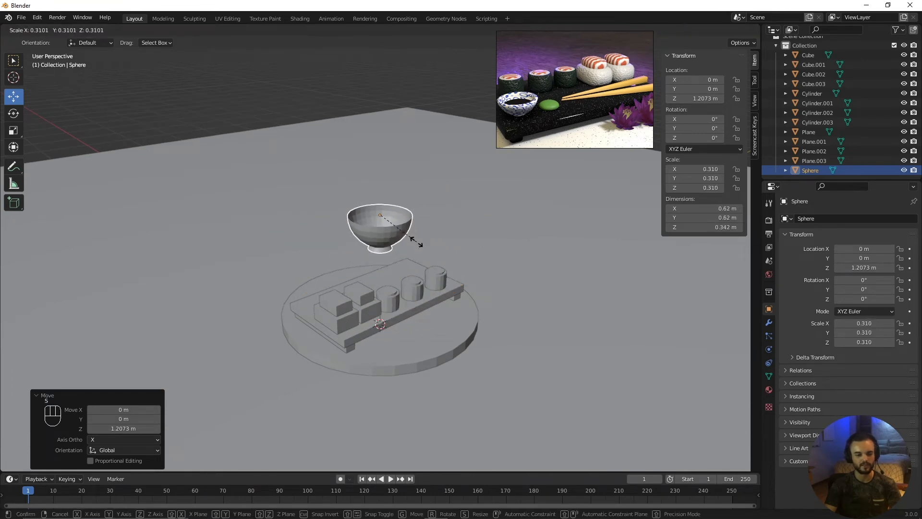
left_click(427, 219)
key("g")
key("z")
left_click_drag(385, 219, 386, 233)
middle_click_drag(361, 265, 401, 267)
scroll(409, 275, "up", 2)
scroll(399, 269, "up", 2)
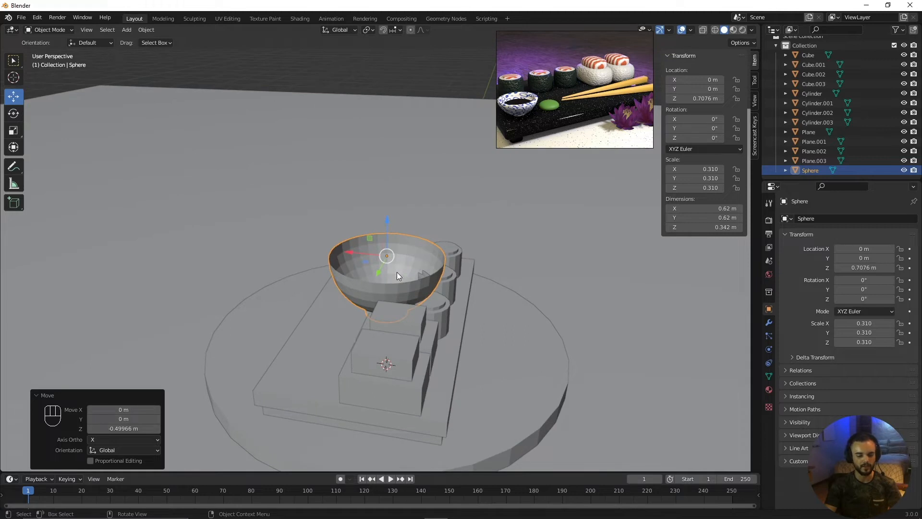
Scale all of the bowl's geometry by about 0.604 in Edit Mode and return to Object Mode.
key("Tab")
key("a")
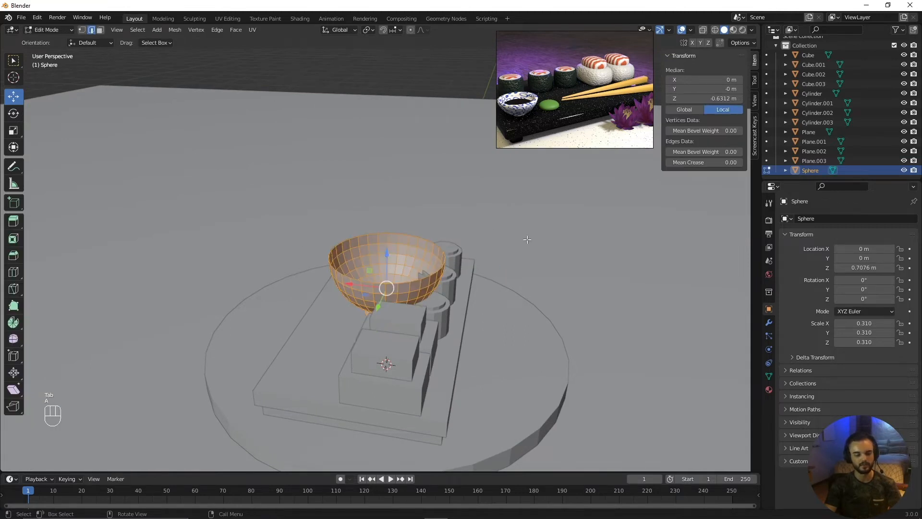
key("s")
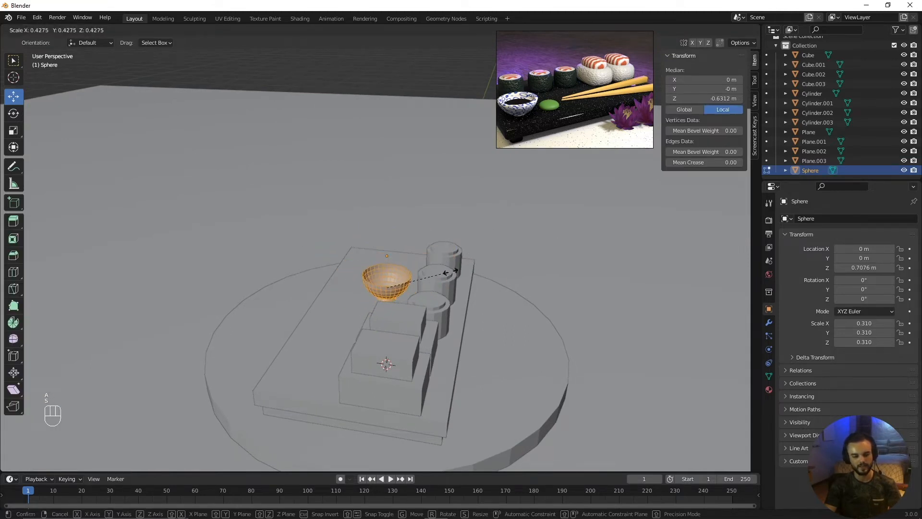
left_click(472, 266)
middle_click_drag(472, 266, 461, 300)
scroll(461, 300, "up", 3)
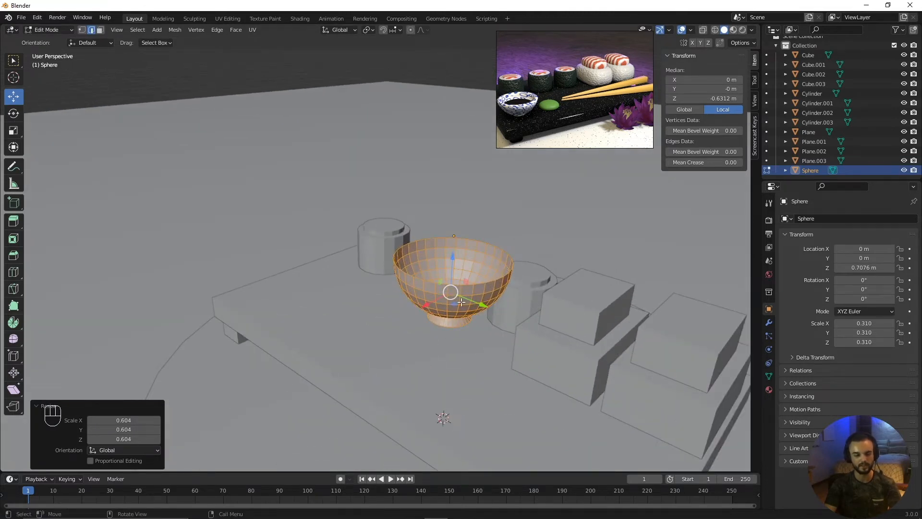
key("Tab")
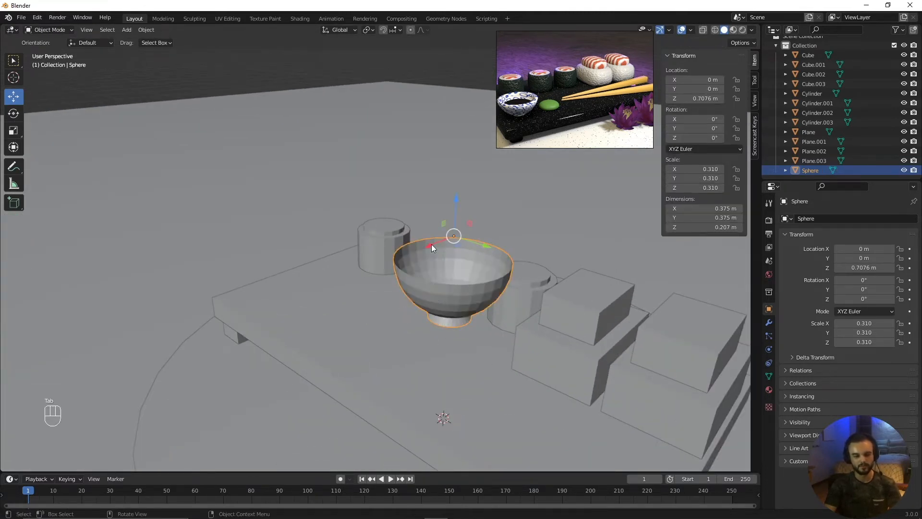
Move the bowl about 0.296 m along X and scale the object down to about 0.261.
left_click_drag(431, 244, 365, 272)
key("s")
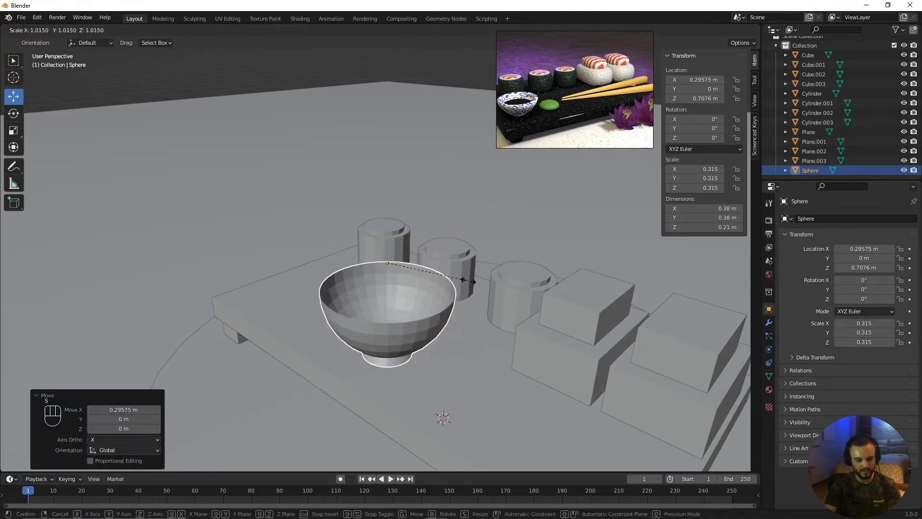
left_click(450, 279)
middle_click_drag(447, 277, 525, 247)
Move the bowl along Y to about -0.532 m and lower it about 0.109 m onto the tray.
left_click_drag(549, 225, 358, 234)
middle_click_drag(365, 235, 404, 188)
left_click_drag(404, 188, 397, 225)
scroll(432, 302, "up", 3)
middle_click_drag(433, 312, 422, 223, "shift")
middle_click_drag(422, 260, 420, 244)
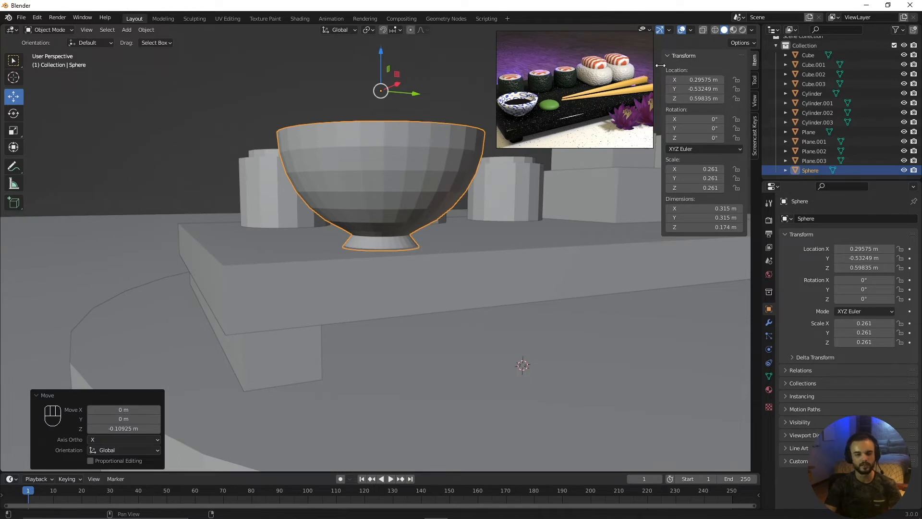
In front orthographic view, raise the bowl about 0.0018 m along Z so its foot meets the tray's top surface.
left_click_drag(594, 58, 549, 275)
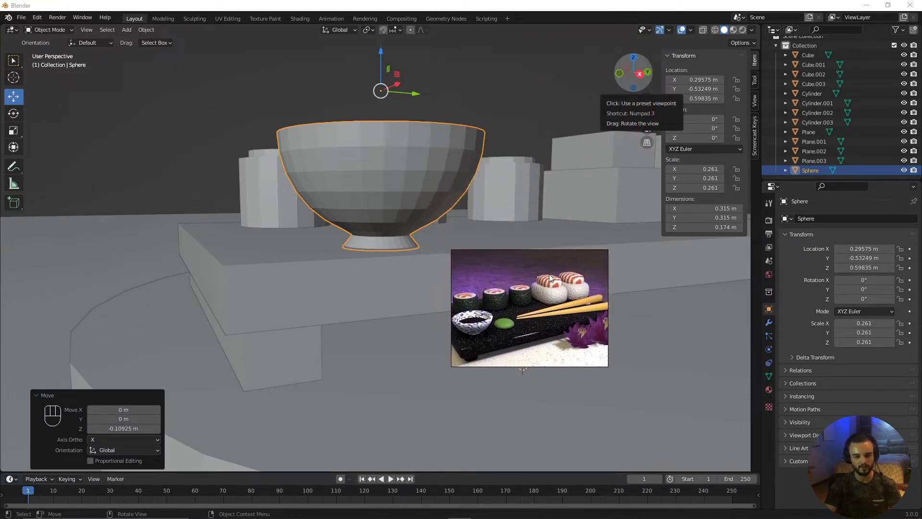
key("alt+Tab")
left_click(620, 74)
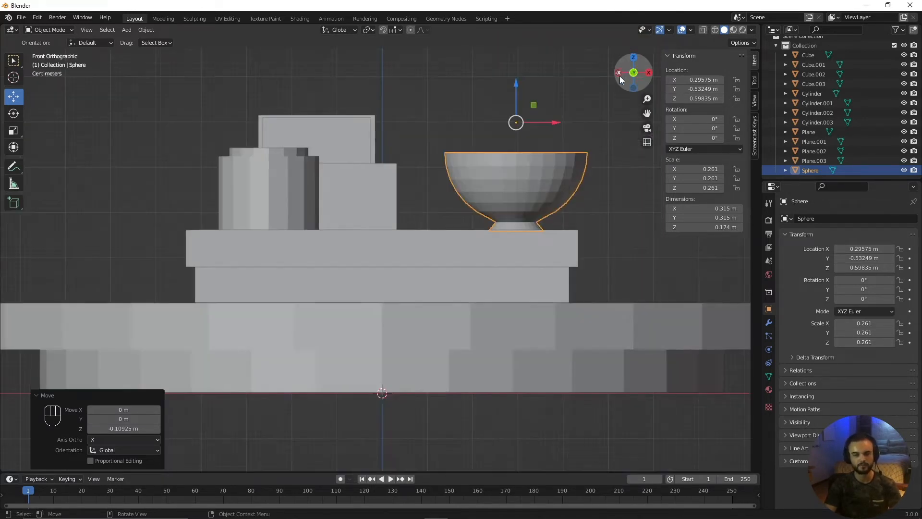
scroll(462, 227, "up", 4)
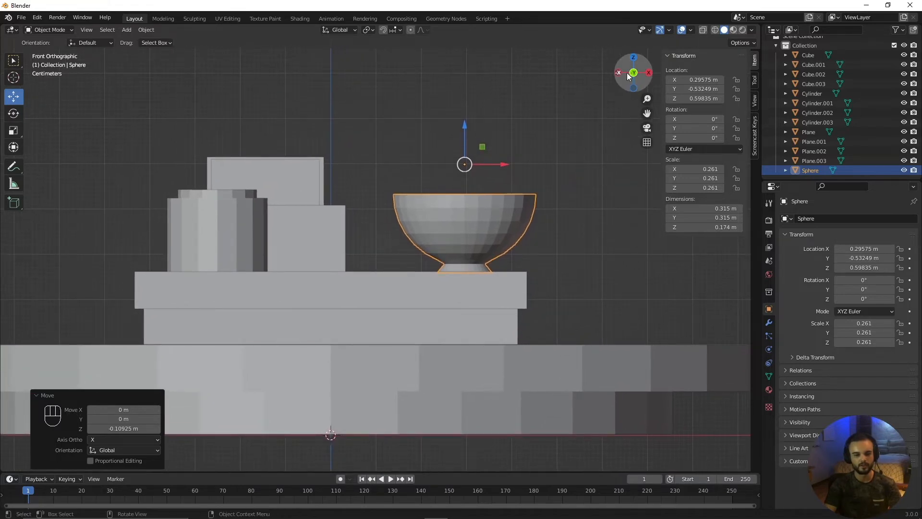
scroll(459, 301, "up", 5)
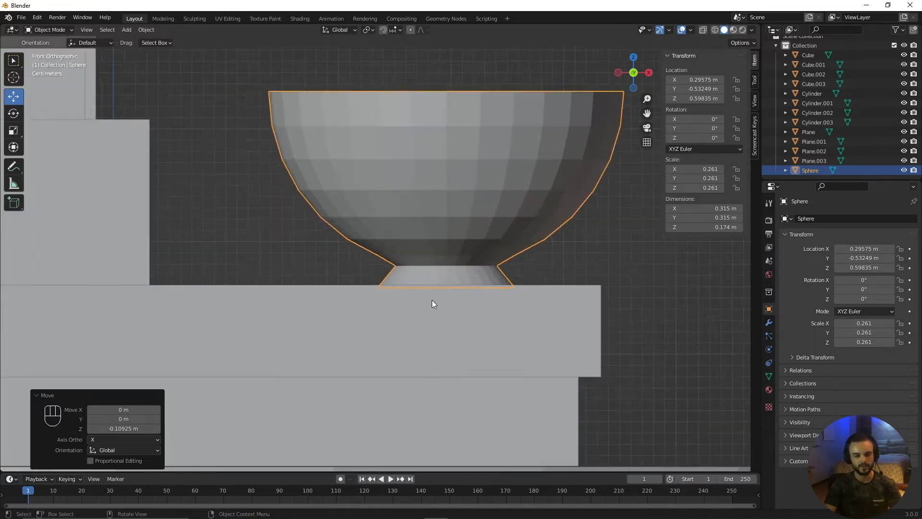
scroll(498, 301, "up", 2)
key("g")
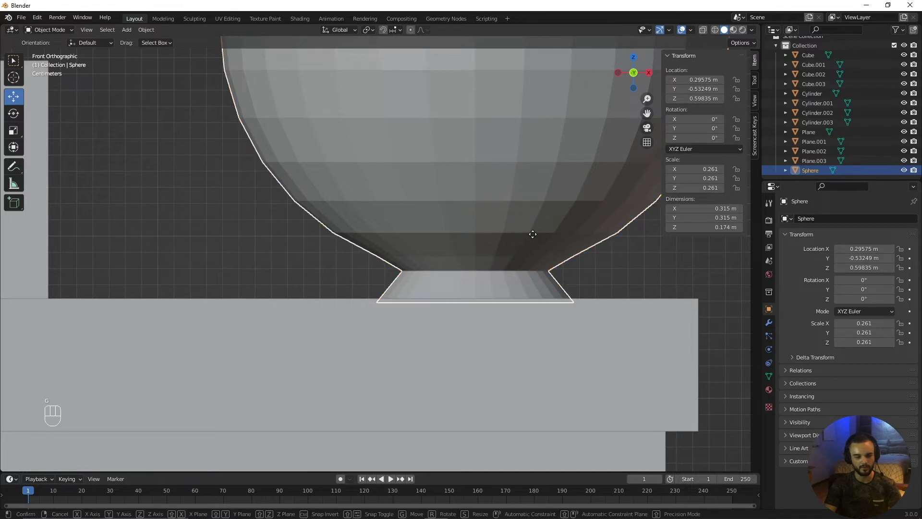
key("z")
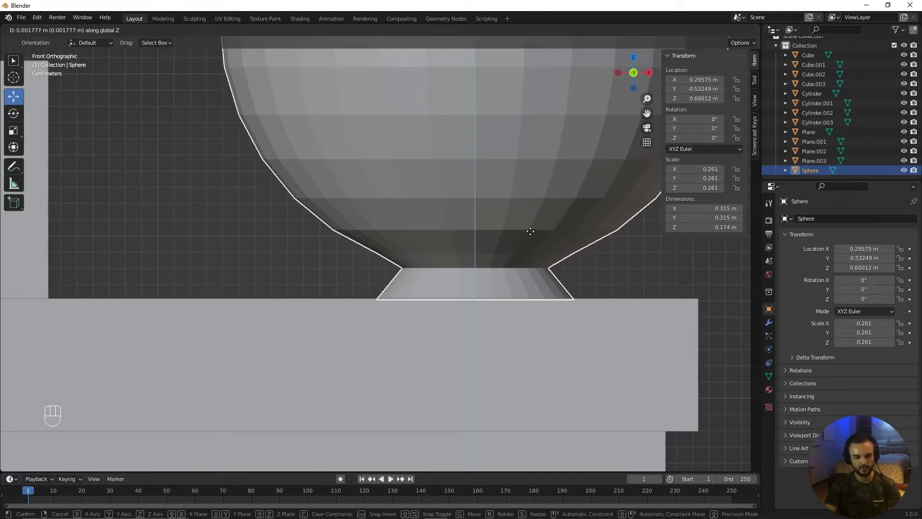
left_click(530, 231)
key("alt+a")
scroll(503, 334, "down", 4)
scroll(506, 327, "up", 4)
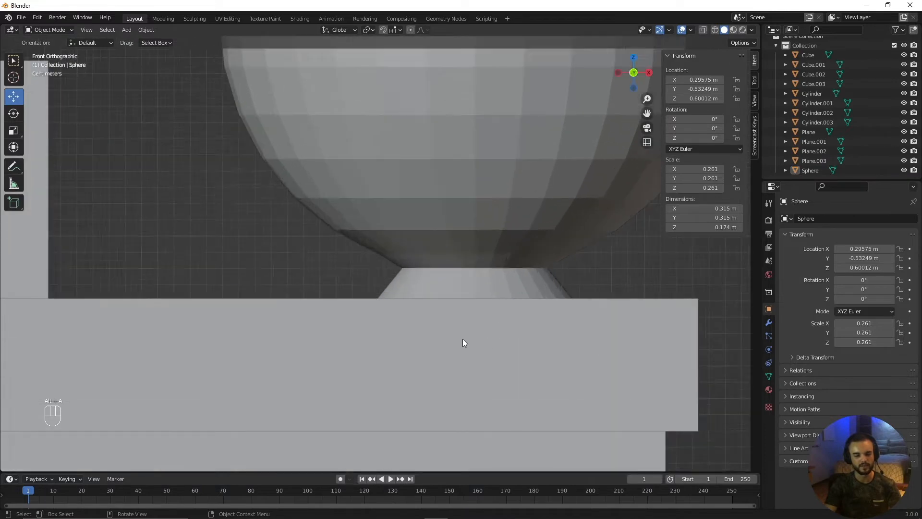
middle_click_drag(462, 338, 432, 341)
left_click(386, 218)
key("g")
key("z")
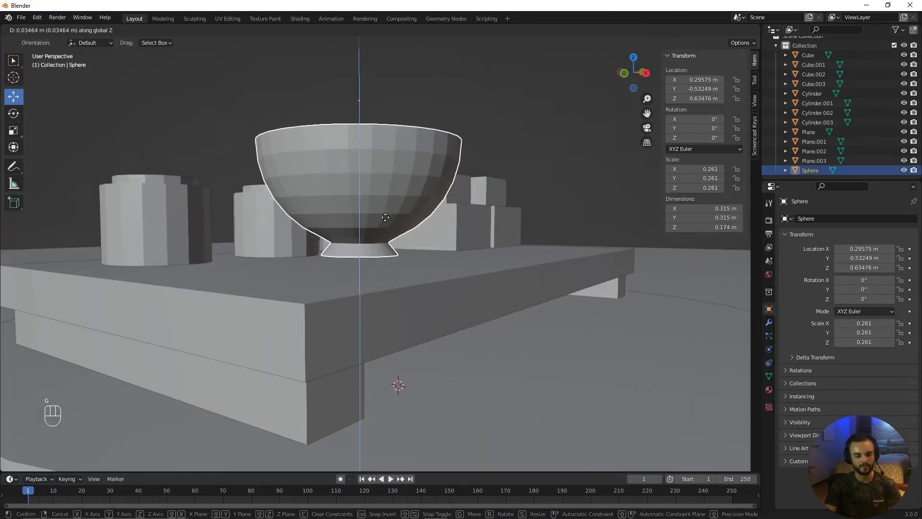
right_click(390, 252)
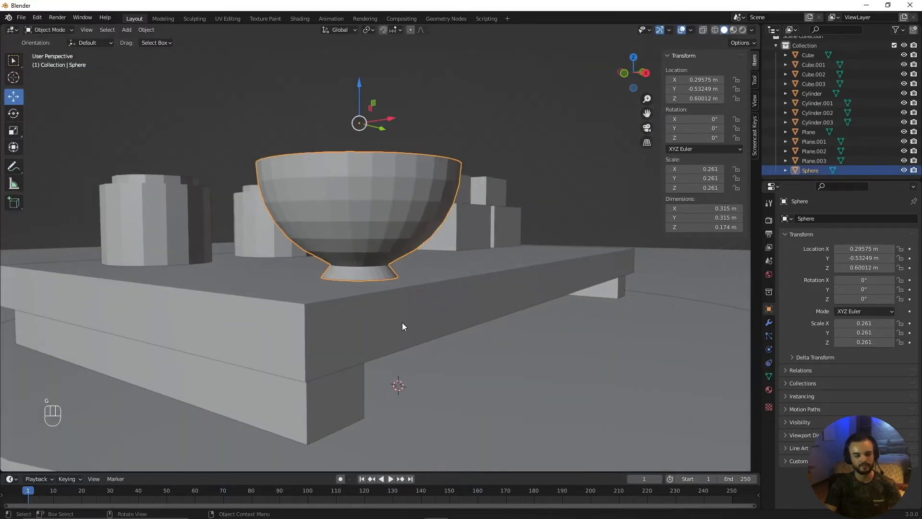
scroll(402, 326, "up", 3)
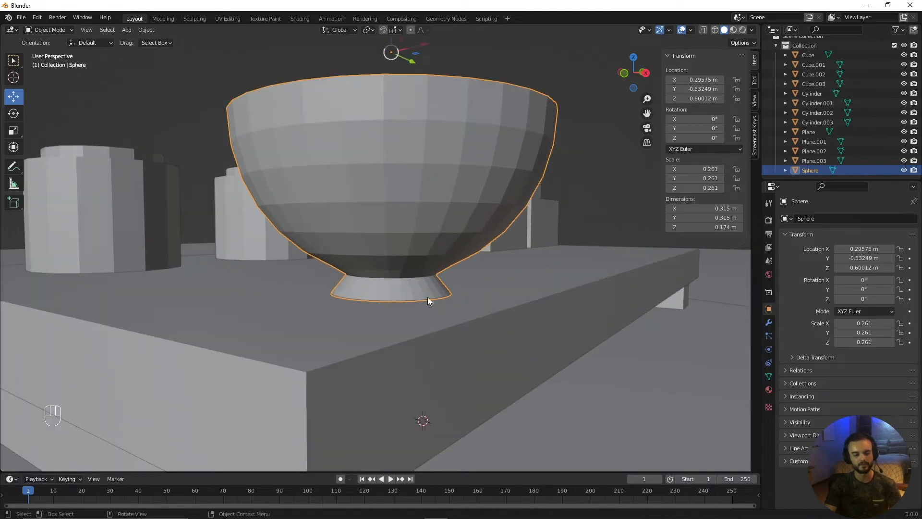
middle_click_drag(428, 302, 413, 285)
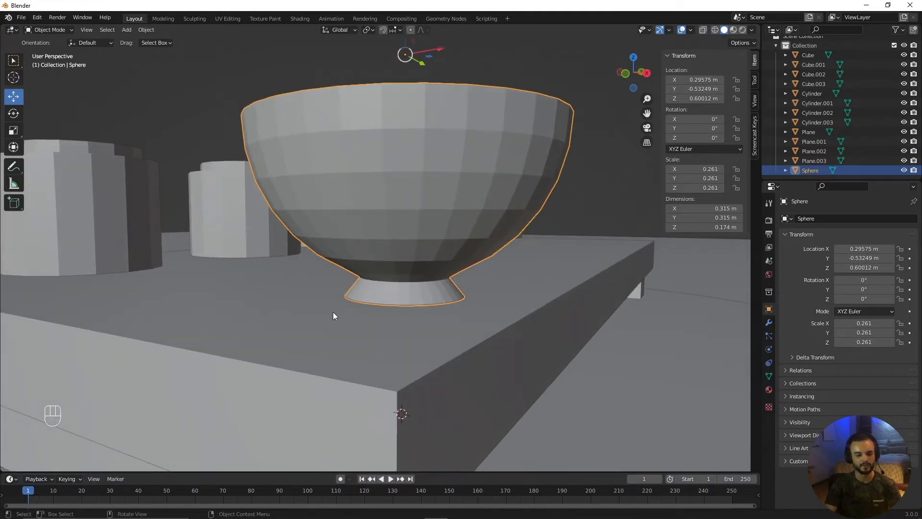
Turn on snapping and set the snap target to Face.
left_click(562, 272)
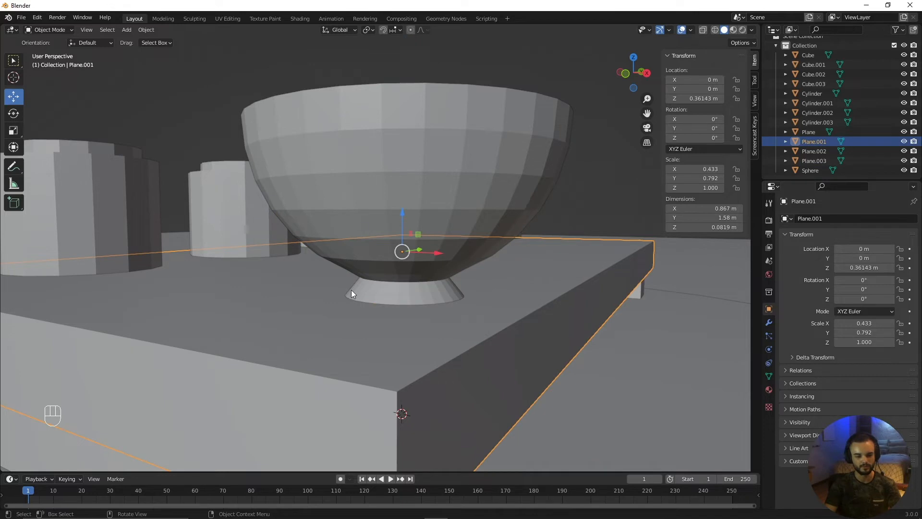
left_click(385, 29)
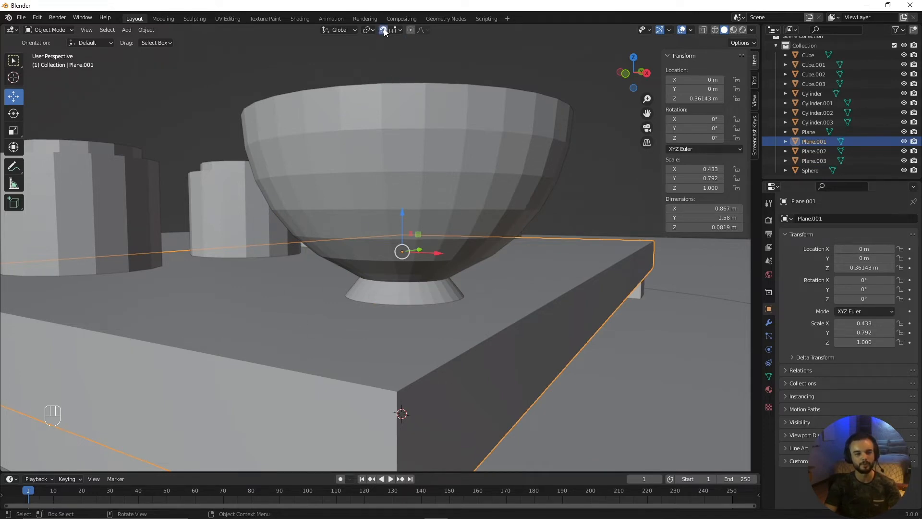
left_click(395, 30)
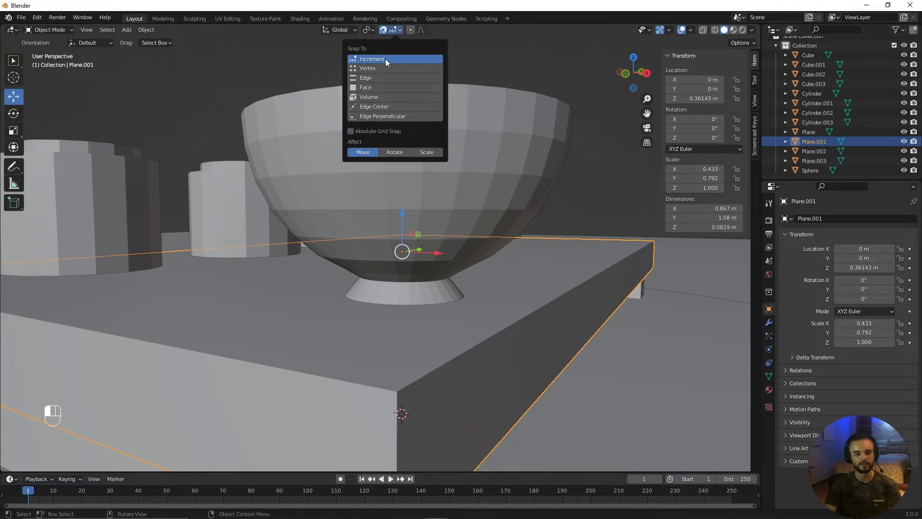
left_click(373, 88)
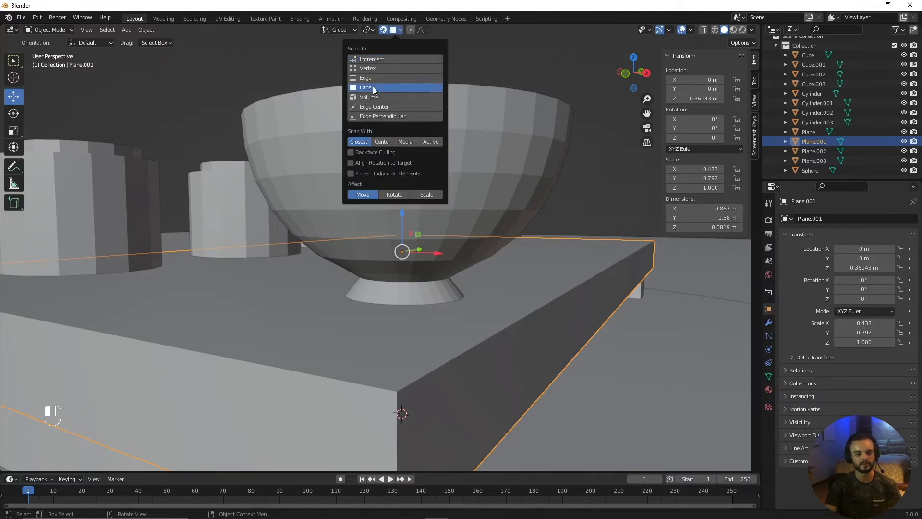
left_click(488, 81)
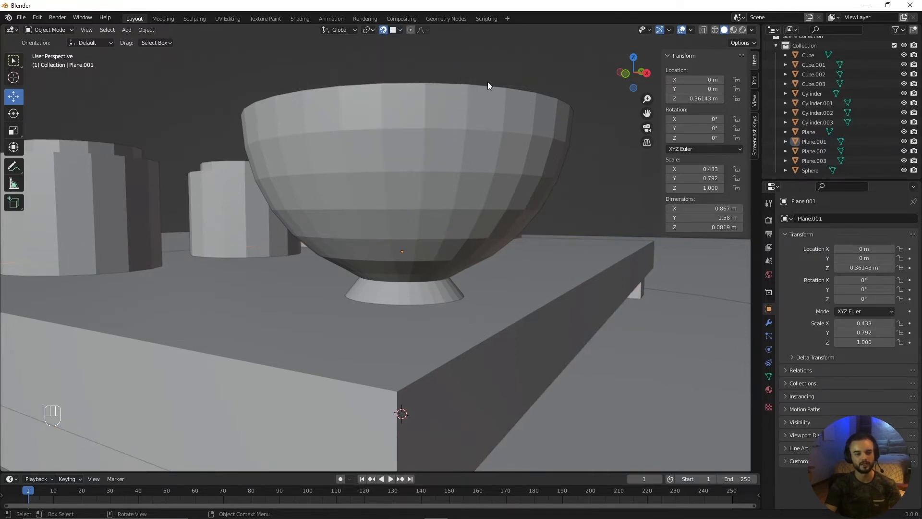
Snap the bowl along Z onto the tray's top face, at a height of about 0.6008 m.
left_click(473, 143)
key("g")
right_click(459, 120)
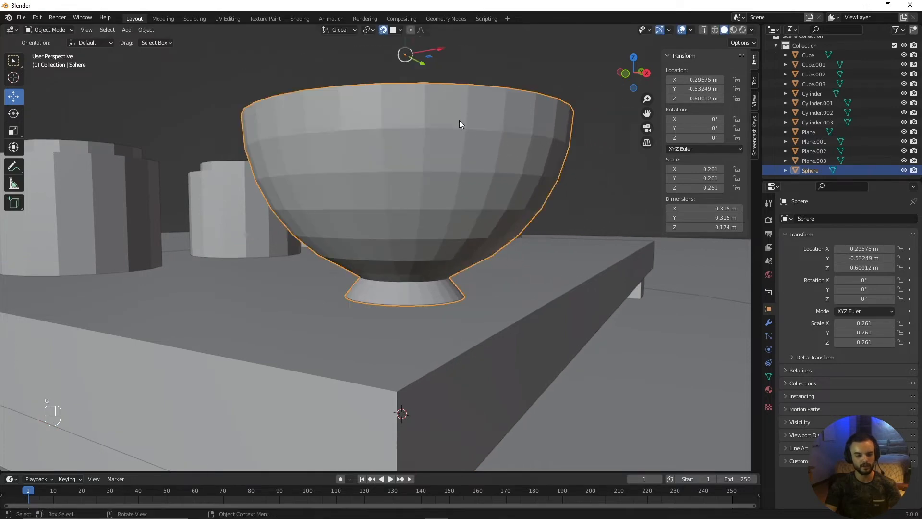
key("g")
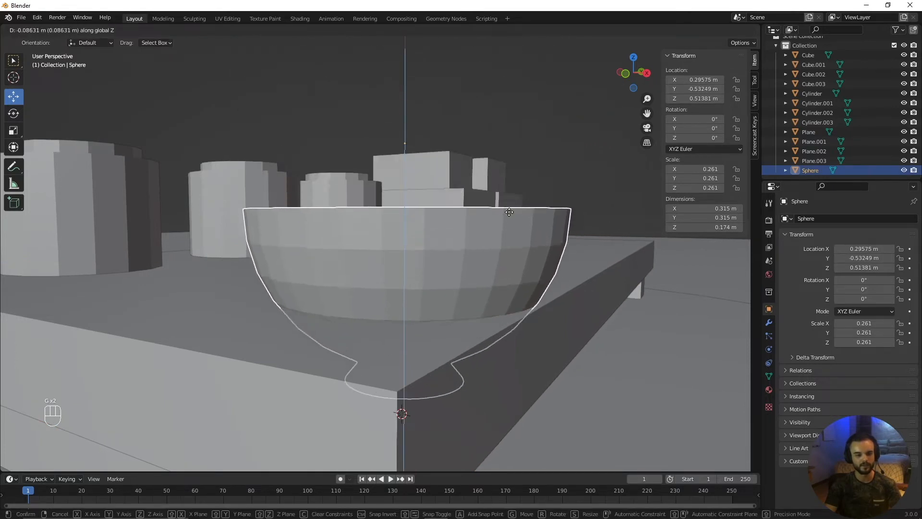
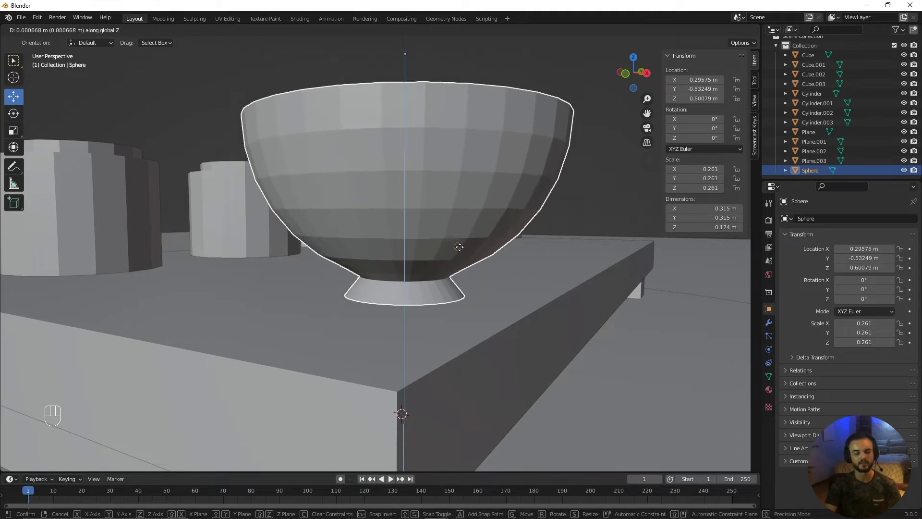
left_click(482, 249)
scroll(451, 306, "down", 3)
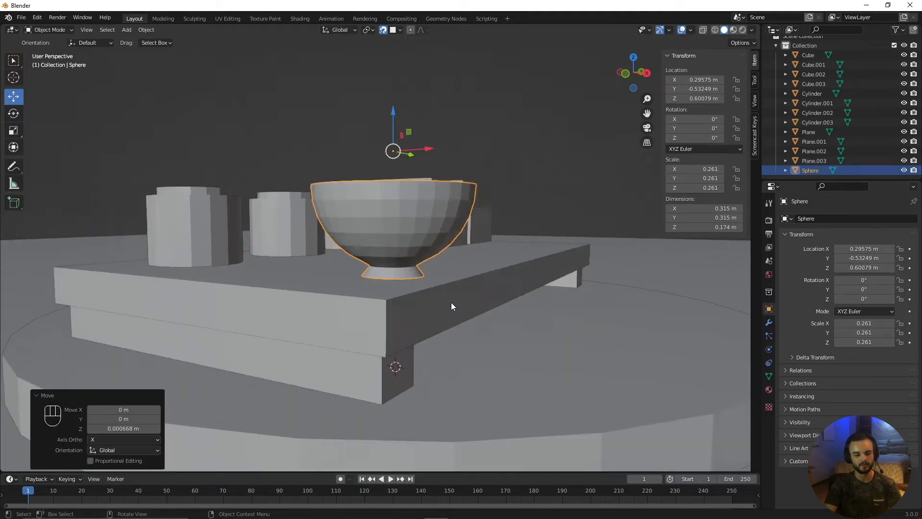
scroll(425, 273, "up", 2)
middle_click_drag(425, 272, 379, 288)
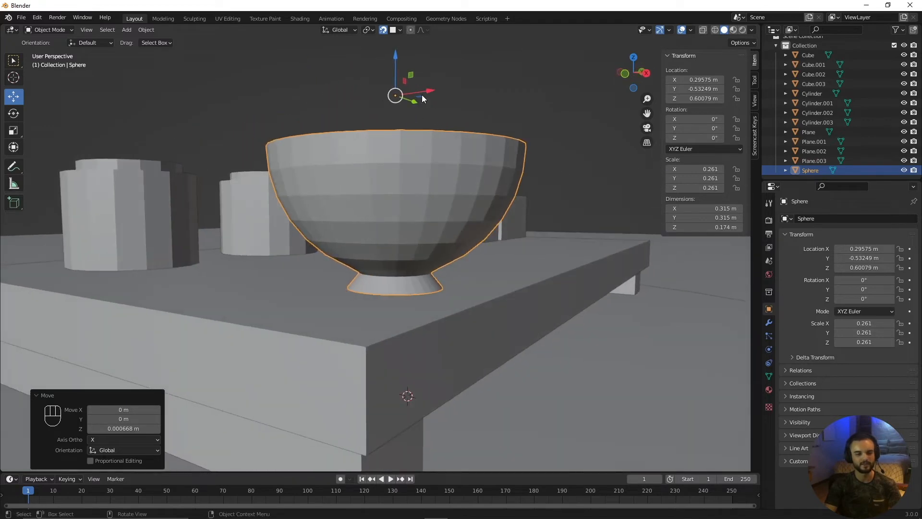
Set the bowl's origin to its geometry.
right_click(393, 99)
mouse_move(393, 99)
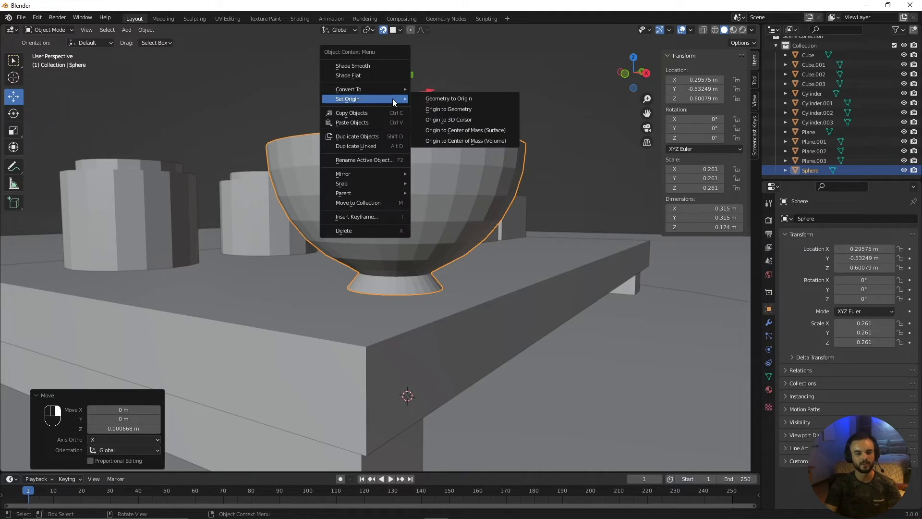
left_click(436, 111)
scroll(439, 269, "down", 4)
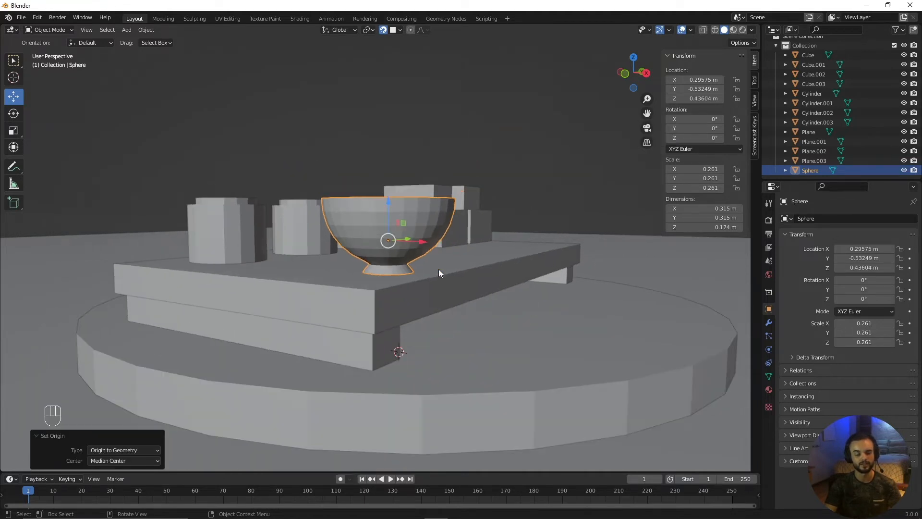
middle_click_drag(438, 209, 395, 235)
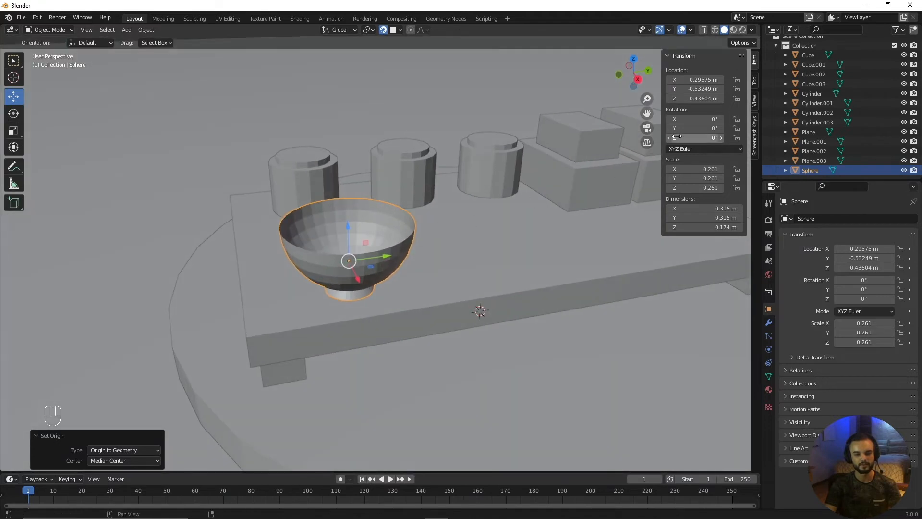
key("ctrl+m")
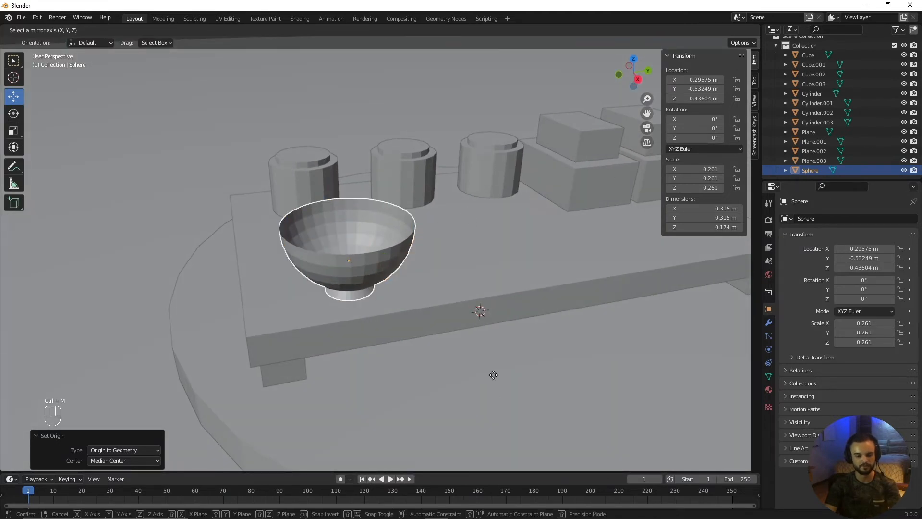
right_click(508, 220)
key("ctrl+m")
right_click(508, 220)
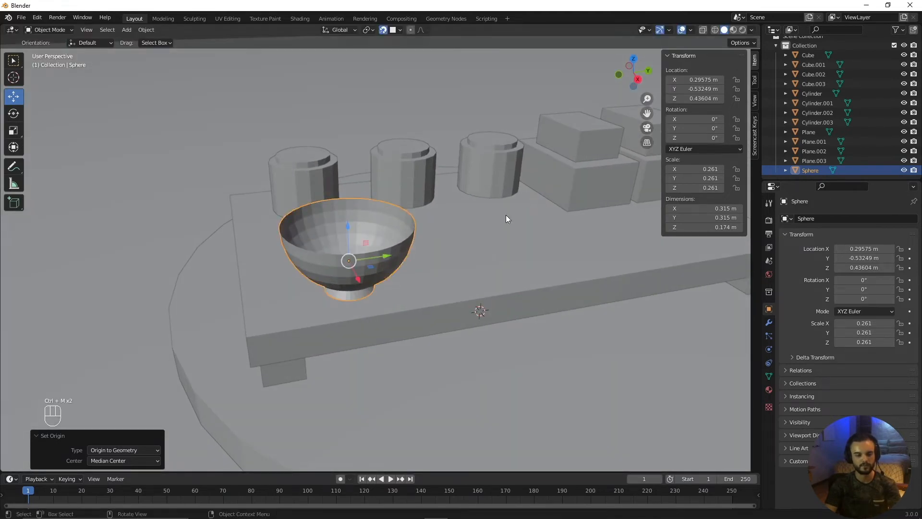
Bring up the reference image over the viewport and zoom it in on the sauce bowl.
left_click(459, 510)
right_click_drag(505, 334, 527, 128)
scroll(528, 128, "up", 3)
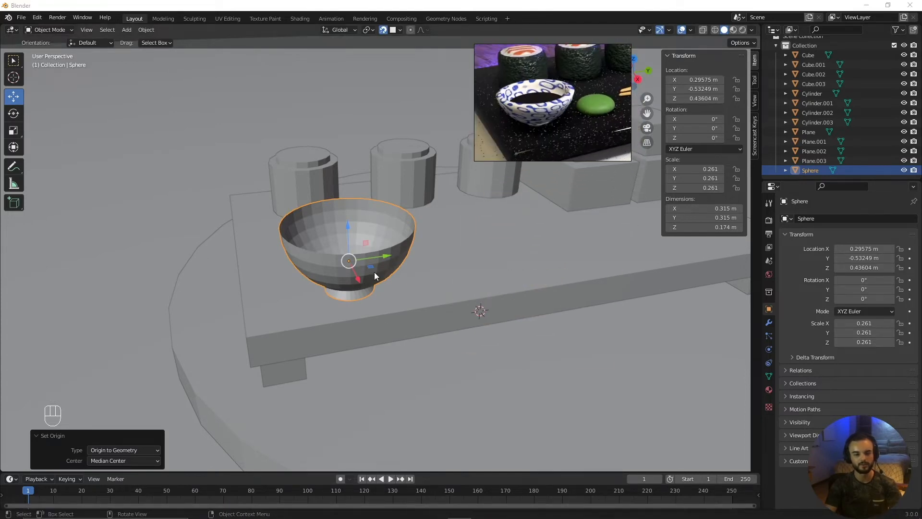
Scale the bowl down uniformly by about 0.654 and lower it onto the tray to Z about 0.410 m.
middle_click_drag(374, 272, 412, 302)
key("s")
left_click(425, 244)
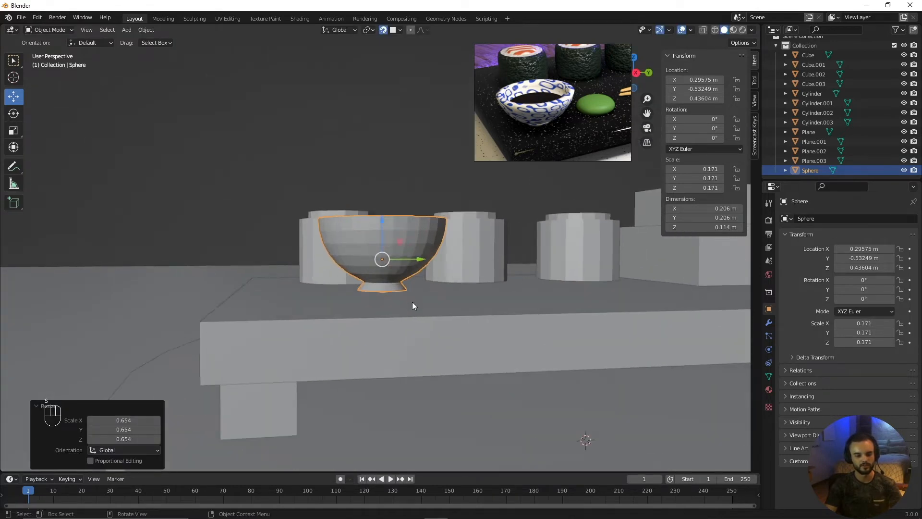
scroll(412, 301, "up", 1)
key("g")
key("z")
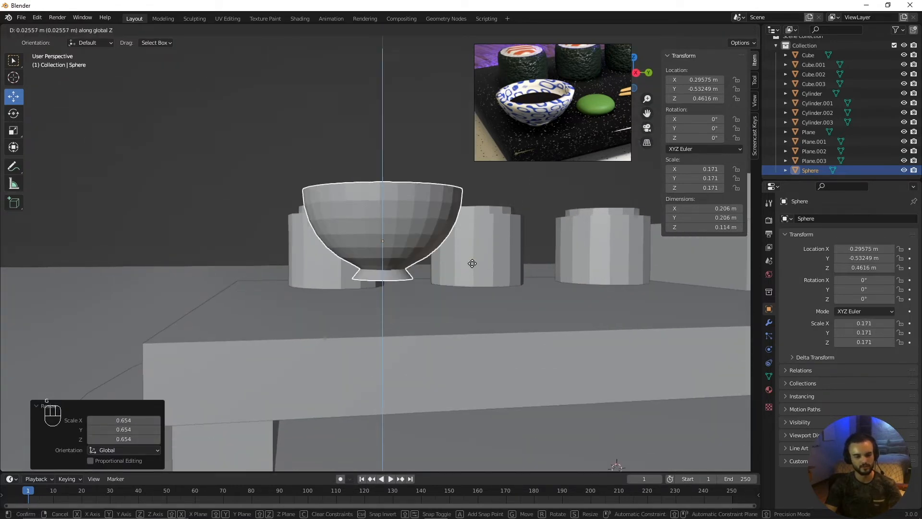
left_click(476, 296)
Apply the bowl's scale.
key("ctrl+a")
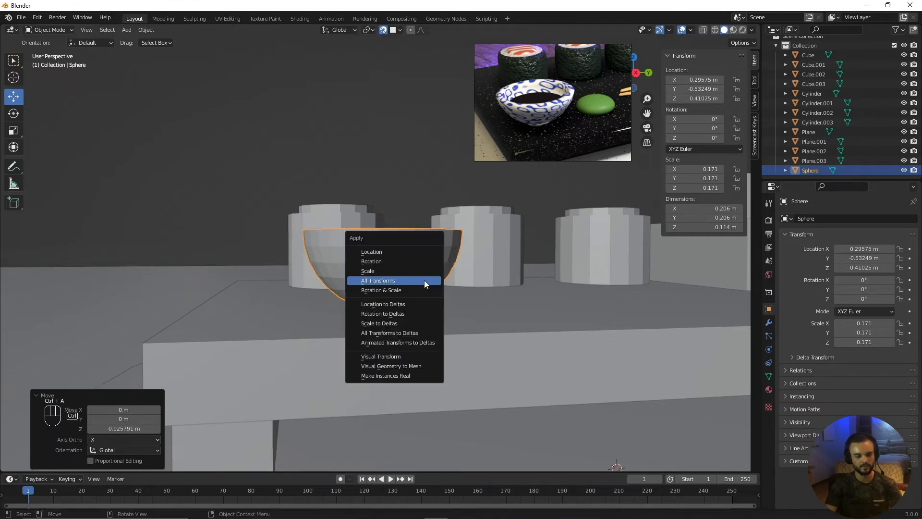
left_click(412, 271)
mouse_move(412, 271)
middle_mouse_down()
mouse_move(437, 286)
mouse_move(418, 269)
middle_mouse_up()
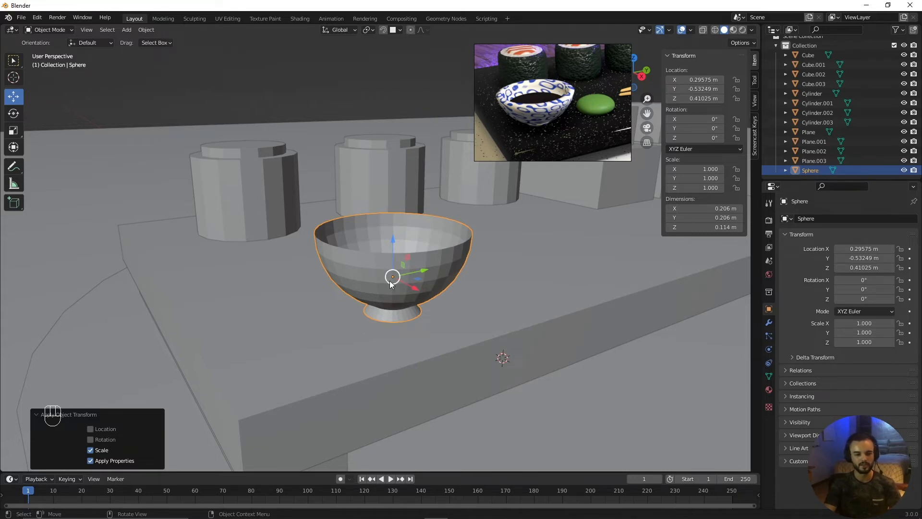
Reposition the bowl across the tray in front of the first roll, at about X 0.213 m and Y -0.561 m.
left_click_drag(420, 272, 328, 293)
scroll(418, 290, "down", 5)
key("alt+a")
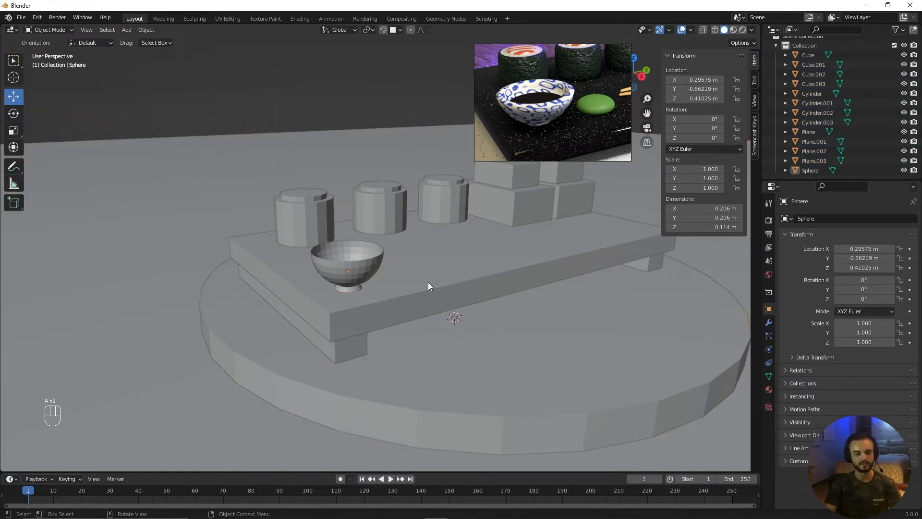
middle_click_drag(429, 283, 454, 255)
middle_click_drag(312, 382, 389, 322)
scroll(398, 323, "down", 2)
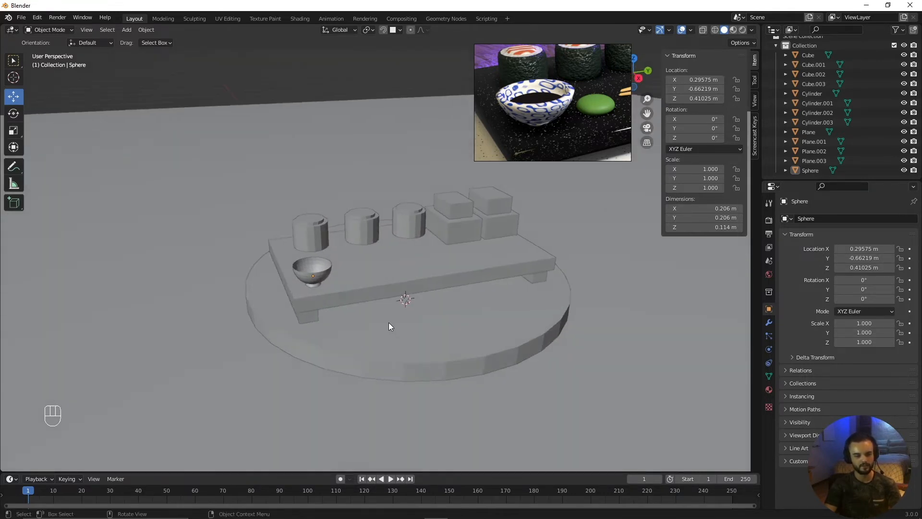
scroll(388, 323, "up", 2)
left_click(288, 282)
middle_click_drag(288, 281, 359, 291)
mouse_move(342, 298)
left_mouse_down()
mouse_move(361, 285)
mouse_move(349, 305)
left_mouse_up()
key("alt+a")
middle_click_drag(388, 325, 339, 317)
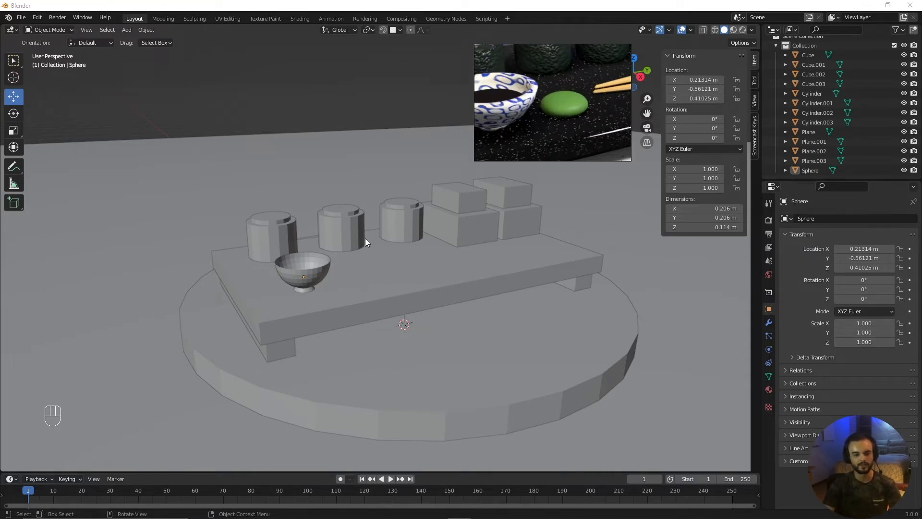
Add a UV sphere and scale it down uniformly to about 0.15, a diameter of about 0.3 m.
scroll(365, 238, "up", 2)
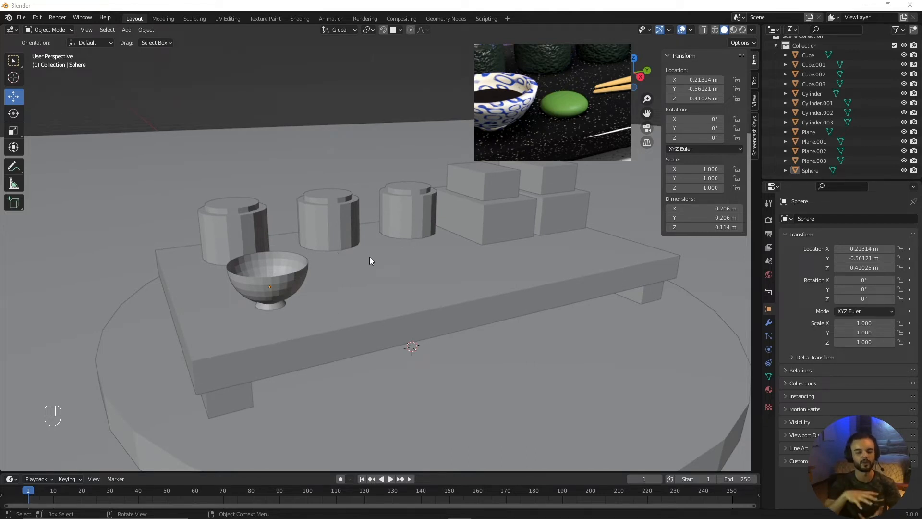
left_click(384, 281)
key("alt+a")
key("shift+a")
mouse_move(389, 266)
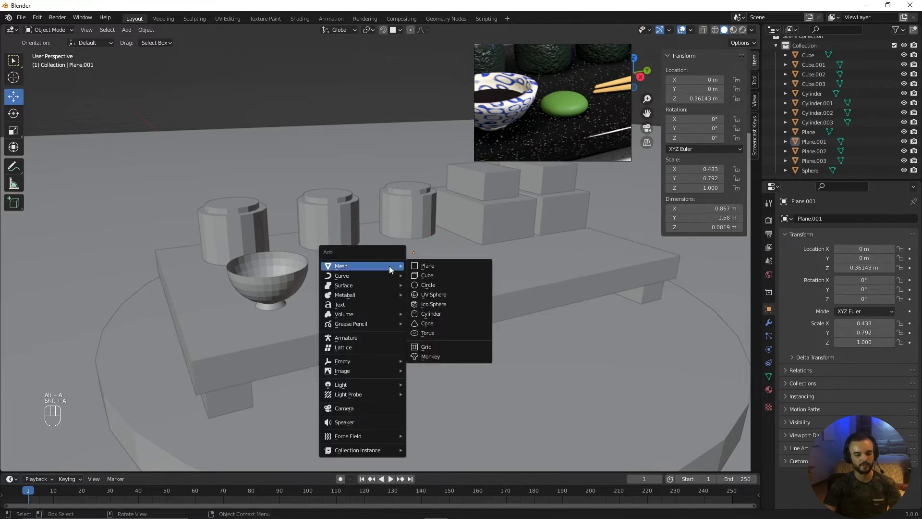
left_click(428, 294)
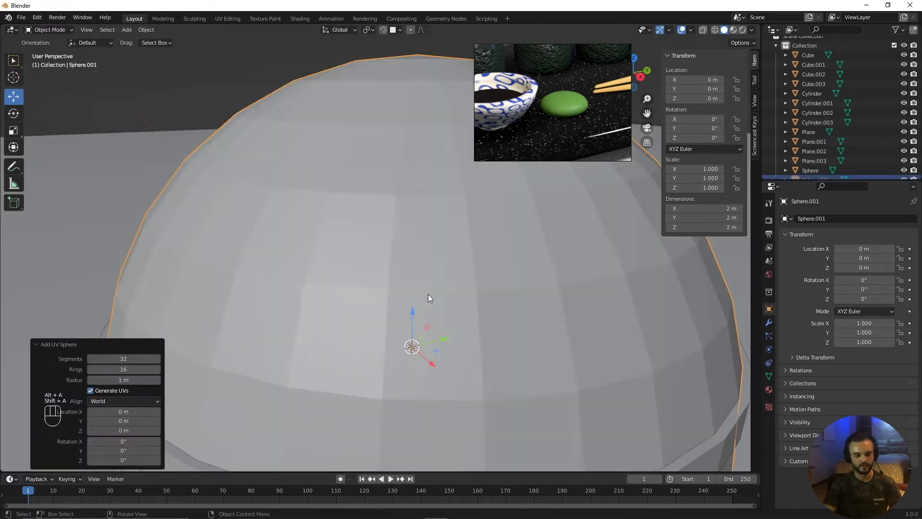
scroll(428, 294, "down", 4)
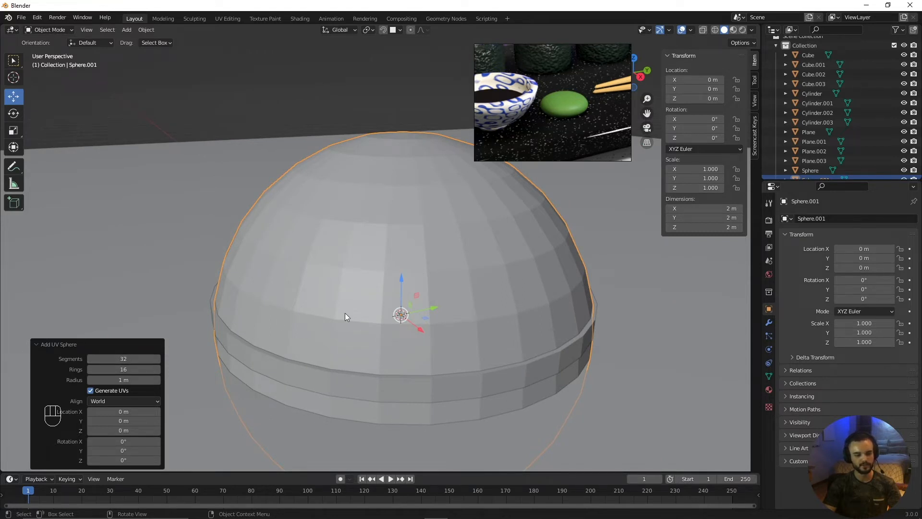
scroll(516, 248, "up", 2)
key("s")
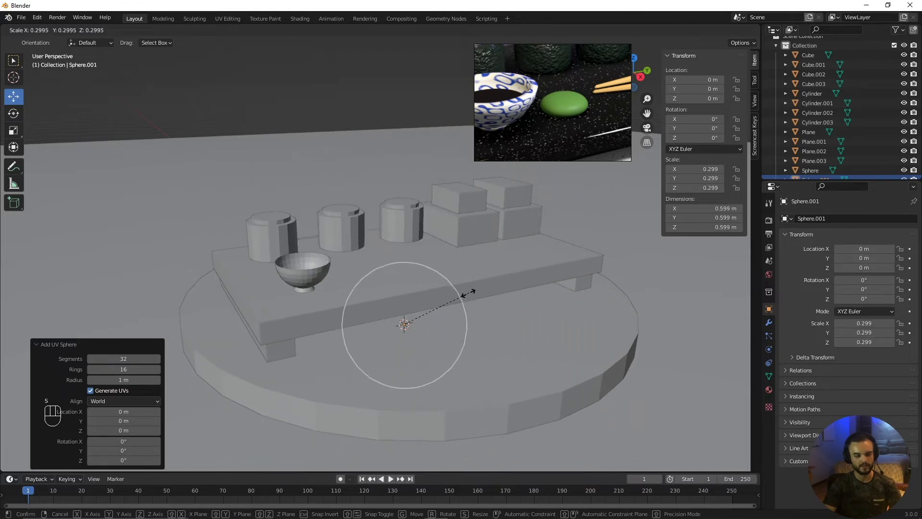
left_click(434, 304)
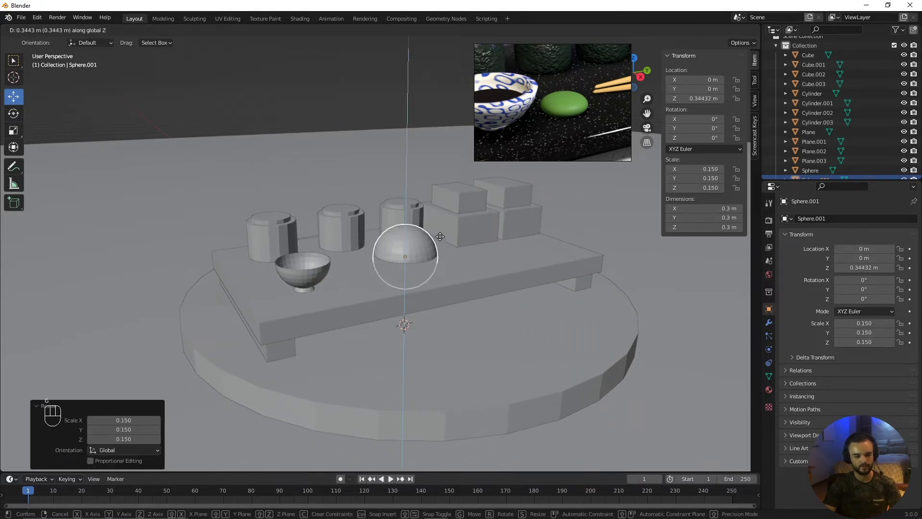
Move the new sphere above the tray to about X 0.231 m, Y -0.276 m and Z 0.484 m.
left_click(436, 219)
key("g")
key("x")
left_click(456, 245)
key("g")
key("y")
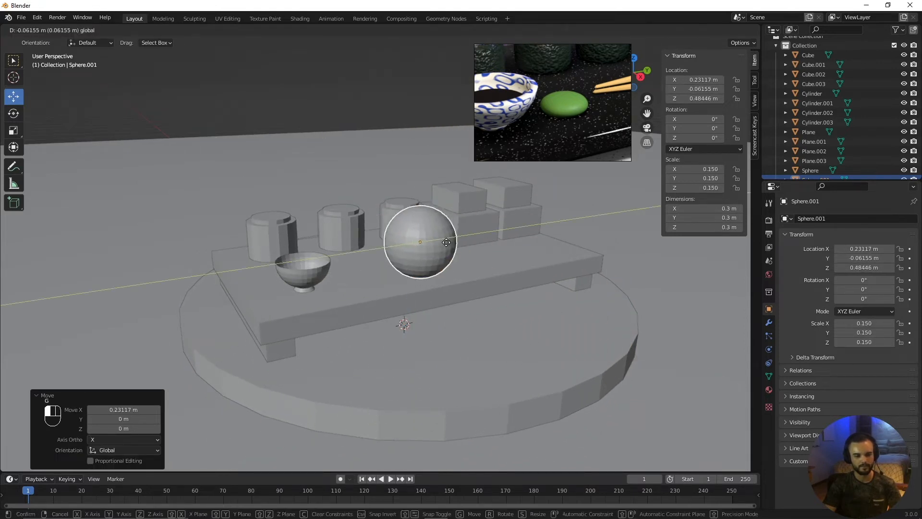
left_click(408, 261)
Shrink the sphere to a diameter of about 0.129 m and lower it to Z about 0.416 m.
scroll(408, 261, "up", 3)
key("s")
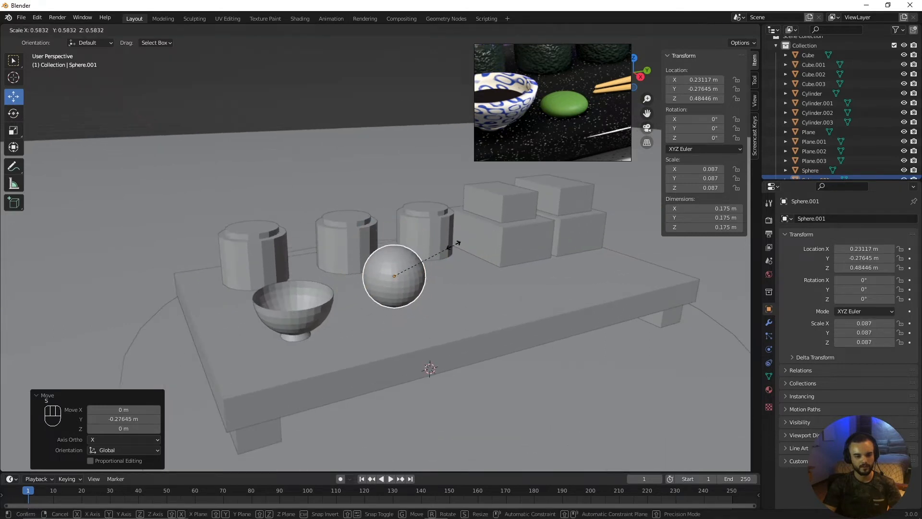
left_click(437, 252)
scroll(426, 232, "up", 3)
key("g")
key("z")
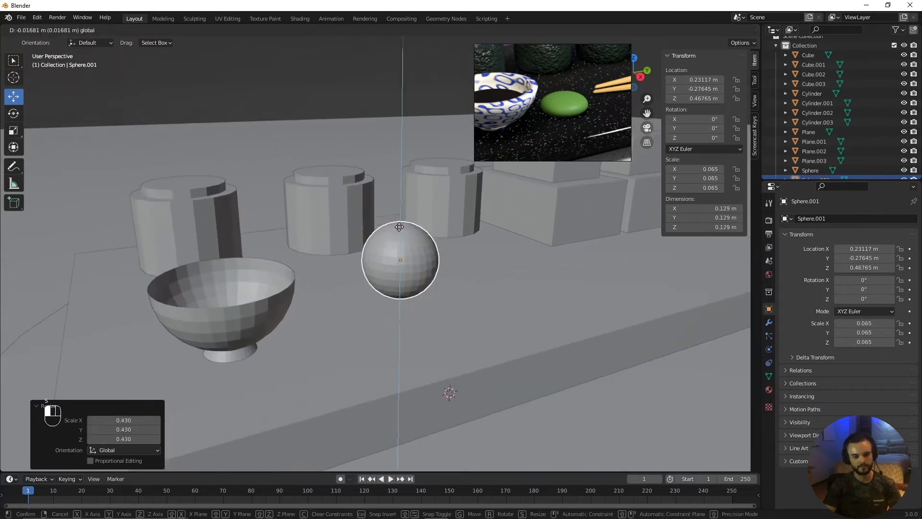
left_click(462, 255)
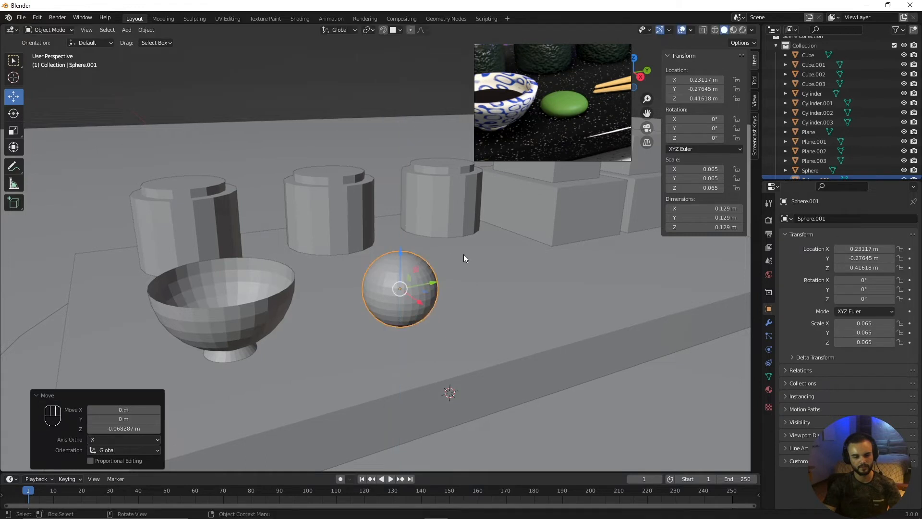
Flatten the sphere along Z to about 0.063 m high and move it beside the bowl, at Y about -0.350 m.
key("s")
key("z")
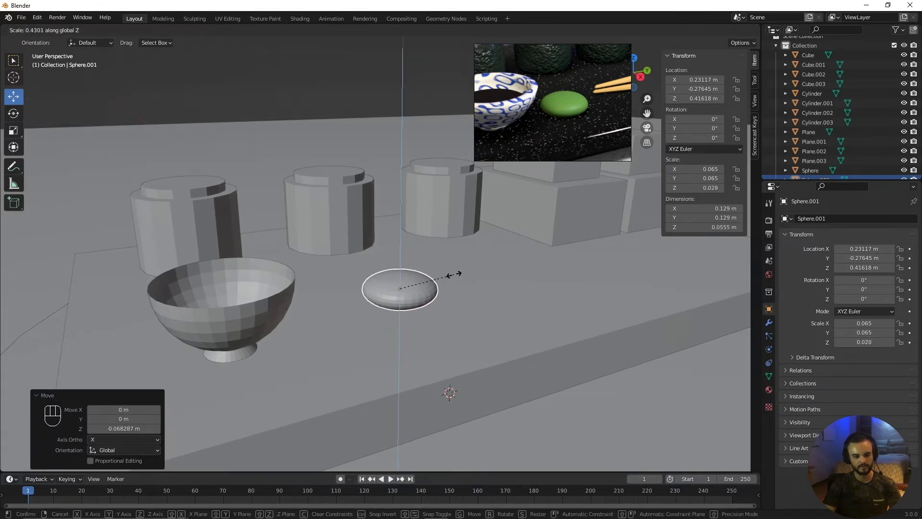
left_click(443, 284)
key("g")
key("y")
left_click(361, 256)
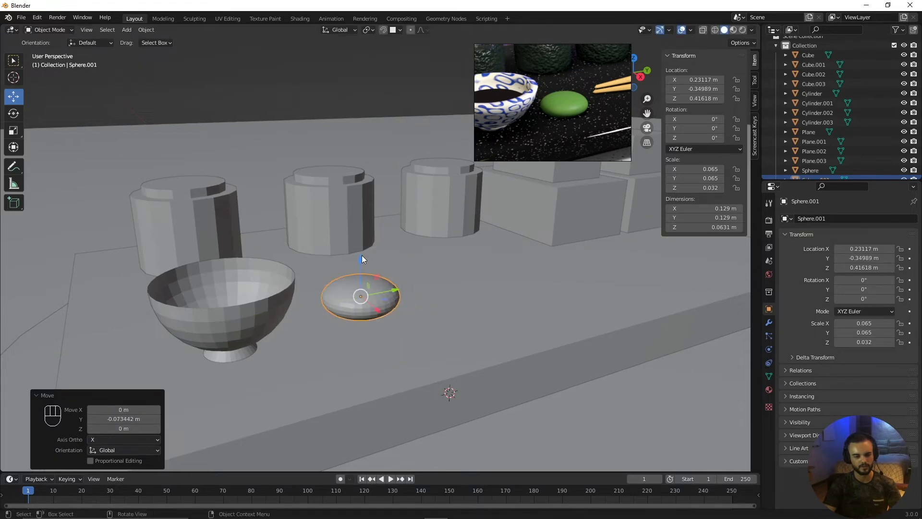
Lower the flattened sphere onto the tray's surface, to Z about 0.3827 m.
key("g")
key("z")
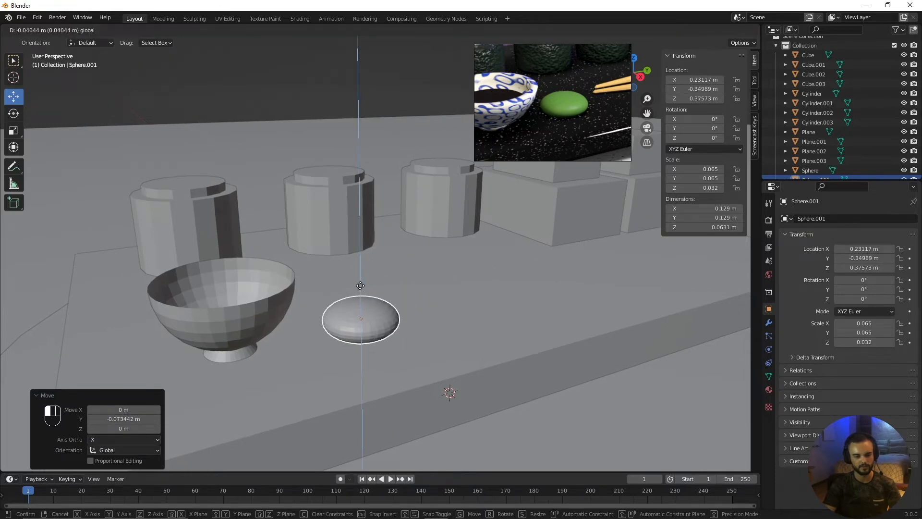
left_click_drag(361, 285, 360, 286)
key("KP_Decimal")
scroll(384, 285, "down", 6)
scroll(412, 283, "up", 1)
middle_click_drag(412, 284, 378, 224)
key("g")
key("z")
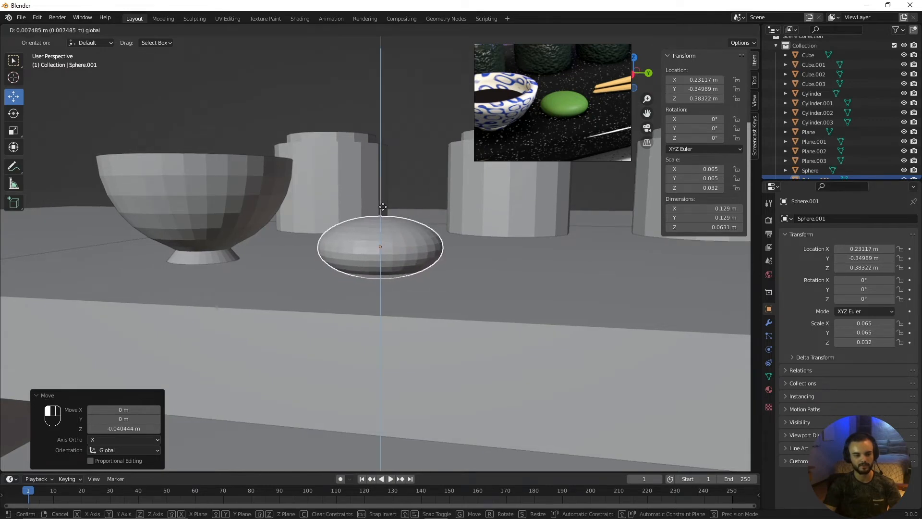
left_click(385, 207)
middle_click_drag(385, 206, 478, 270)
key("alt+a")
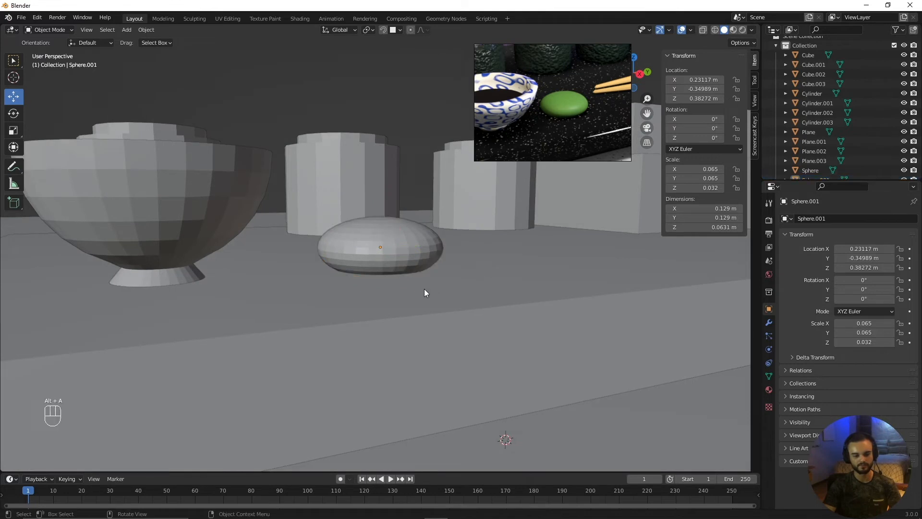
Raise the flattened sphere slightly along Z to about 0.3833 m.
scroll(425, 291, "up", 2)
scroll(423, 289, "down", 2)
left_click(402, 257)
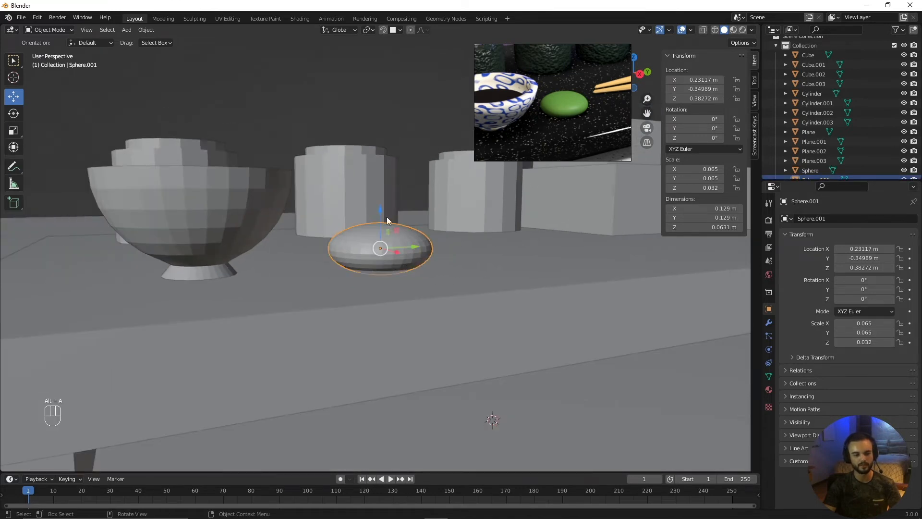
key("g")
key("z")
left_click_drag(380, 208, 380, 207)
scroll(395, 284, "up", 3)
key("alt+a")
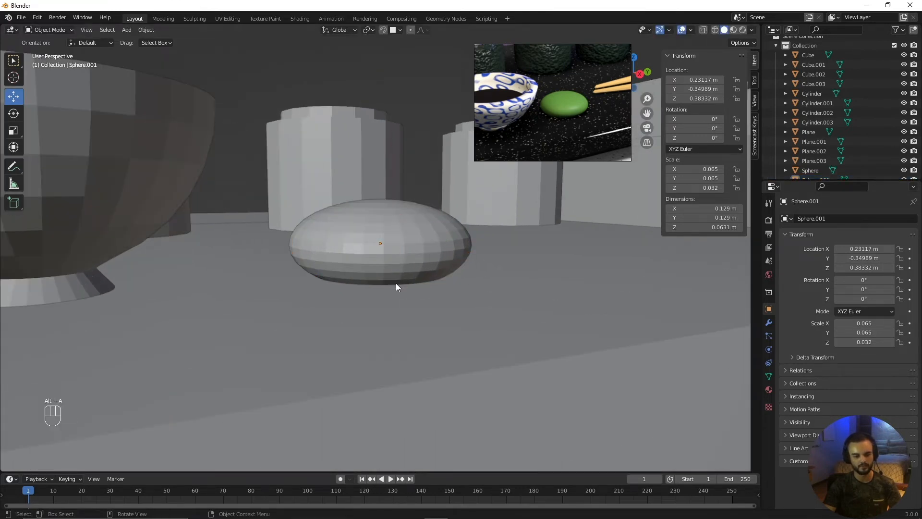
Compare the flattened sphere with the reference image, and bring the reference's chopsticks into view.
scroll(396, 284, "down", 2)
middle_click_drag(396, 283, 425, 282)
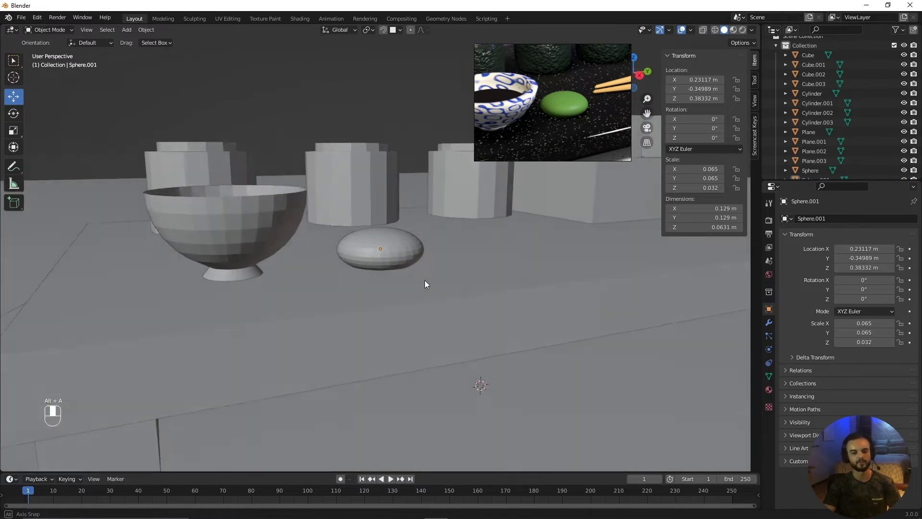
scroll(406, 315, "up", 3)
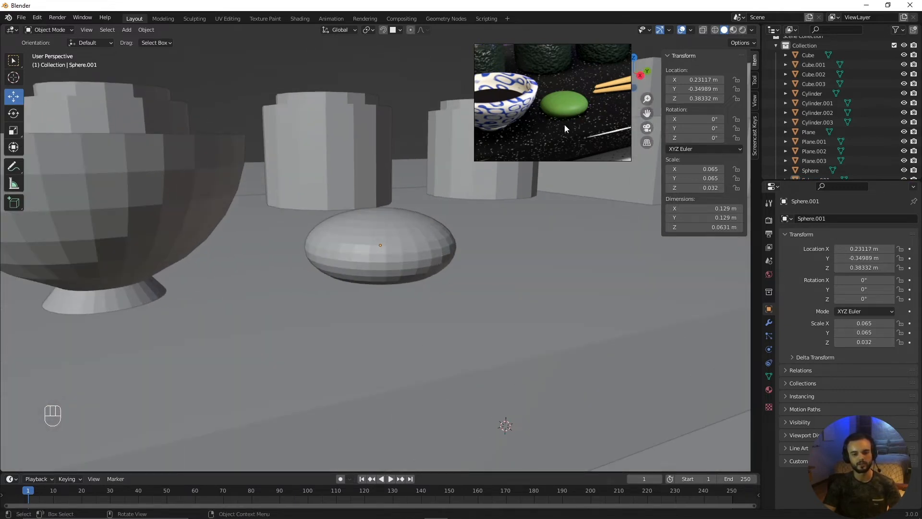
middle_click_drag(564, 125, 598, 116)
mouse_move(394, 332)
middle_mouse_down()
mouse_move(339, 332)
mouse_move(362, 344)
mouse_move(366, 389)
mouse_move(387, 360)
mouse_move(410, 357)
mouse_move(380, 343)
middle_mouse_up()
scroll(386, 335, "down", 3)
middle_click_drag(457, 263, 415, 284, "shift")
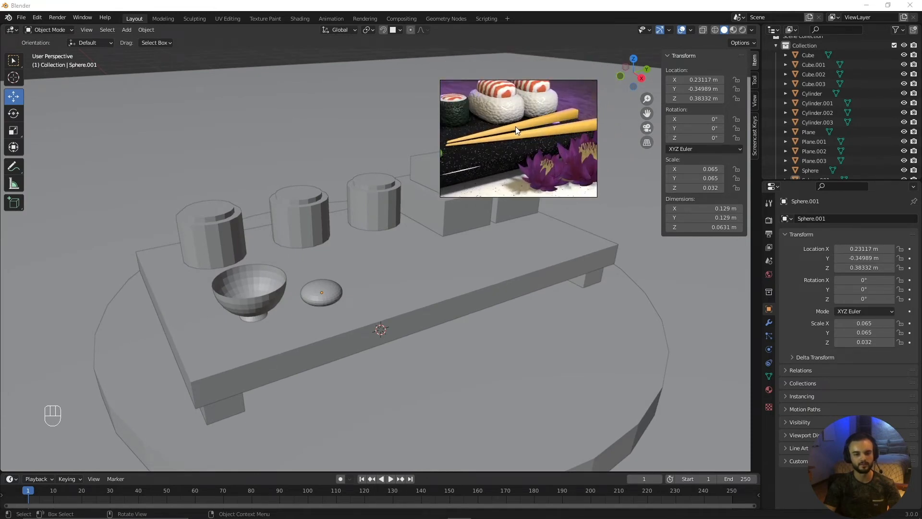
mouse_move(431, 256)
middle_mouse_down()
mouse_move(456, 263)
mouse_move(436, 260)
middle_mouse_up()
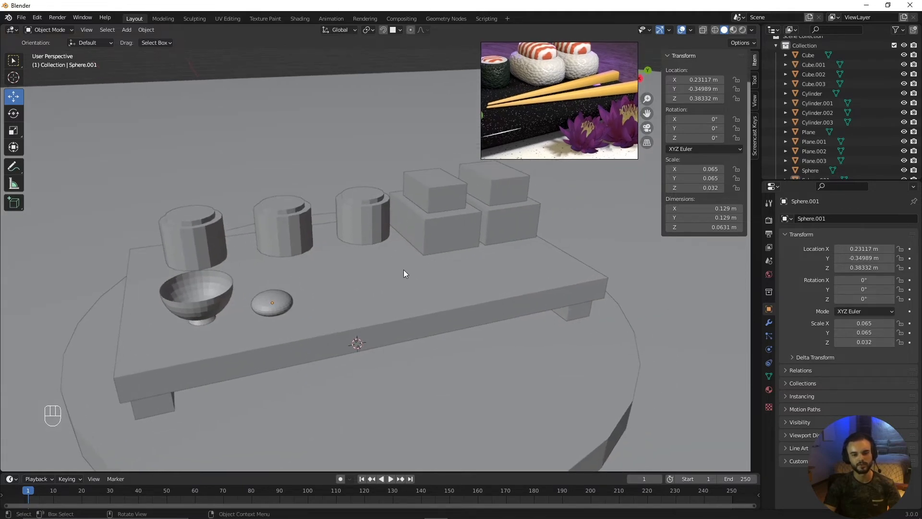
Add a cube and scale it down uniformly to about 0.097, about 0.195 m per side.
key("shift+a")
mouse_move(395, 306)
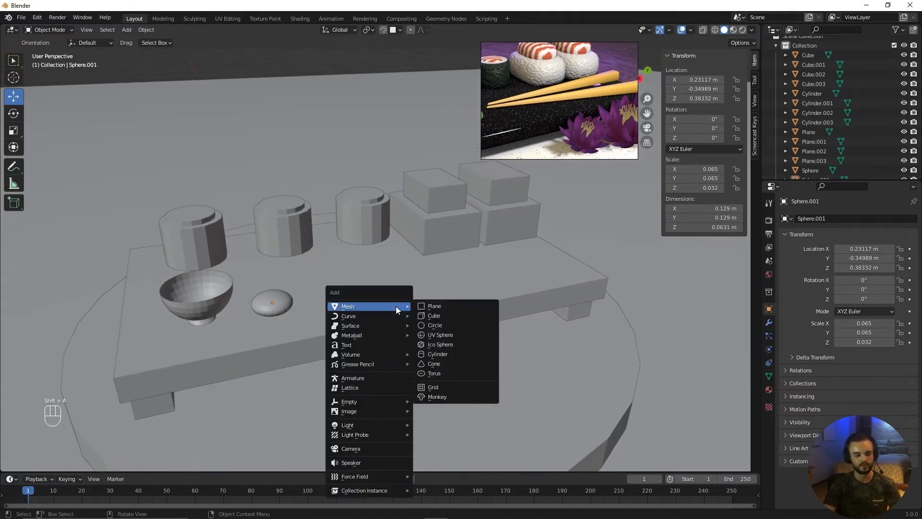
left_click(436, 317)
scroll(436, 339, "down", 4)
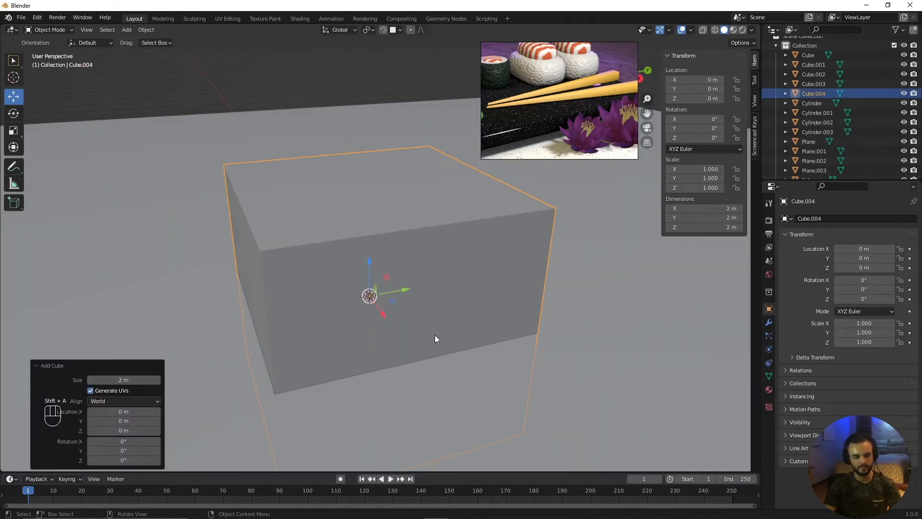
key("s")
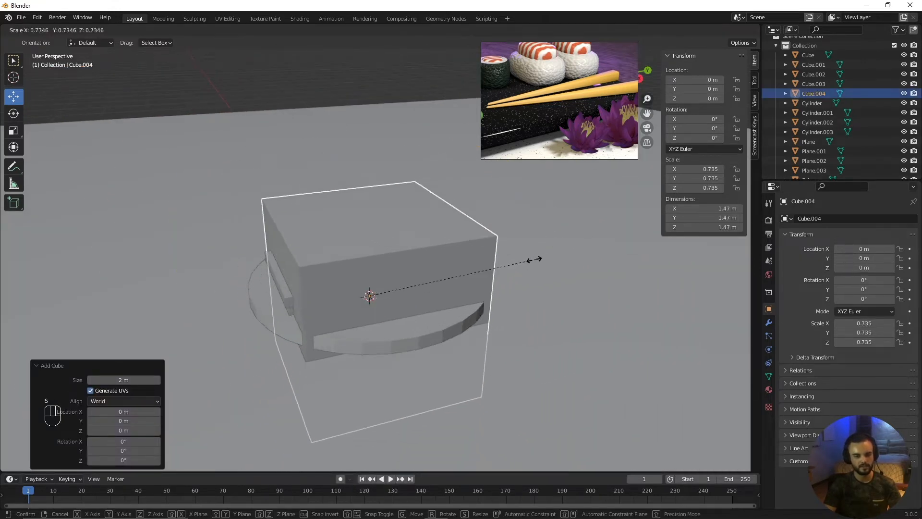
left_click(388, 286)
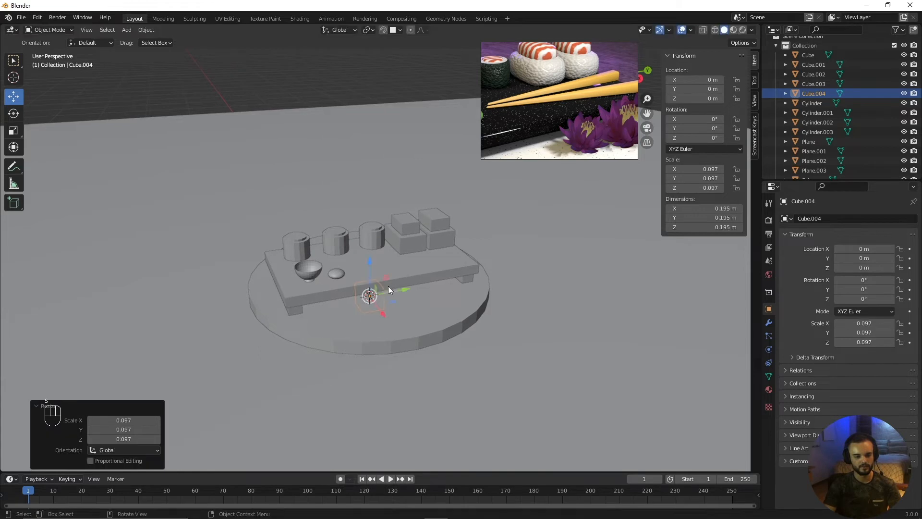
Raise the new cube to Z about 0.346 m and move it along X to about 0.172 m.
left_click_drag(368, 262, 368, 221)
scroll(361, 300, "up", 3)
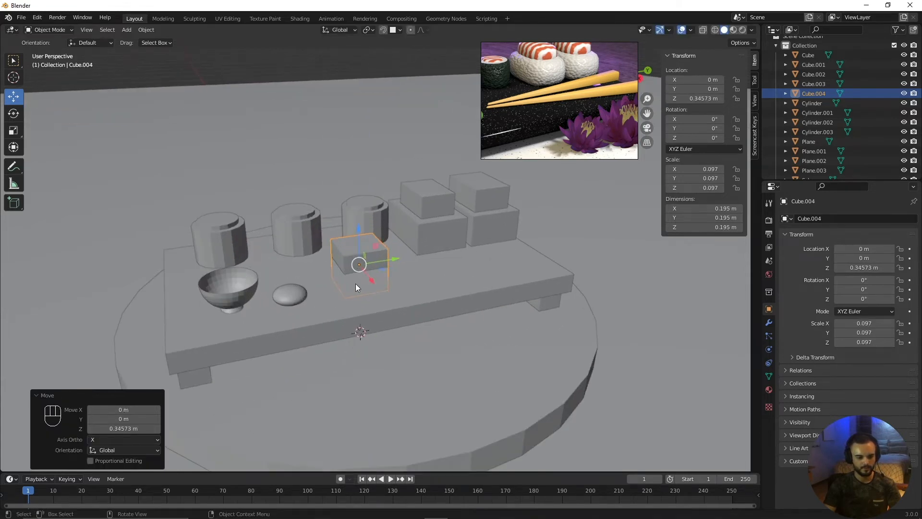
left_click_drag(371, 280, 386, 297)
Scale the cube down uniformly to roughly a chopstick's thickness.
scroll(390, 305, "up", 2)
middle_click_drag(389, 305, 508, 279)
key("s")
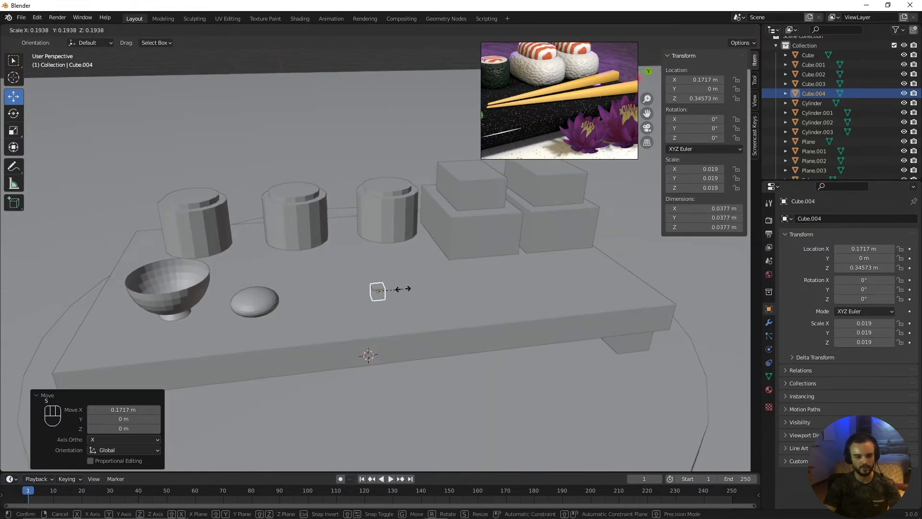
Scale down the small cube above the board and set its X, Y and Z dimensions to 0.03 m.
left_click(403, 292)
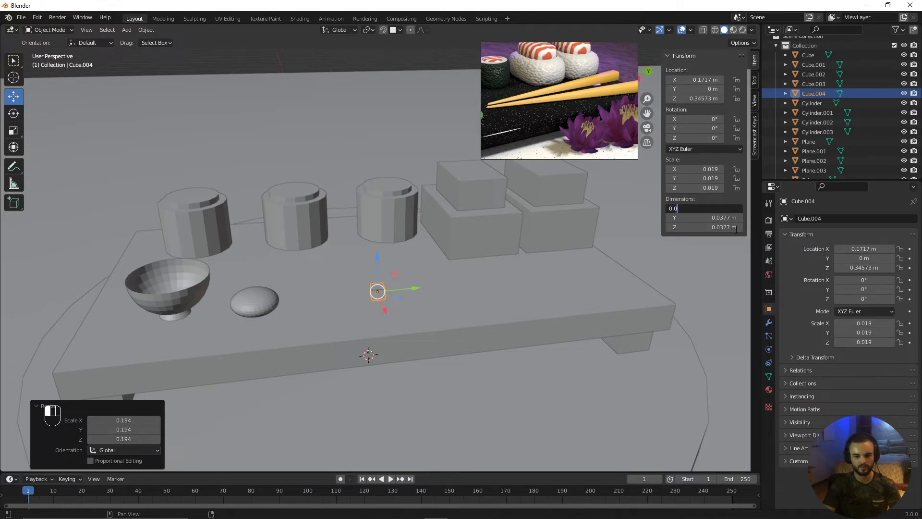
key("Return")
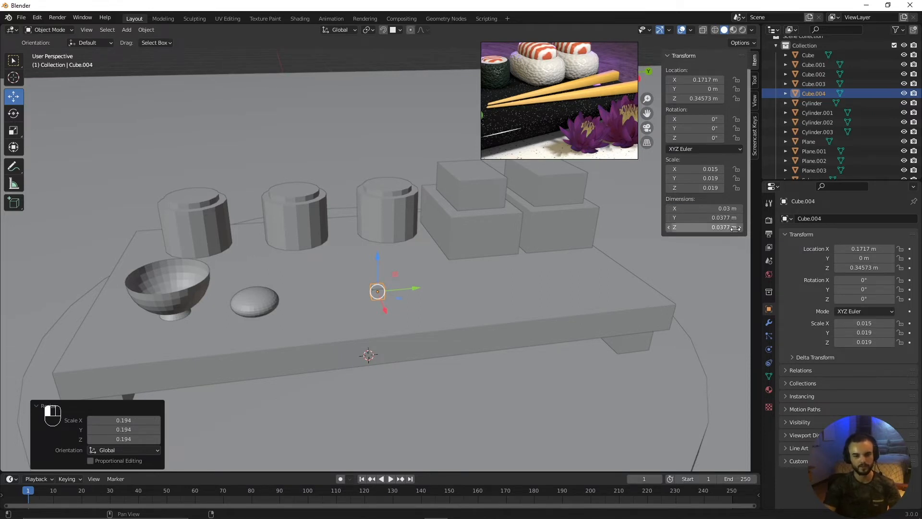
left_click(715, 218)
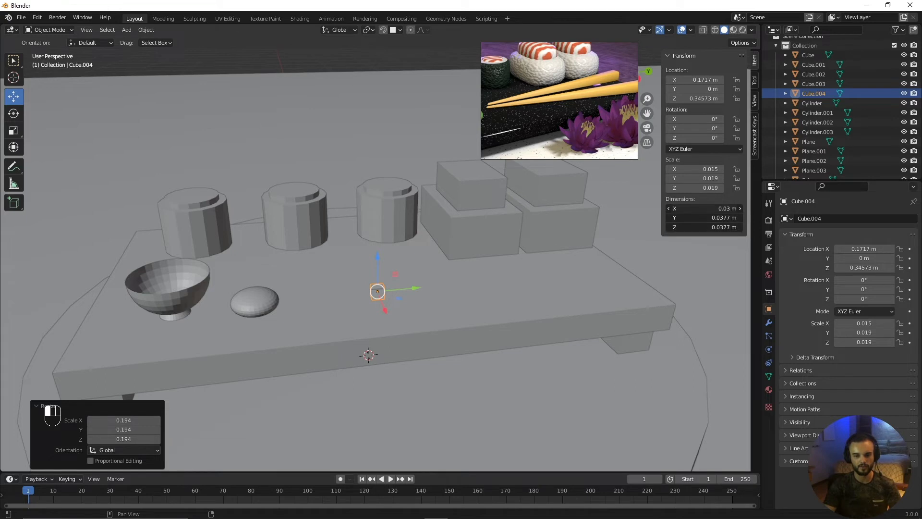
key("Escape")
left_click_drag(684, 209, 699, 227)
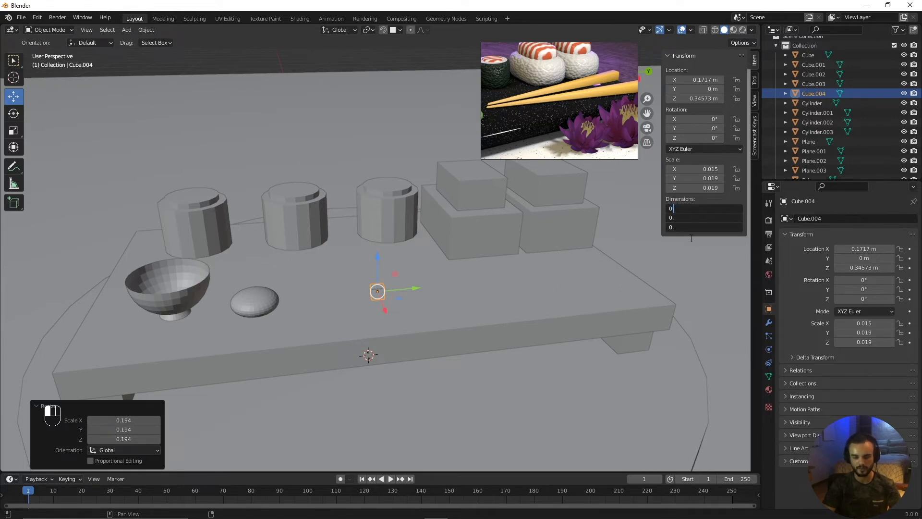
key("Return")
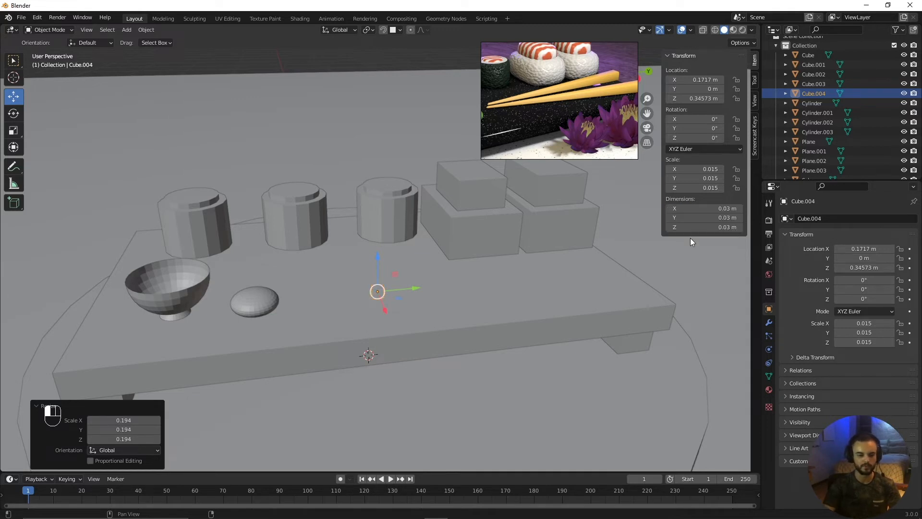
Raise the small cube about 0.093 m along the Z axis.
left_click_drag(378, 261, 377, 225)
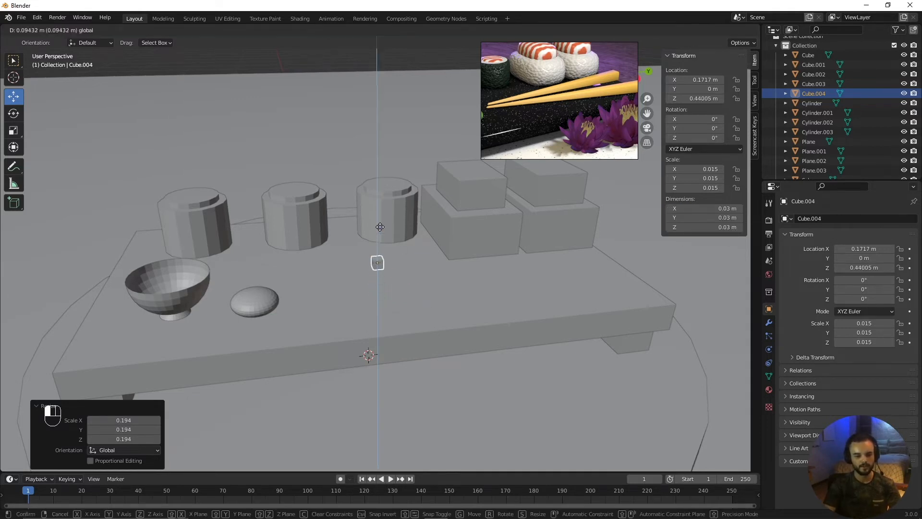
scroll(393, 276, "up", 4)
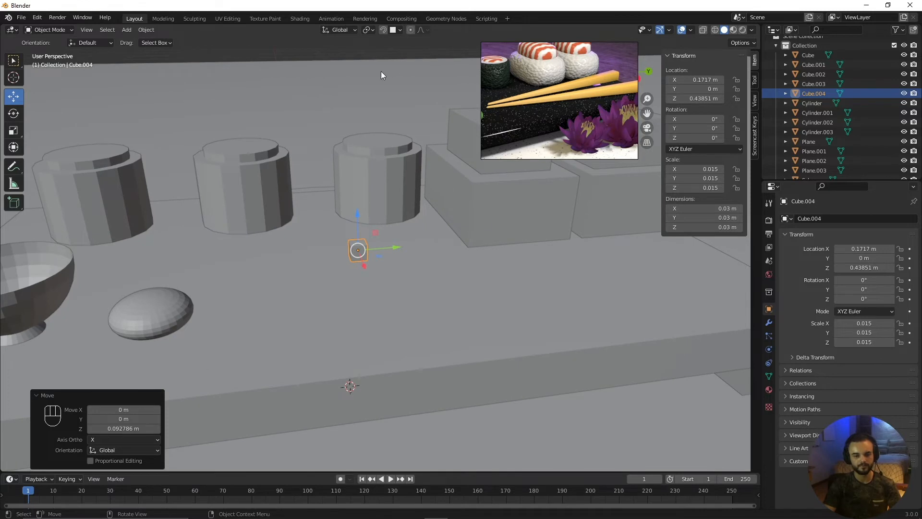
left_click(382, 72)
In Edit Mode, move the small cube's side face about 0.61 m along Y to stretch it into a chopstick.
left_click(356, 257)
middle_click_drag(411, 267, 365, 269)
key("Tab")
left_click(468, 275)
left_click(414, 262)
scroll(362, 269, "up", 5)
key("3")
left_click(349, 267)
scroll(384, 274, "down", 6)
key("g")
key("y")
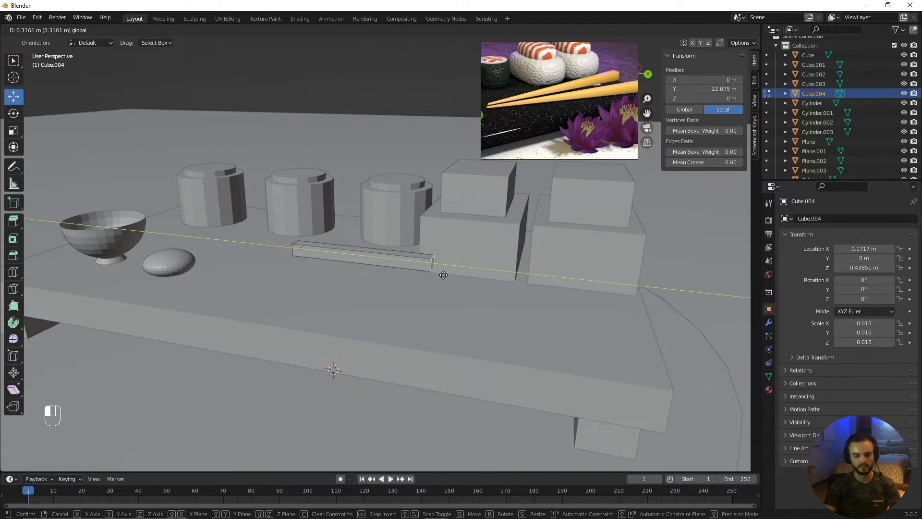
left_click(605, 283)
Enlarge the chopstick's far end face by a factor of 1.5, then reduce it slightly by 0.947.
middle_click_drag(606, 283, 442, 313)
scroll(443, 313, "up", 3)
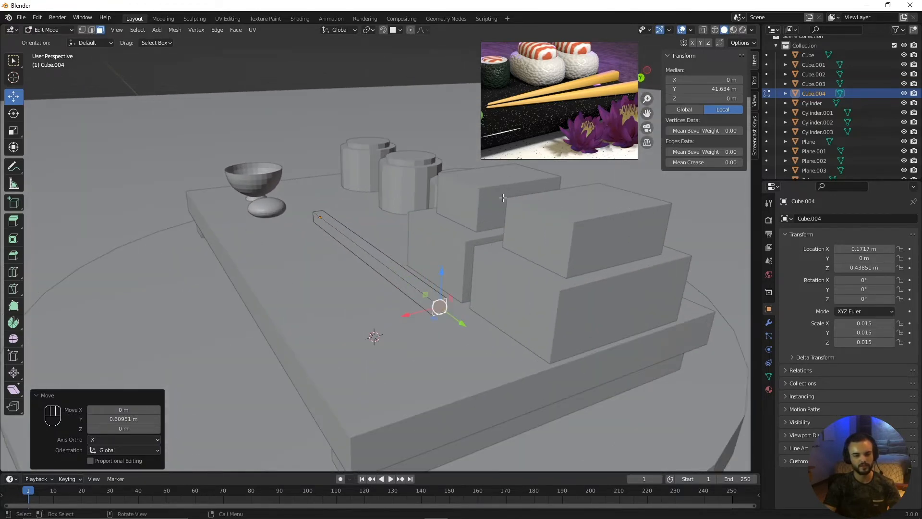
scroll(493, 116, "up", 2)
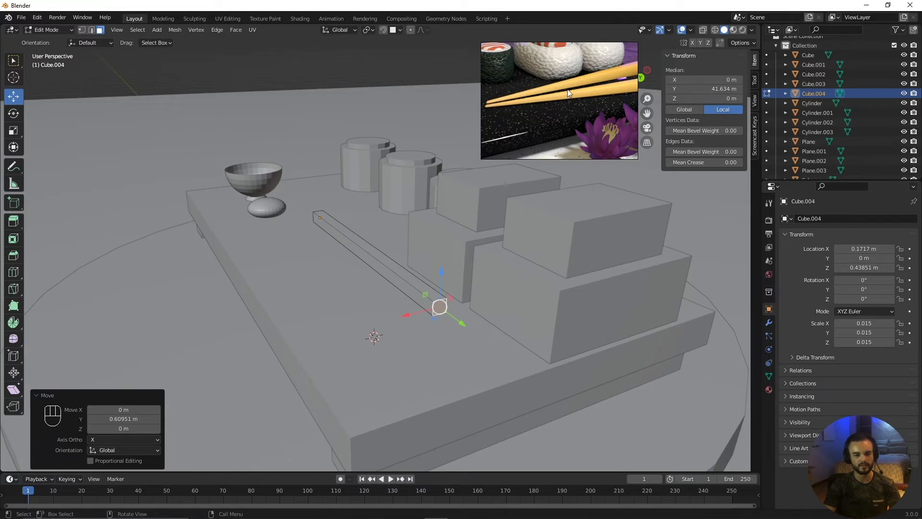
scroll(569, 92, "down", 1)
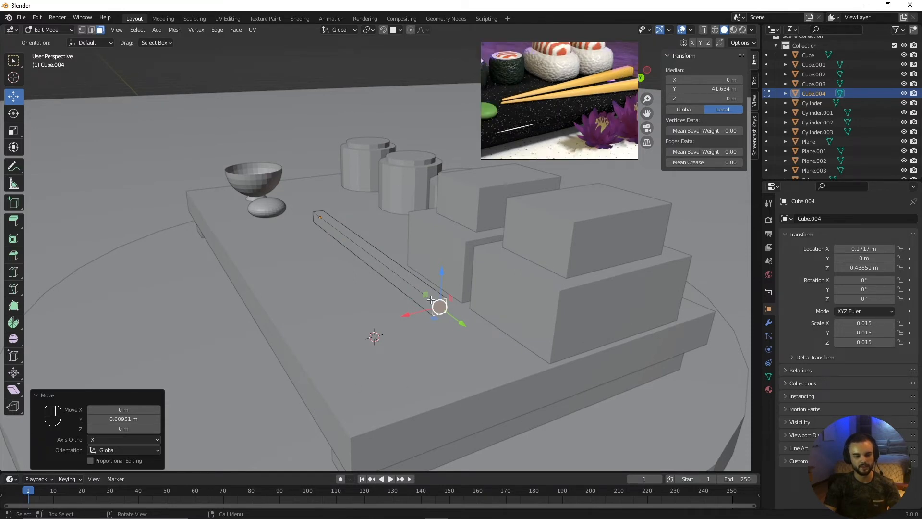
key("s")
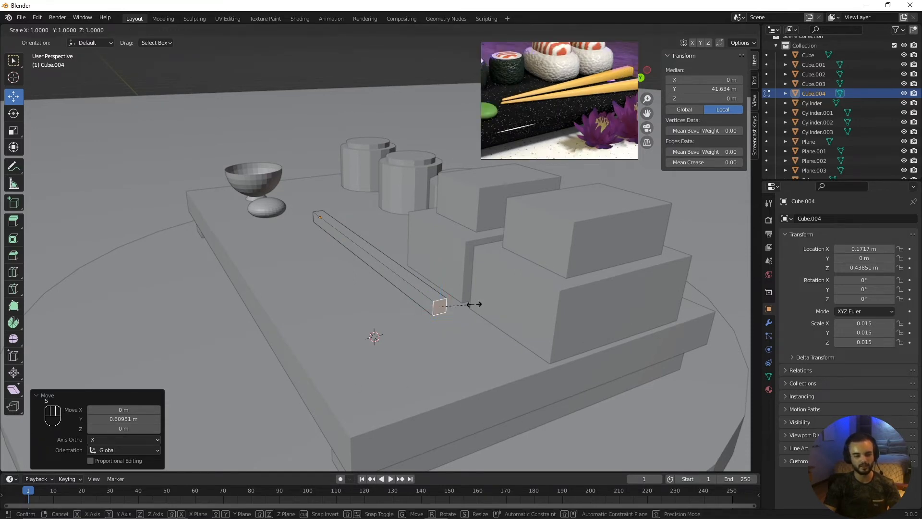
left_click(491, 313)
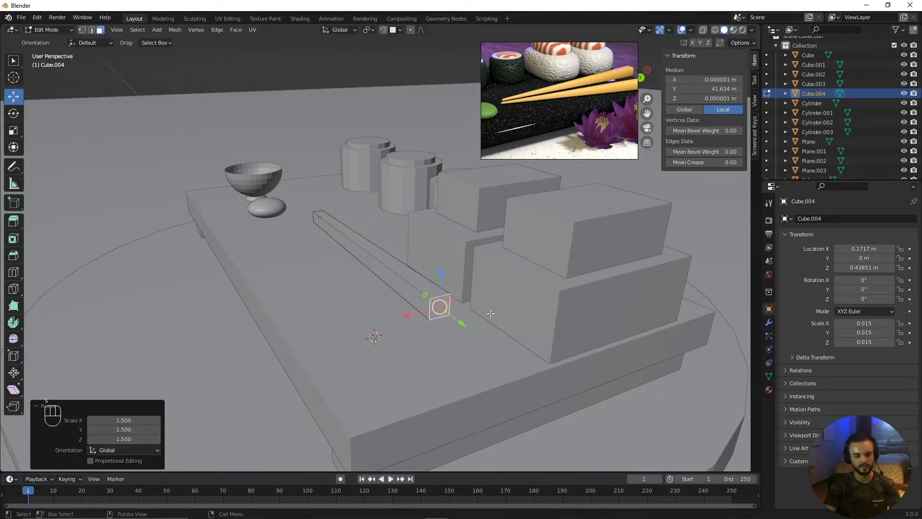
key("s")
left_click(518, 309)
Scale down the chopstick's near end face in several passes to taper it into a thin tip.
middle_click_drag(383, 311, 468, 292)
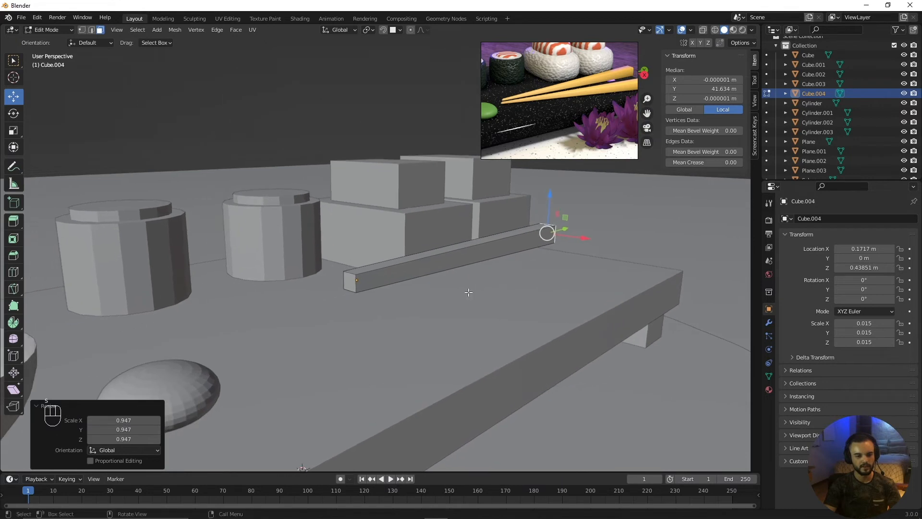
left_click(348, 283)
key("s")
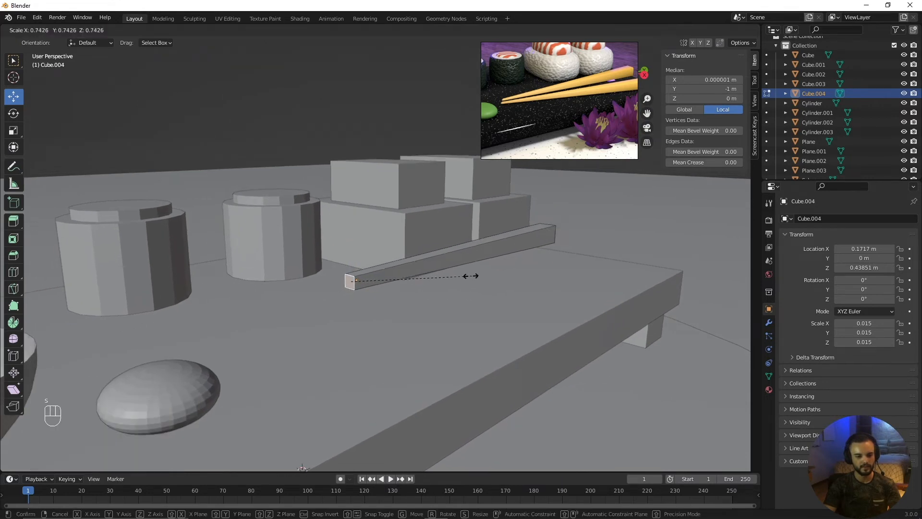
left_click(438, 275)
middle_click_drag(438, 276, 510, 289)
key("s")
left_click(506, 289)
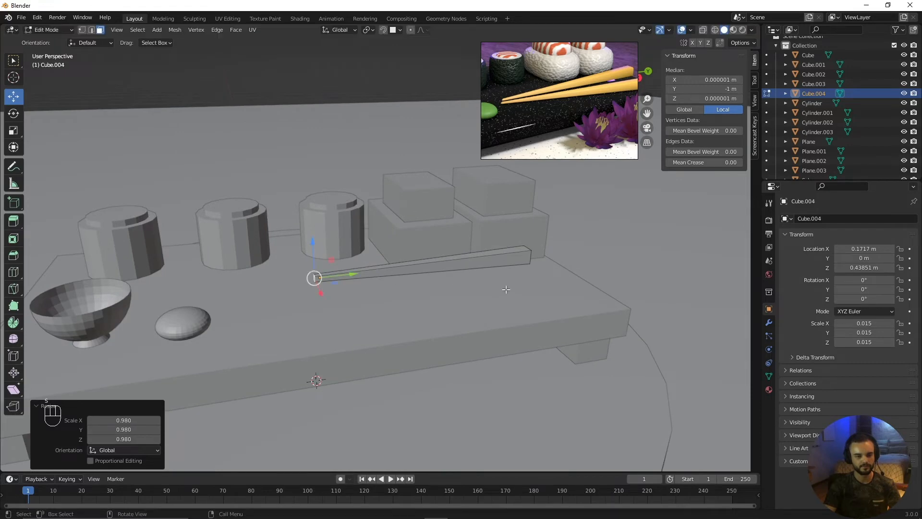
key("s")
left_click(528, 298)
Extend the chopstick's thick end face along Y to an overall length of about 0.689 m and return to Object Mode.
scroll(480, 317, "up", 3)
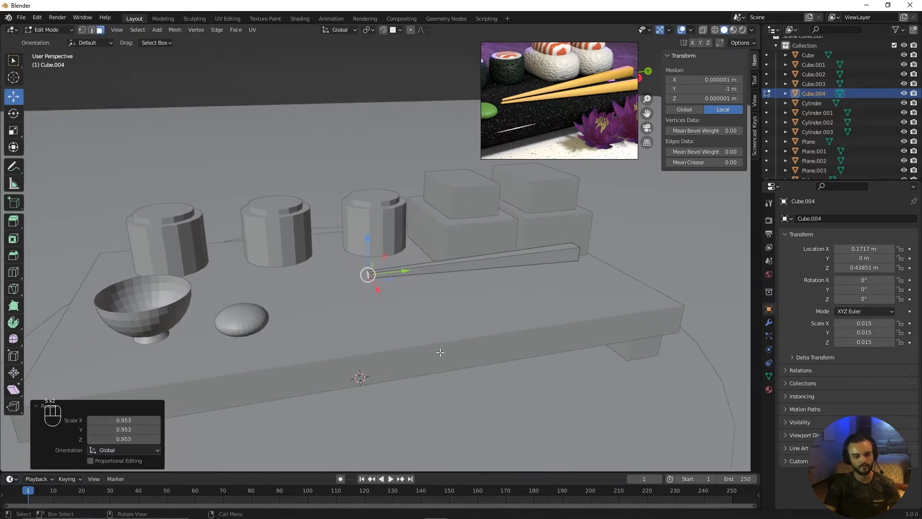
scroll(500, 345, "down", 3)
middle_click_drag(446, 340, 468, 336)
middle_click_drag(519, 331, 432, 342)
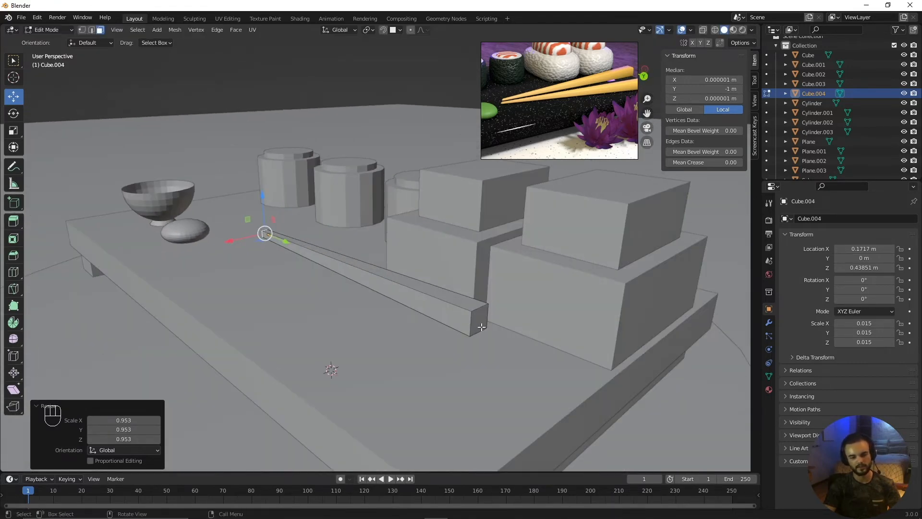
left_click(482, 323)
left_click_drag(493, 326, 515, 333)
middle_click_drag(480, 330, 358, 301)
scroll(423, 330, "down", 2)
key("Tab")
left_click(341, 334)
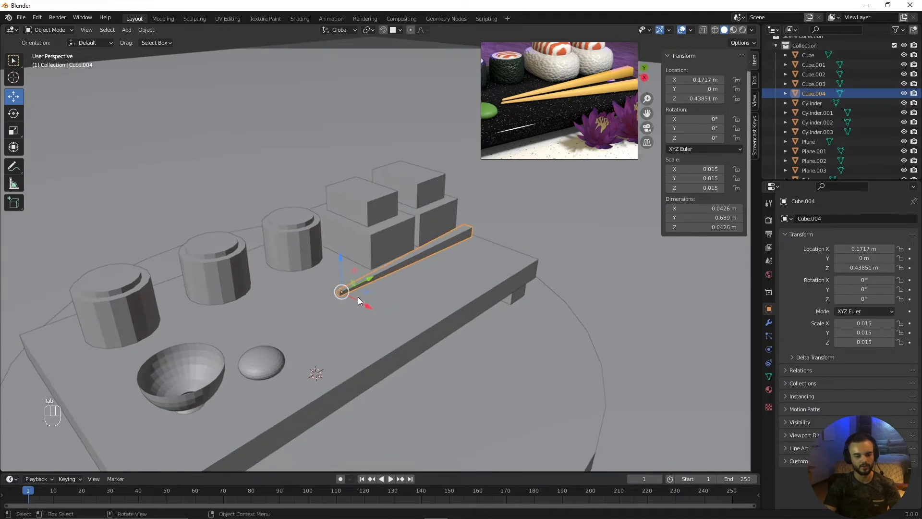
With snapping enabled, lower the chopstick about 0.056 m along Z towards the board.
scroll(359, 300, "up", 3)
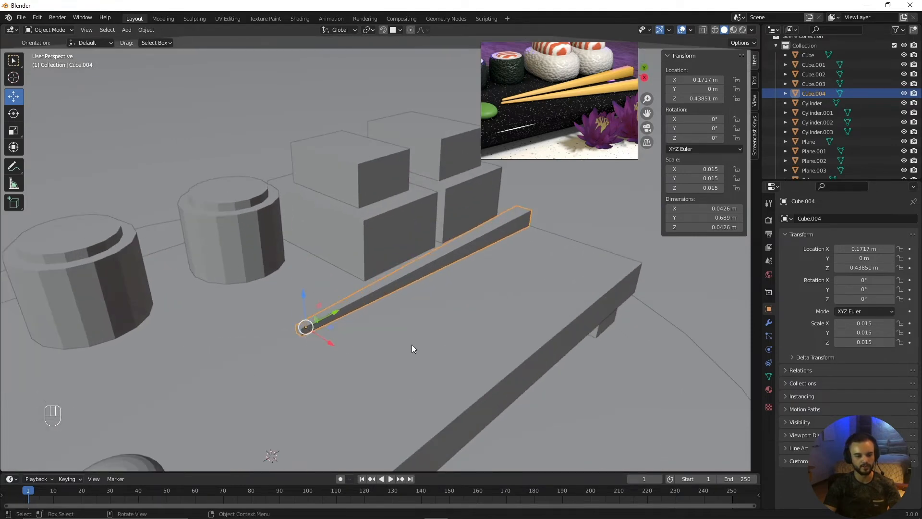
scroll(411, 344, "down", 4)
middle_click_drag(422, 330, 295, 252)
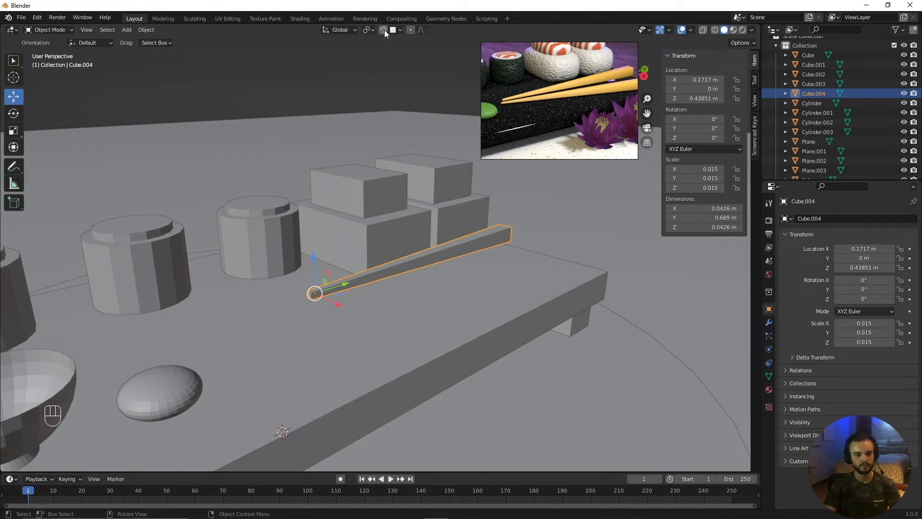
left_click_drag(313, 257, 315, 283)
middle_click_drag(436, 328, 330, 315)
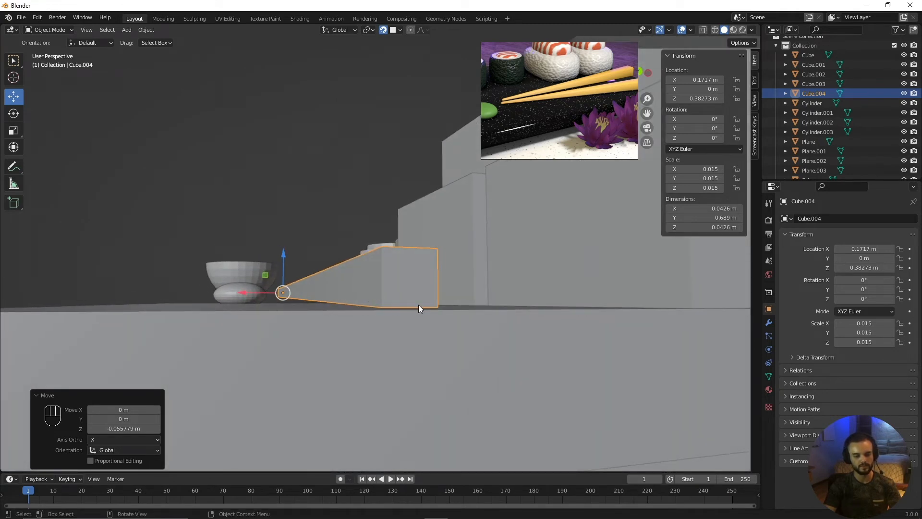
Set the chopstick's origin to its geometry.
middle_click_drag(291, 314, 393, 290)
scroll(382, 289, "down", 2)
right_click(399, 282)
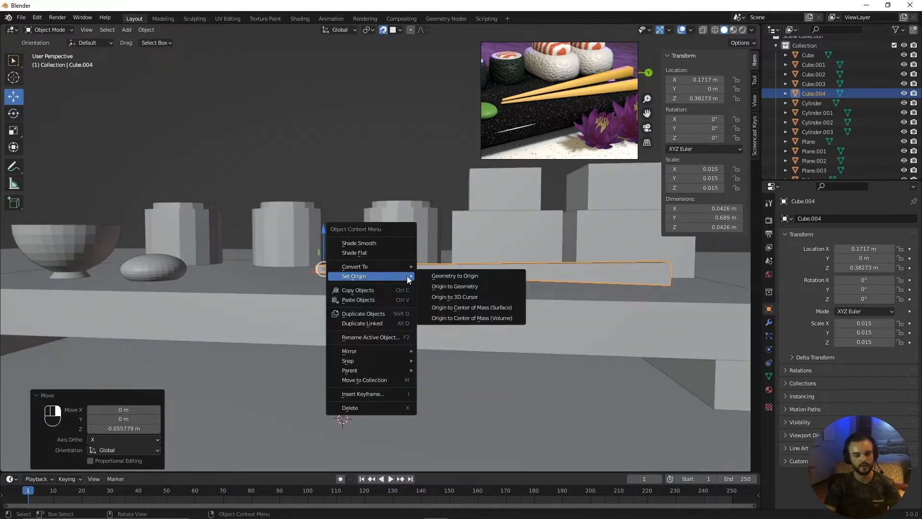
left_click(436, 285)
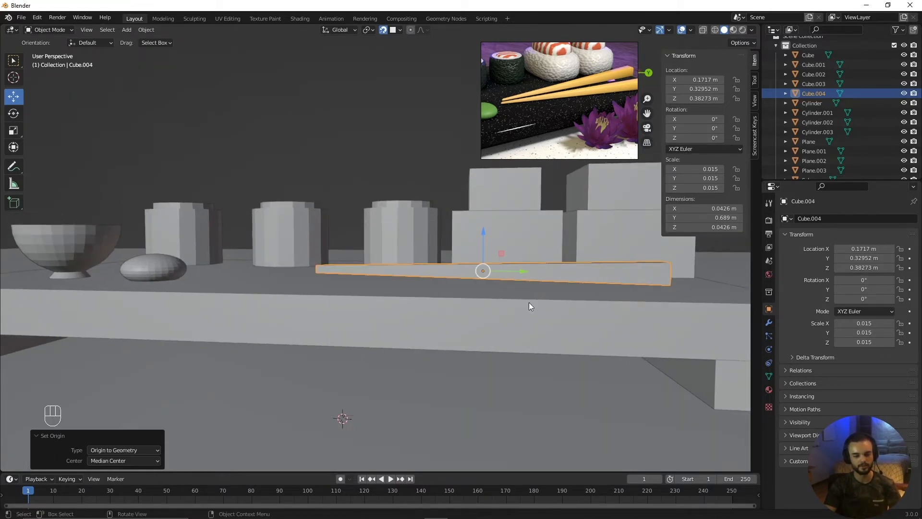
Rotate the chopstick about 0.85° around the X axis to level its underside with the board.
scroll(473, 301, "up", 3)
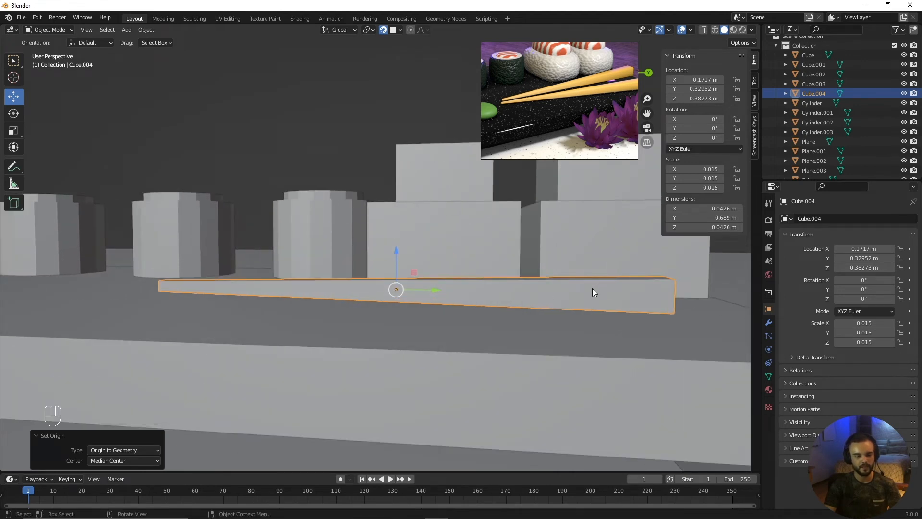
key("r")
right_click(594, 280)
key("r")
key("x")
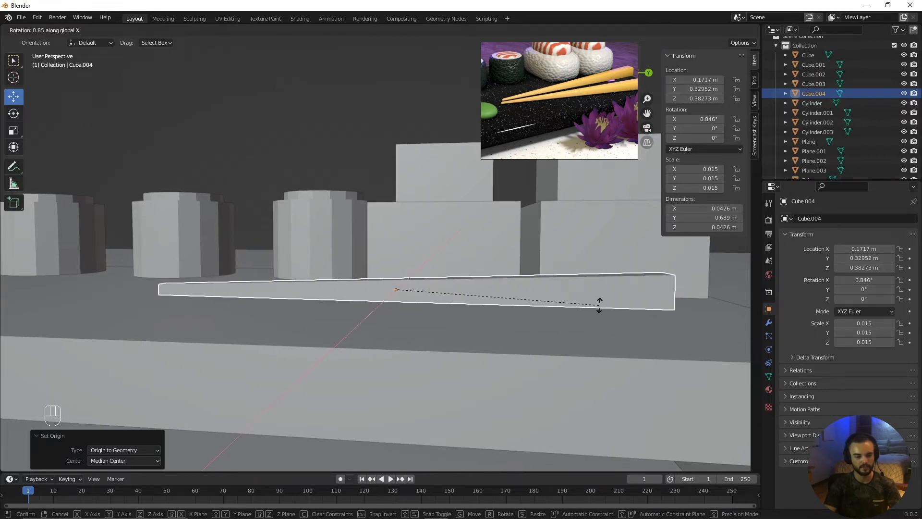
left_click(595, 309)
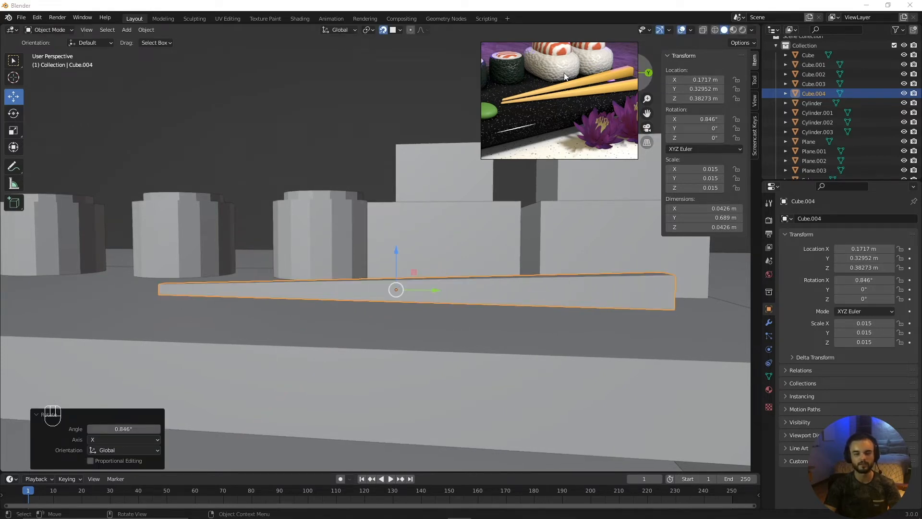
Move the reference image off the navigation gizmo and, in the side view, lower the chopstick about 0.0075 m along Z onto the board.
left_click_drag(564, 73, 119, 82)
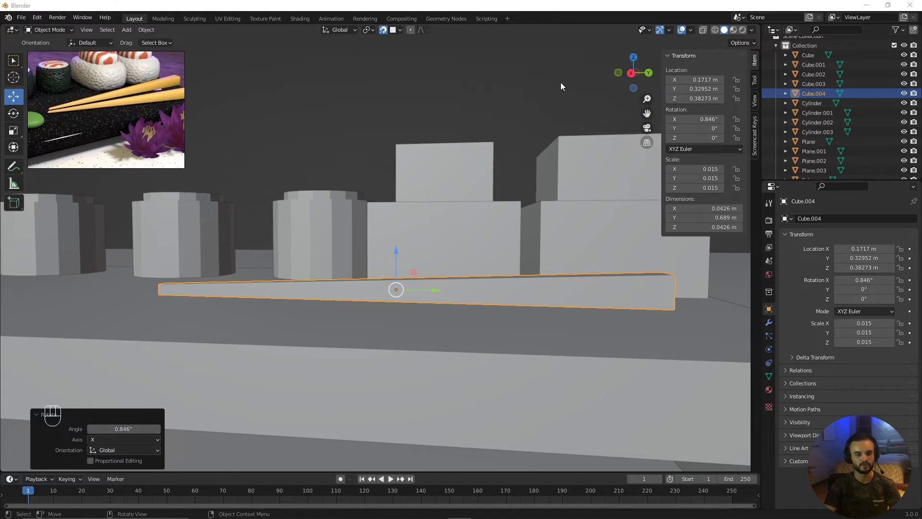
left_click(619, 72)
left_click(649, 73)
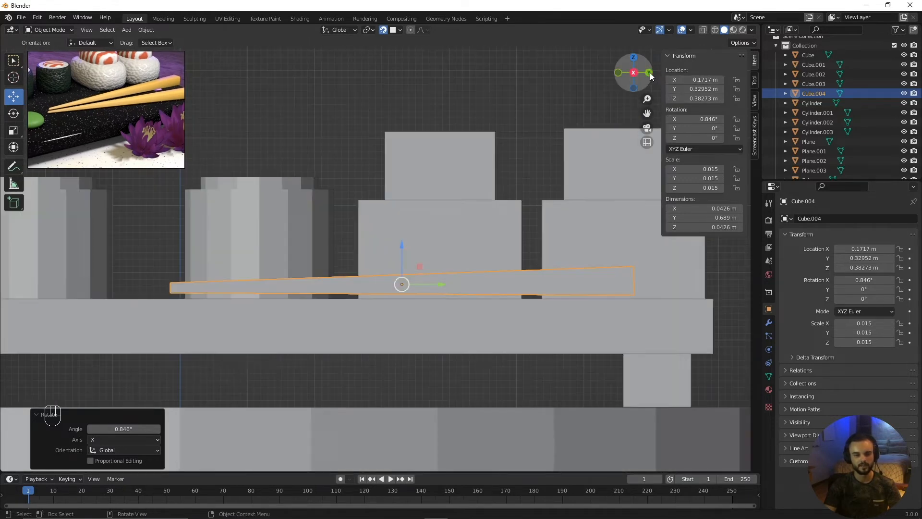
scroll(421, 285, "up", 3)
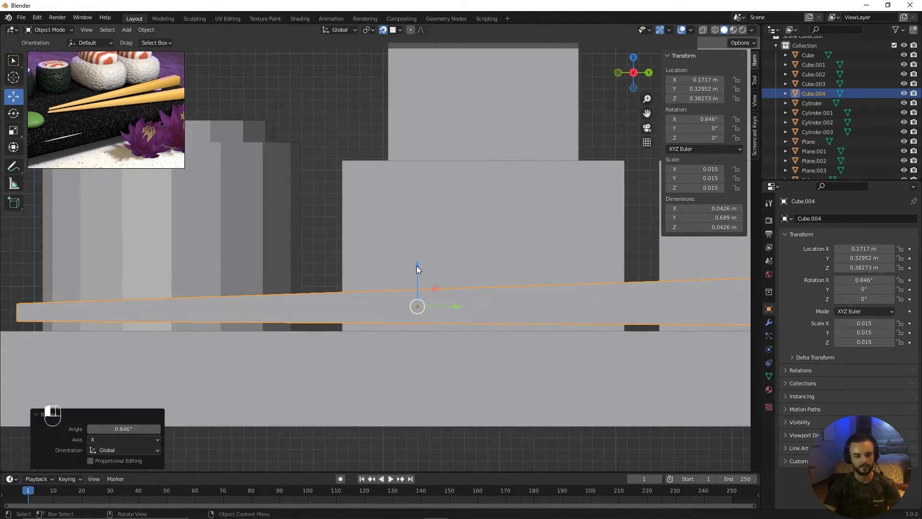
key("g")
key("z")
left_click(421, 284)
scroll(468, 281, "down", 3)
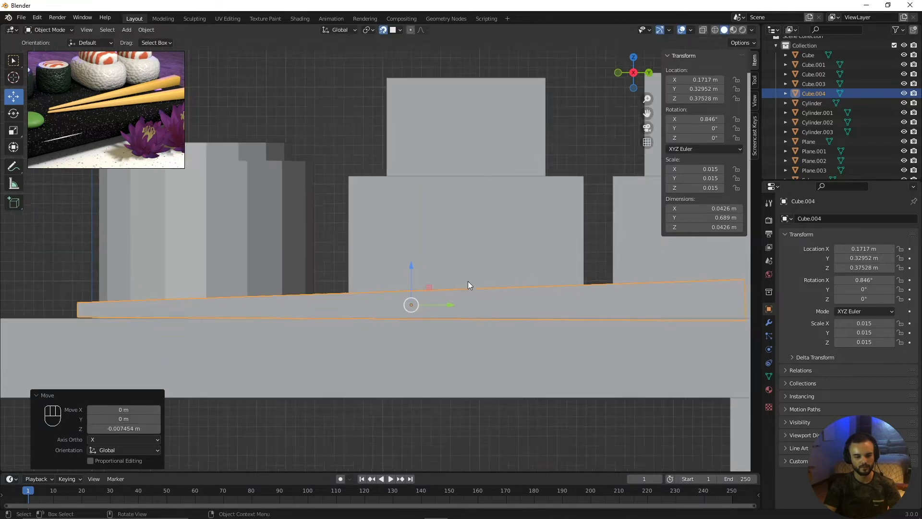
scroll(464, 288, "up", 1)
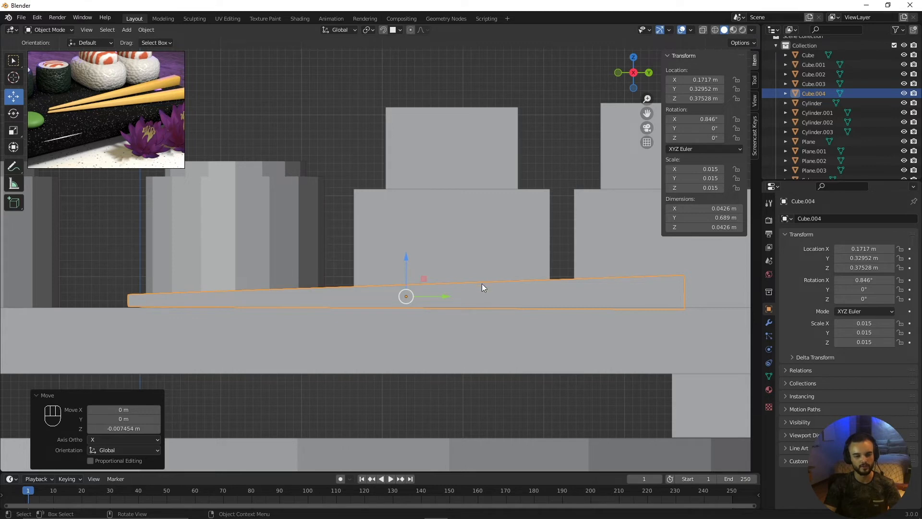
key("alt+a")
middle_click_drag(482, 287, 440, 296)
left_click(421, 278)
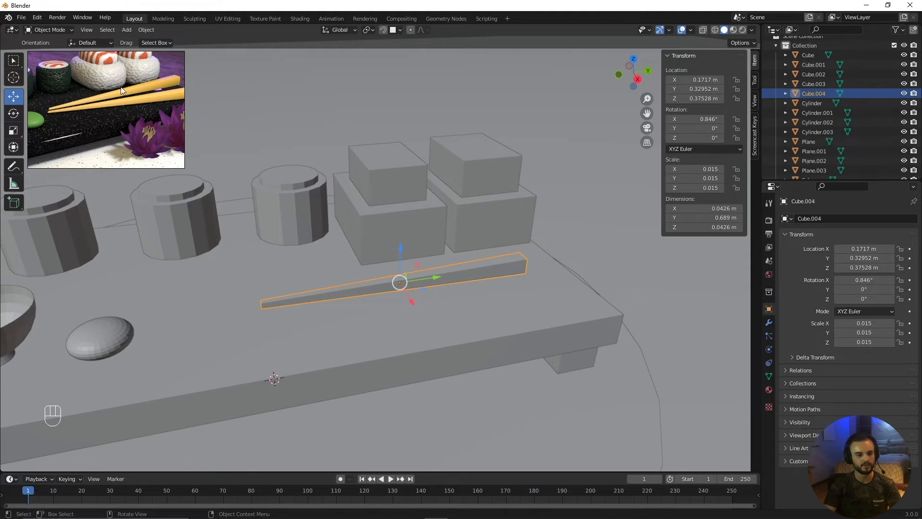
key("r")
key("z")
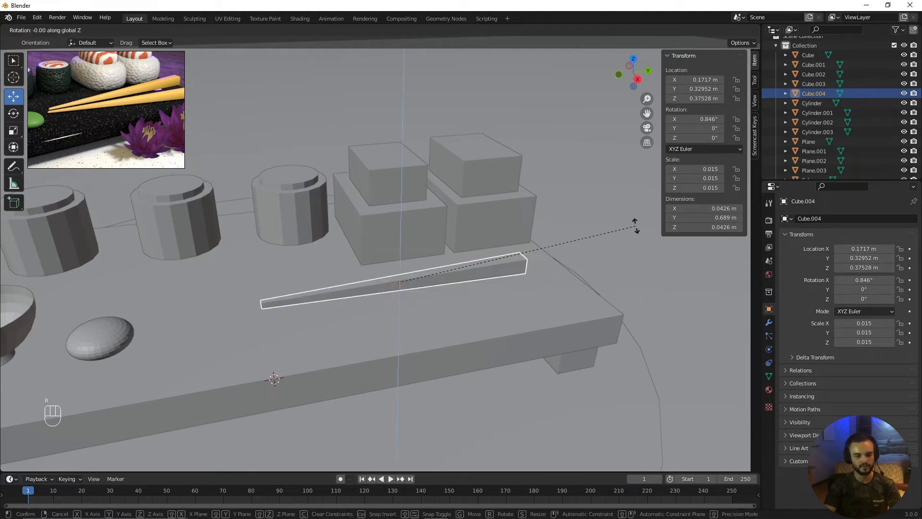
right_click(633, 226)
Rotate the chopstick about 7.66° around the Z axis.
key("r")
key("z")
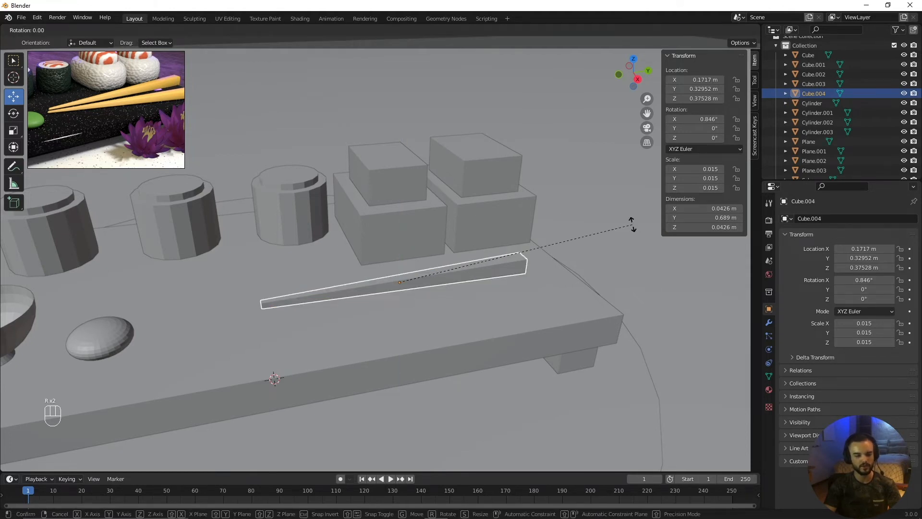
left_click(609, 197)
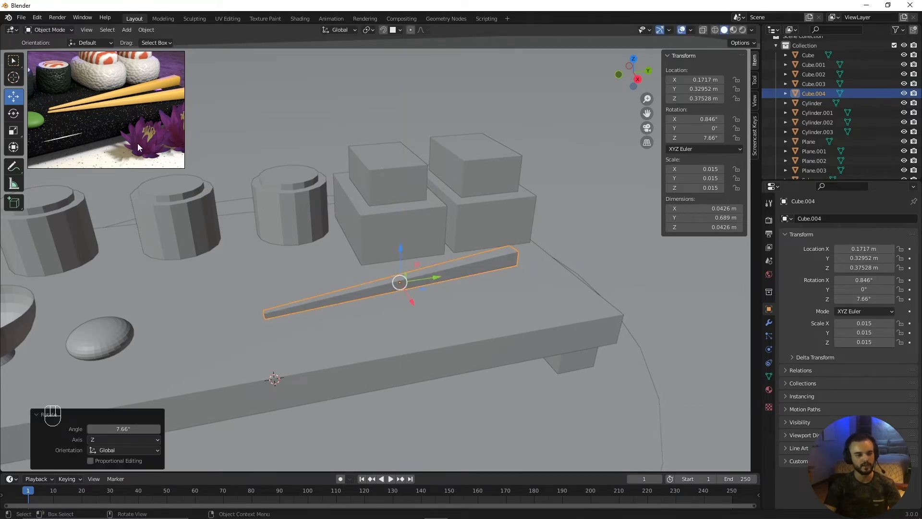
Duplicate the chopstick about 0.109 m along X and rotate the copy around Z to about -3.9°.
right_click(398, 263)
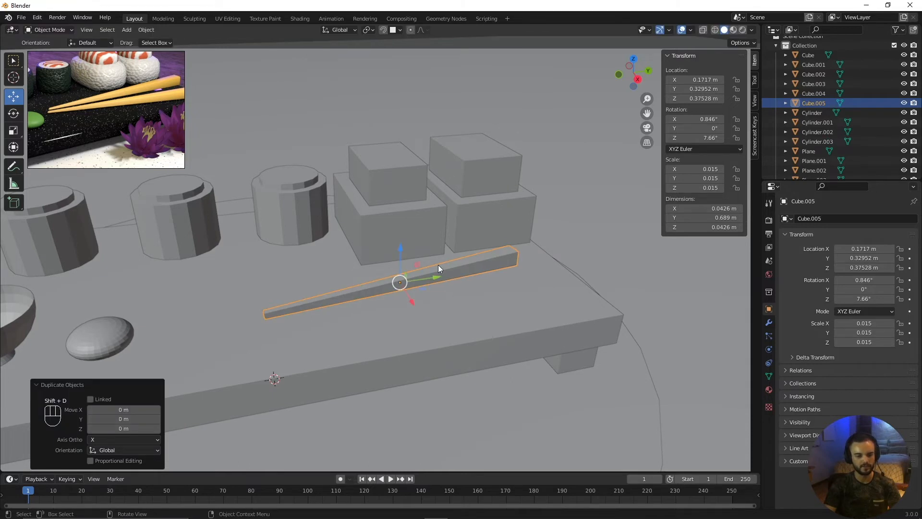
left_click_drag(411, 300, 426, 322)
key("r")
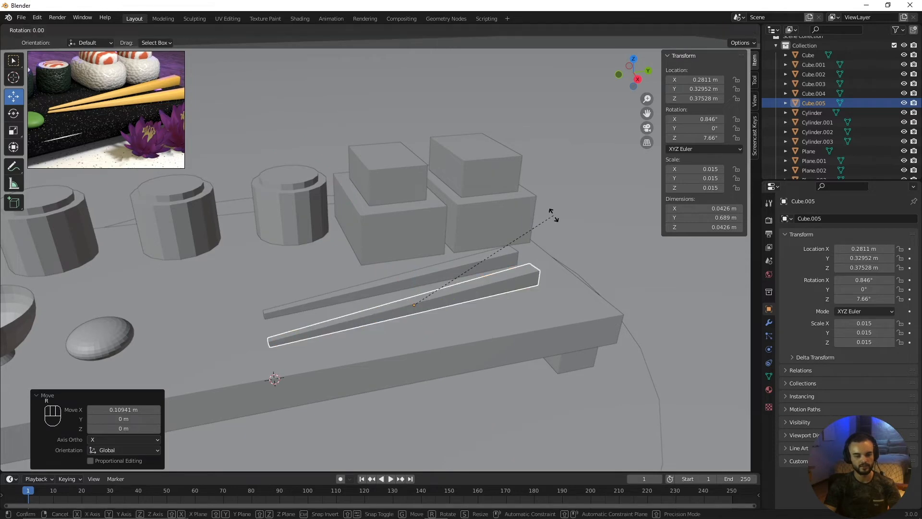
key("z")
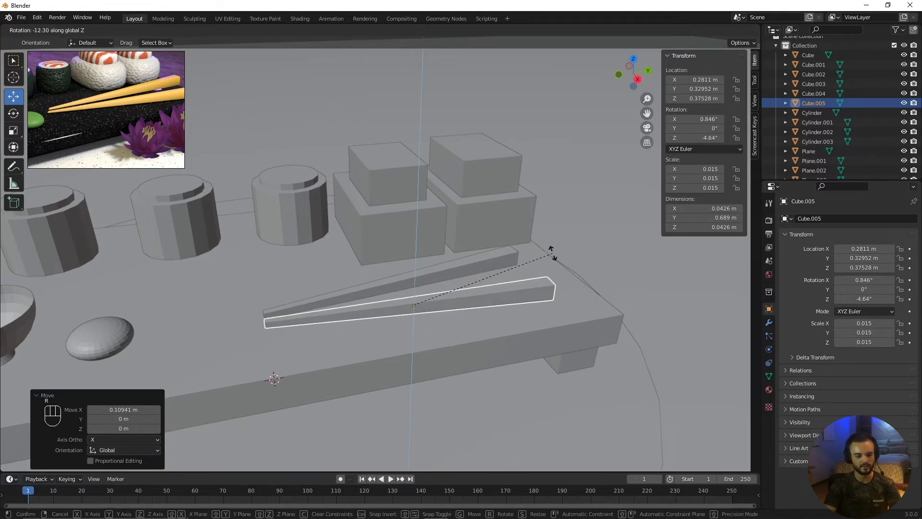
left_click(552, 252)
key("alt+a")
scroll(357, 229, "down", 5)
middle_click_drag(359, 223, 418, 208)
scroll(424, 211, "up", 2)
scroll(419, 208, "down", 1)
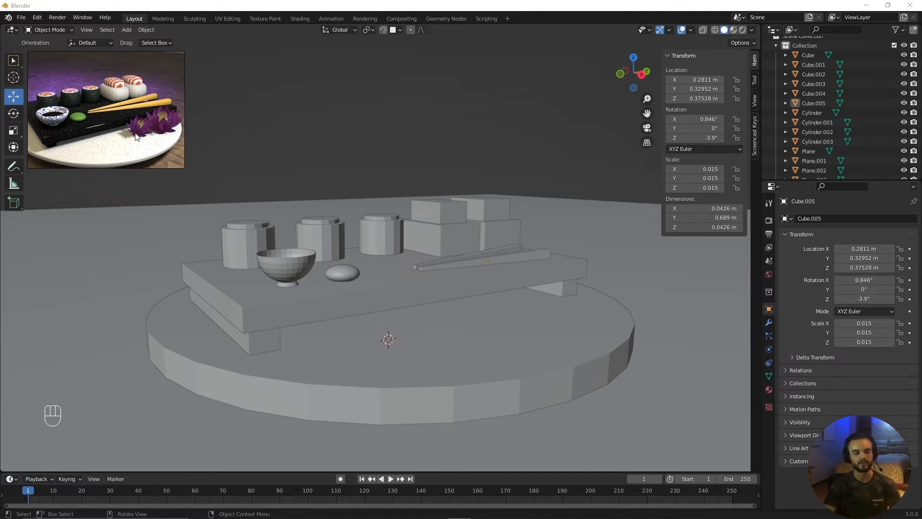
middle_click_drag(365, 322, 412, 218)
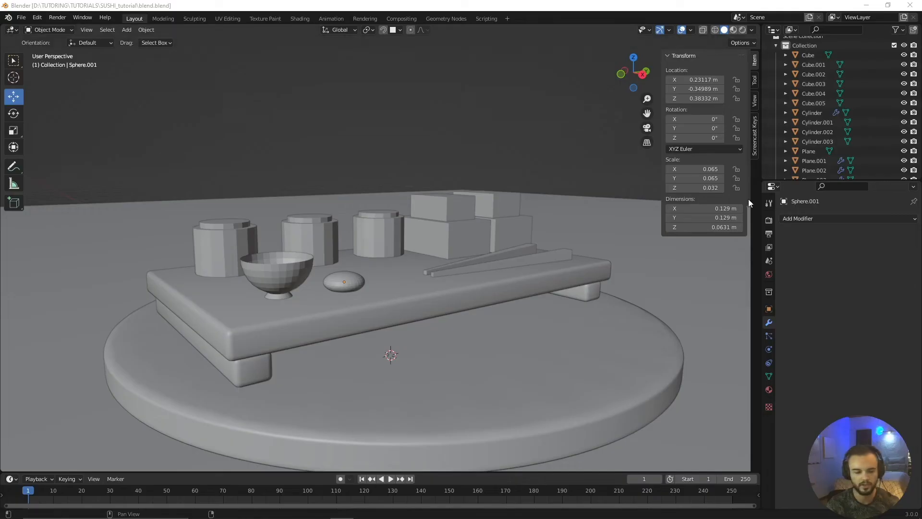
Examine the scene from several angles, checking the cylinder and box sushi pieces, the board and its legs one by one.
mouse_move(492, 265)
middle_mouse_down()
mouse_move(480, 263)
mouse_move(484, 271)
middle_mouse_up()
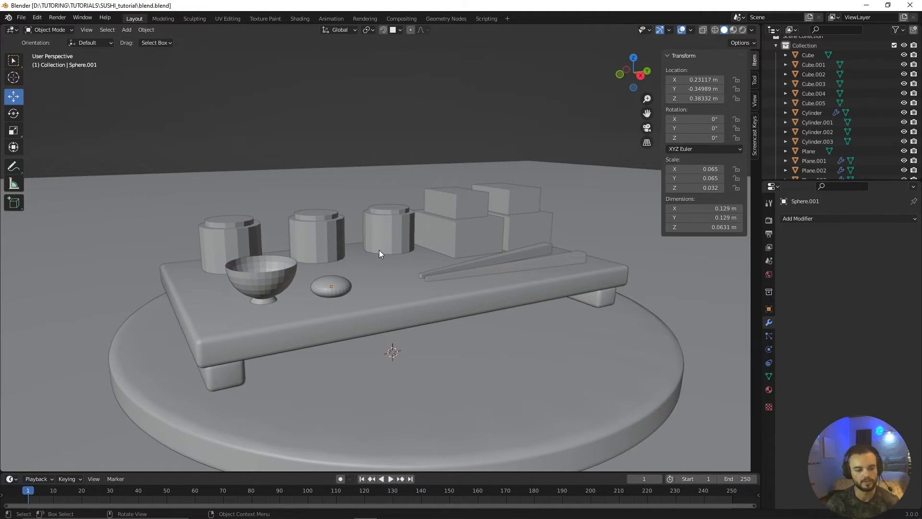
left_click(241, 249)
left_click(324, 229)
left_click(411, 221)
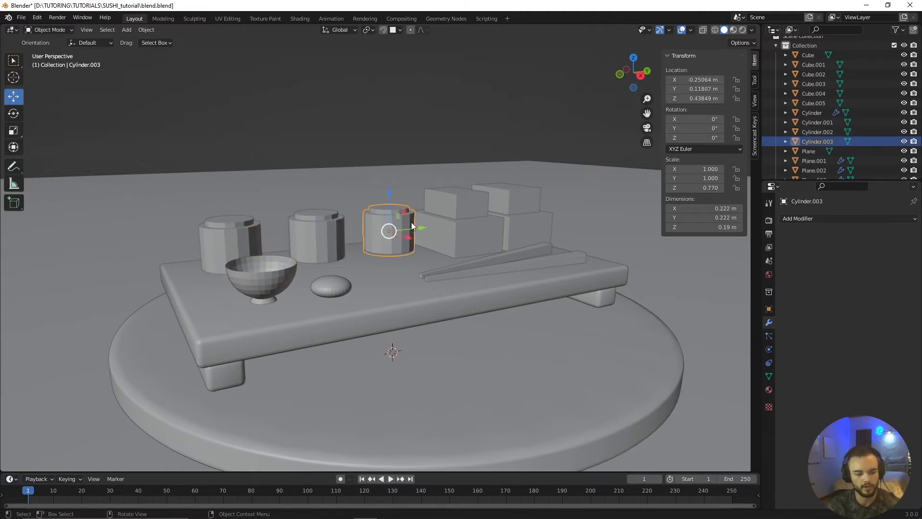
left_click(434, 218)
left_click(464, 205)
left_click(508, 198)
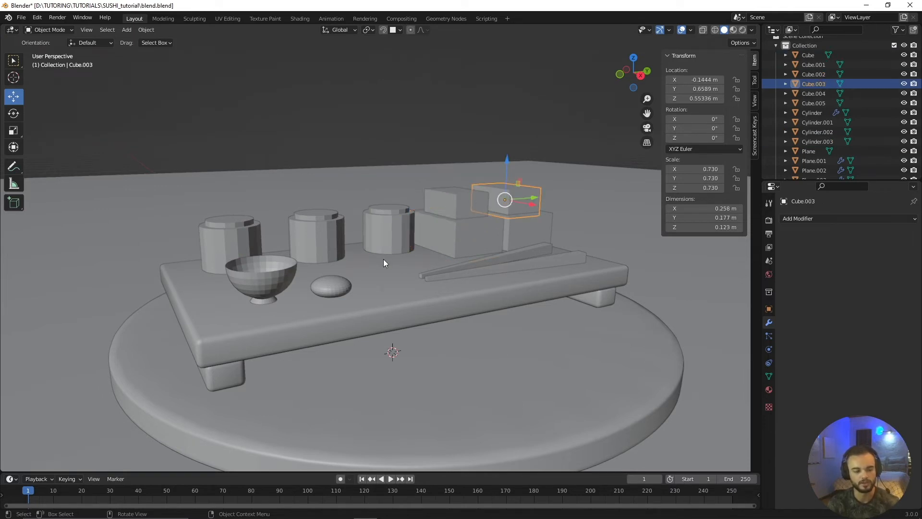
middle_click_drag(368, 263, 421, 255)
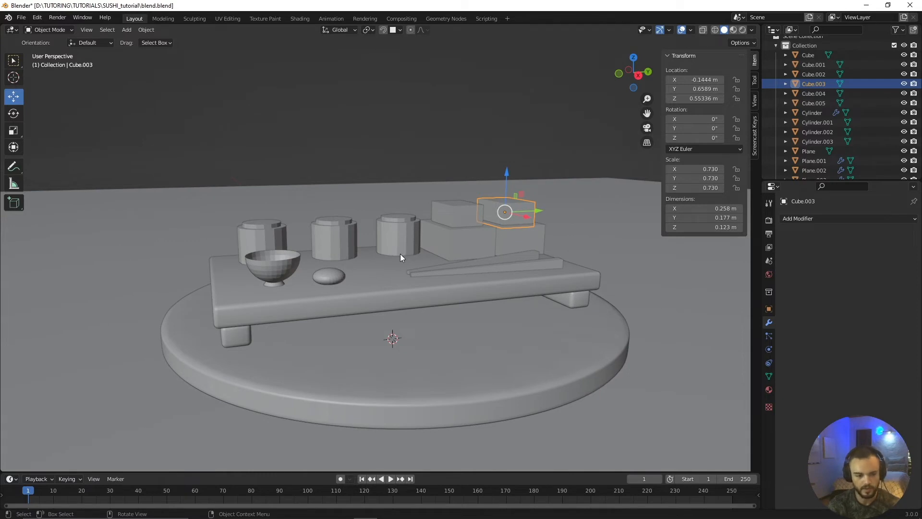
middle_click_drag(376, 266, 329, 333)
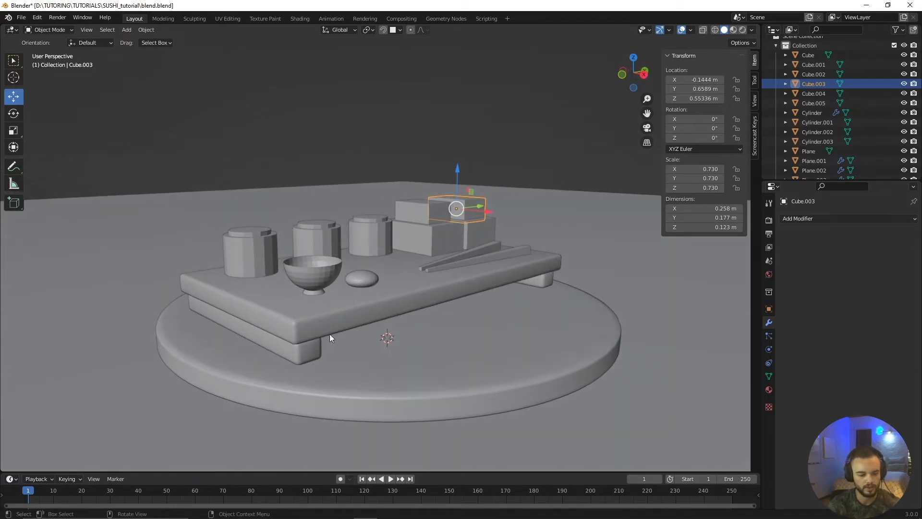
left_click(316, 342)
left_click(338, 316)
left_click(537, 284)
middle_click_drag(537, 284, 380, 257)
scroll(359, 306, "up", 4)
Remove the Bevel modifier from the board and from both of its legs.
left_click(285, 272)
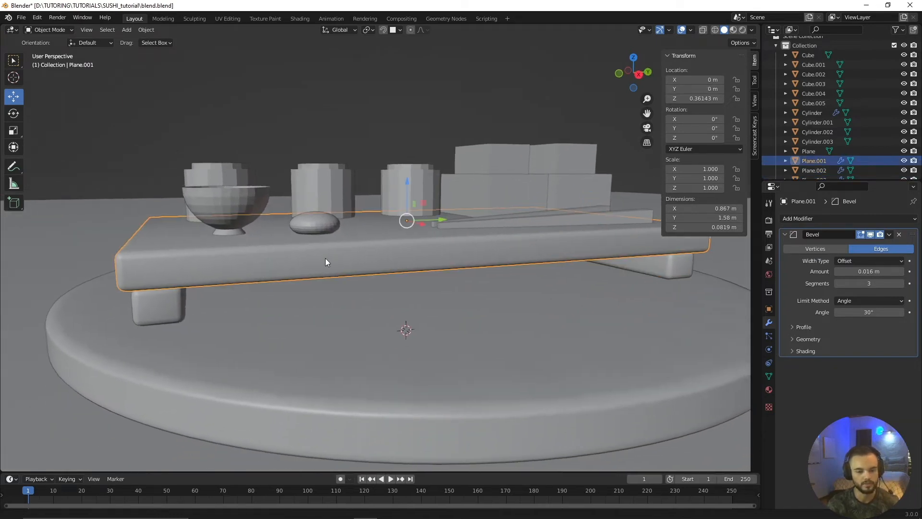
middle_click_drag(325, 264, 315, 268, "shift")
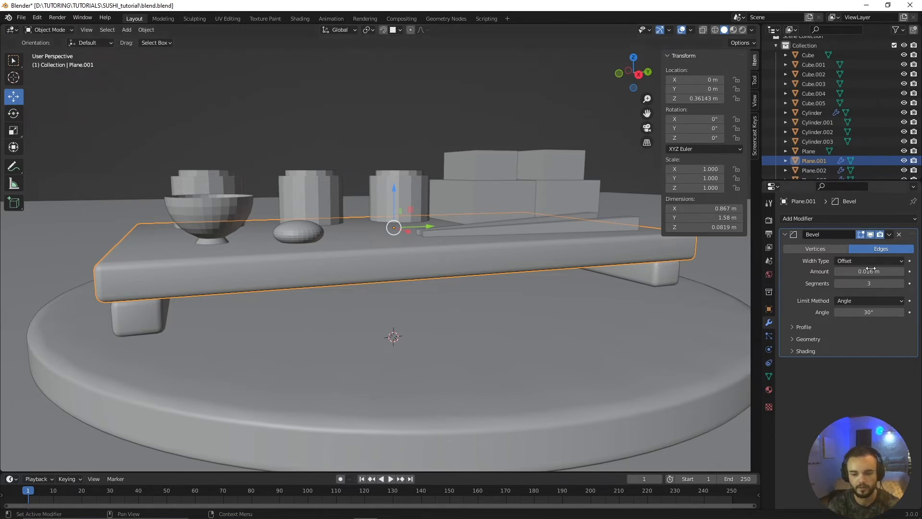
mouse_move(869, 271)
left_mouse_down()
mouse_move(894, 271)
mouse_move(852, 271)
left_mouse_up()
left_click(899, 235)
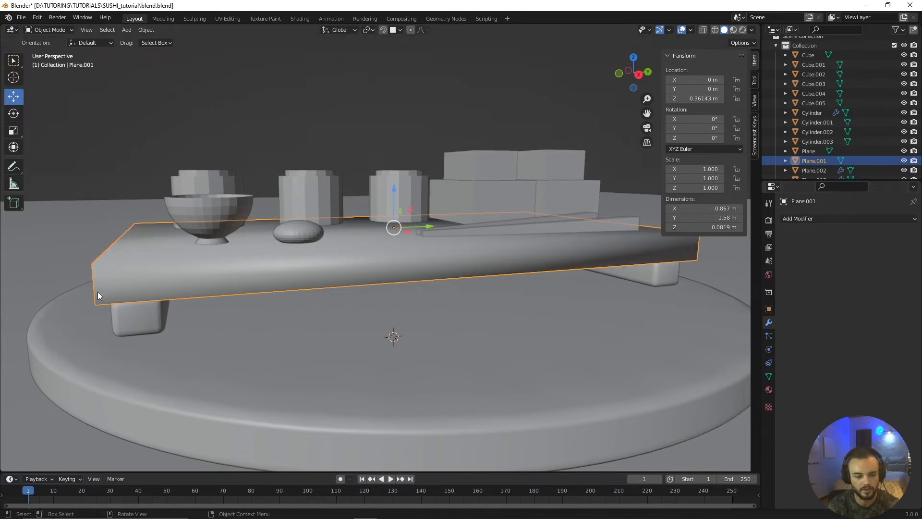
left_click(138, 317)
left_click(900, 235)
left_click(672, 269)
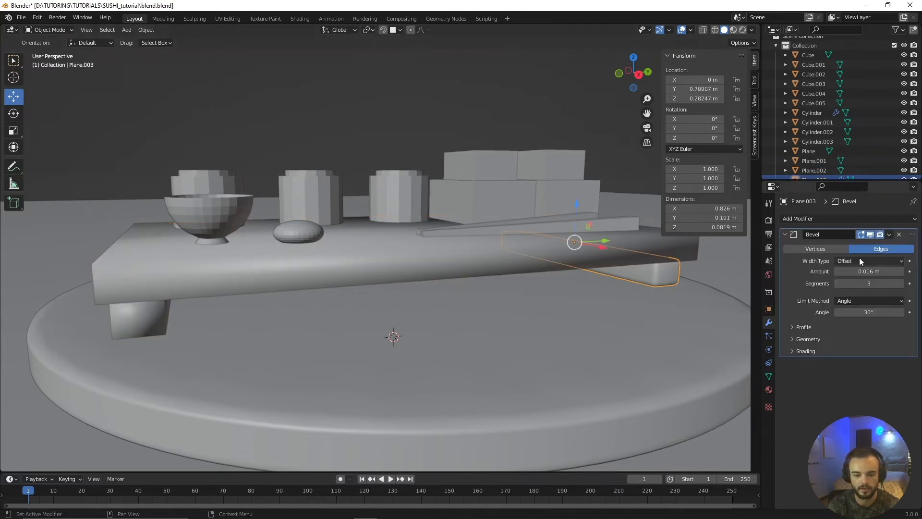
left_click(890, 234)
left_click(899, 234)
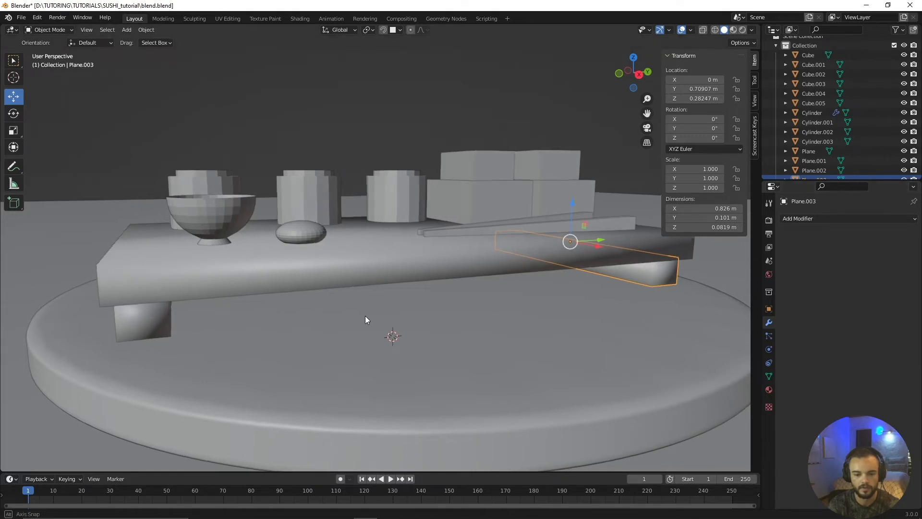
Apply flat shading to the board and both of its legs.
middle_click_drag(365, 315, 289, 309)
left_click(273, 296)
right_click(272, 293)
left_click(228, 312)
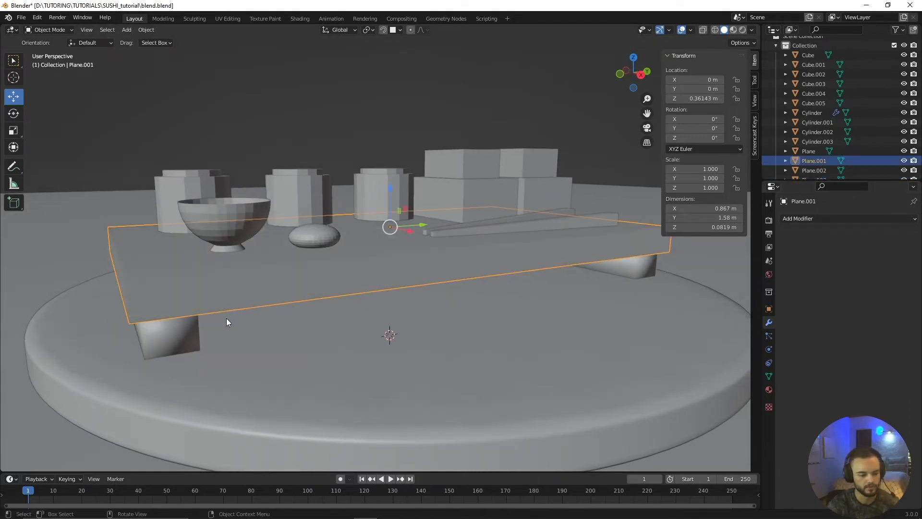
left_click(193, 335)
right_click(193, 335)
left_click(190, 342)
left_click(651, 269)
right_click(650, 269)
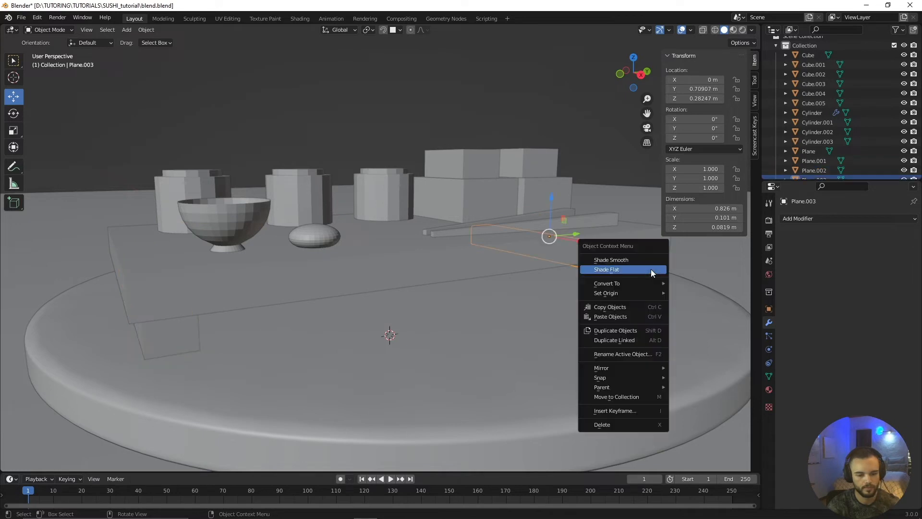
left_click(650, 270)
scroll(412, 300, "down", 3)
right_click(560, 266)
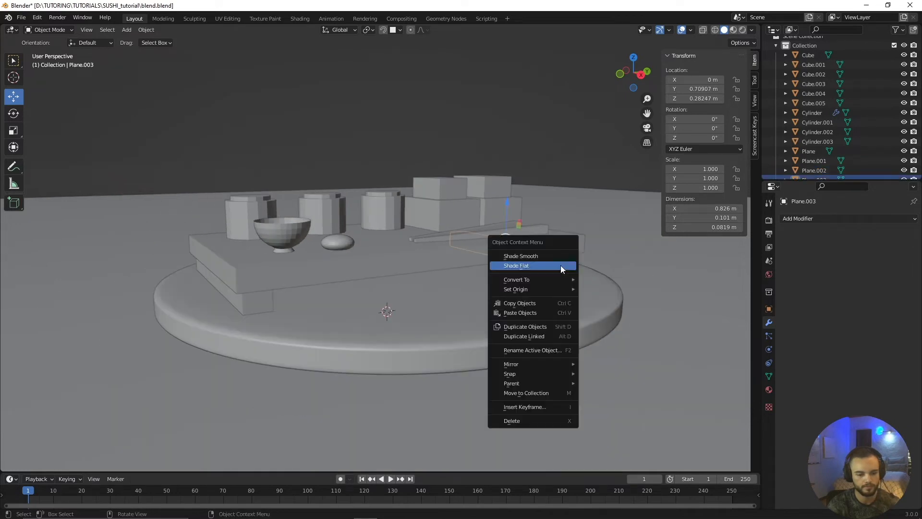
left_click(560, 269)
Add a Bevel modifier to the board.
middle_click_drag(560, 269, 296, 299)
left_click(295, 297)
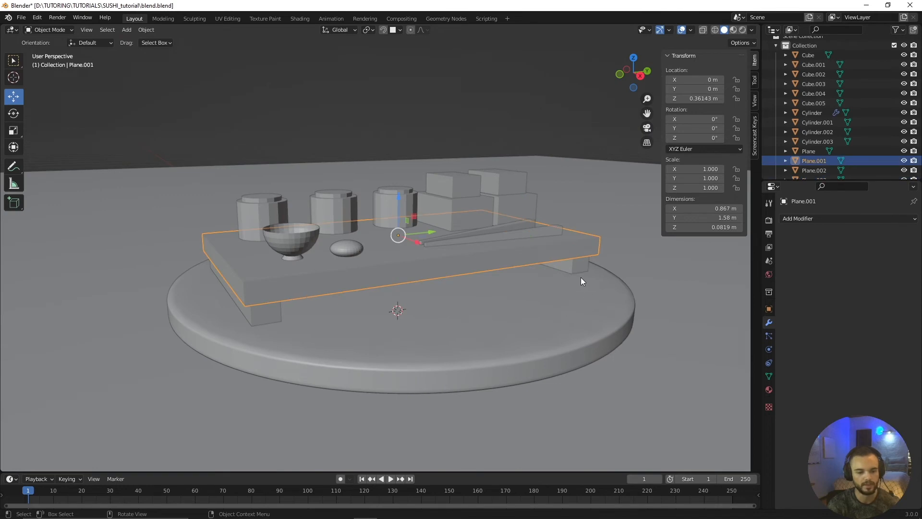
left_click(270, 308)
middle_click_drag(279, 290, 433, 324)
left_click(400, 272)
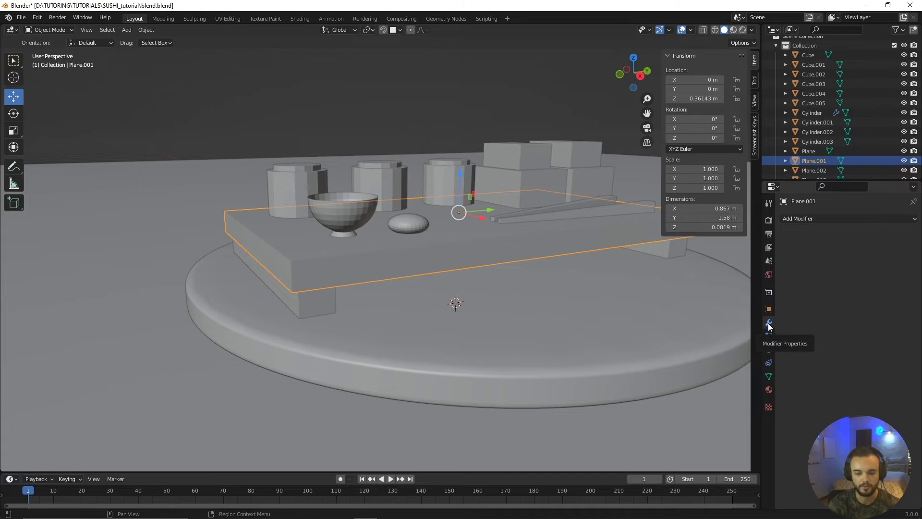
left_click(806, 222)
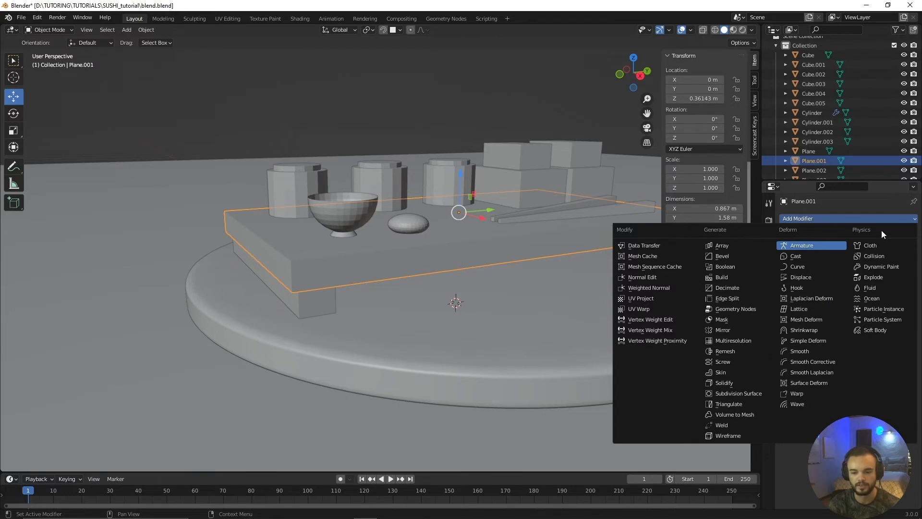
left_click(725, 255)
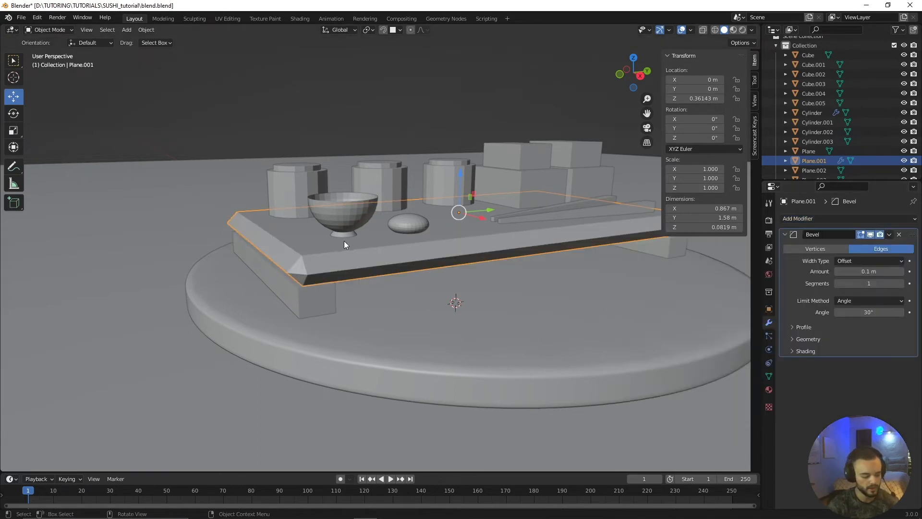
Hide the transform sidebar and set the board's Bevel amount to 0.013 m.
middle_click_drag(344, 241, 238, 289)
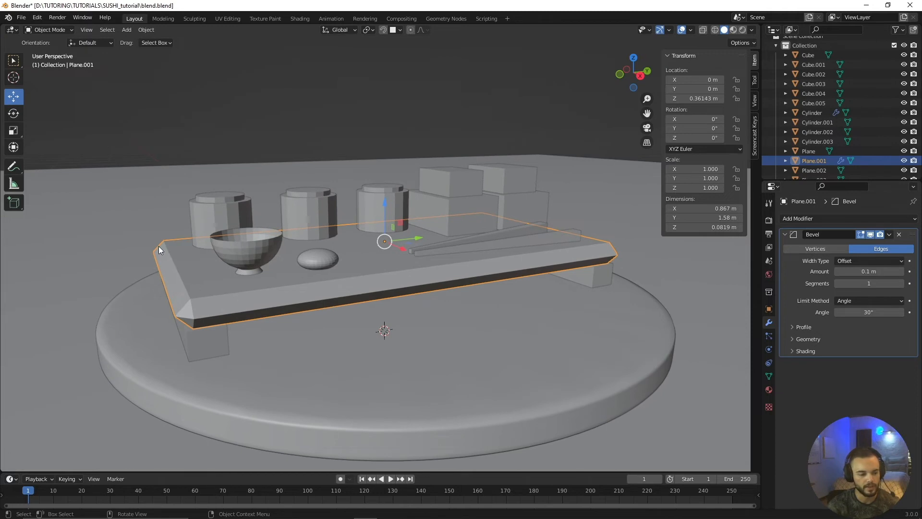
middle_click_drag(158, 245, 250, 298)
scroll(372, 321, "up", 4)
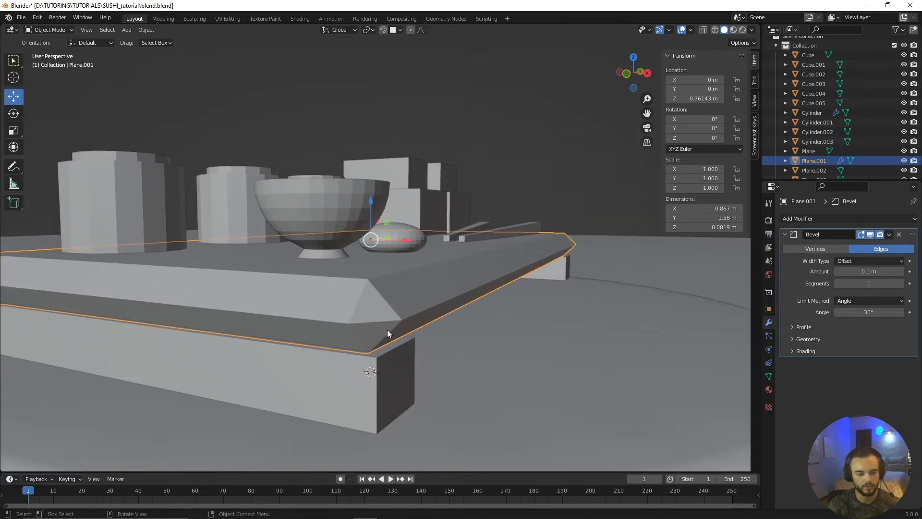
middle_click_drag(427, 344, 492, 333)
scroll(480, 332, "down", 3)
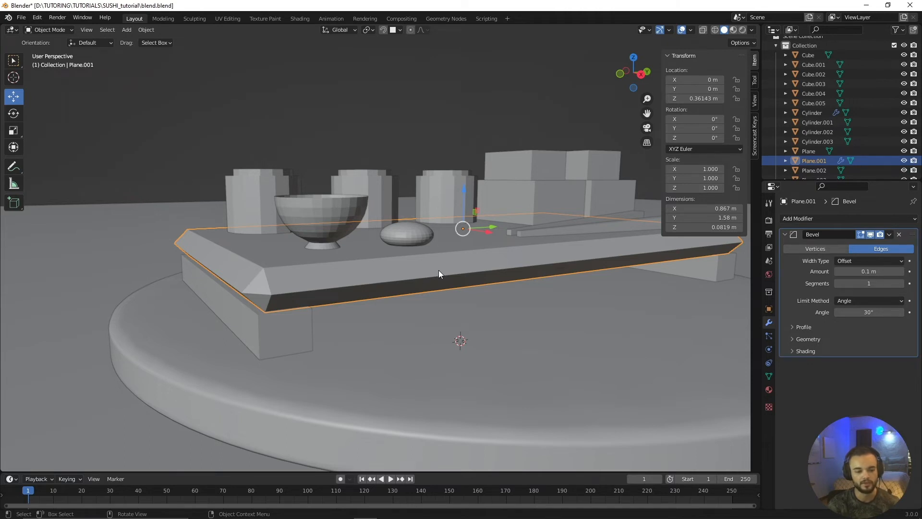
middle_click_drag(439, 270, 418, 281, "shift")
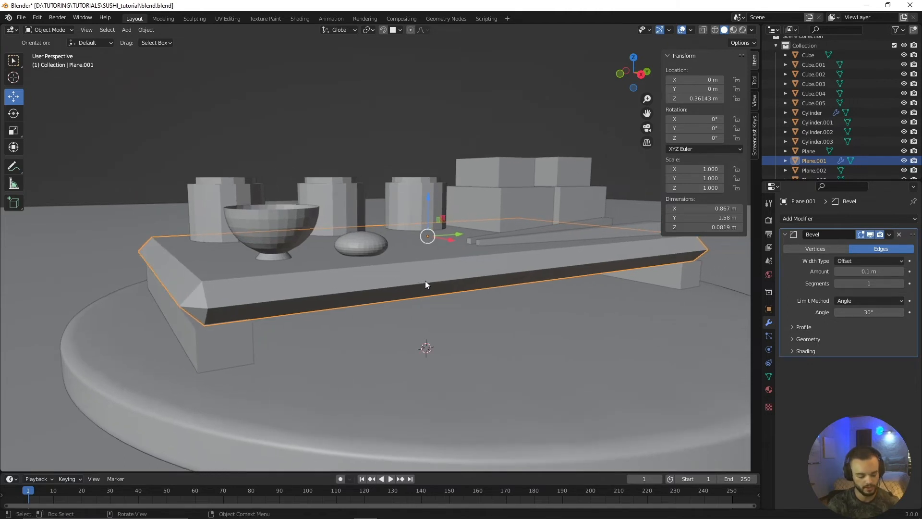
key("n")
scroll(474, 284, "up", 3)
scroll(483, 355, "down", 4)
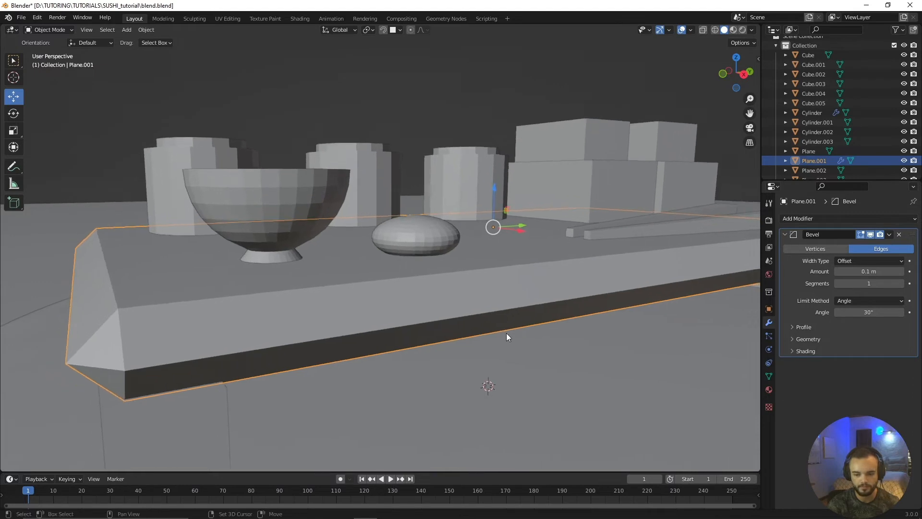
mouse_move(875, 272)
left_mouse_down()
mouse_move(839, 272)
mouse_move(876, 272)
left_mouse_up()
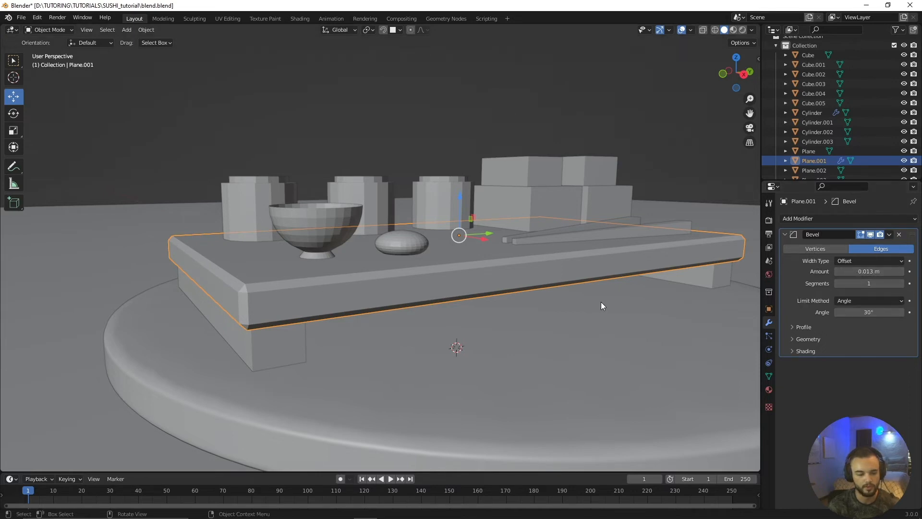
Copy the board's Bevel modifier to both of its legs.
middle_click_drag(457, 337, 513, 284)
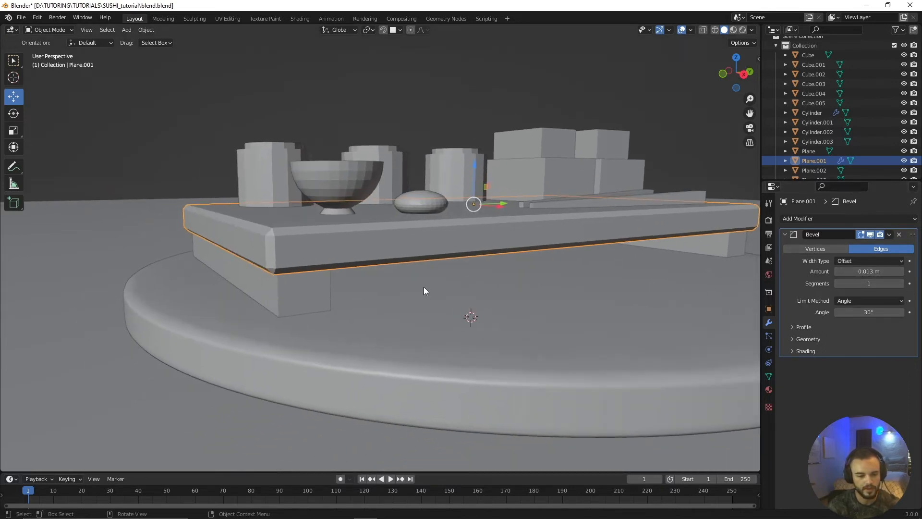
left_click(326, 291)
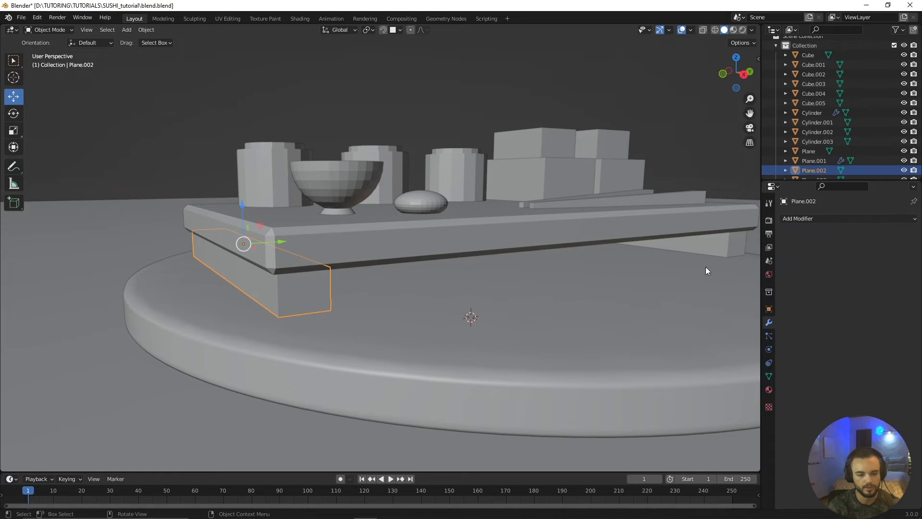
left_click(705, 266)
left_click(313, 290)
left_click(724, 249, "shift")
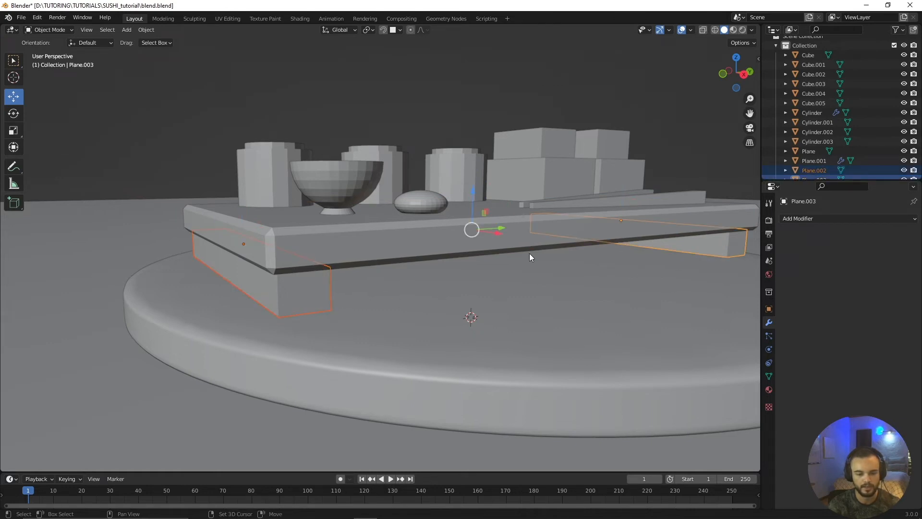
left_click(389, 232, "shift")
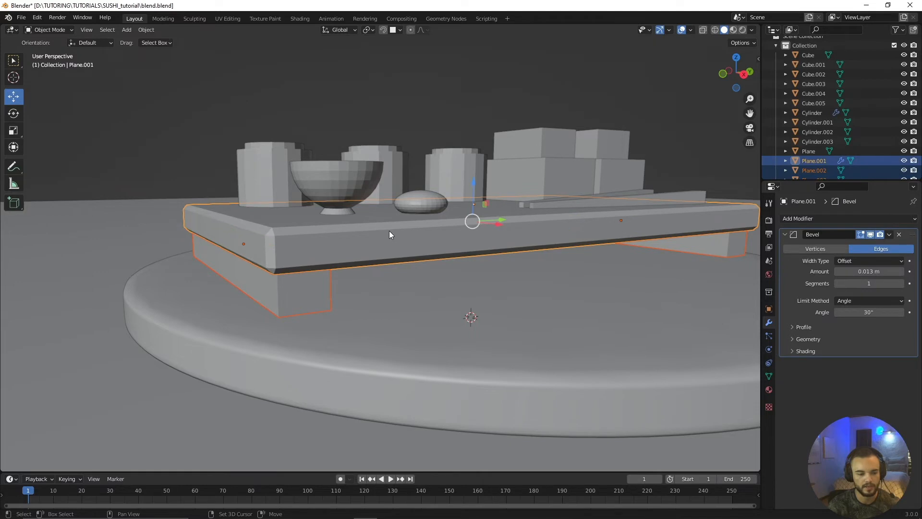
right_click(322, 233)
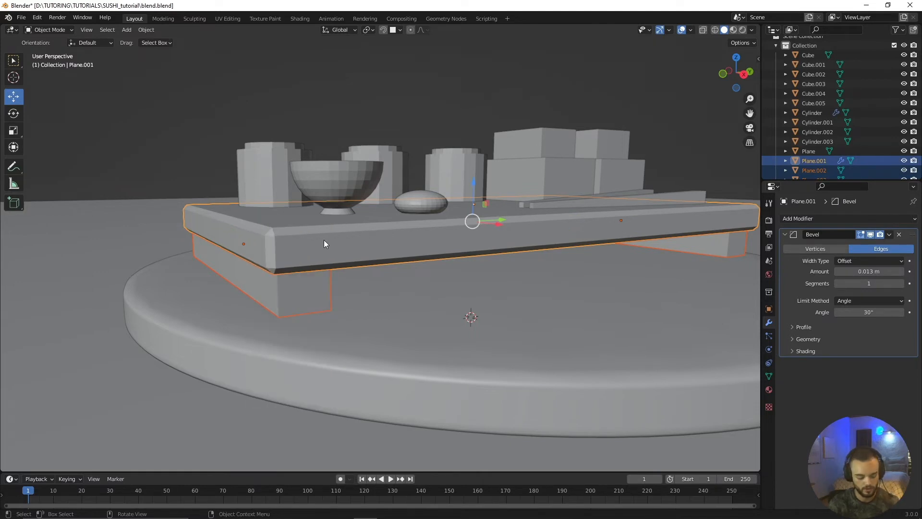
key("ctrl+l")
mouse_move(324, 240)
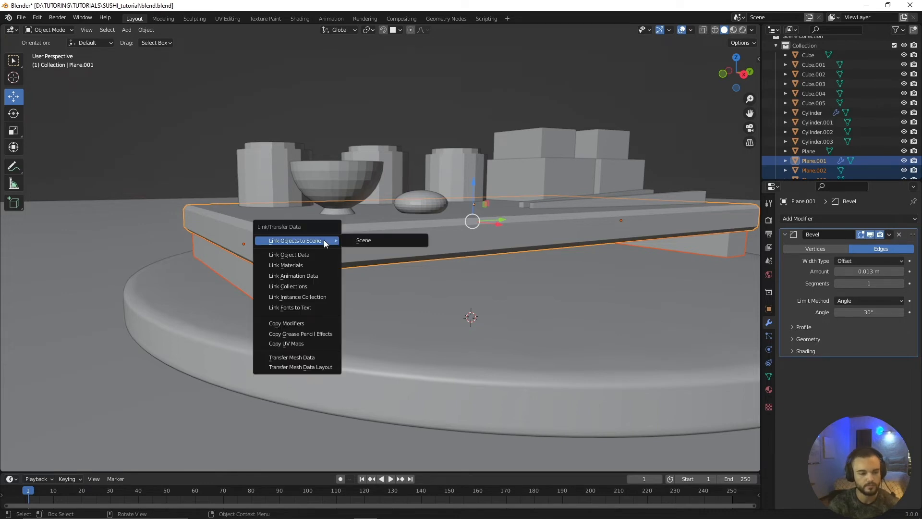
left_click(291, 322)
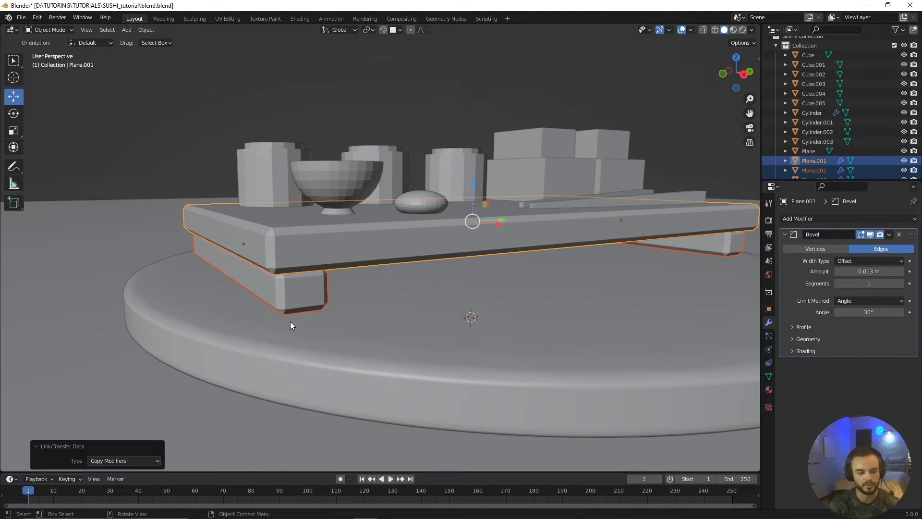
Check the Bevel modifier settings on the board and on each of its legs.
scroll(290, 321, "down", 2)
mouse_move(400, 329)
middle_mouse_down()
mouse_move(375, 326)
mouse_move(385, 324)
middle_mouse_up()
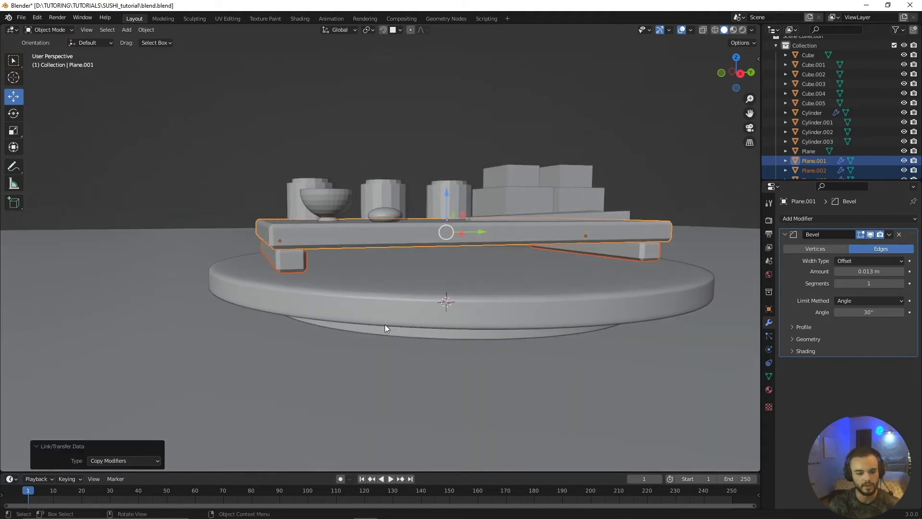
left_click(258, 152)
left_click(290, 267)
left_click(630, 225)
scroll(468, 312, "up", 3)
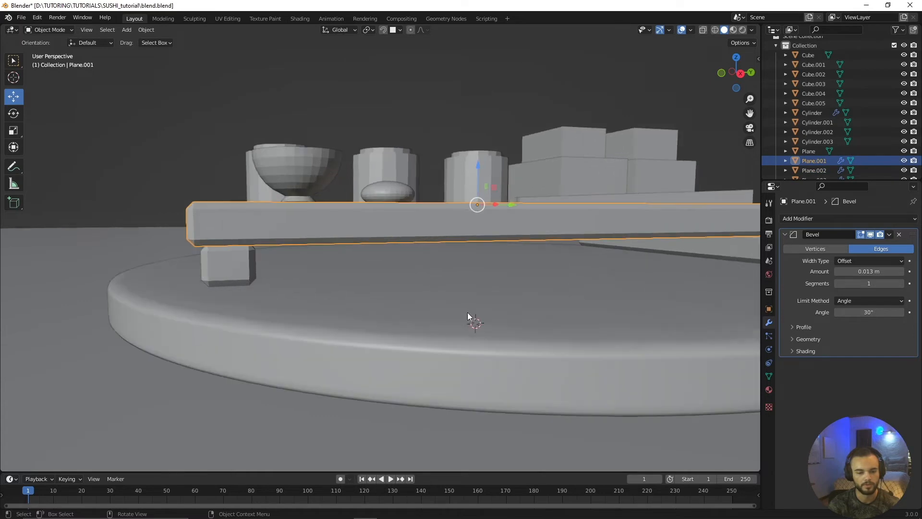
left_click(240, 279)
left_click(692, 244)
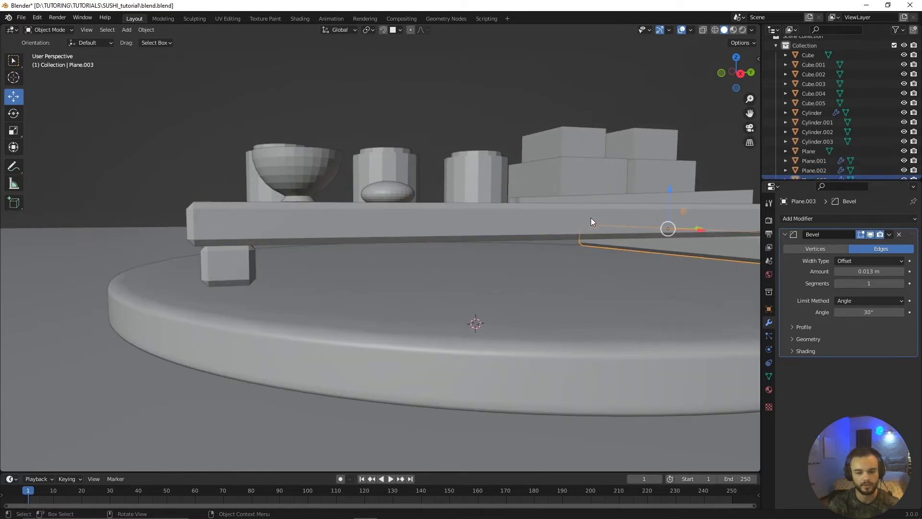
left_click(590, 220)
Set the board's Bevel segments to 5.
middle_click_drag(461, 270, 470, 281)
scroll(470, 280, "up", 1)
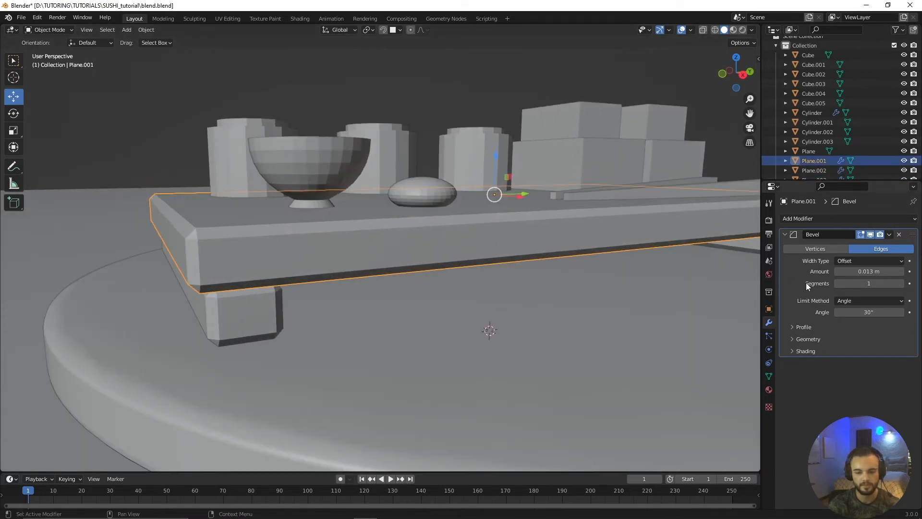
scroll(423, 304, "down", 1)
middle_click_drag(423, 304, 446, 305)
scroll(446, 304, "up", 1)
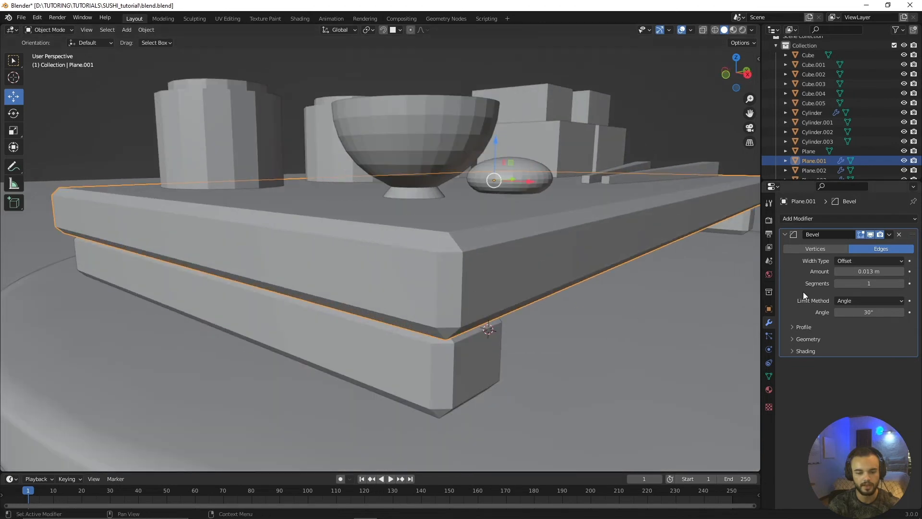
left_click(902, 285)
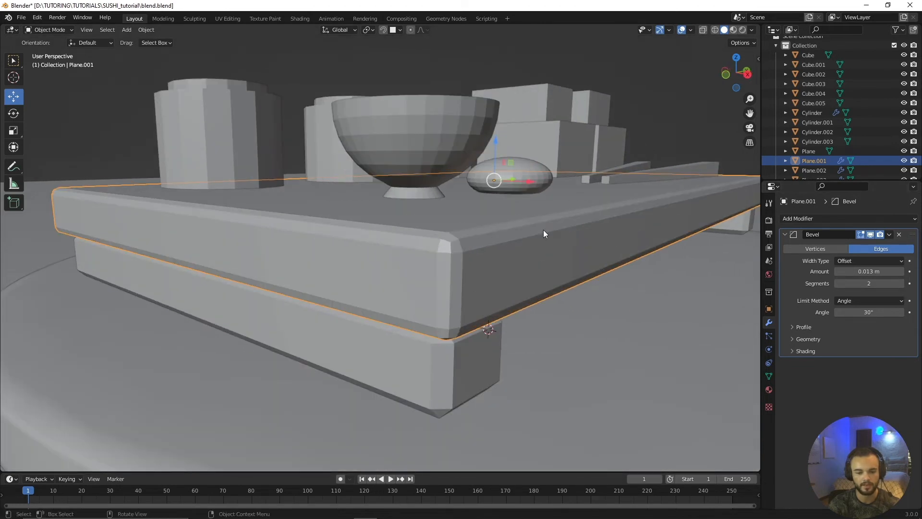
left_click(901, 284)
left_click(901, 284)
left_click(901, 284)
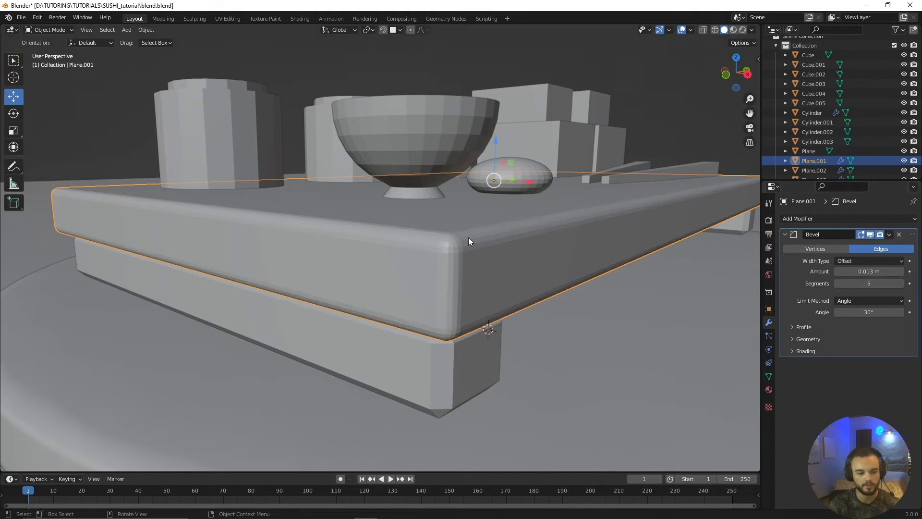
Try the board's Bevel with 3 segments and with 6 segments.
middle_click_drag(541, 271, 600, 272)
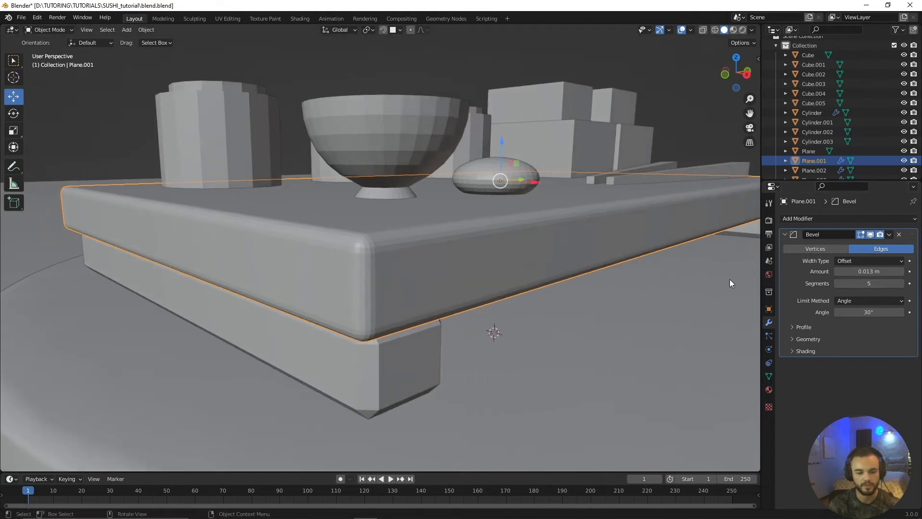
left_click(838, 284)
left_click(838, 283)
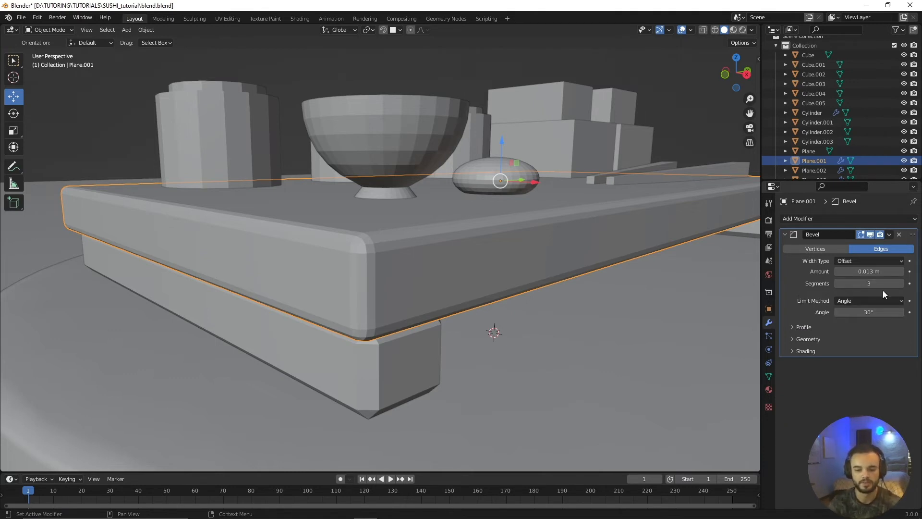
left_click(901, 283)
left_click(901, 284)
mouse_move(903, 286)
left_mouse_down()
mouse_move(887, 286)
mouse_move(912, 285)
left_mouse_up()
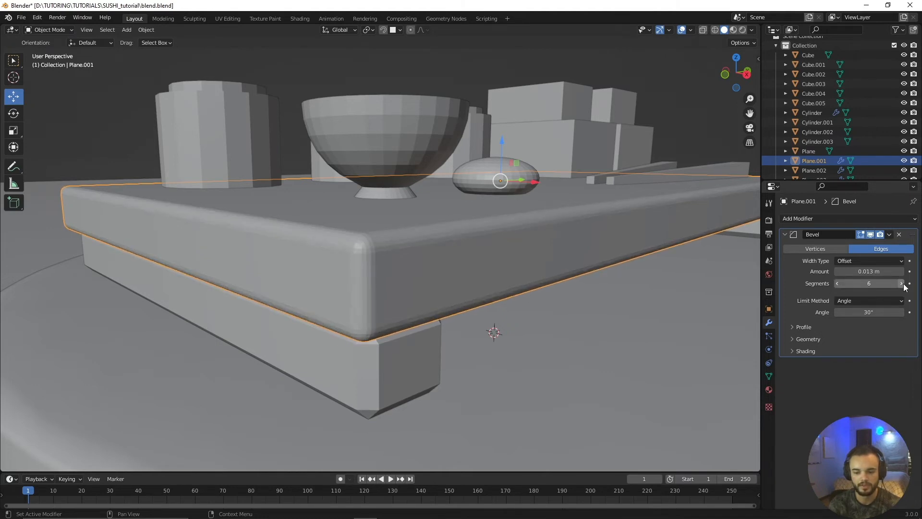
Examine the board's rounded corner up close and set its Bevel segments to 3.
middle_click_drag(672, 284, 584, 299)
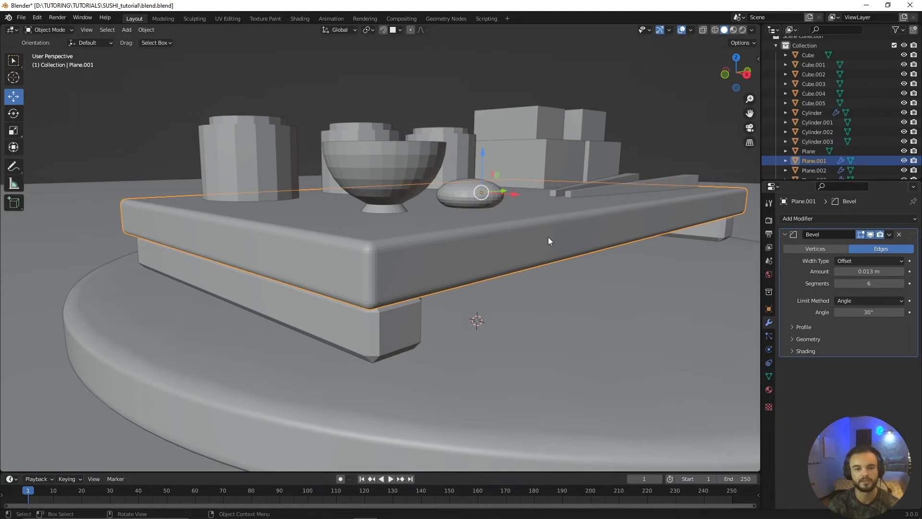
scroll(432, 261, "up", 4)
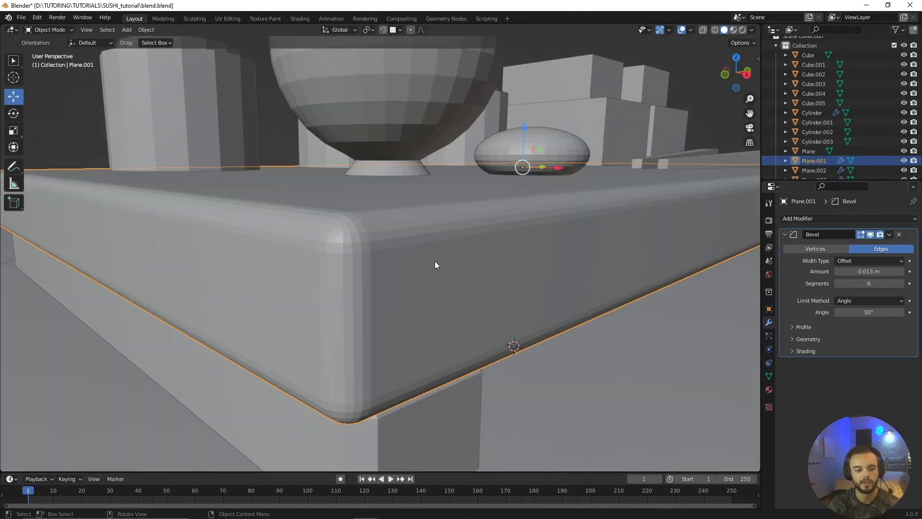
scroll(434, 260, "down", 4)
middle_click_drag(460, 258, 505, 261)
scroll(481, 259, "up", 2)
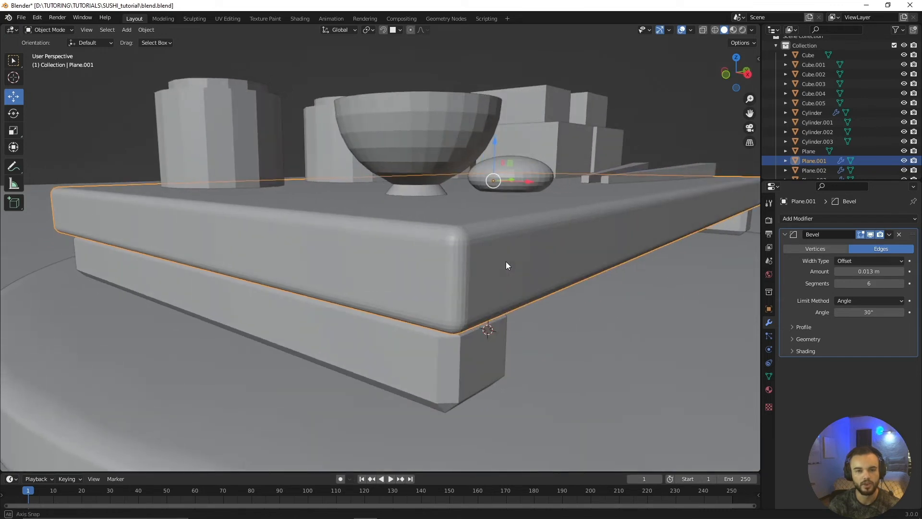
middle_click_drag(498, 293, 490, 289)
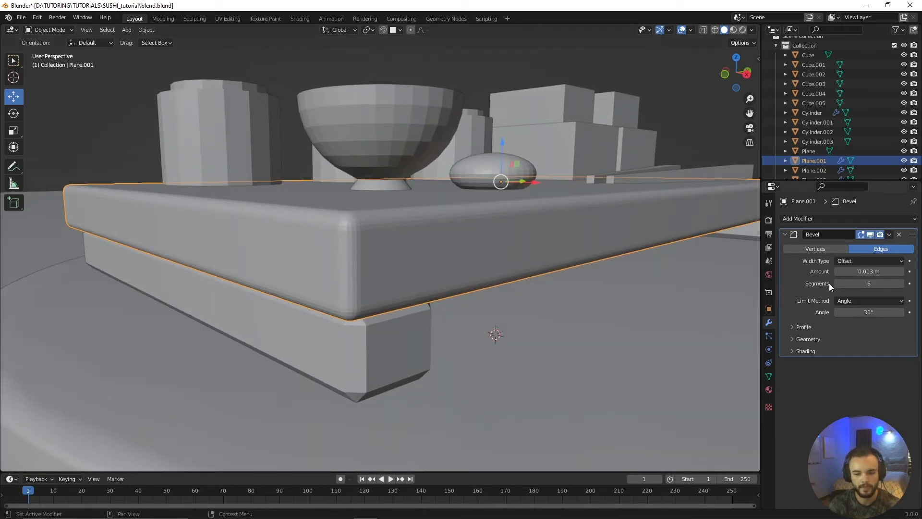
left_click(837, 284)
left_click(837, 284)
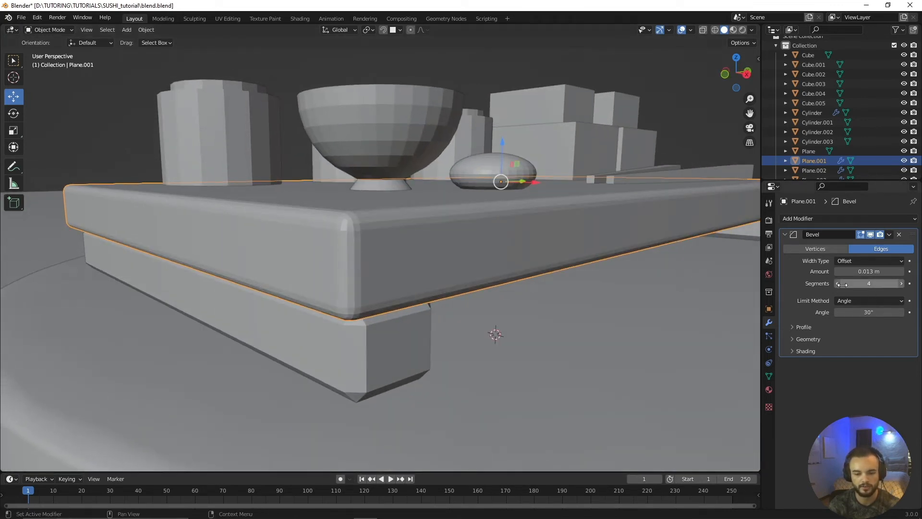
left_click(837, 283)
scroll(534, 285, "down", 3)
middle_click_drag(534, 281, 531, 279)
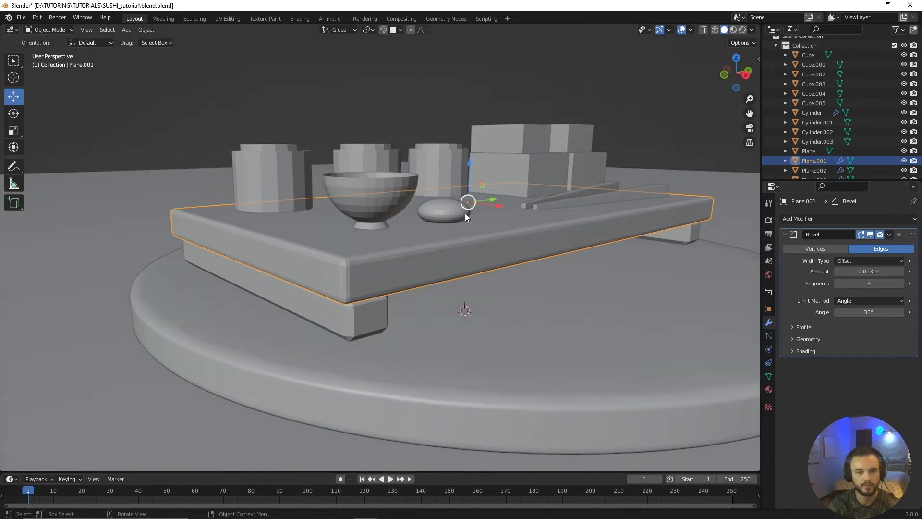
Apply smooth shading to the board and clear the selection.
right_click(421, 248)
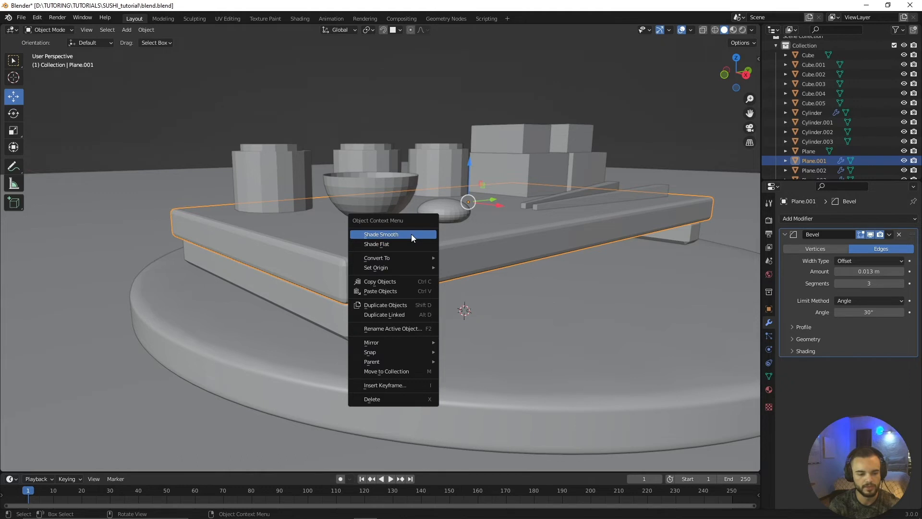
left_click(411, 234)
key("alt+a")
Inspect the smooth-shaded board's edges and corners from different distances.
scroll(244, 225, "down", 2)
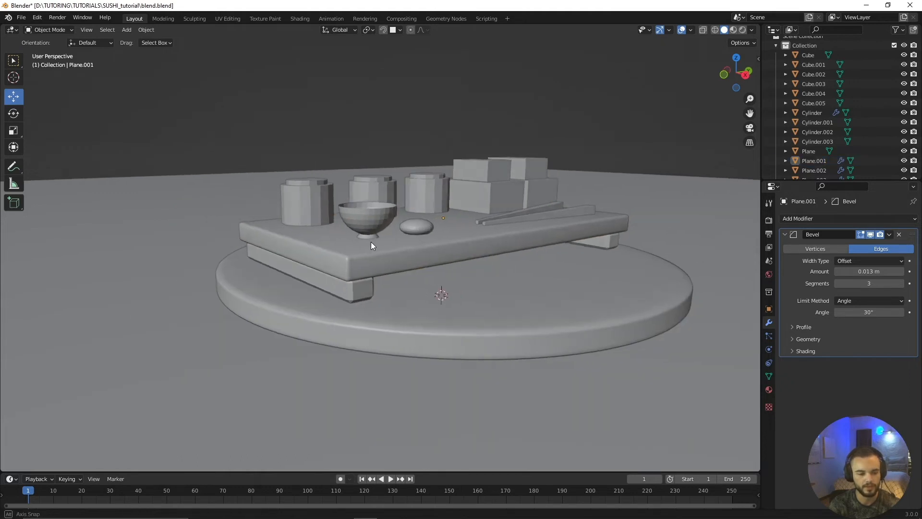
middle_click_drag(371, 241, 396, 228)
scroll(396, 228, "up", 2)
left_click(434, 232)
left_click(270, 135)
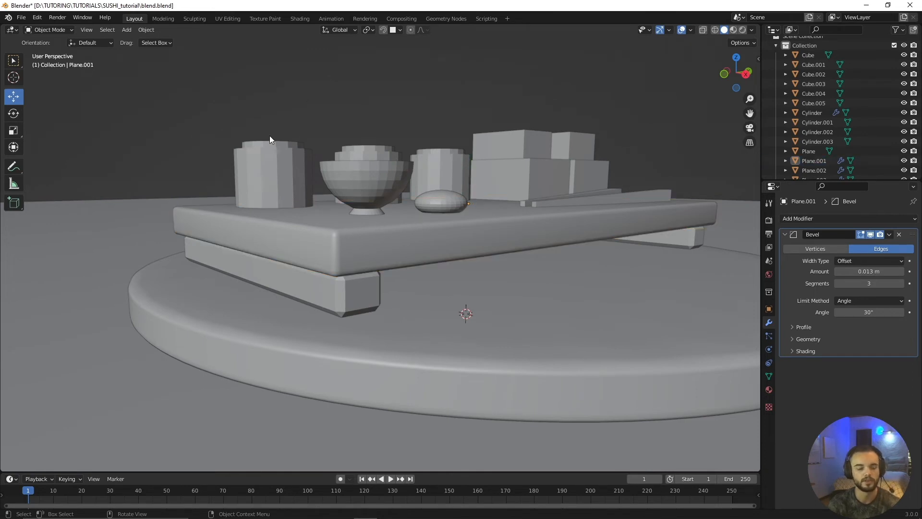
scroll(306, 251, "up", 3)
left_click(315, 218)
scroll(315, 222, "down", 4)
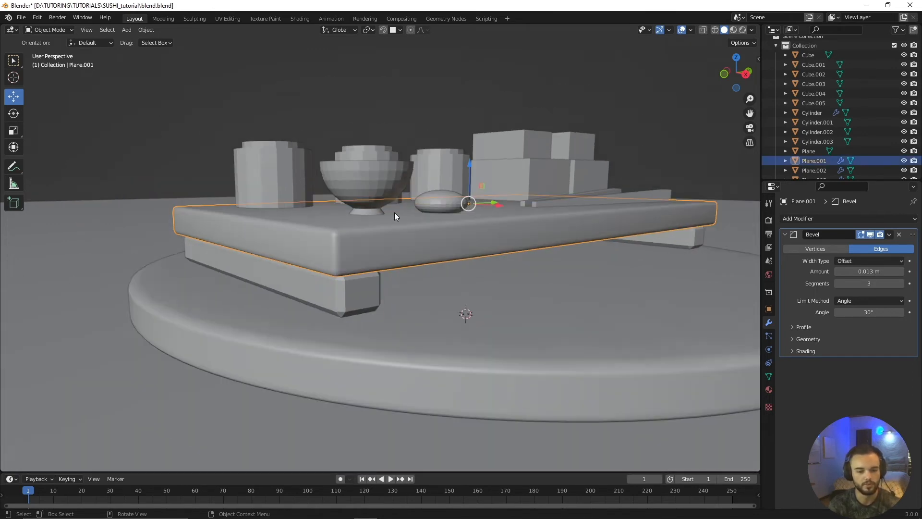
Set the Bevel segments to 3 on each of the board's two legs.
left_click(370, 292)
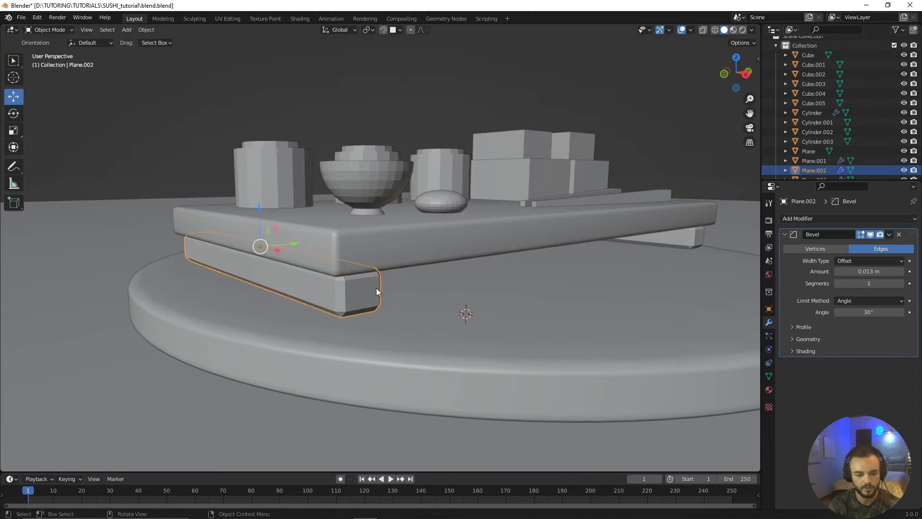
left_click(900, 284)
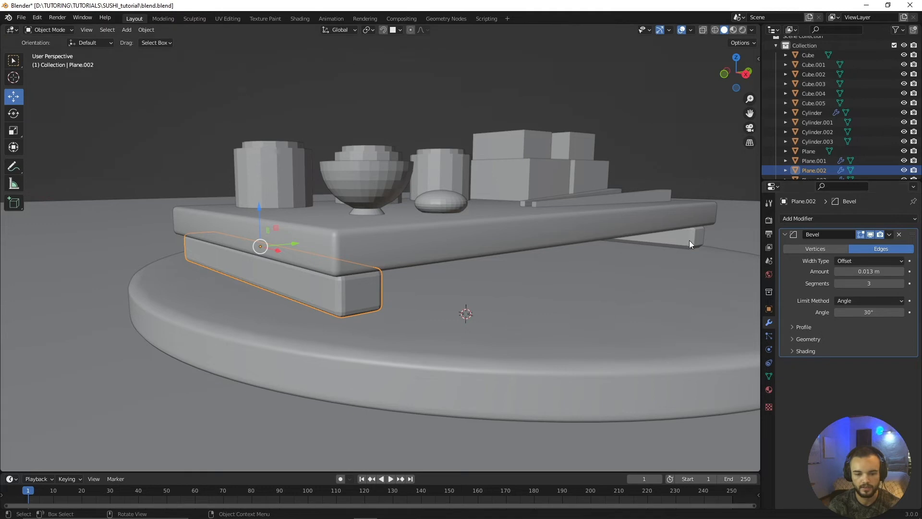
left_click(681, 240)
left_click(900, 283)
left_click(900, 284)
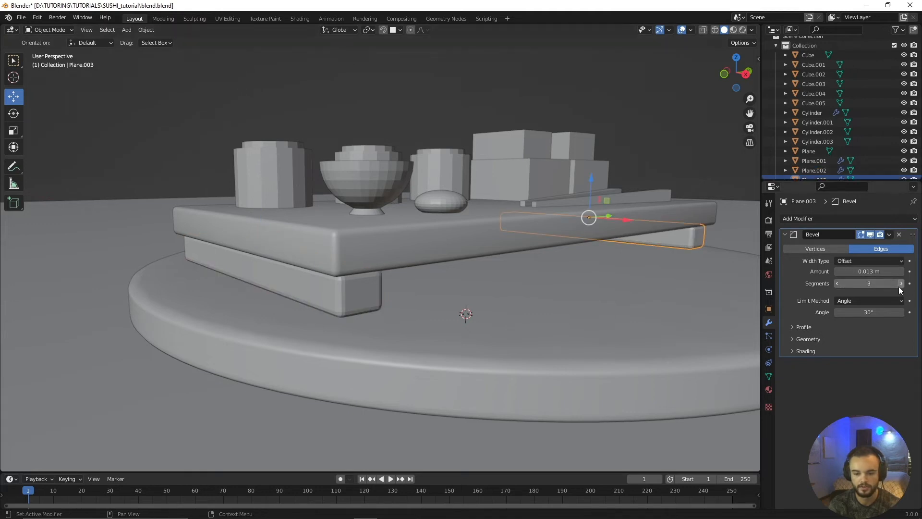
Apply smooth shading to both of the board's legs and clear the selection.
right_click(374, 285)
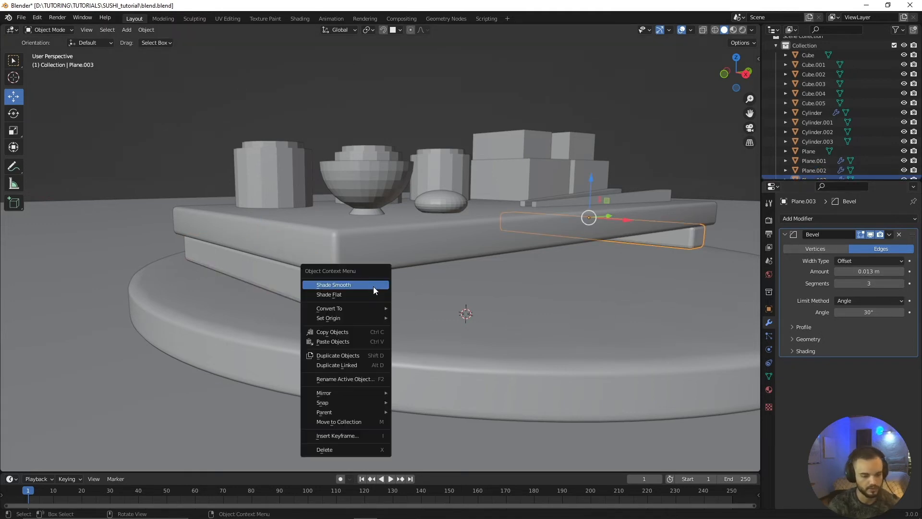
left_click(373, 286)
left_click(360, 289)
right_click(359, 291)
left_click(359, 291)
key("alt+a")
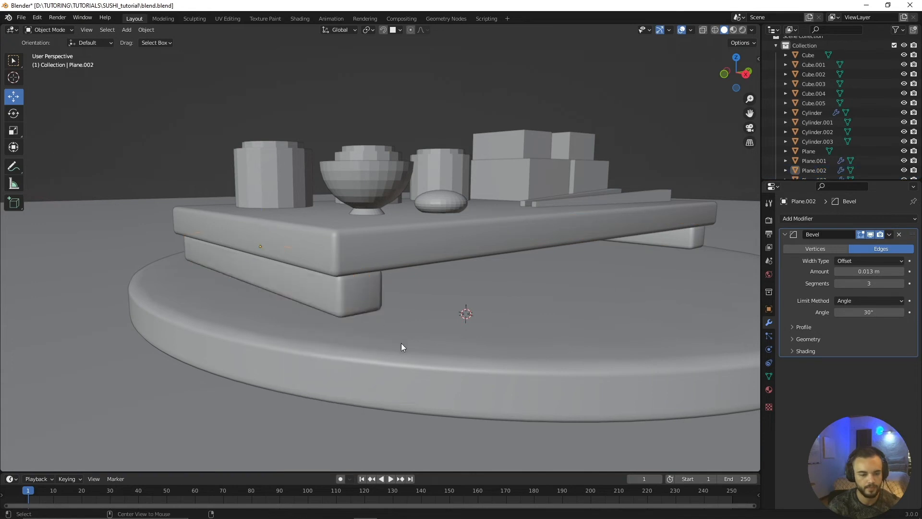
scroll(423, 336, "down", 3)
middle_click_drag(474, 305, 503, 316)
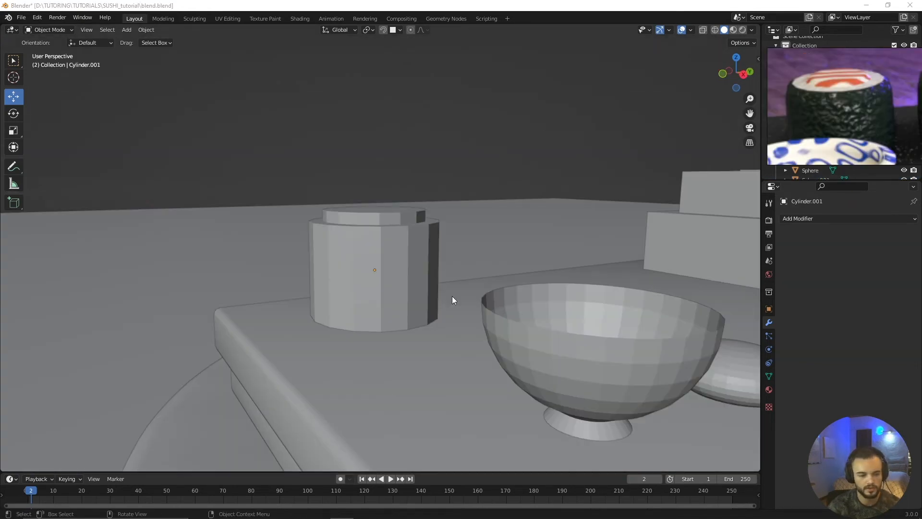
Select the sushi roll cylinder beside the bowl, then try a small move along Y and undo it.
mouse_move(452, 296)
middle_mouse_down()
mouse_move(459, 304)
mouse_move(457, 284)
middle_mouse_up()
left_click(429, 297)
scroll(445, 298, "down", 2)
middle_click_drag(524, 222, 512, 251)
scroll(425, 286, "up", 5)
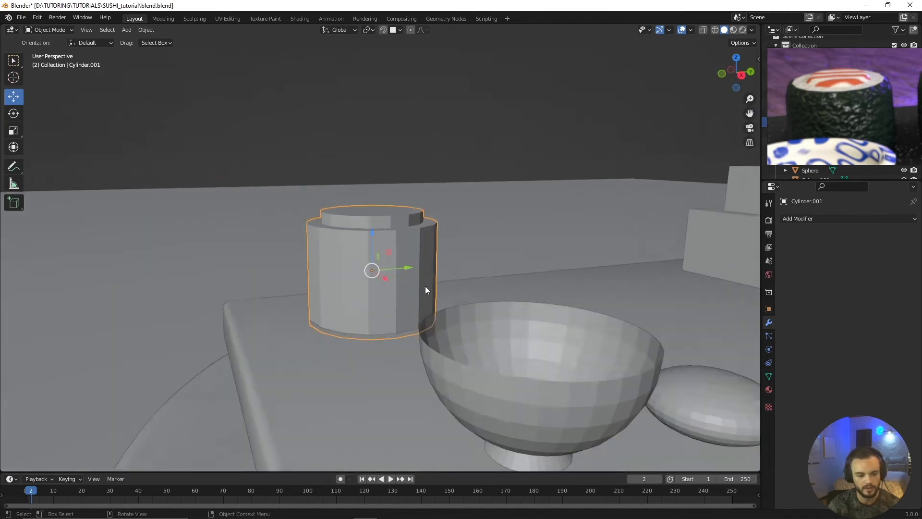
left_click_drag(410, 270, 424, 270)
key("ctrl+z")
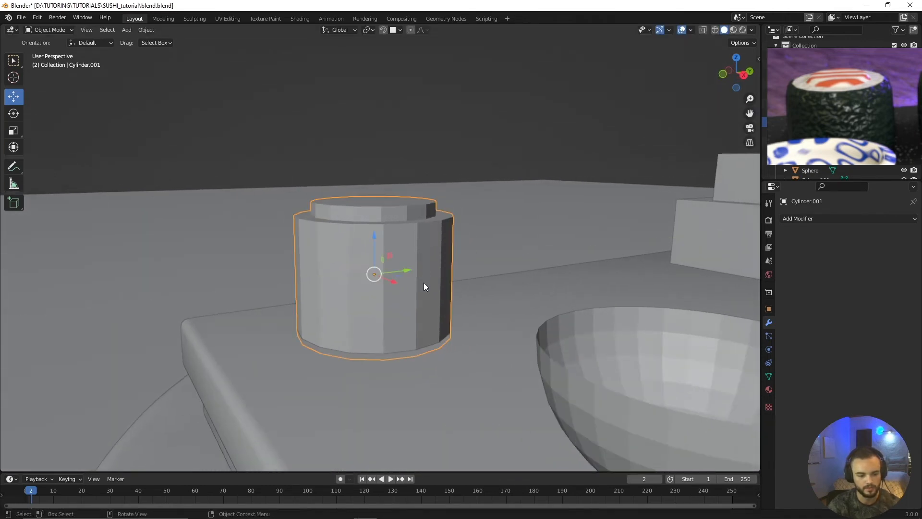
Examine the sushi roll cylinder beside the bowl from different distances and angles.
scroll(425, 282, "down", 4)
middle_click_drag(454, 279, 428, 298, "shift")
scroll(427, 303, "up", 3)
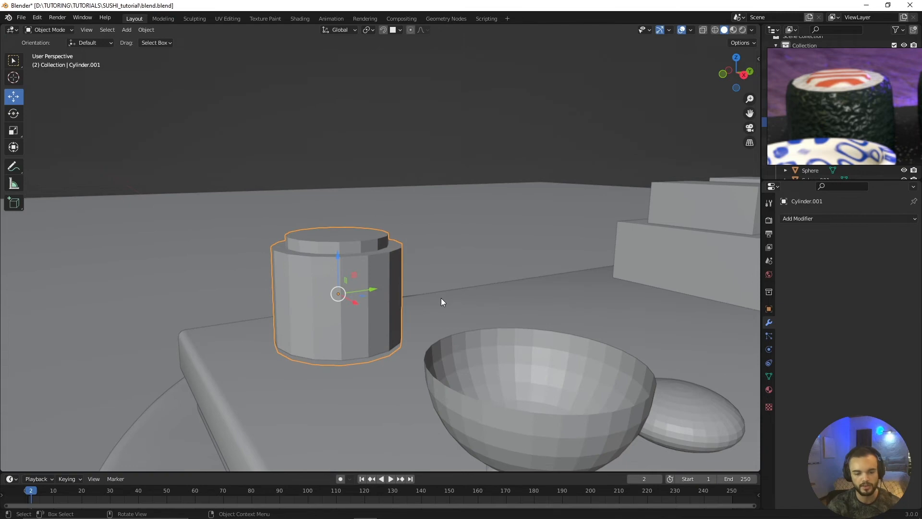
scroll(434, 299, "down", 4)
middle_click_drag(433, 298, 452, 316)
scroll(452, 314, "up", 1)
scroll(436, 356, "up", 2)
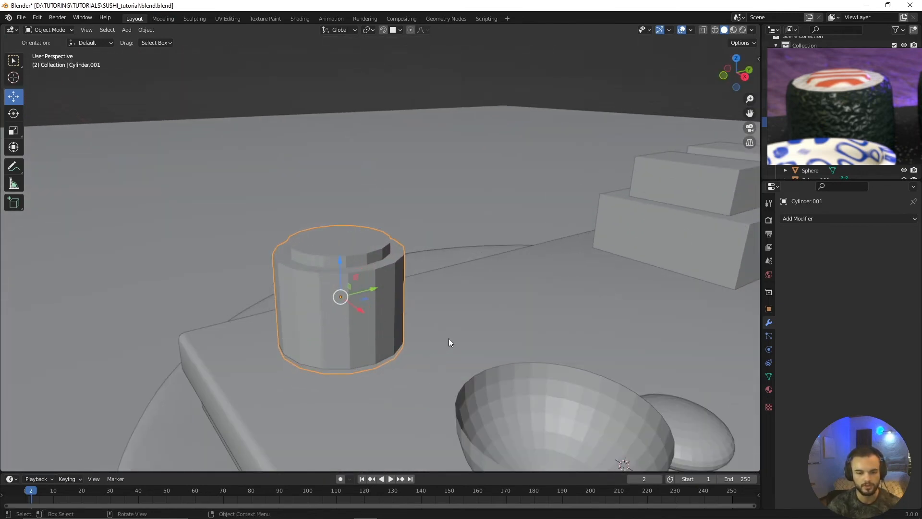
scroll(450, 341, "down", 3)
scroll(432, 338, "up", 2)
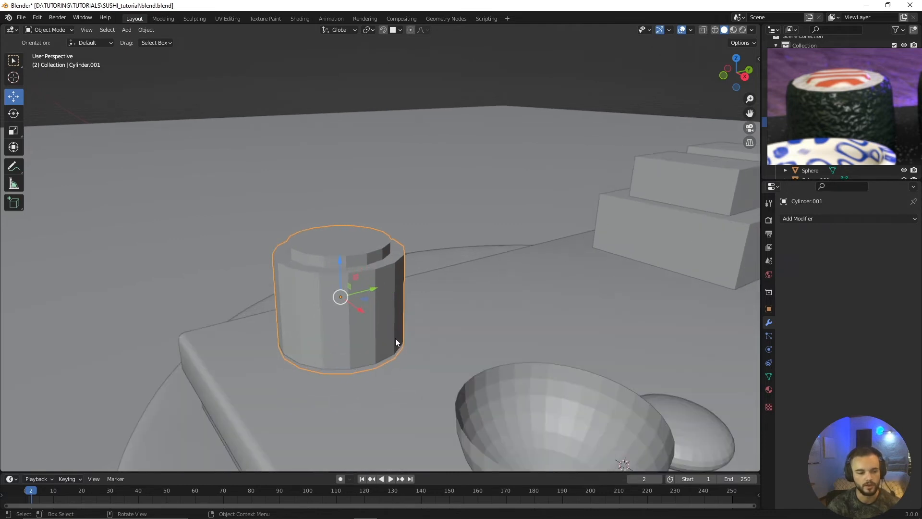
middle_click_drag(385, 281, 369, 262)
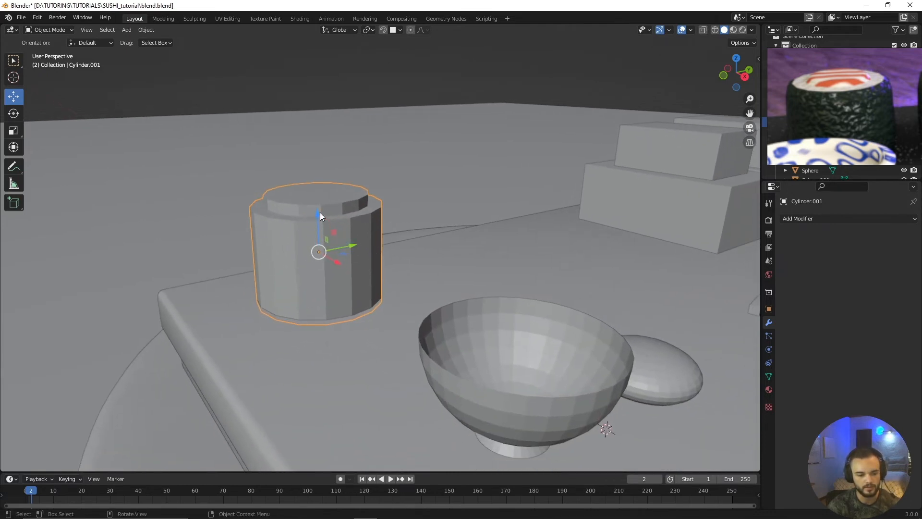
Add a Subdivision Surface modifier to the sushi roll cylinder.
left_click_drag(319, 212, 320, 216)
middle_click_drag(308, 277, 377, 293, "shift")
scroll(377, 293, "up", 2)
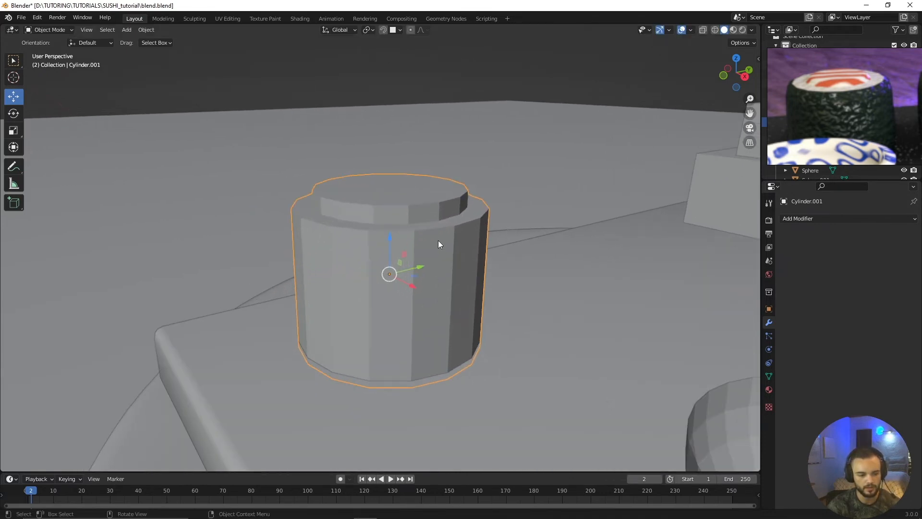
left_click(790, 219)
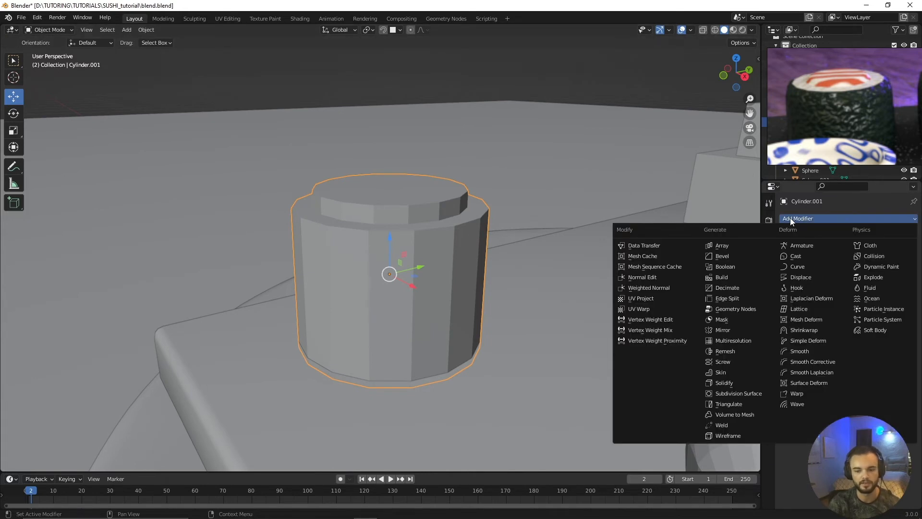
left_click(755, 395)
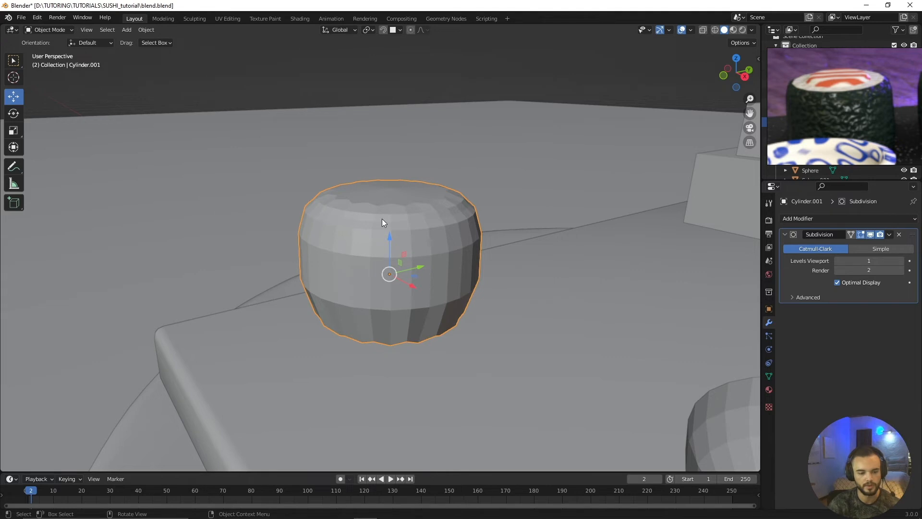
Check the subdivided roll's rounded top and base from different distances and angles.
scroll(383, 219, "down", 2)
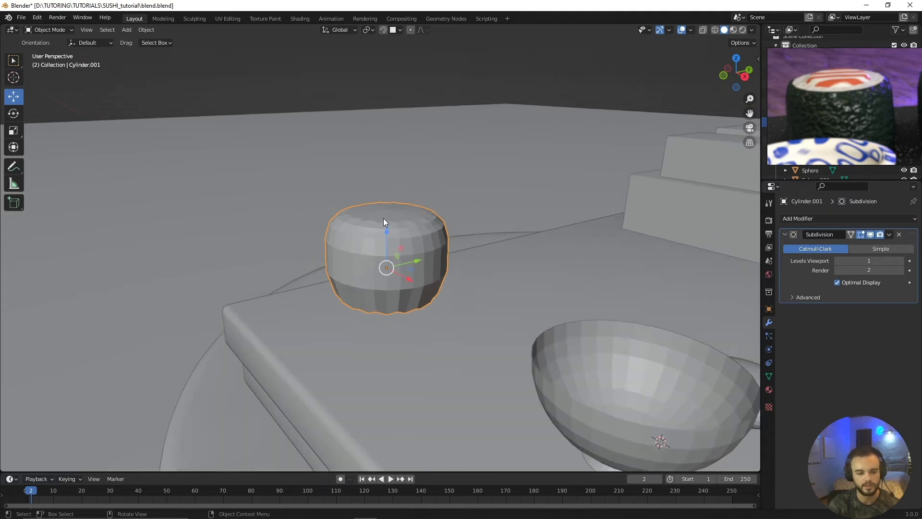
middle_click_drag(384, 220, 411, 241)
scroll(394, 225, "up", 2)
scroll(395, 239, "down", 2)
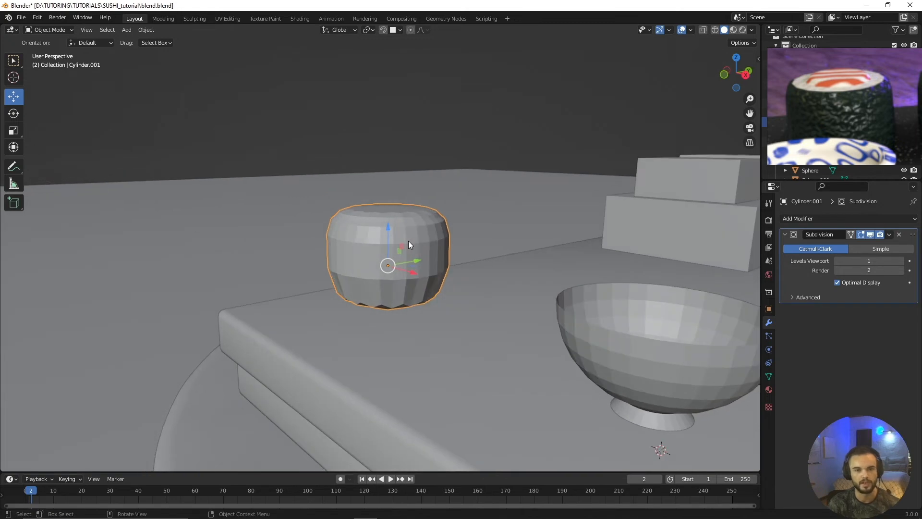
scroll(379, 299, "up", 3)
scroll(382, 298, "down", 3)
middle_click_drag(384, 298, 369, 299)
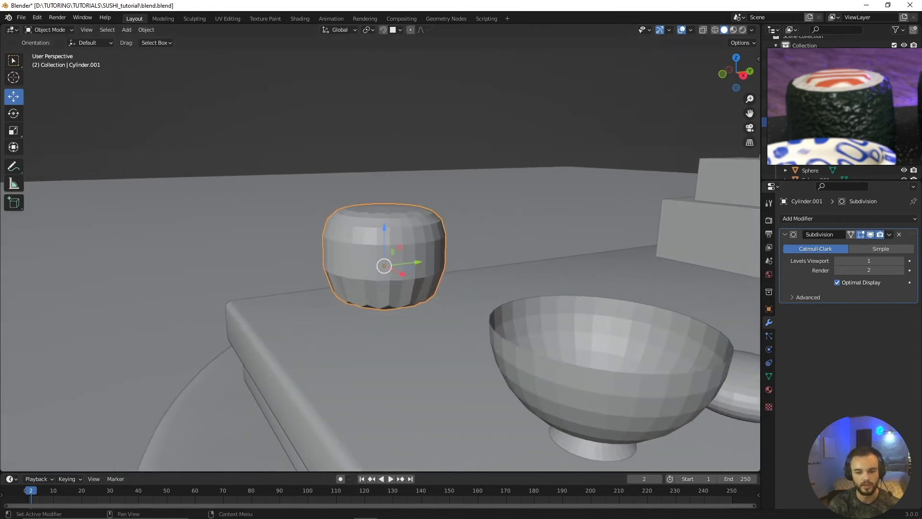
Try a Subdivision viewport level of 2 on the roll, inspect the shape, and return the level to 1.
left_click(901, 261)
scroll(561, 261, "up", 3)
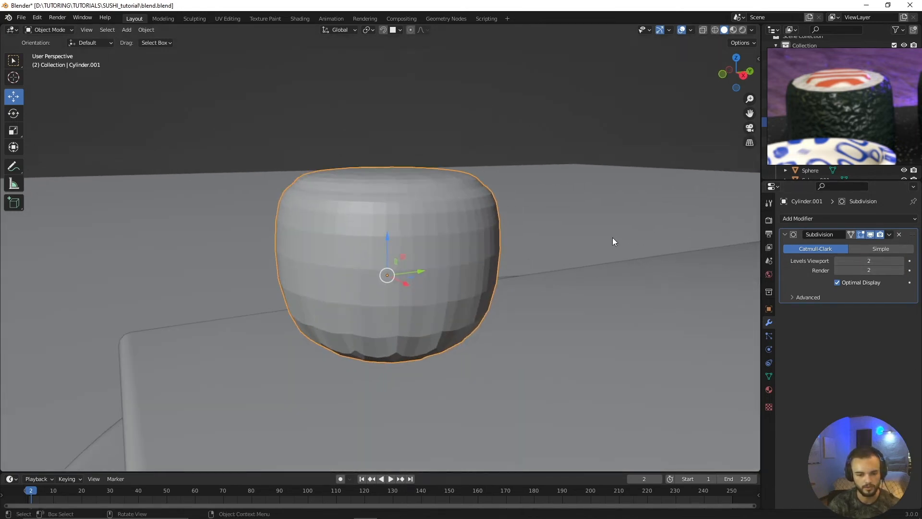
scroll(518, 283, "down", 2)
mouse_move(517, 283)
middle_mouse_down()
mouse_move(529, 280)
mouse_move(503, 276)
middle_mouse_up()
scroll(529, 281, "up", 2)
scroll(487, 273, "down", 2)
scroll(502, 278, "up", 2)
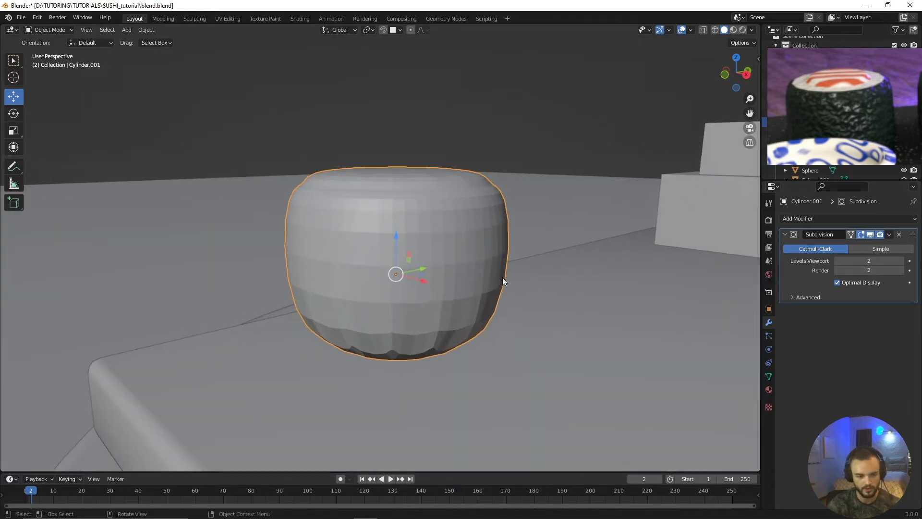
scroll(503, 278, "down", 2)
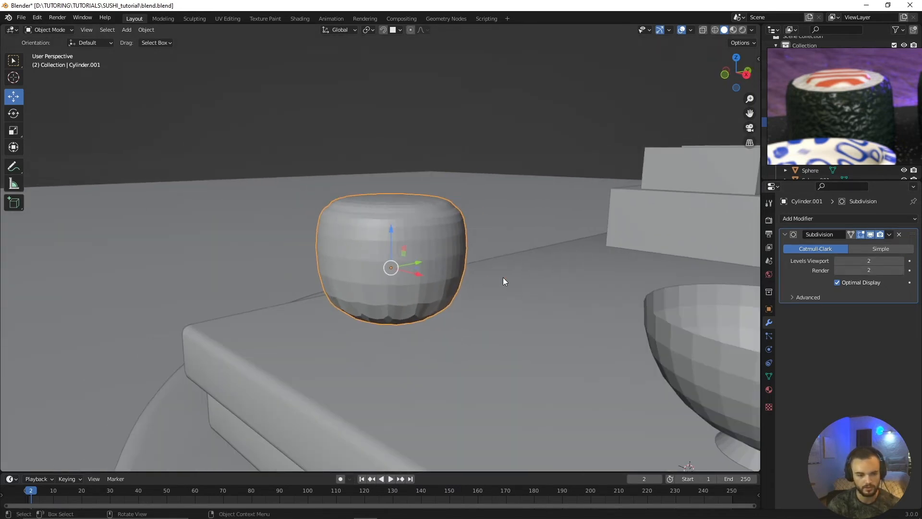
left_click(836, 260)
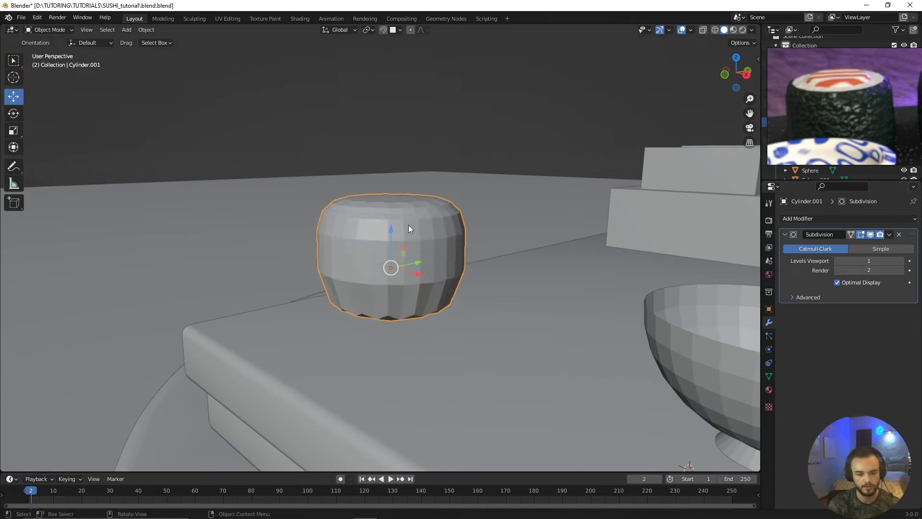
In Edit Mode, add one centred horizontal loop cut around the side of the sushi roll.
key("Tab")
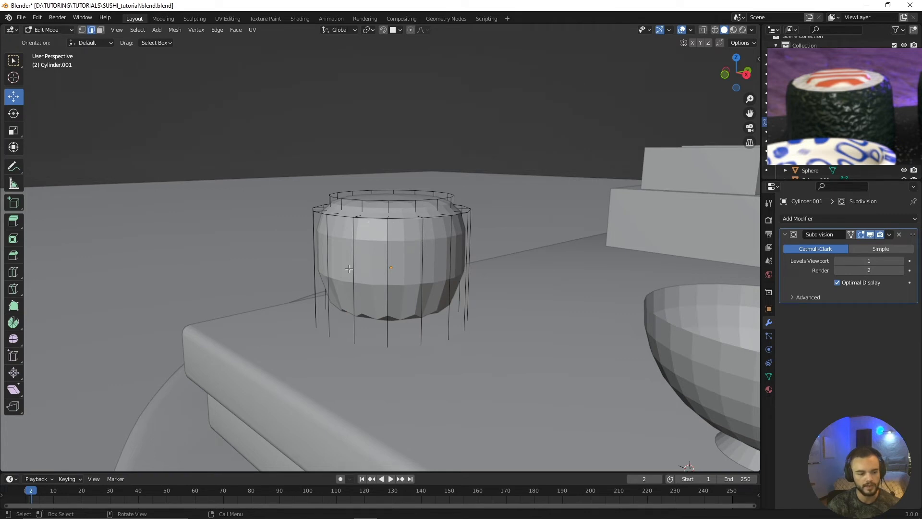
middle_click_drag(426, 262, 419, 264)
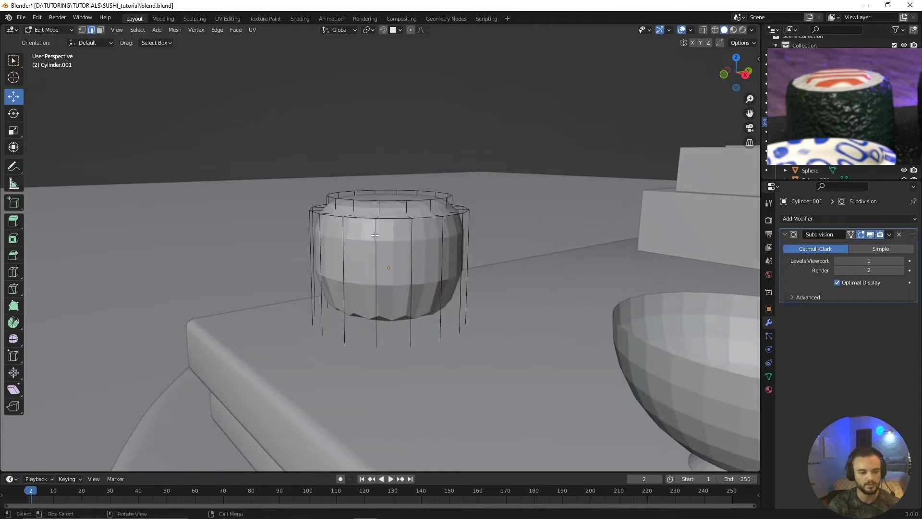
key("ctrl+r")
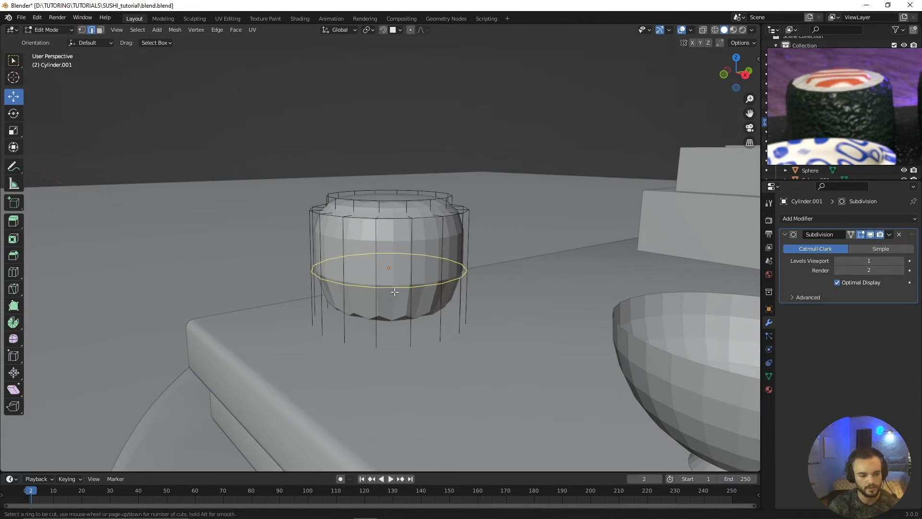
left_click(397, 290)
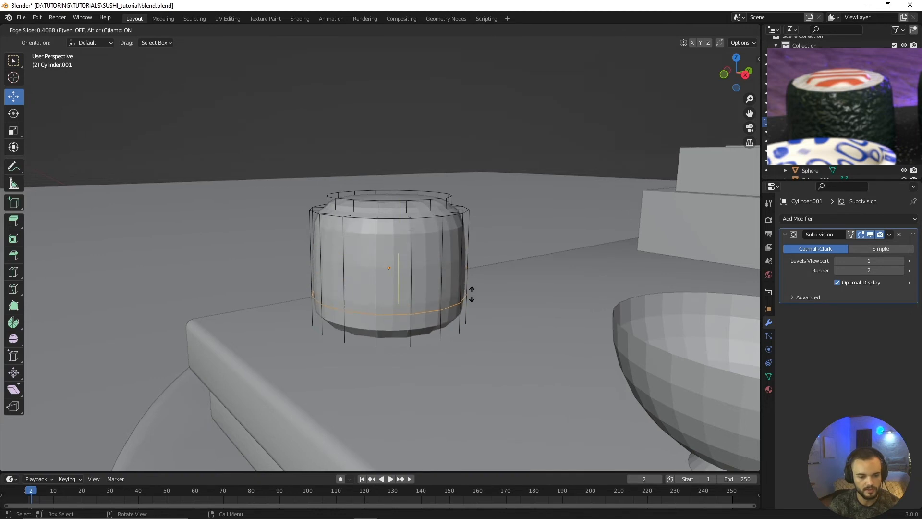
right_click(494, 242)
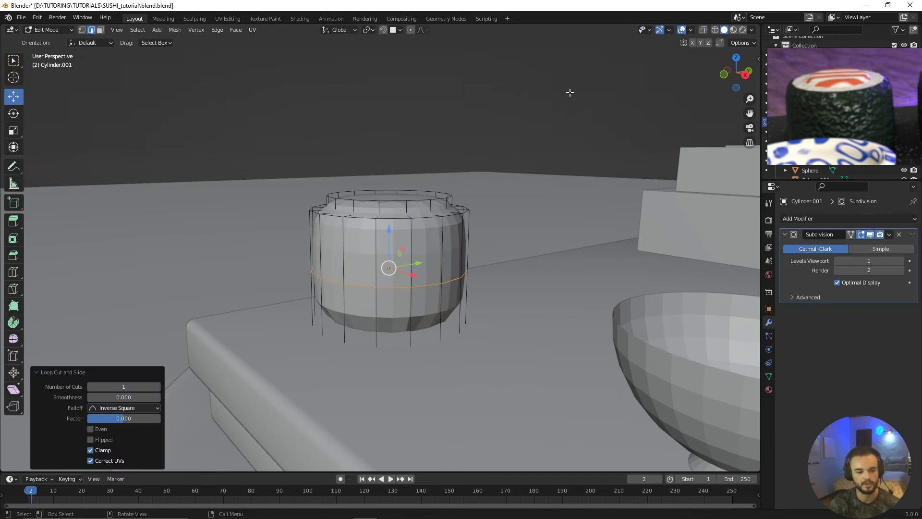
Move the new edge loop up about 0.03 m, then edge-slide it down close to the roll's base with a factor of about 0.943.
middle_click_drag(429, 297, 445, 286, "shift")
scroll(445, 286, "up", 1)
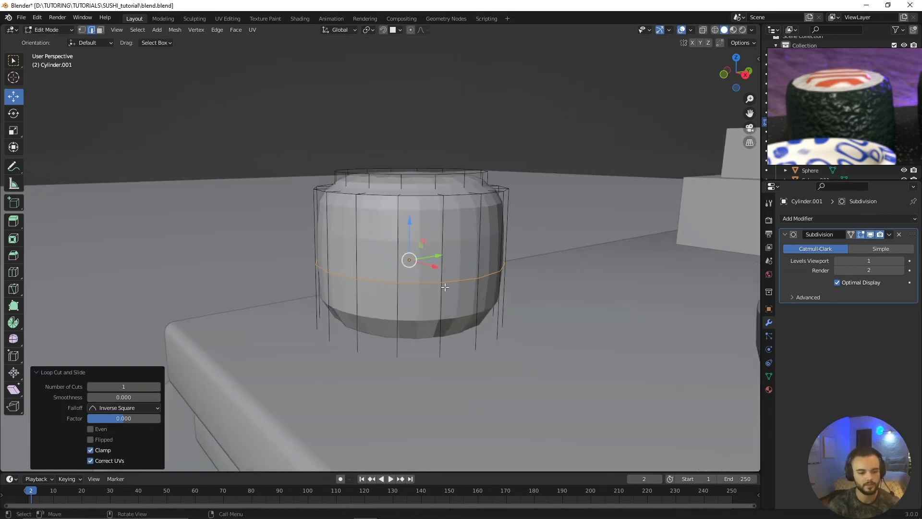
middle_click_drag(530, 275, 495, 259, "shift")
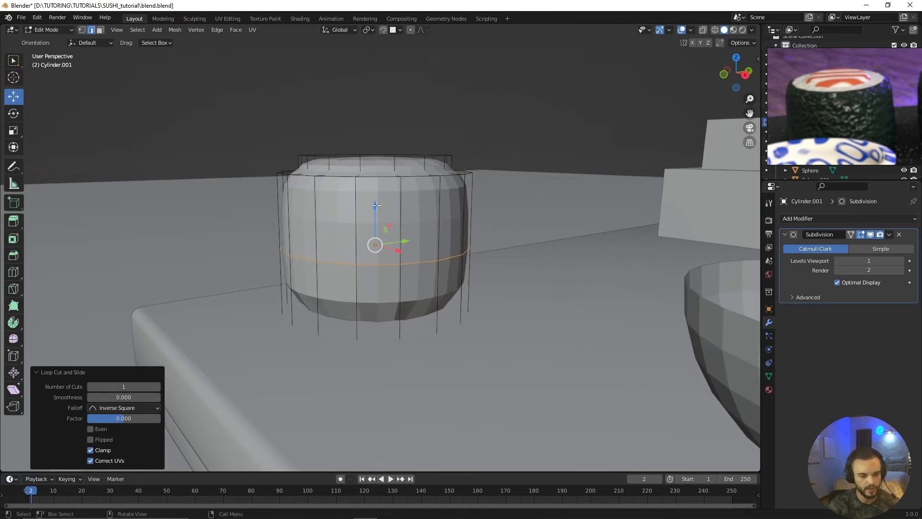
left_click_drag(377, 206, 392, 180)
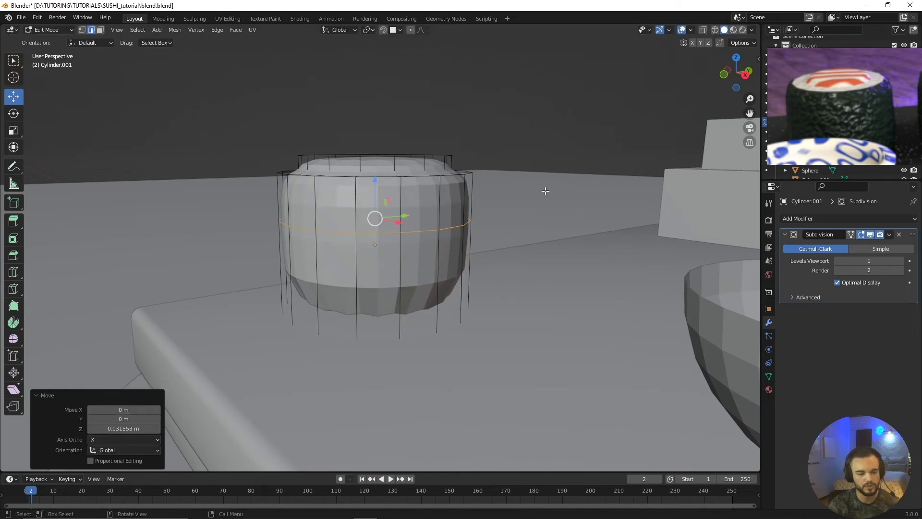
key("g")
key("g")
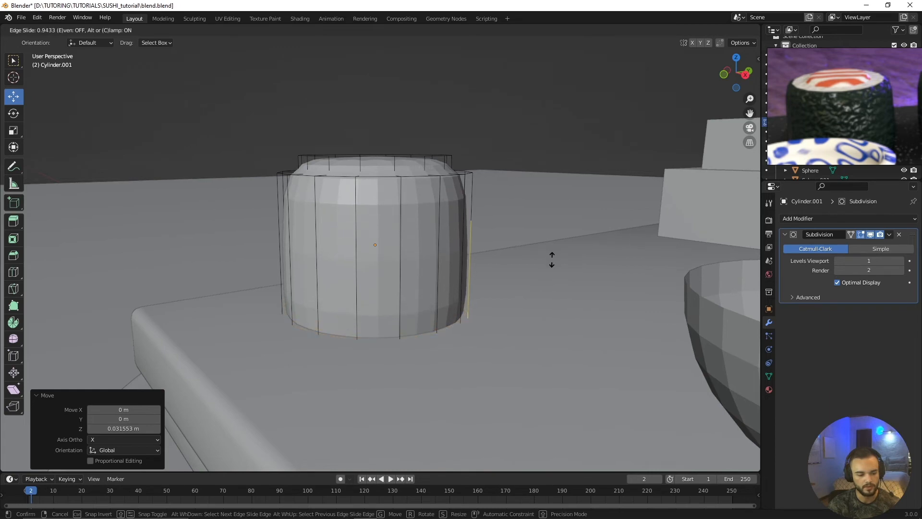
left_click(552, 259)
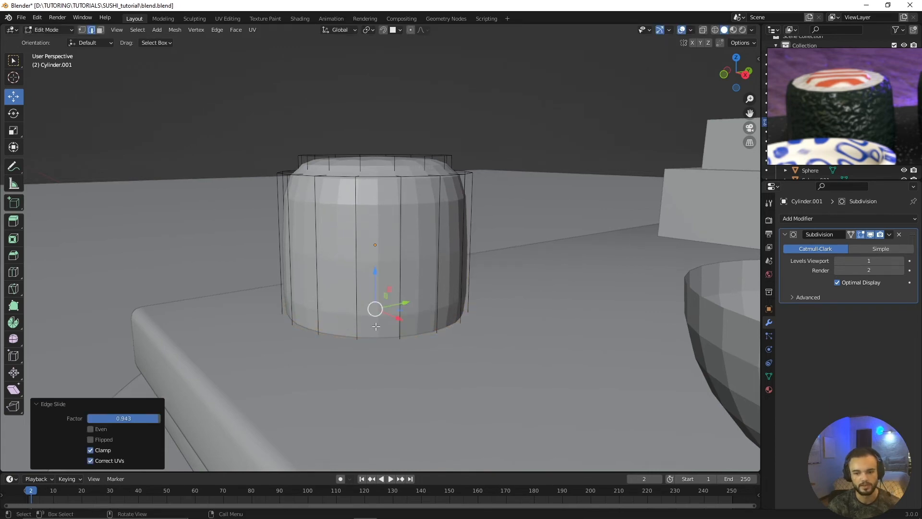
Move the reference image next to the roll and turn off the Subdivision modifier's viewport display.
middle_click_drag(376, 326, 408, 261)
scroll(408, 261, "up", 4)
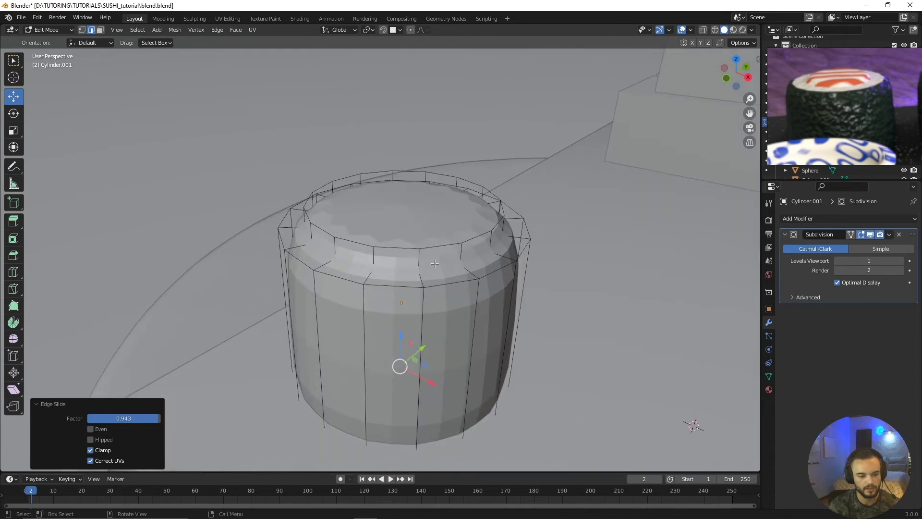
left_click_drag(865, 105, 584, 74)
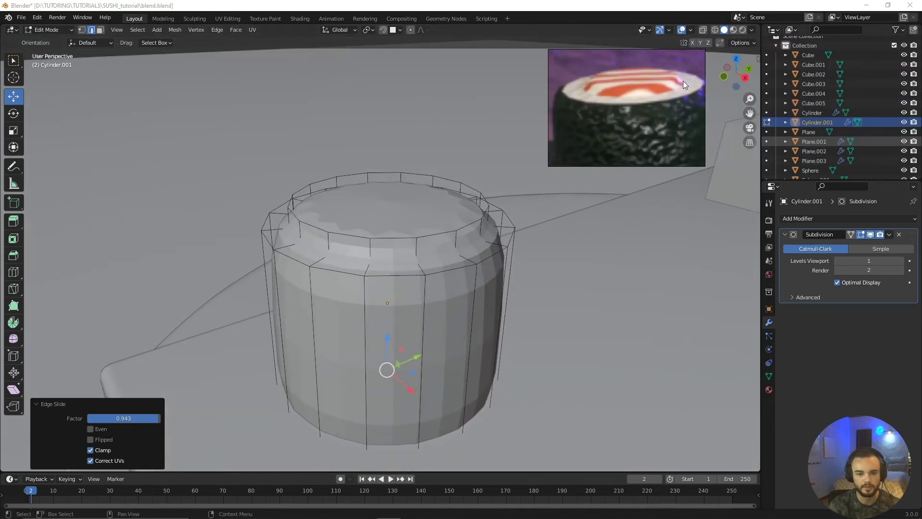
middle_click_drag(411, 228, 295, 227)
left_click(870, 234)
Select the upper and lower edge loops of the roll's raised top disc and scale them to about 0.713.
left_click(339, 198)
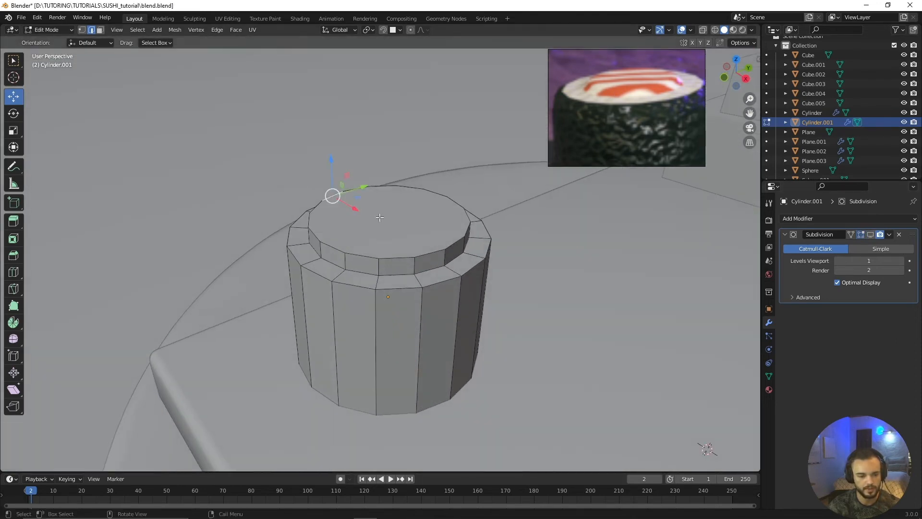
left_click(431, 197)
left_click(283, 245)
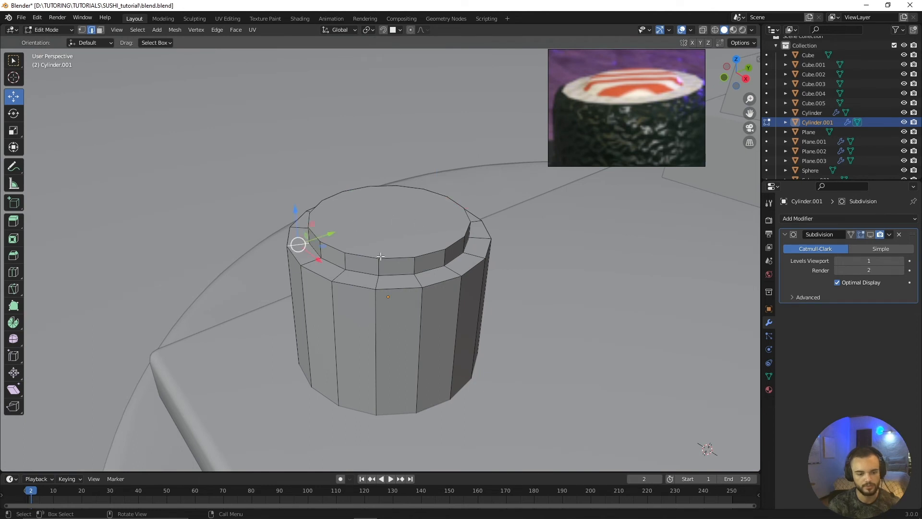
left_click(359, 255, "alt")
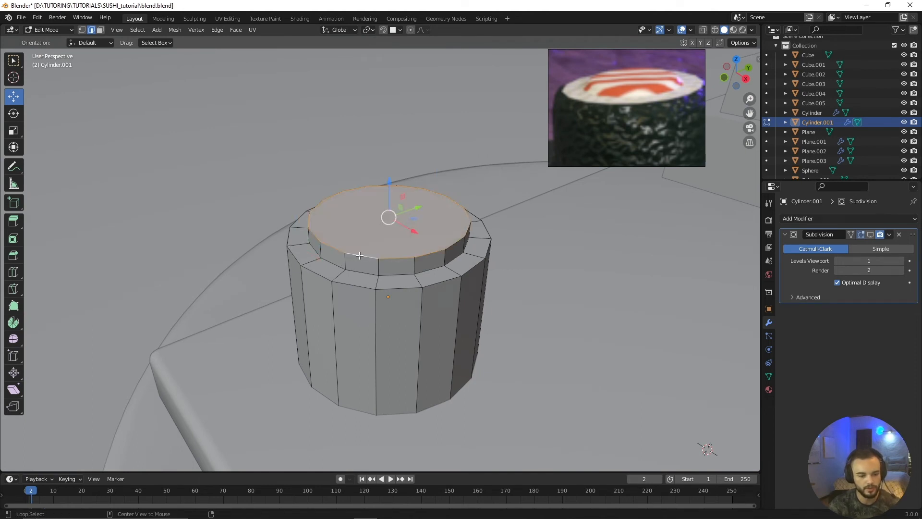
scroll(380, 246, "up", 3)
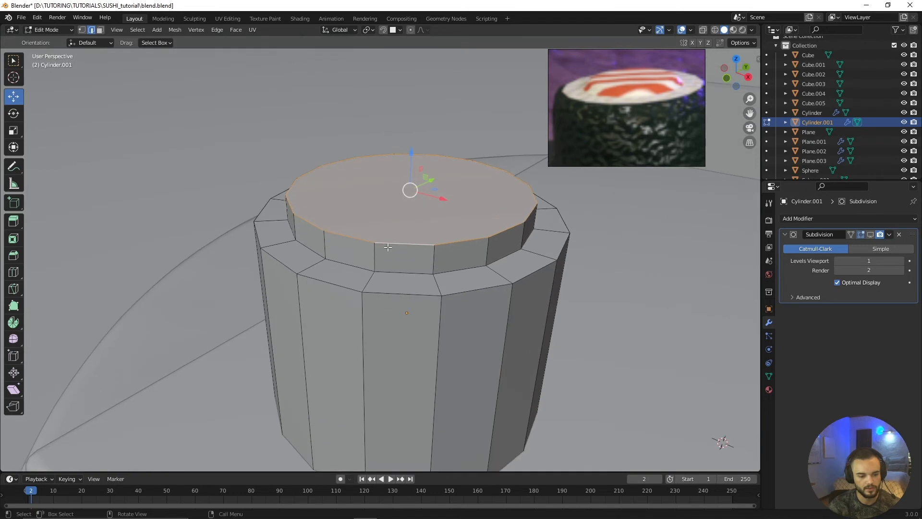
left_click(396, 271, "alt+shift")
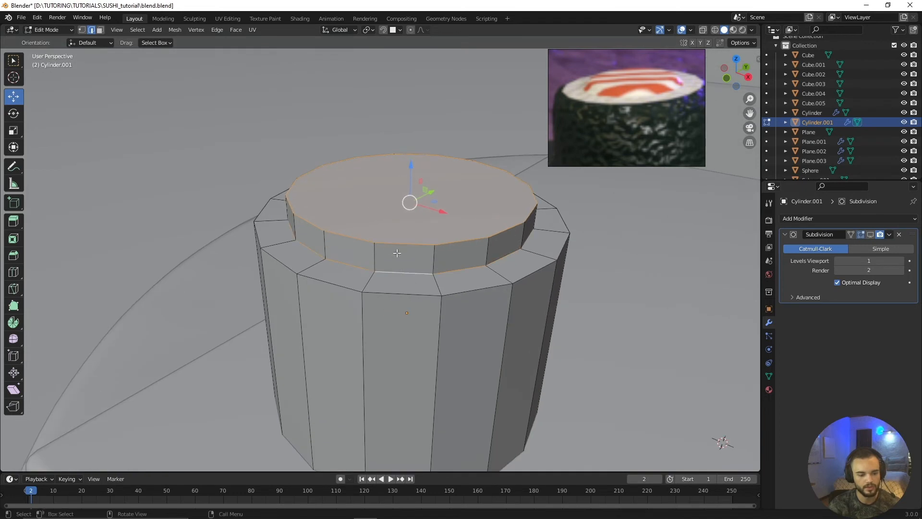
key("s")
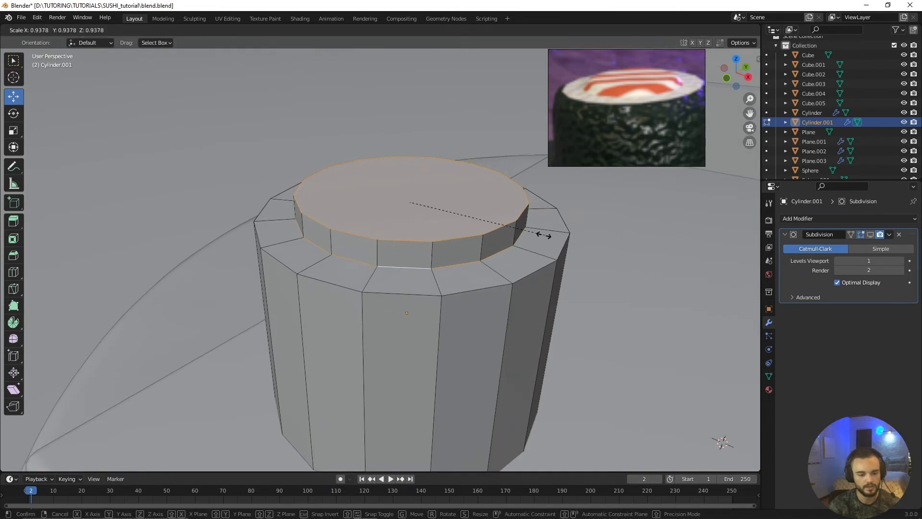
left_click(506, 233)
Add one loop cut around the flat ring surrounding the raised disc, with a slide factor of about 0.043.
middle_click_drag(474, 294, 457, 297)
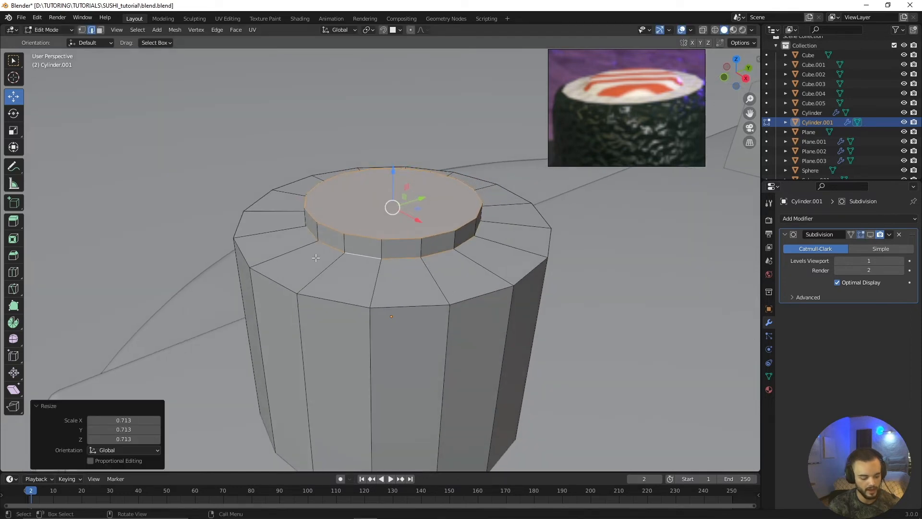
key("ctrl+r")
left_click(294, 235)
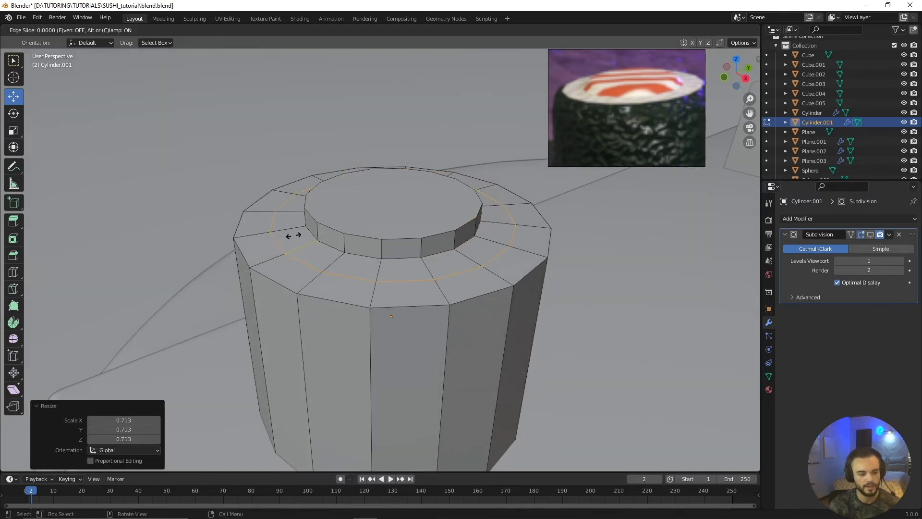
left_click(298, 251)
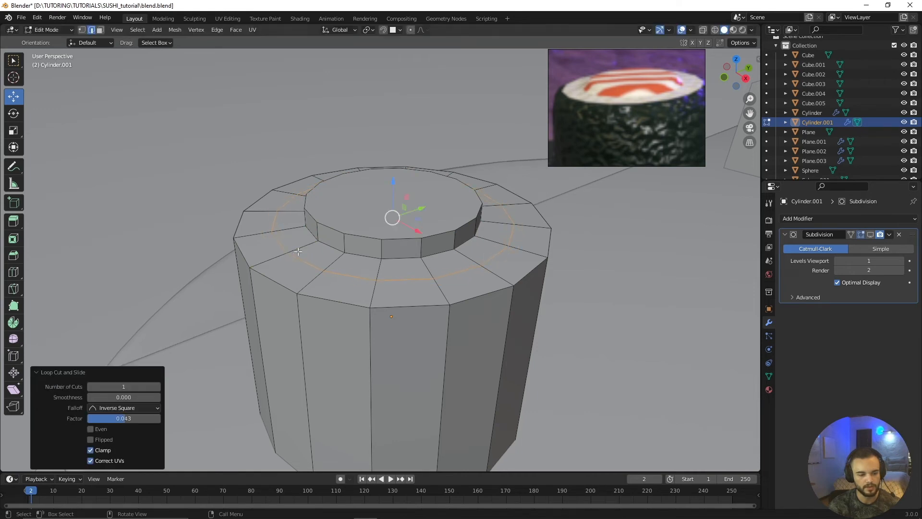
Undo the last loop cut on the flat ring and turn the Subdivision modifier's viewport display back on.
key("ctrl+z")
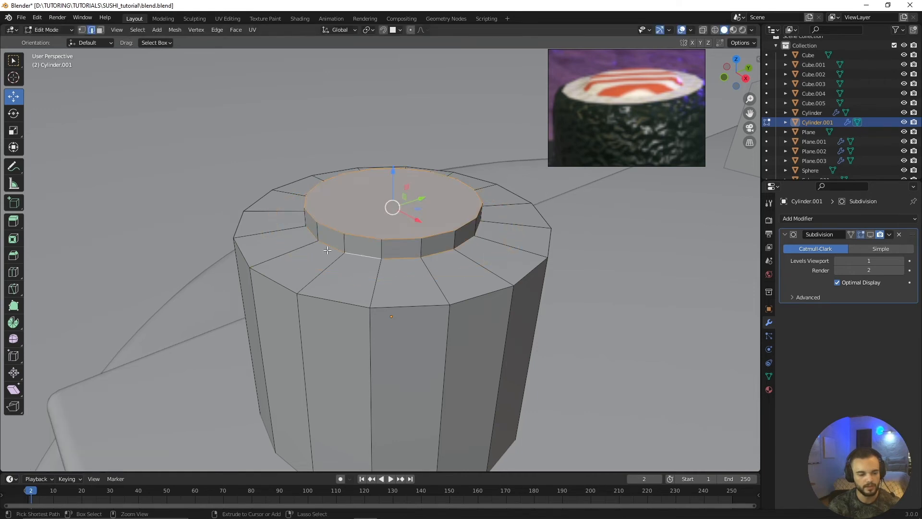
left_click(870, 234)
middle_click_drag(473, 254, 298, 260)
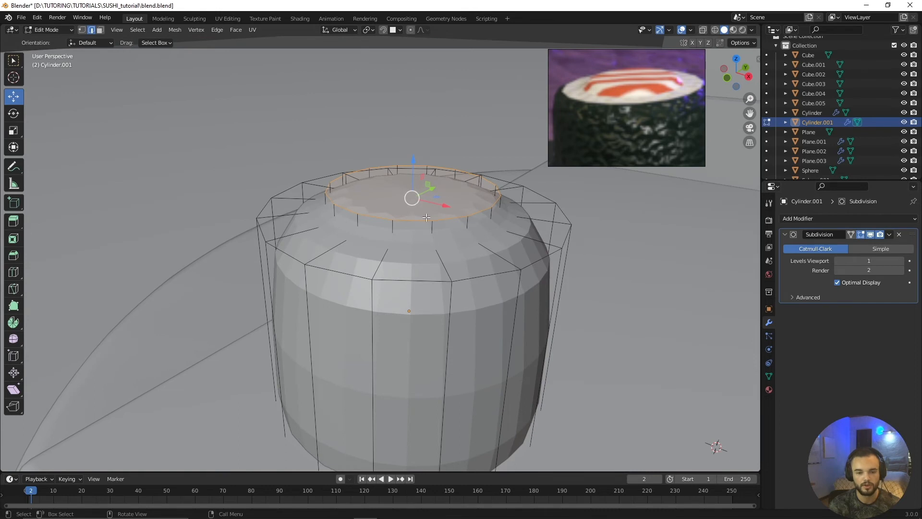
Add one loop cut around the flat ring and slide it close to the outer rim with a factor of about -0.674.
key("ctrl+r")
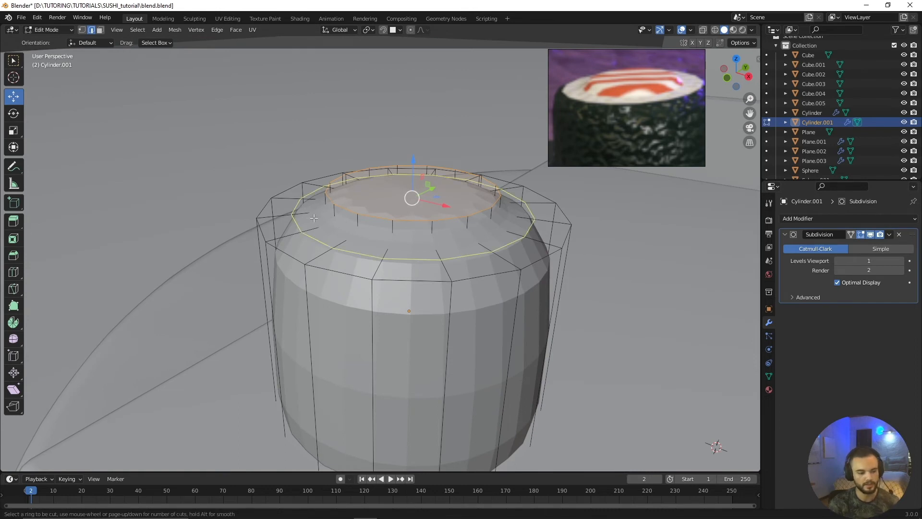
left_click(314, 218)
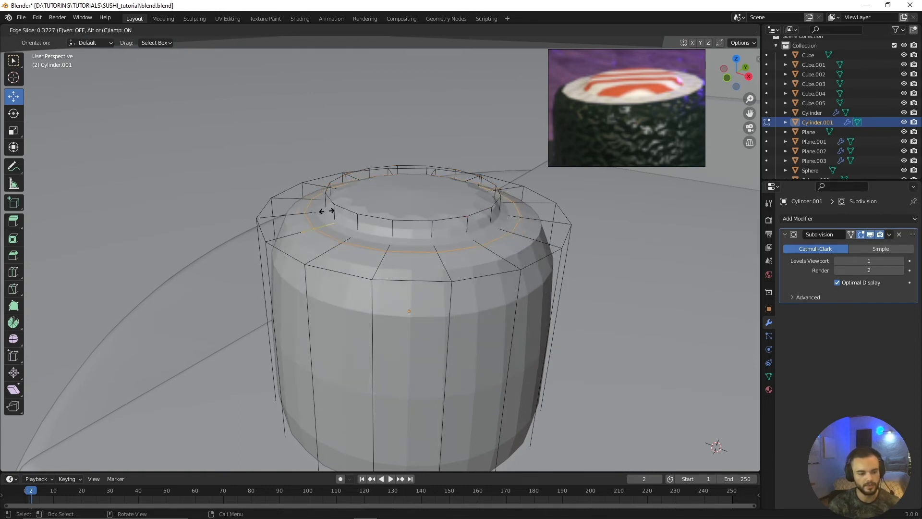
left_click(290, 240)
middle_click_drag(289, 240, 332, 222)
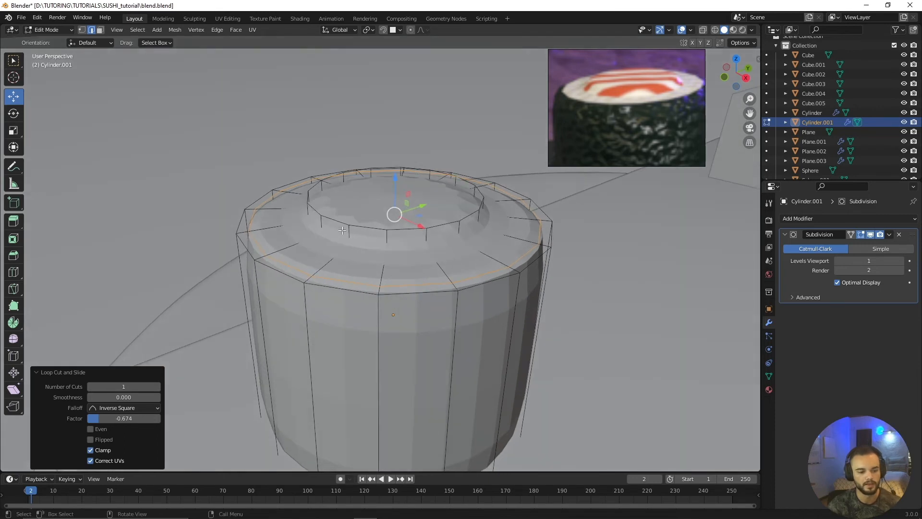
Inset the top face of the raised disc with a thickness of about 0.0089 m.
key("3")
left_click(434, 192)
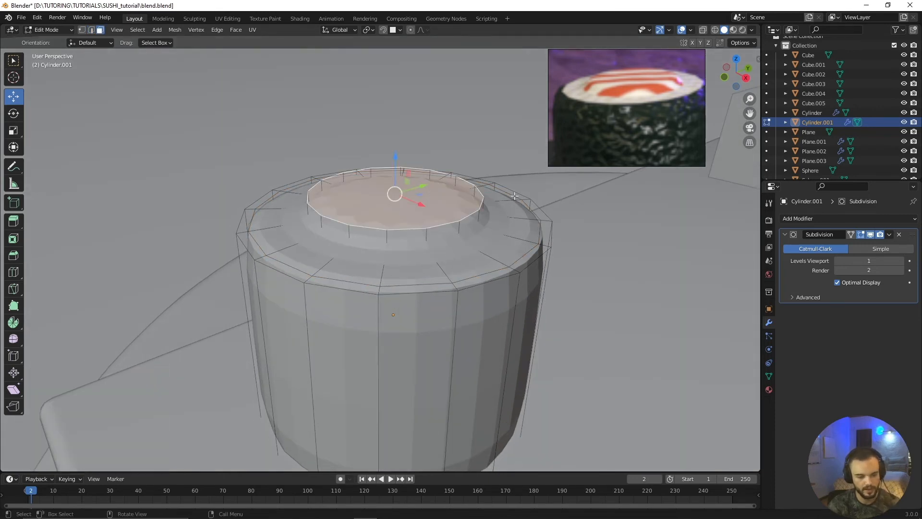
key("i")
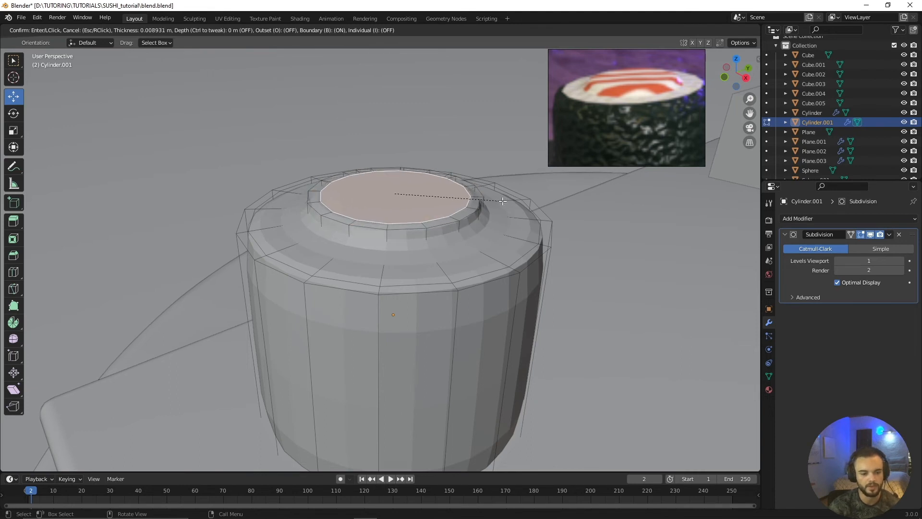
left_click(503, 201)
Add two evenly spaced horizontal loop cuts around the roll's side, leaving them unslid at factor 0.
middle_click_drag(503, 201, 450, 274)
scroll(447, 281, "down", 1)
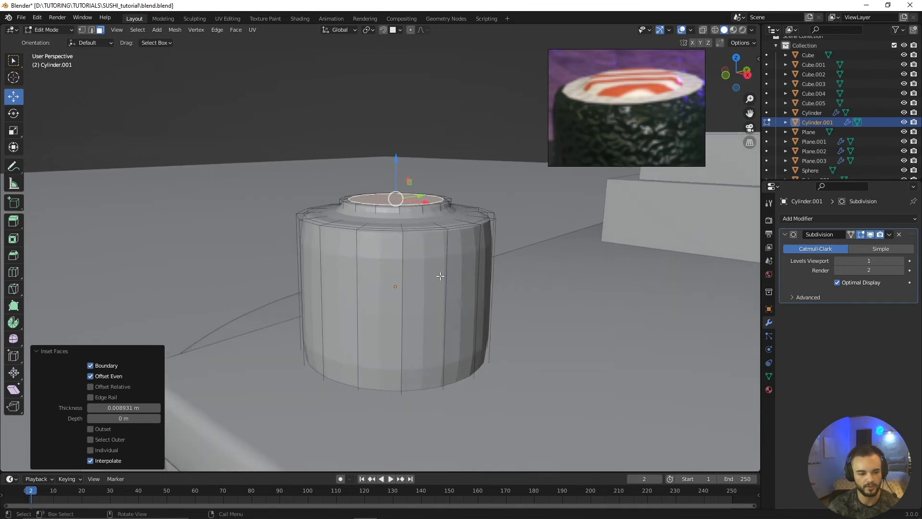
key("ctrl+r")
scroll(356, 273, "up", 6)
scroll(357, 273, "down", 6)
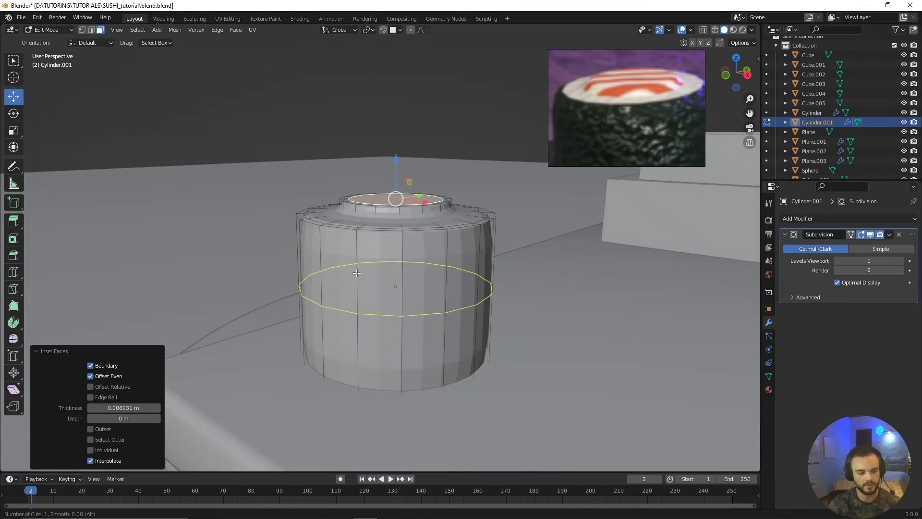
scroll(356, 273, "up", 1)
scroll(357, 273, "up", 1)
scroll(357, 273, "down", 1)
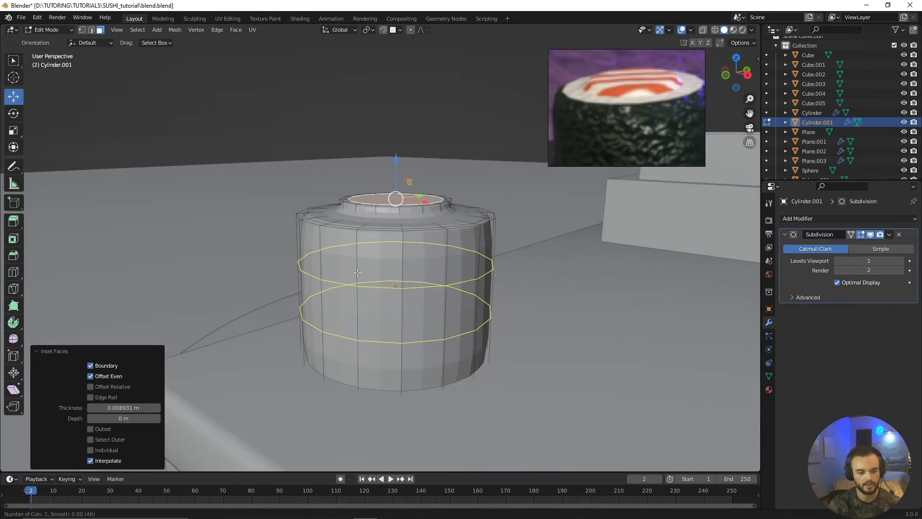
left_click(357, 273)
right_click(511, 318)
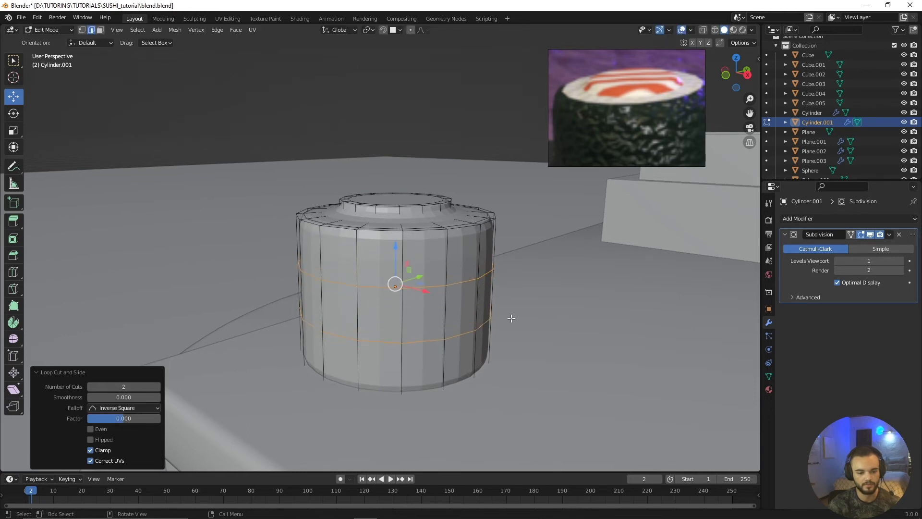
Scale the two new side loops to about 1.061 to bulge the roll, and clear the selection.
key("s")
left_click(548, 280)
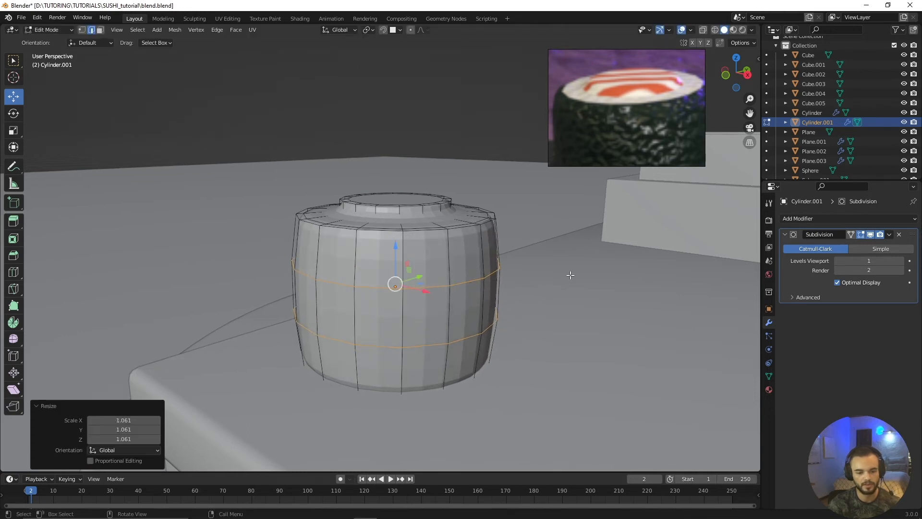
scroll(477, 304, "down", 4)
scroll(482, 303, "up", 4)
middle_click_drag(492, 303, 507, 281)
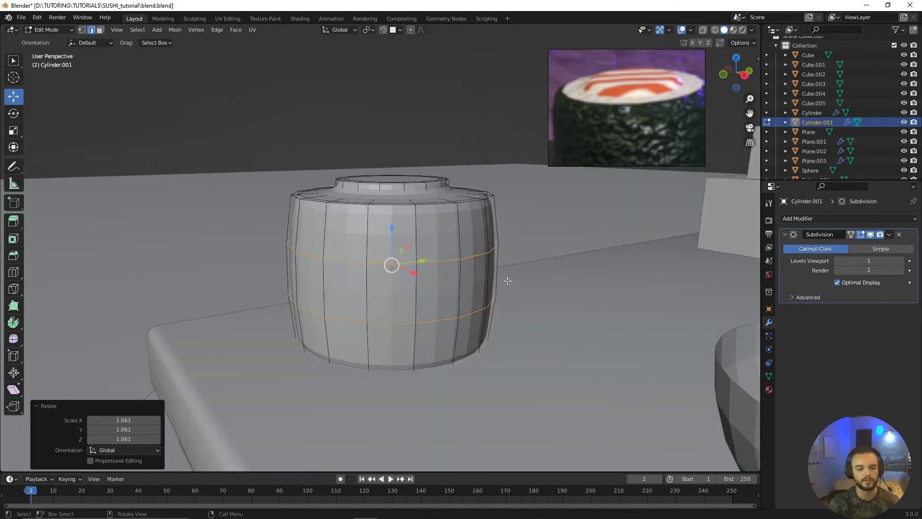
scroll(494, 274, "down", 3)
scroll(490, 275, "up", 2)
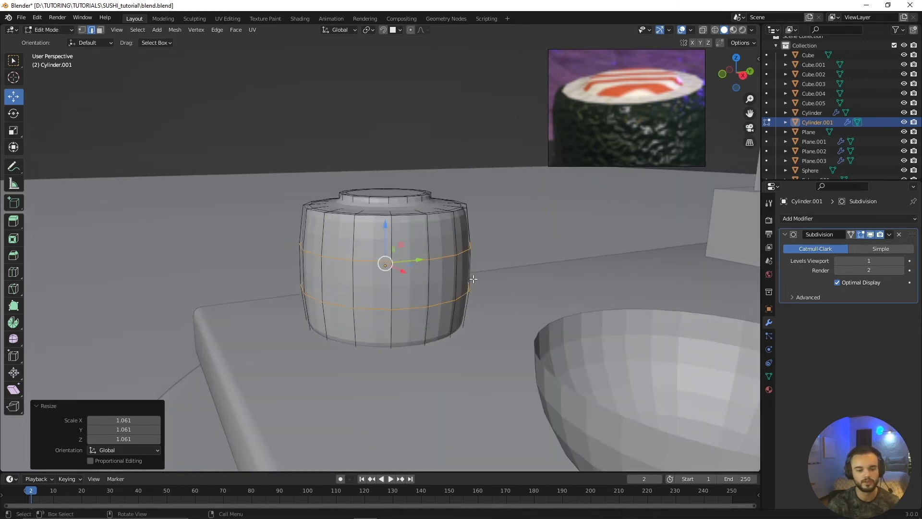
middle_click_drag(474, 274, 498, 276)
scroll(500, 276, "up", 1)
key("s")
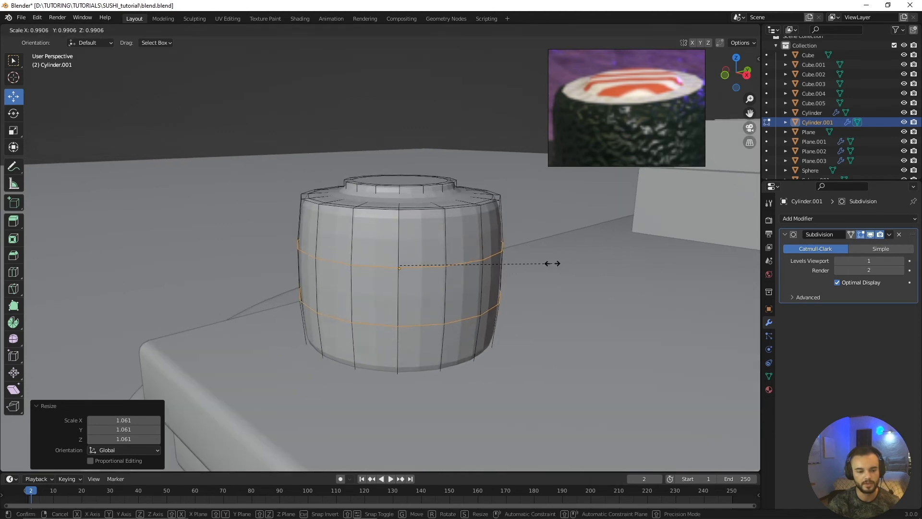
right_click(549, 262)
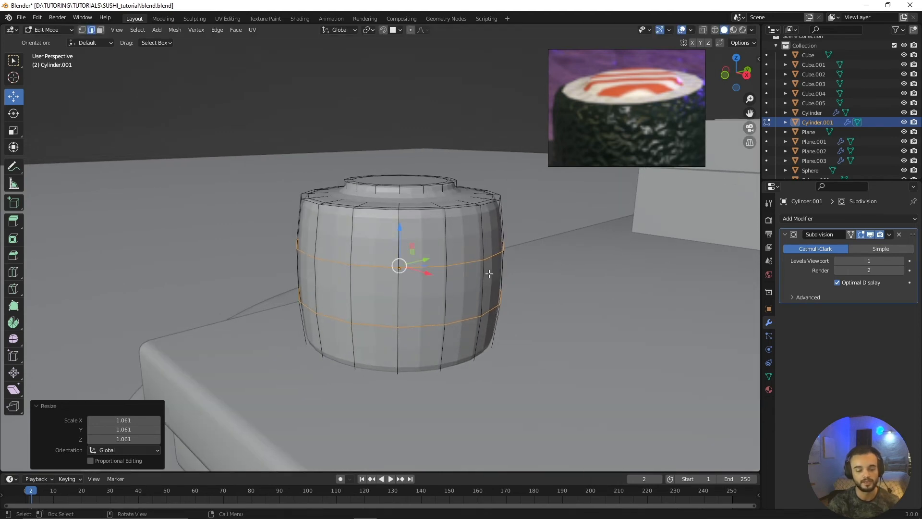
key("alt+a")
Show both rolls and the bowl in the reference image and return the modeled roll to Object Mode.
mouse_move(490, 270)
middle_mouse_down()
mouse_move(635, 371)
mouse_move(690, 454)
mouse_move(483, 280)
middle_mouse_up()
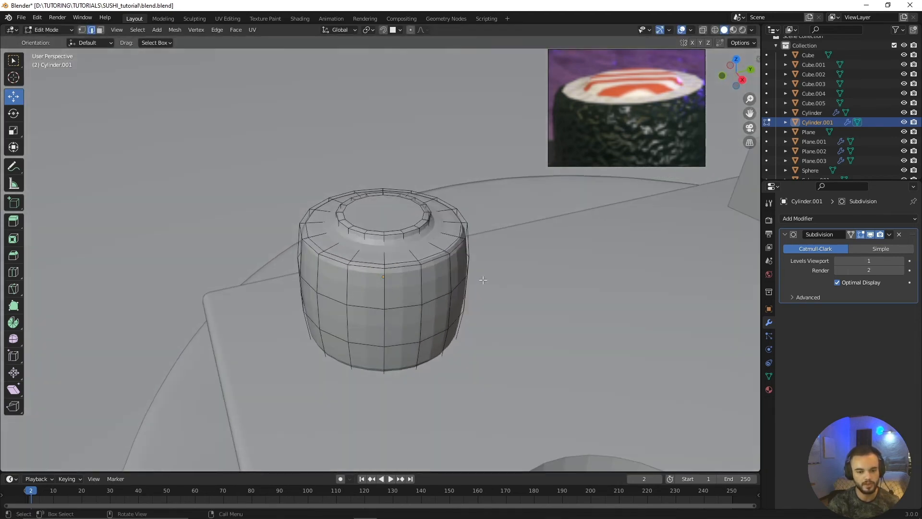
scroll(610, 146, "down", 3)
middle_click_drag(610, 146, 593, 100)
scroll(425, 292, "down", 2)
middle_click_drag(424, 292, 446, 264)
scroll(438, 271, "up", 3)
scroll(475, 265, "down", 3)
key("Tab")
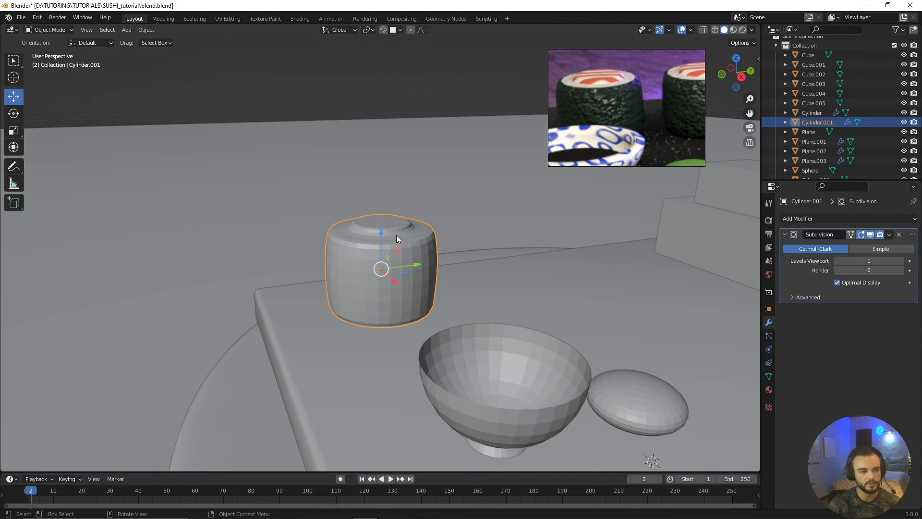
Enable Tab for Pie Menu in the keymap preferences, save the preferences and close them.
left_click(37, 17)
left_click(53, 154)
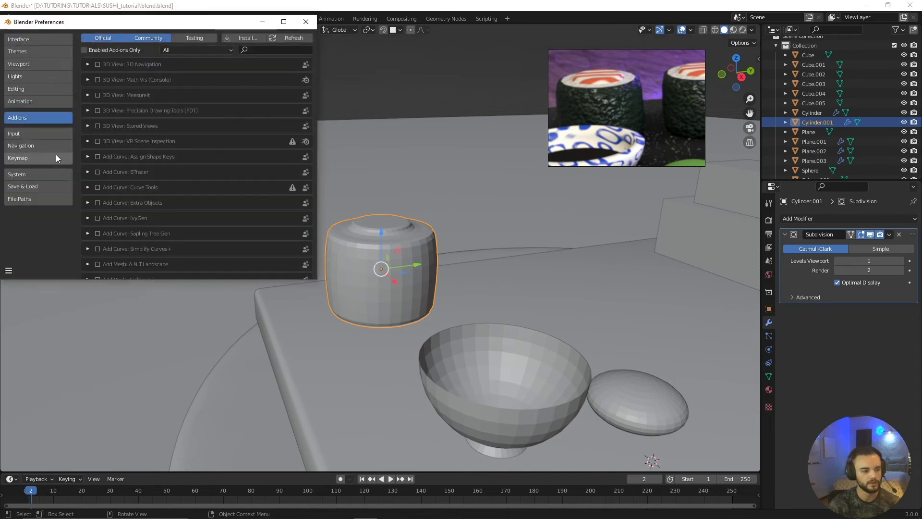
left_click(31, 144)
left_click(53, 158)
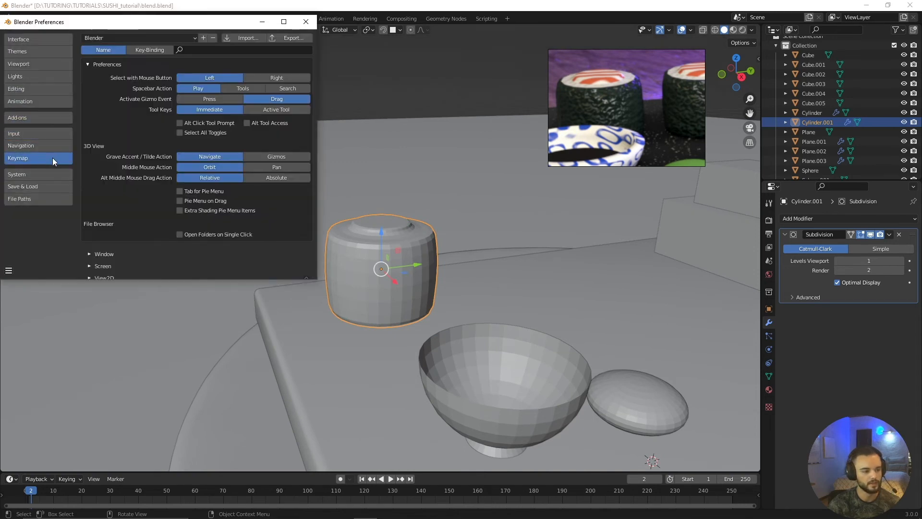
left_click(180, 191)
left_click(9, 271)
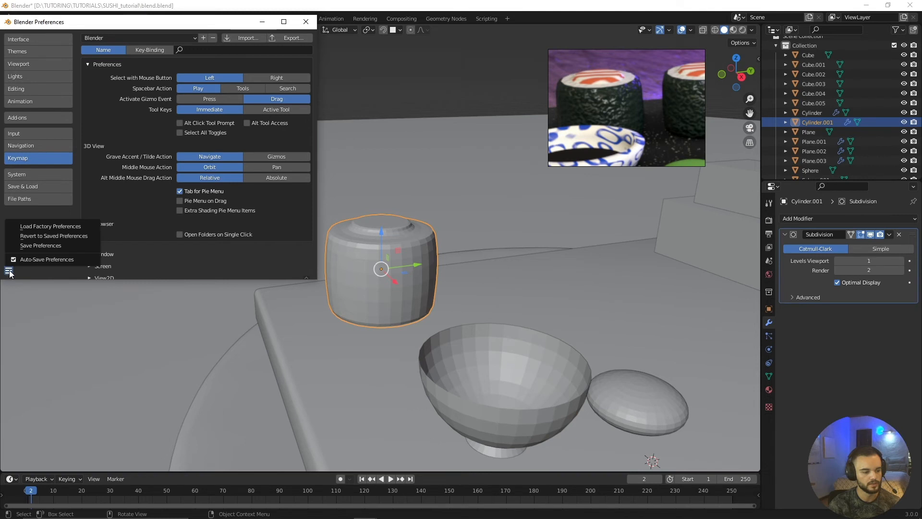
left_click(44, 245)
left_click(306, 21)
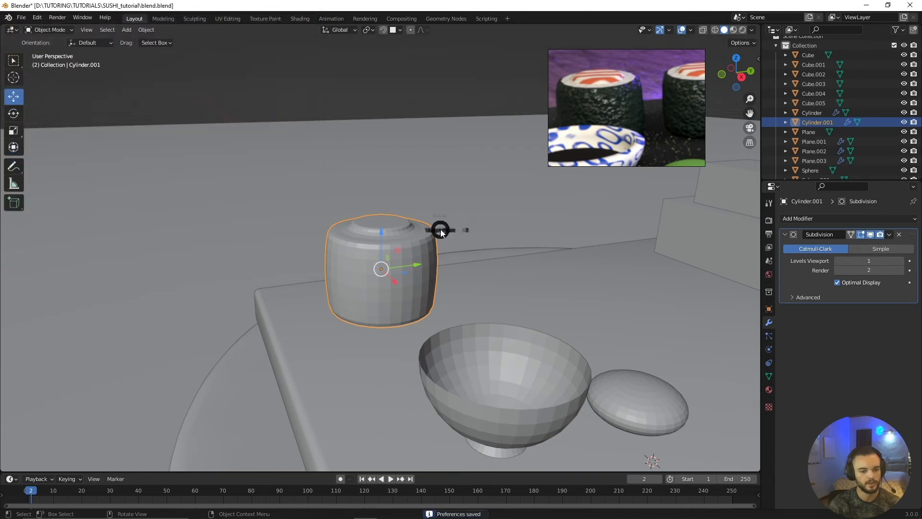
Try out the mode pie menu on the selected roll.
left_click(516, 230)
key("Tab")
left_click(374, 280)
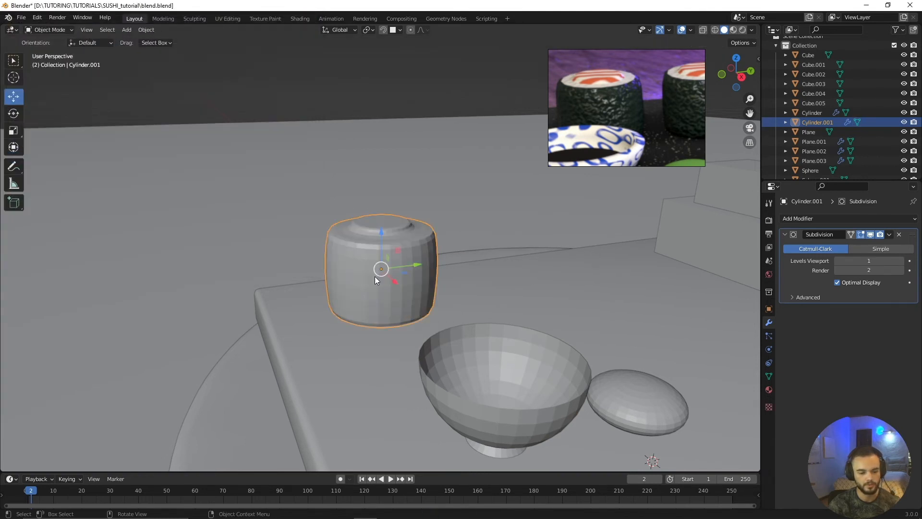
Create a linked duplicate of the sushi roll and move it beside the original along the Y axis.
middle_click_drag(449, 250, 430, 255)
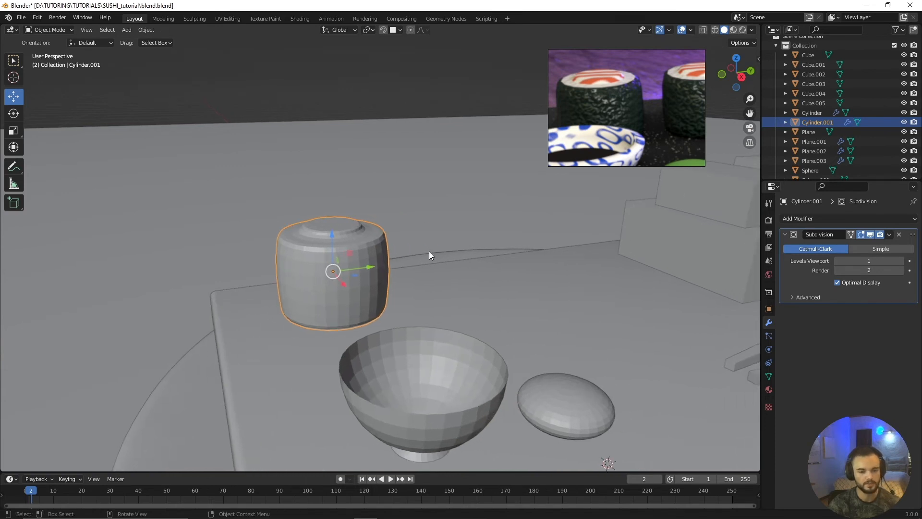
key("alt+d")
right_click(370, 255)
left_click_drag(376, 265, 504, 252)
Try scaling the original roll and its linked copy one at a time in Object Mode, cancelling each change.
left_click(308, 260)
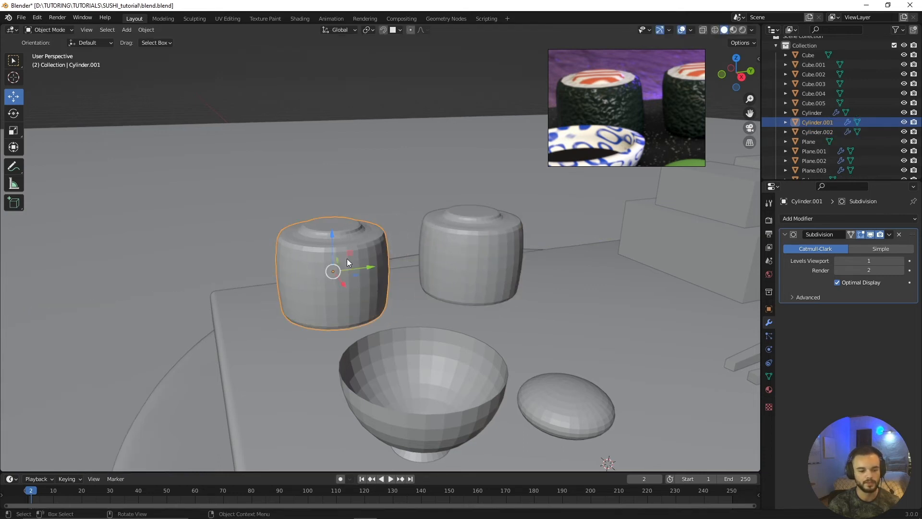
key("s")
right_click(403, 261)
left_click(434, 250)
key("s")
right_click(572, 240)
left_click(316, 264)
Try moving a side face of the original roll in Edit Mode, cancel the move and return to Object Mode.
key("Tab")
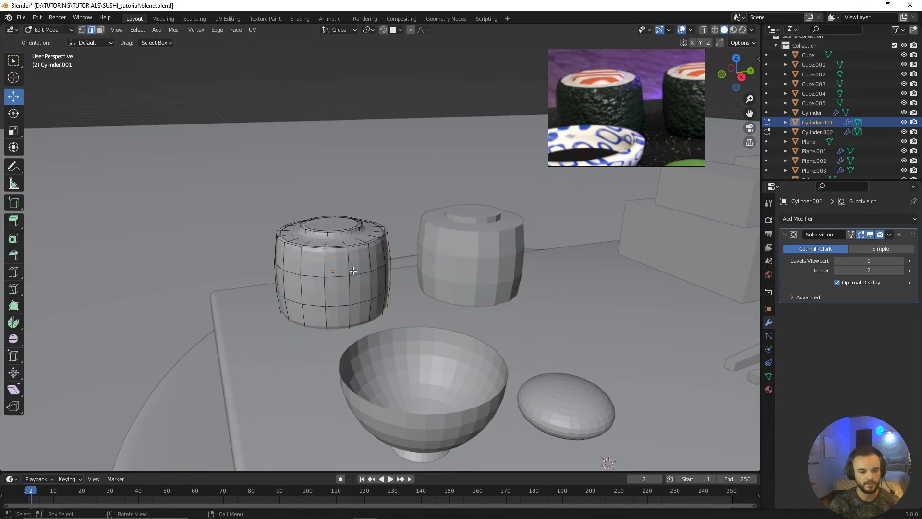
key("3")
left_click(335, 262)
key("g")
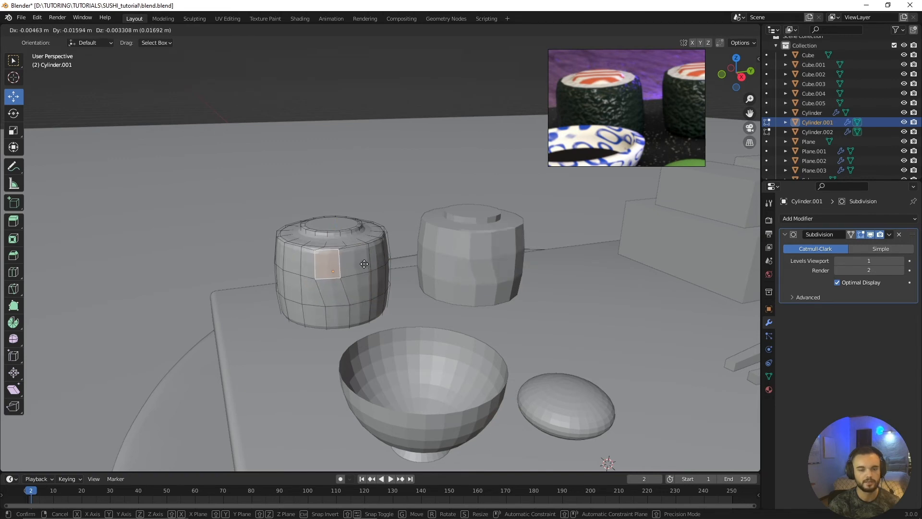
right_click(349, 279)
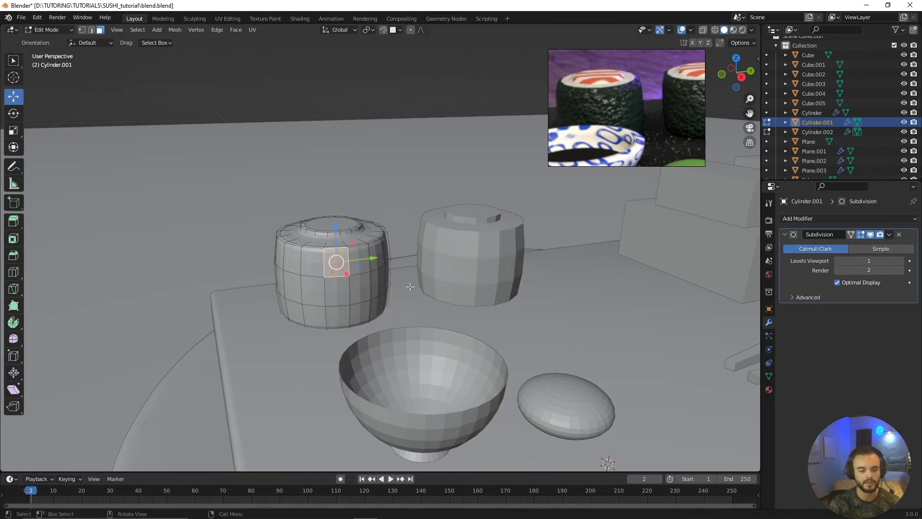
key("Tab")
Replace the linked copy with an independent duplicate of the original roll, moved about 0.3268 m along Y.
left_click(445, 260)
key("Delete")
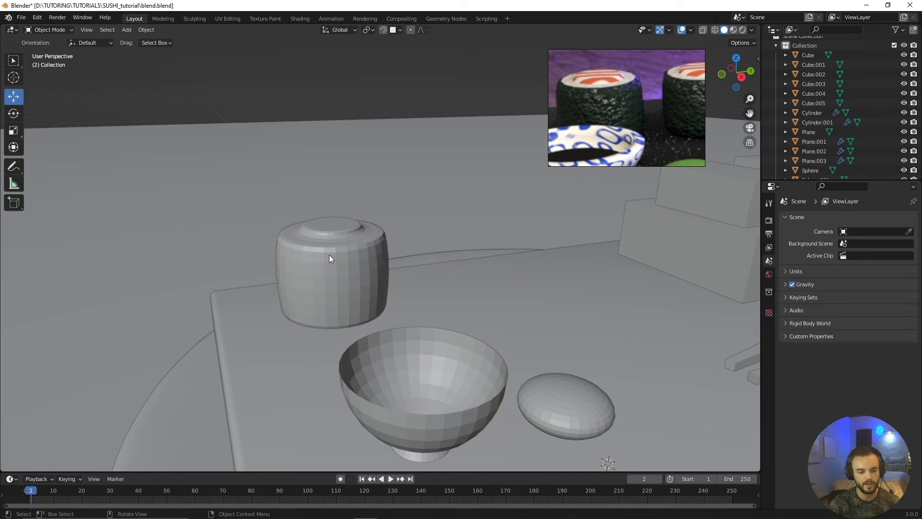
left_click(329, 258)
key("shift+d")
right_click(394, 265)
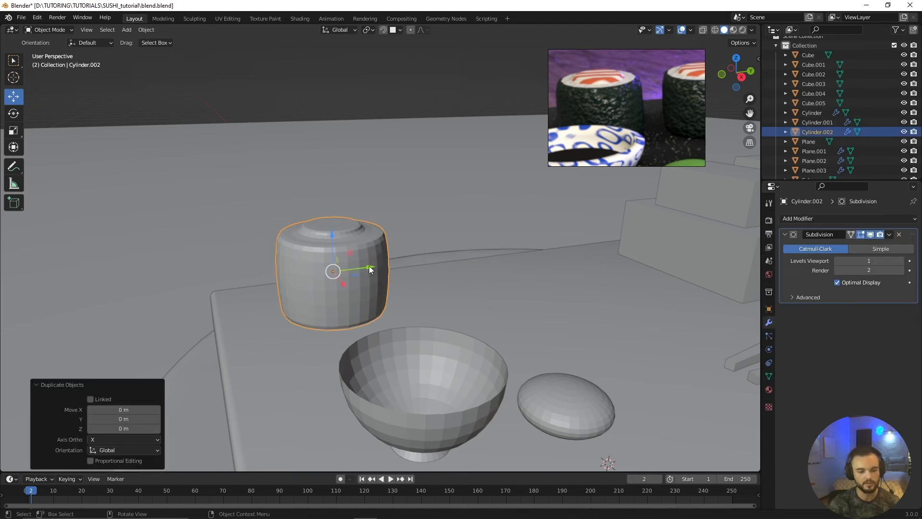
left_click_drag(369, 268, 511, 251)
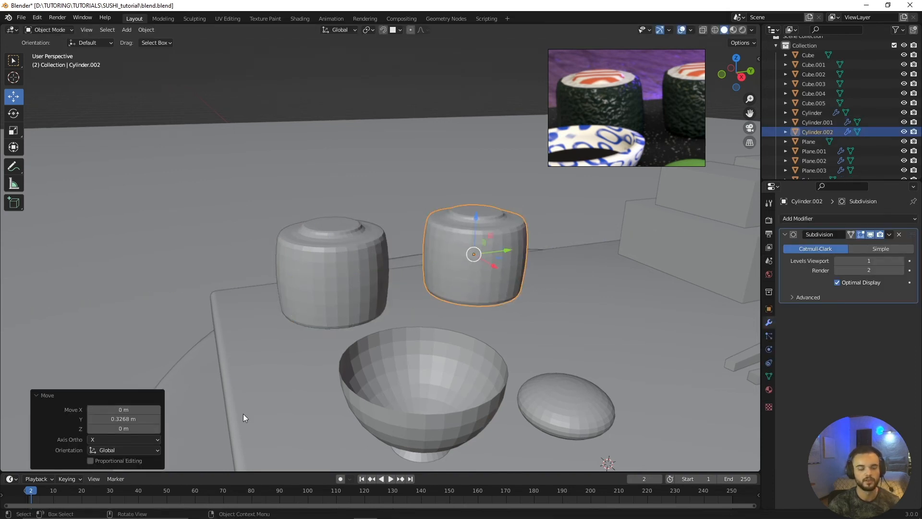
Select each of the two rolls to compare them and delete the independent duplicate.
left_click(357, 283)
left_click(439, 250)
left_click(370, 258)
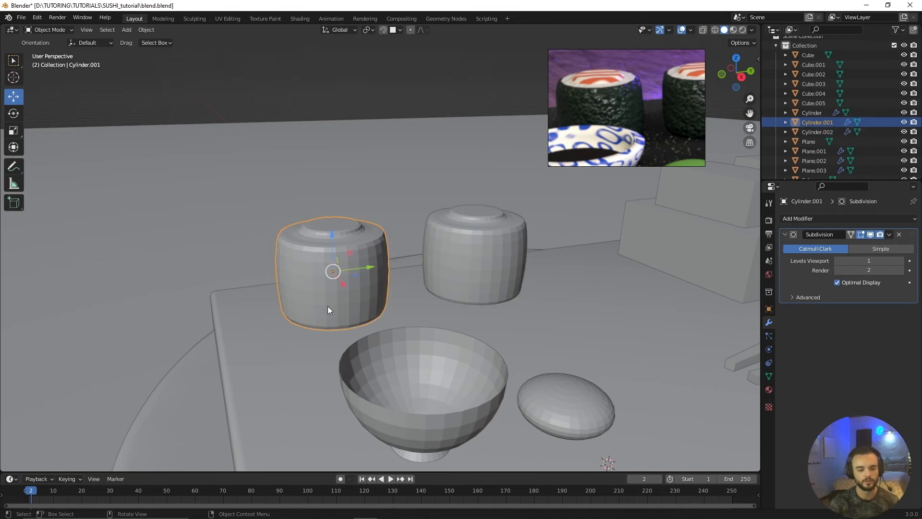
left_click(475, 246)
key("Delete")
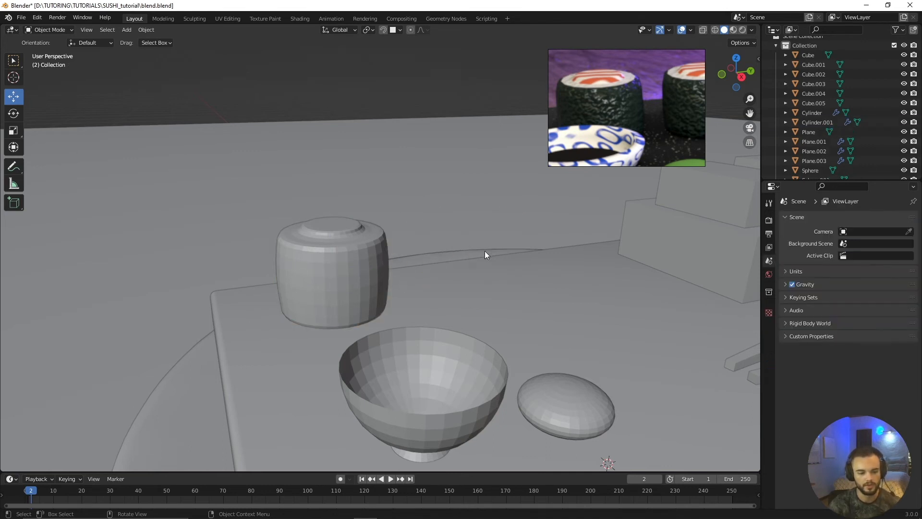
Create a linked duplicate of the remaining roll and place it beside the original along the Y axis.
left_click(349, 261)
key("alt+d")
key("y")
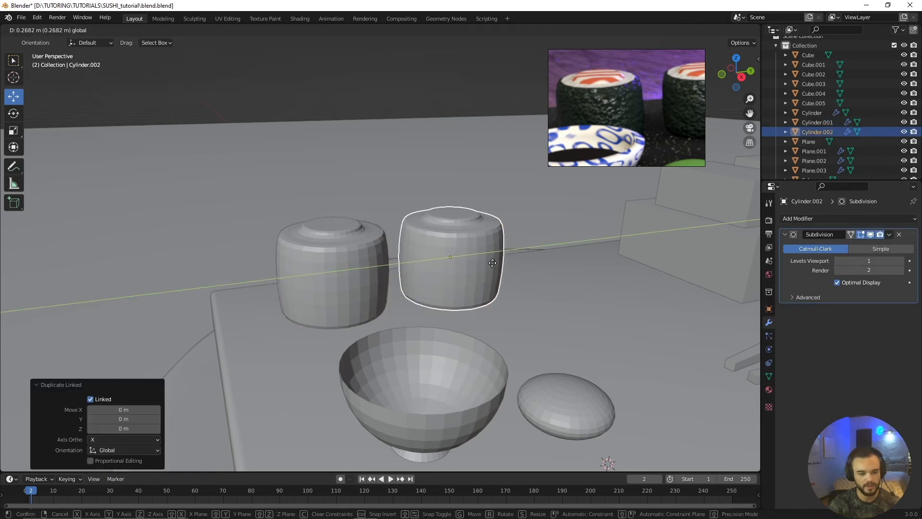
left_click_drag(492, 263, 510, 261)
Create a linked duplicate of the second sushi roll and move it about 0.28 m along Y to form a third roll.
middle_click_drag(526, 294, 458, 307, "shift")
key("alt+d")
right_click(504, 264)
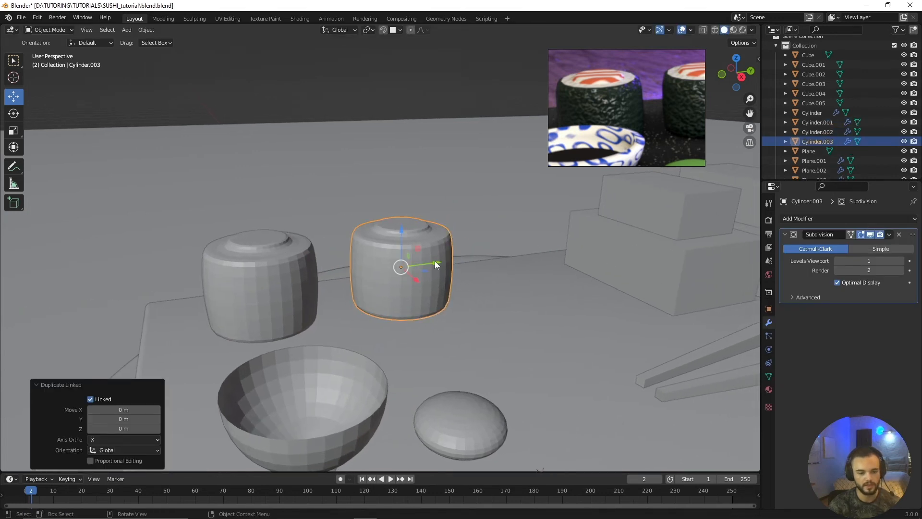
left_click_drag(435, 264, 544, 251)
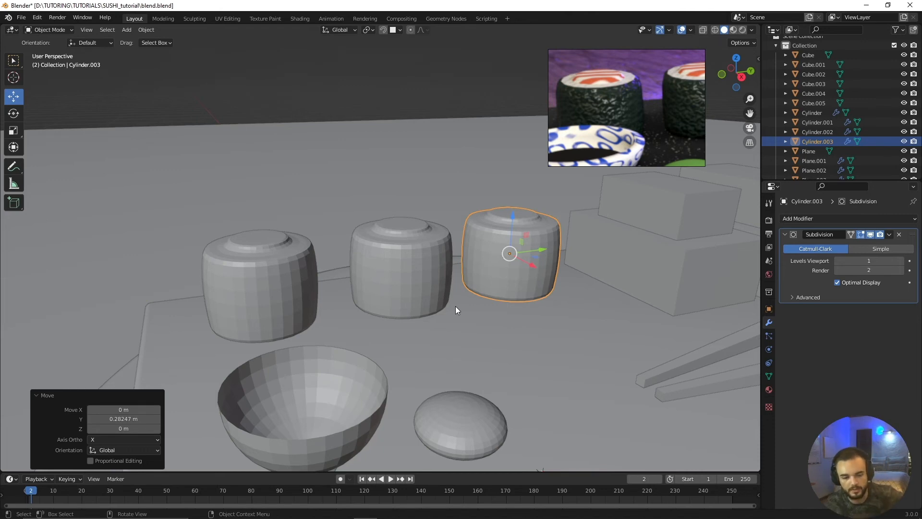
scroll(471, 305, "down", 3)
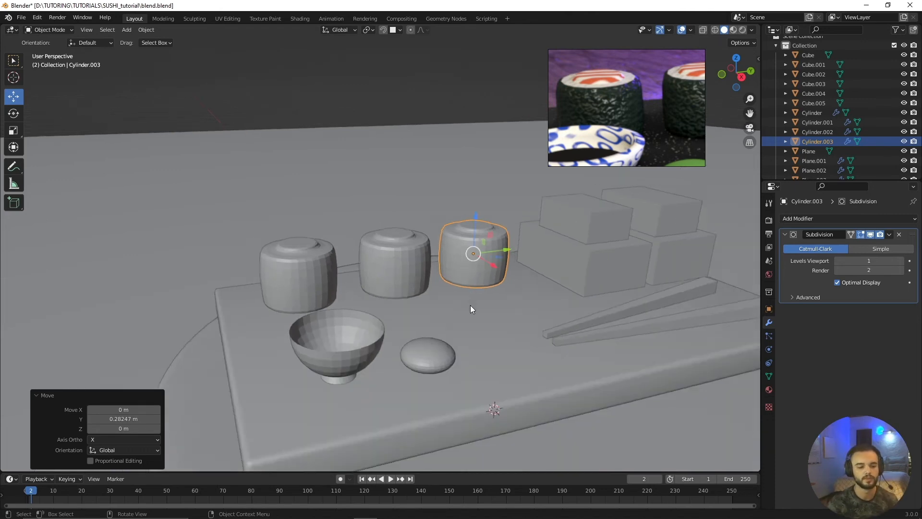
mouse_move(471, 304)
middle_mouse_down()
mouse_move(454, 286)
mouse_move(474, 296)
middle_mouse_up()
key("alt+a")
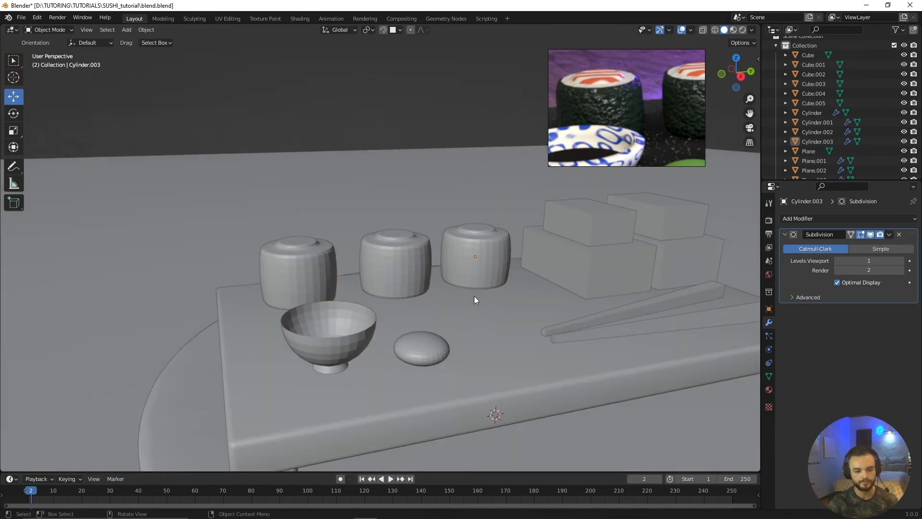
Shift the middle sushi roll back slightly along Y to even out the spacing between the three rolls.
scroll(474, 296, "up", 3)
left_click(448, 243)
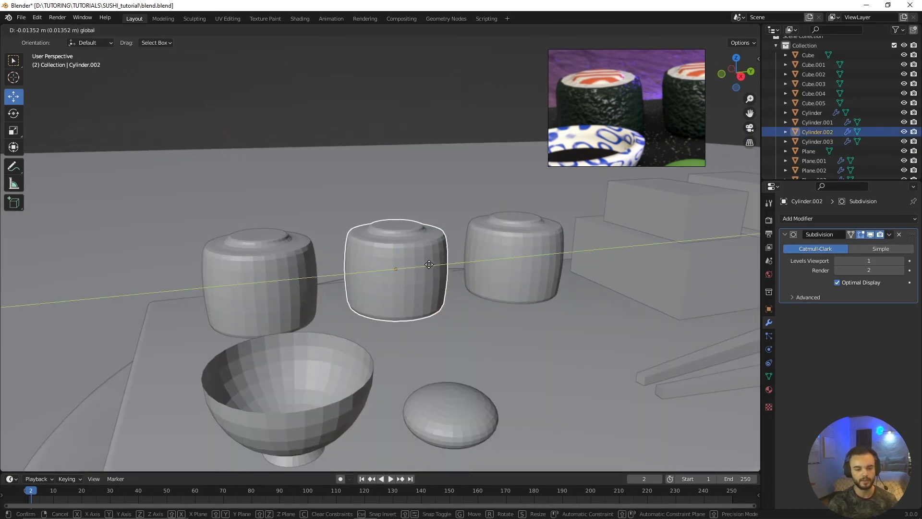
key("alt+a")
scroll(424, 315, "down", 6)
middle_click_drag(431, 284, 447, 300)
scroll(447, 301, "up", 4)
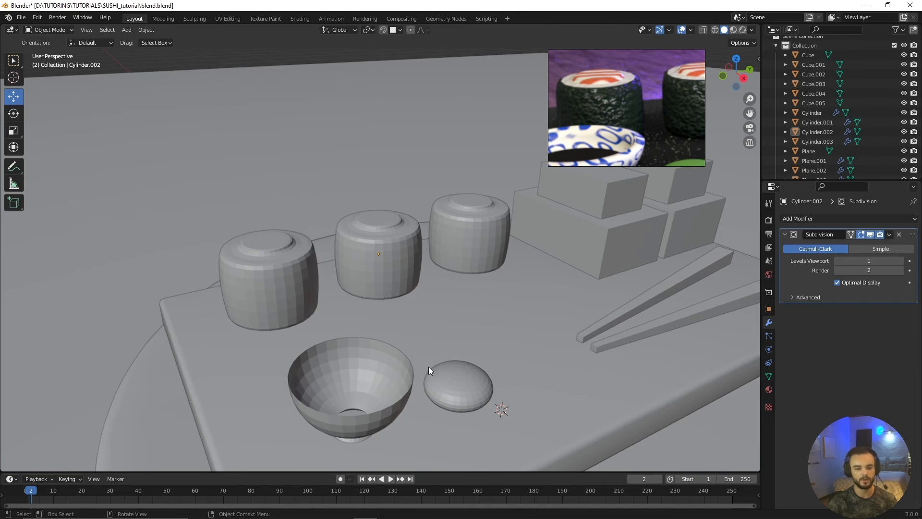
Select the sauce bowl and bring the patterned bowl into view in the reference image.
left_click(393, 367)
middle_click_drag(393, 367, 543, 195, "shift")
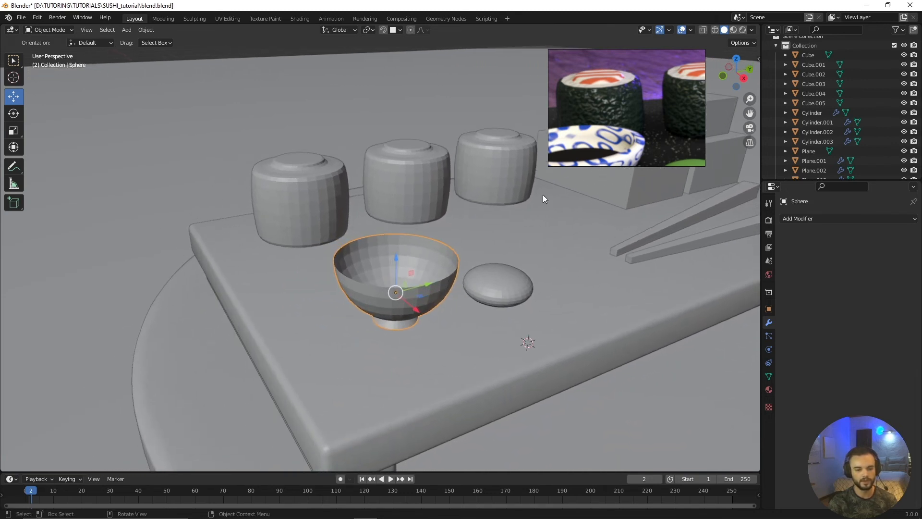
right_click_drag(625, 116, 630, 115)
scroll(606, 135, "down", 2)
scroll(606, 135, "up", 1)
middle_click_drag(606, 135, 638, 110)
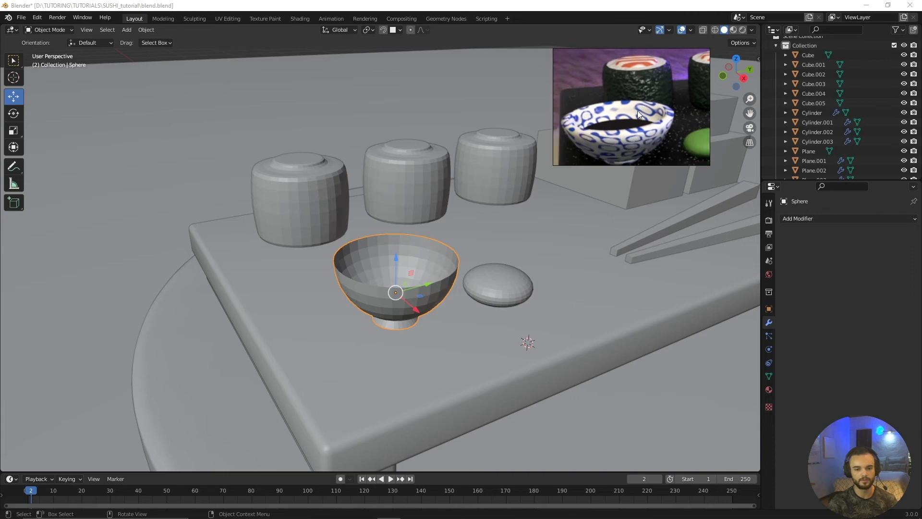
Add a Solidify modifier to the bowl to give its wall thickness.
scroll(385, 278, "up", 5)
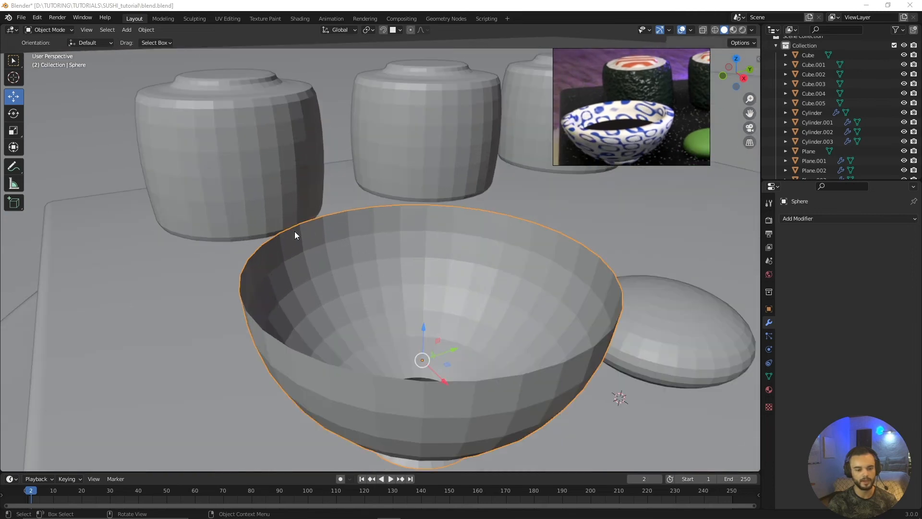
scroll(480, 243, "down", 3)
middle_click_drag(470, 247, 435, 237)
left_click(436, 241)
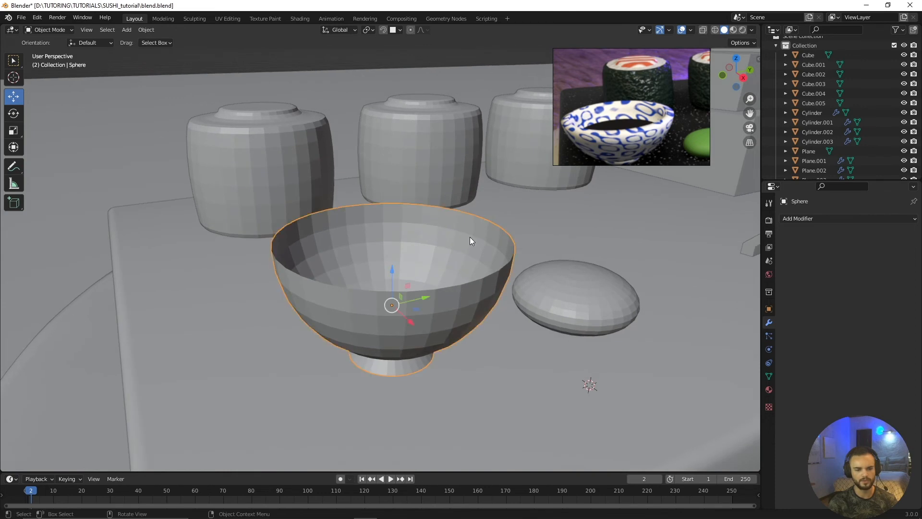
left_click(800, 220)
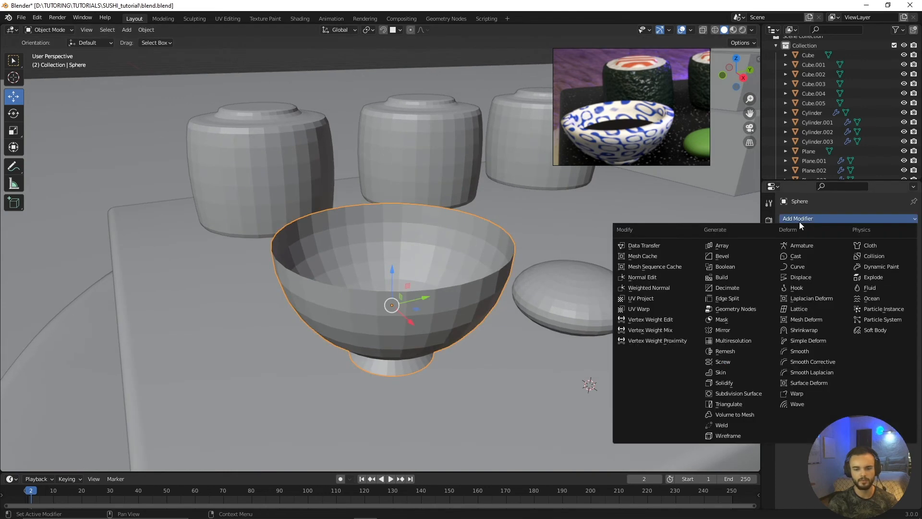
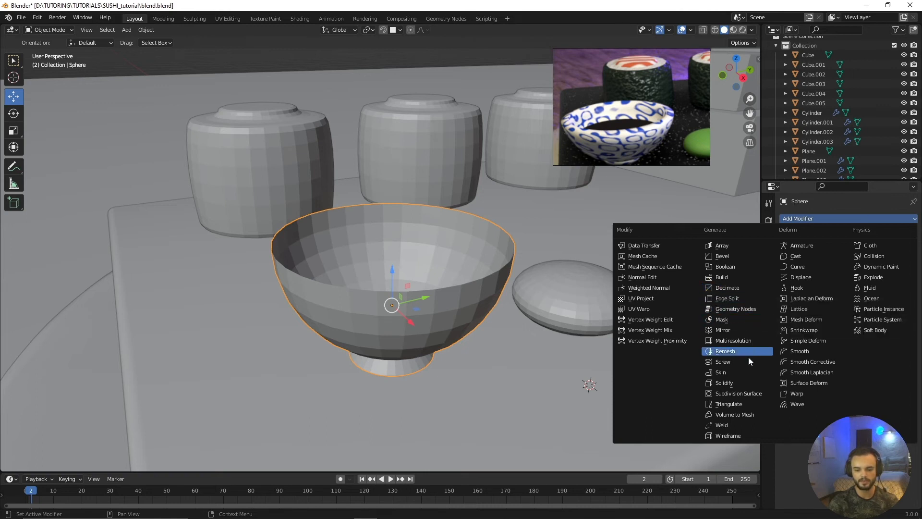
left_click(730, 382)
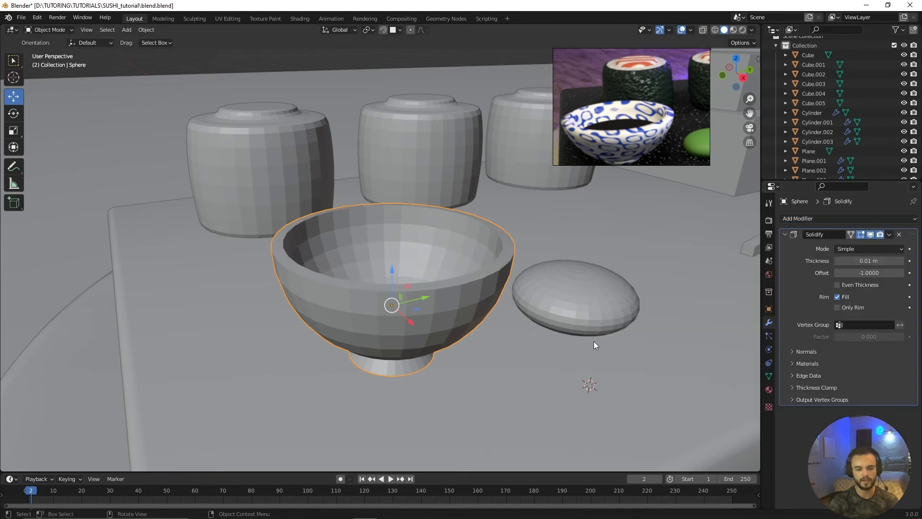
Set the bowl's Solidify thickness to 0.013 m, inspect the wall and deselect the bowl.
left_click_drag(842, 262, 810, 271)
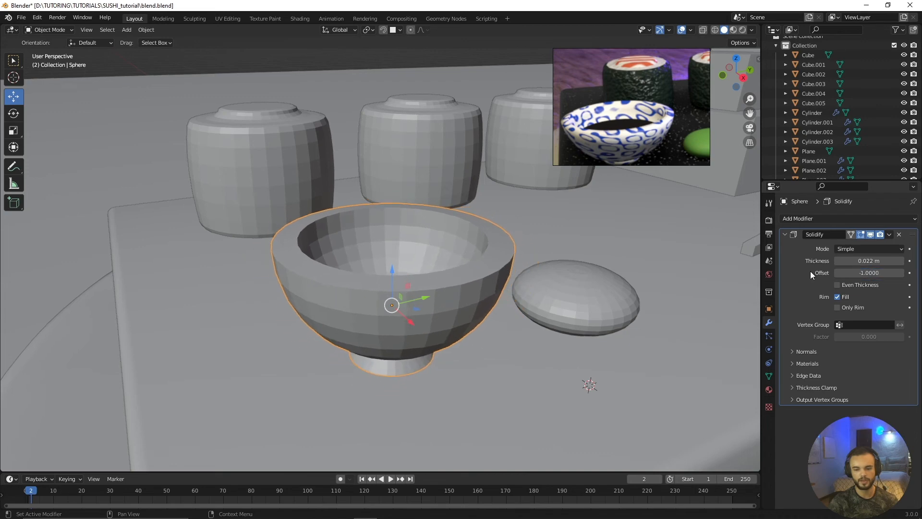
left_click_drag(869, 261, 863, 260)
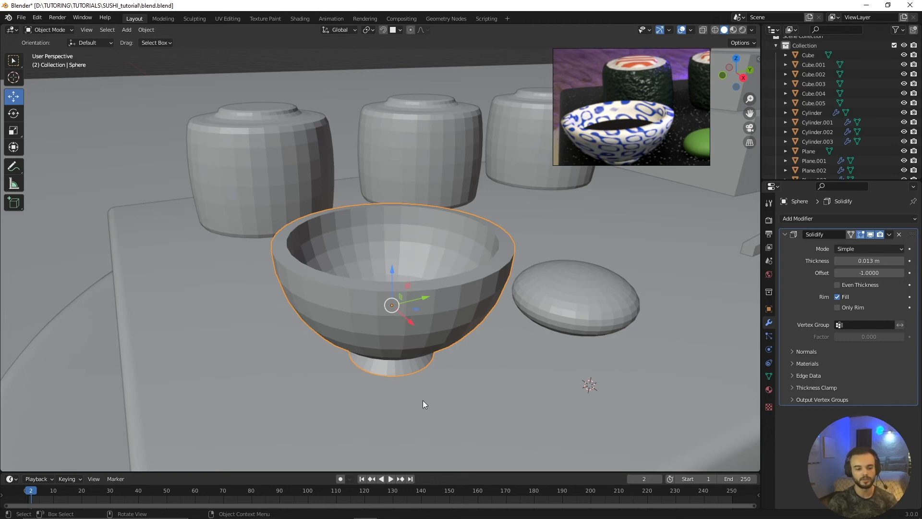
middle_click_drag(423, 401, 627, 322)
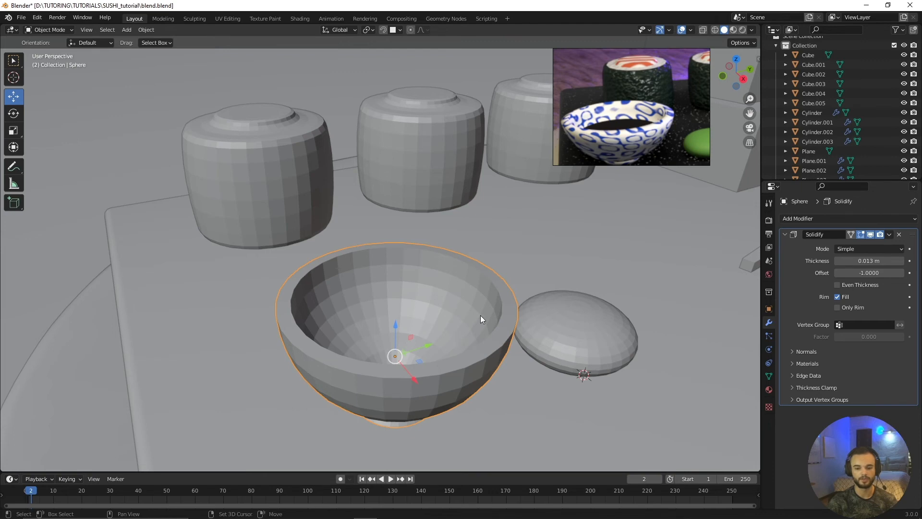
middle_click_drag(481, 315, 477, 335)
middle_click_drag(485, 272, 457, 339, "shift")
scroll(456, 339, "down", 3)
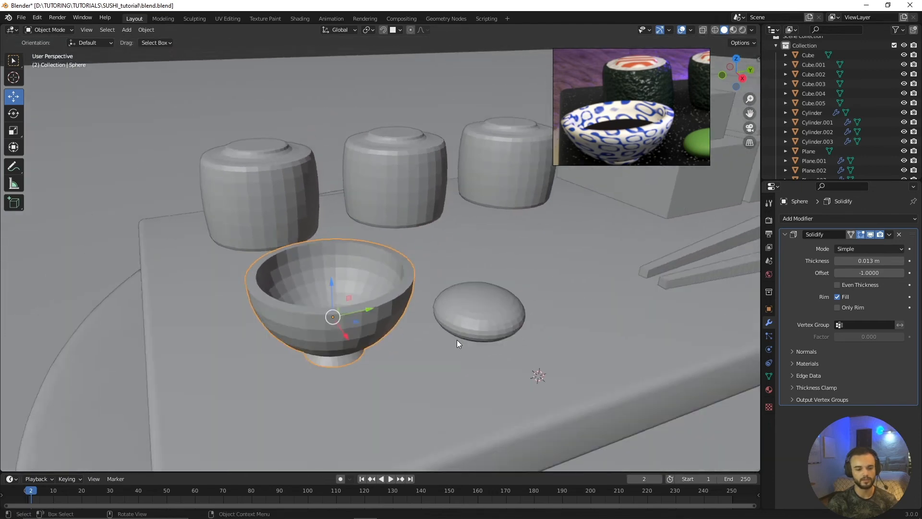
key("alt+a")
Select the front stack's lower block and bring the two nigiri pieces into view in the reference image.
middle_click_drag(446, 263, 261, 348, "shift")
left_click(417, 277)
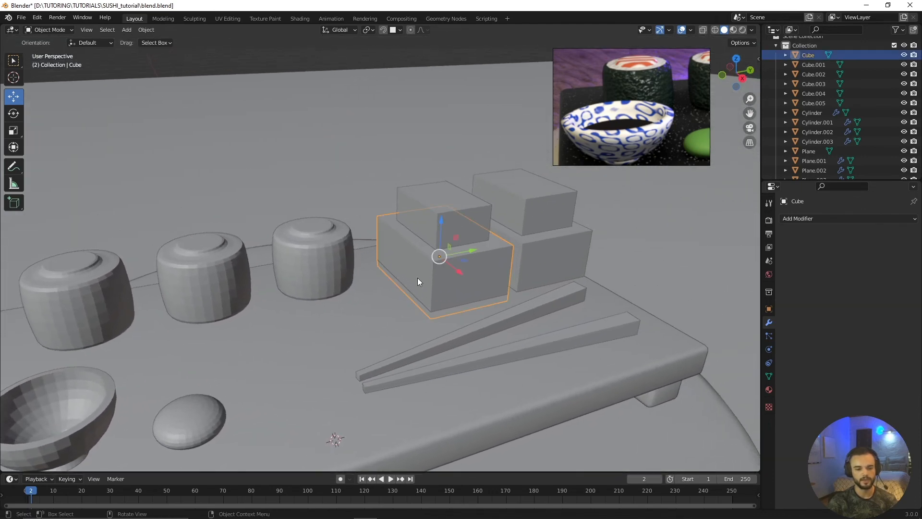
scroll(396, 336, "up", 3)
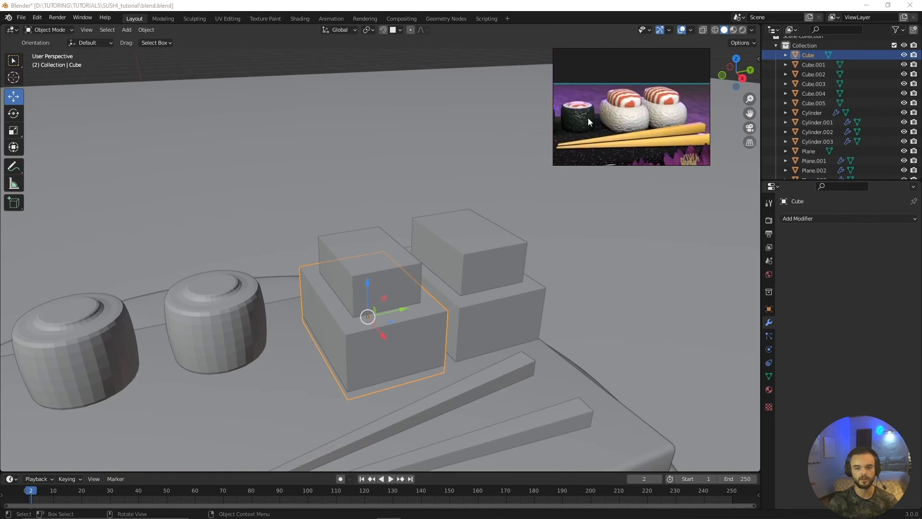
middle_click_drag(638, 113, 625, 114)
scroll(625, 114, "up", 1)
scroll(475, 302, "up", 1)
middle_click_drag(428, 307, 459, 284)
scroll(436, 290, "down", 2)
scroll(458, 284, "up", 1)
Examine the upper and lower nigiri blocks by selecting them in turn, comparing them with the reference image and the nearest roll.
left_click(427, 252)
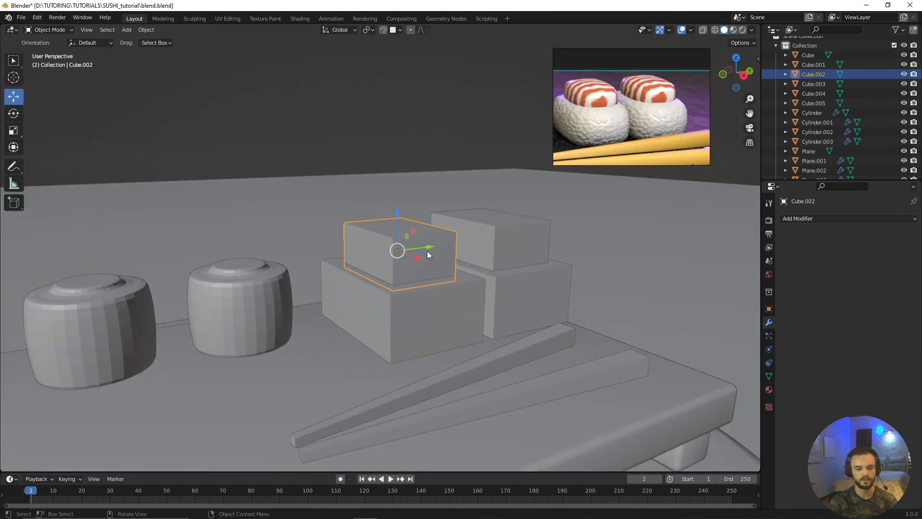
left_click(442, 292)
left_click(434, 254)
left_click(496, 233)
left_click(399, 283)
left_click(406, 262)
left_click(423, 327)
scroll(434, 336, "up", 2)
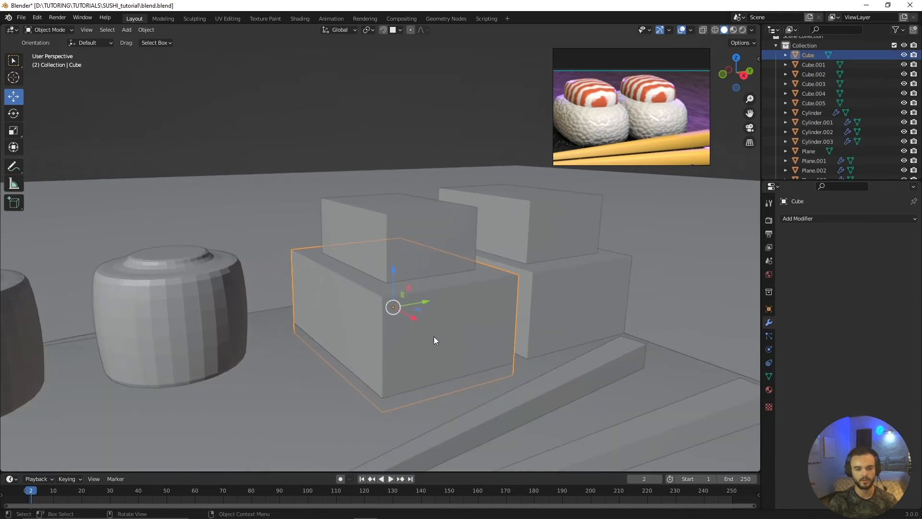
scroll(441, 332, "down", 2)
left_click(290, 302)
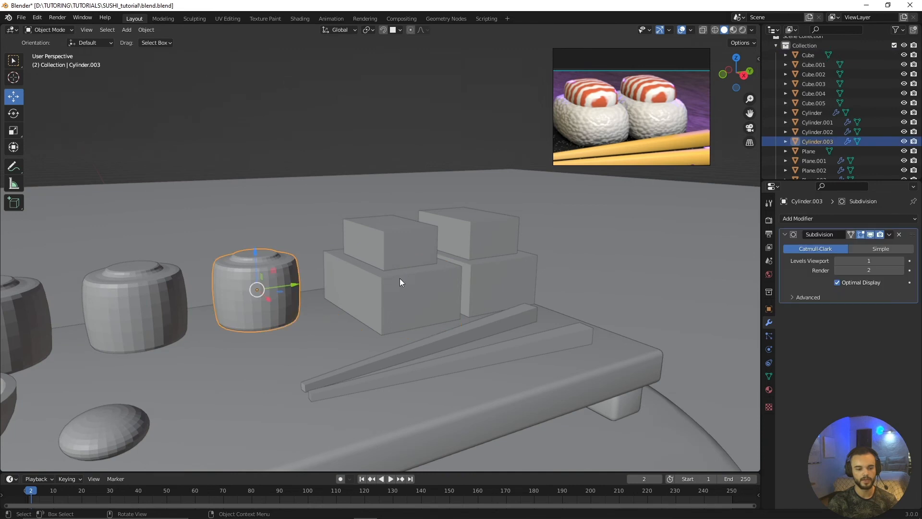
left_click(408, 262)
left_click(380, 284)
scroll(433, 302, "up", 3)
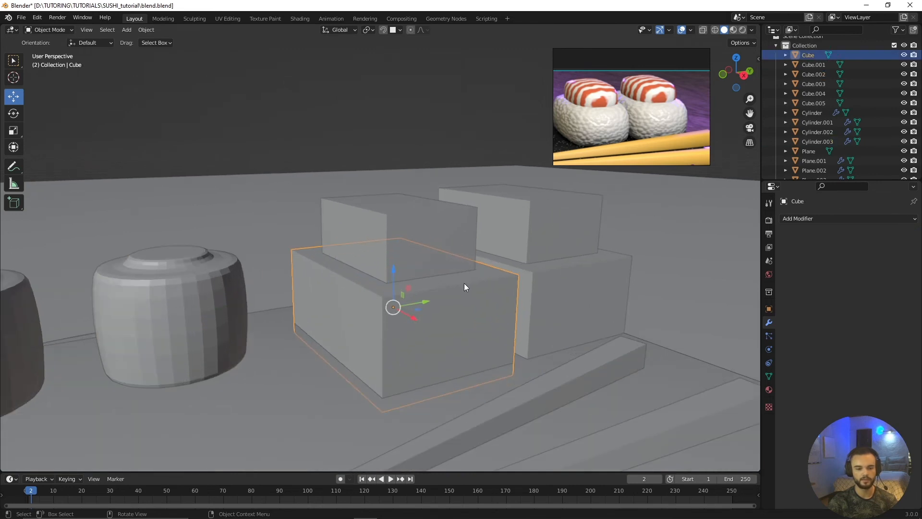
left_click(410, 250)
left_click(408, 327)
left_click(424, 224)
Add a Subdivision Surface modifier to the front stack's lower block and inspect its rounded shape.
left_click(835, 219)
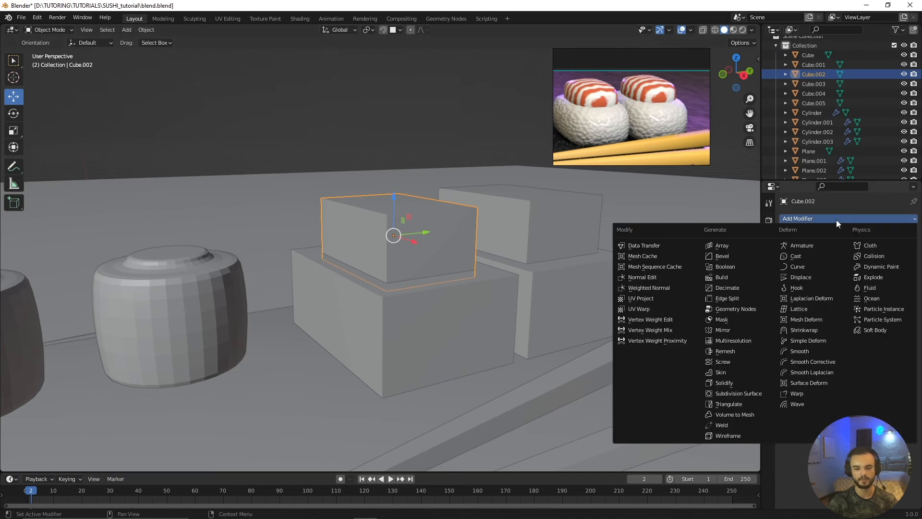
left_click(427, 327)
middle_click_drag(424, 330, 408, 282, "shift")
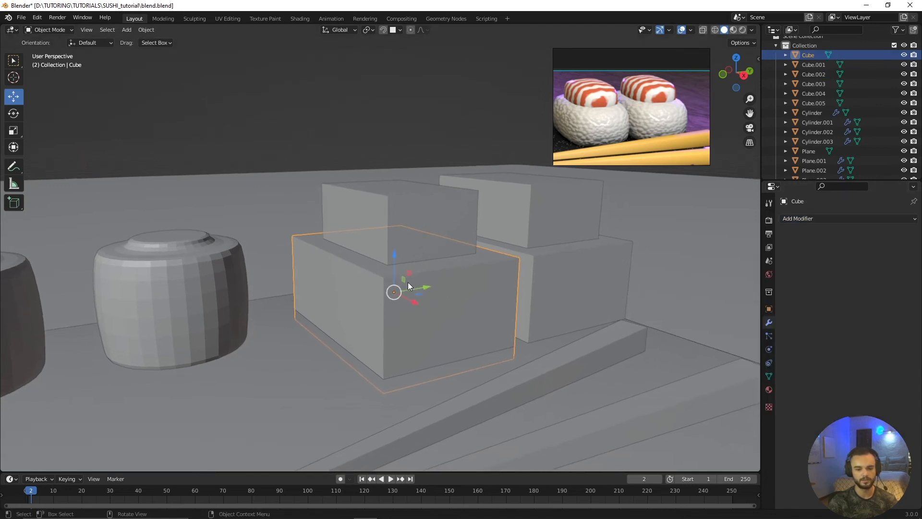
left_click(814, 220)
left_click(728, 369)
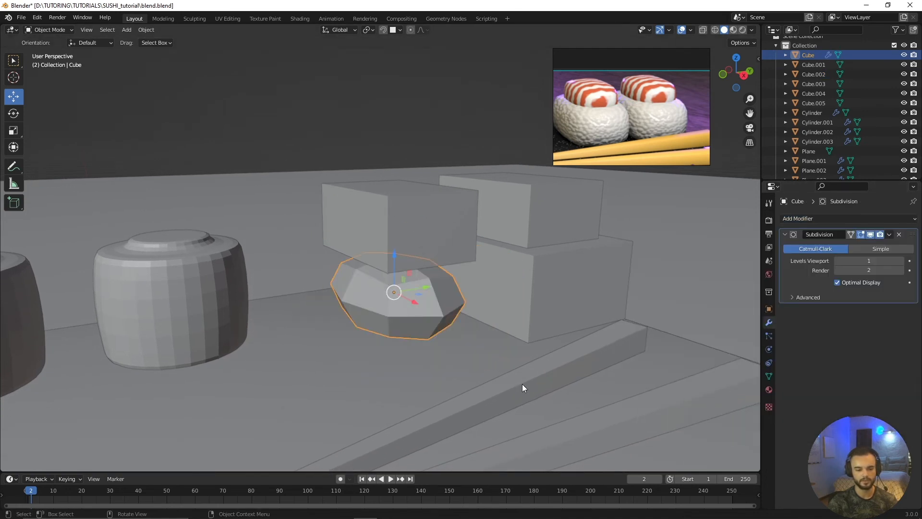
middle_click_drag(523, 385, 505, 331)
left_click(558, 287)
left_click(448, 294)
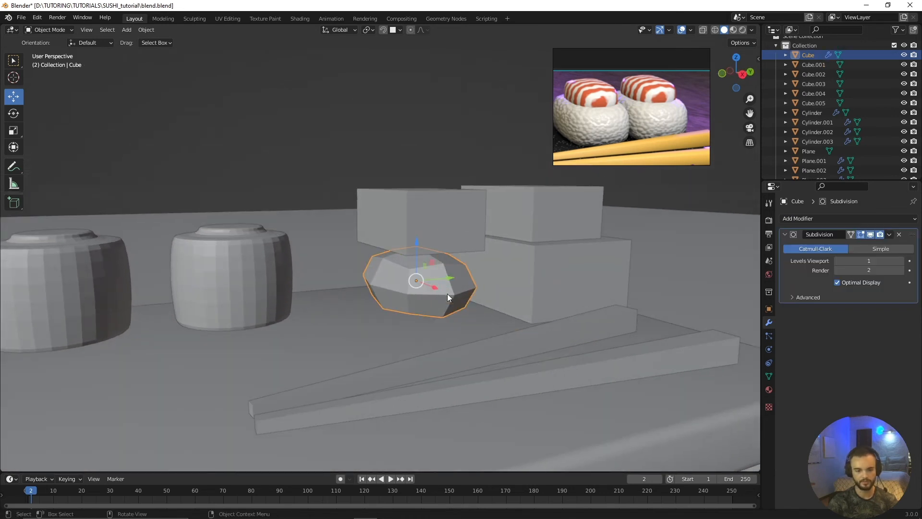
scroll(451, 302, "up", 3)
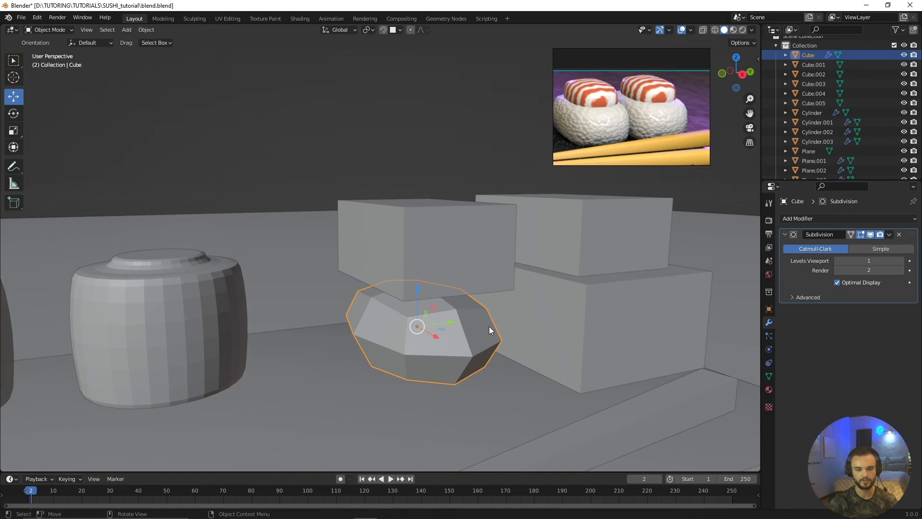
scroll(489, 326, "down", 1)
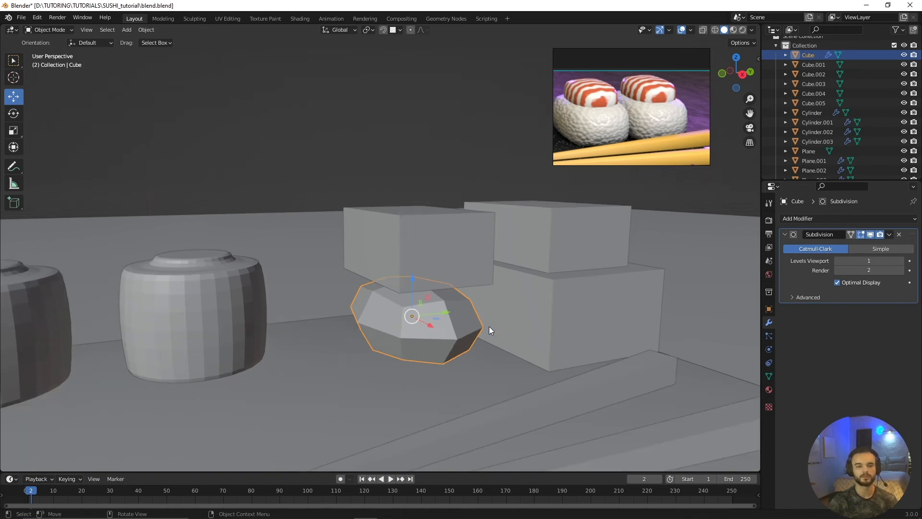
Add a Bevel modifier to the same lower block beneath its Subdivision modifier.
left_click(814, 219)
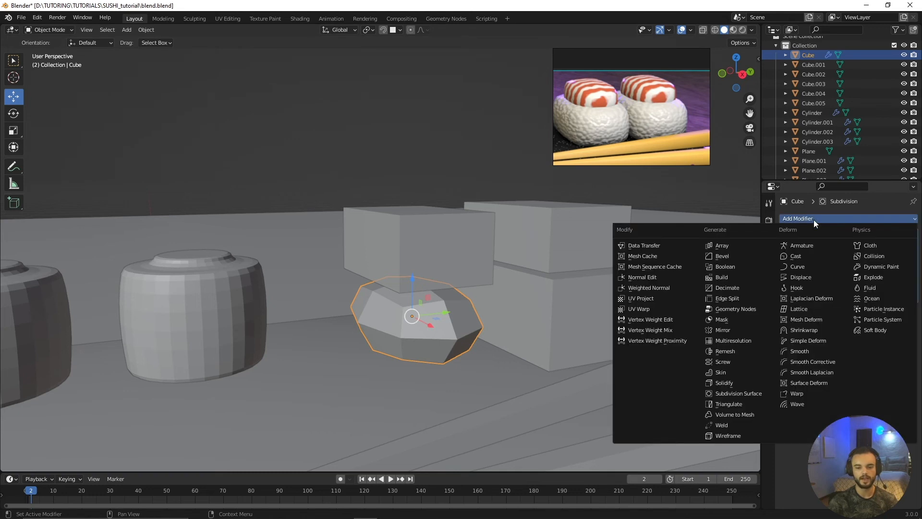
left_click(758, 256)
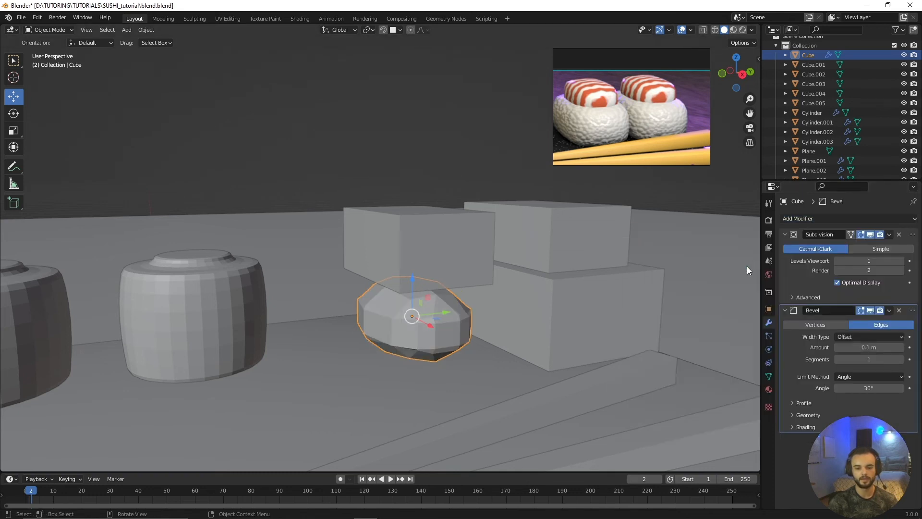
middle_click_drag(420, 327, 517, 307)
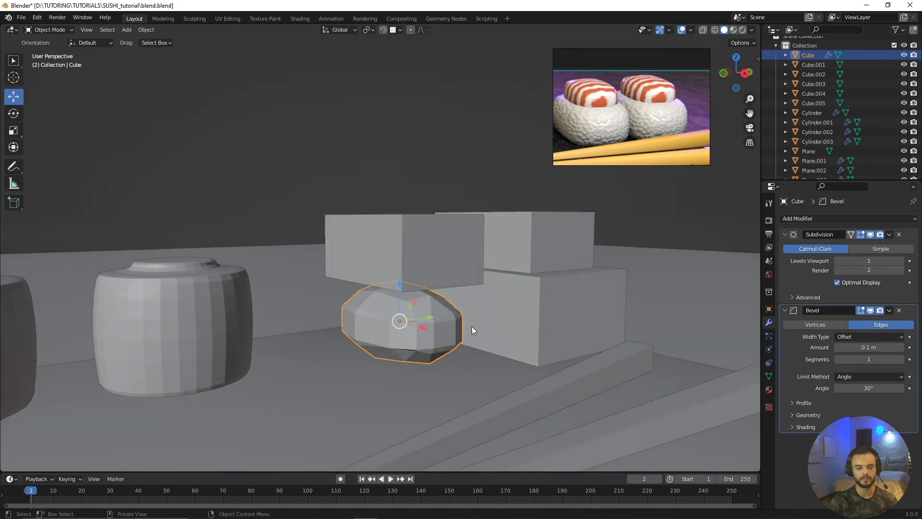
Examine the order of the Subdivision and Bevel modifiers in the lower block's stack, collapsing and expanding their settings.
left_click(786, 311)
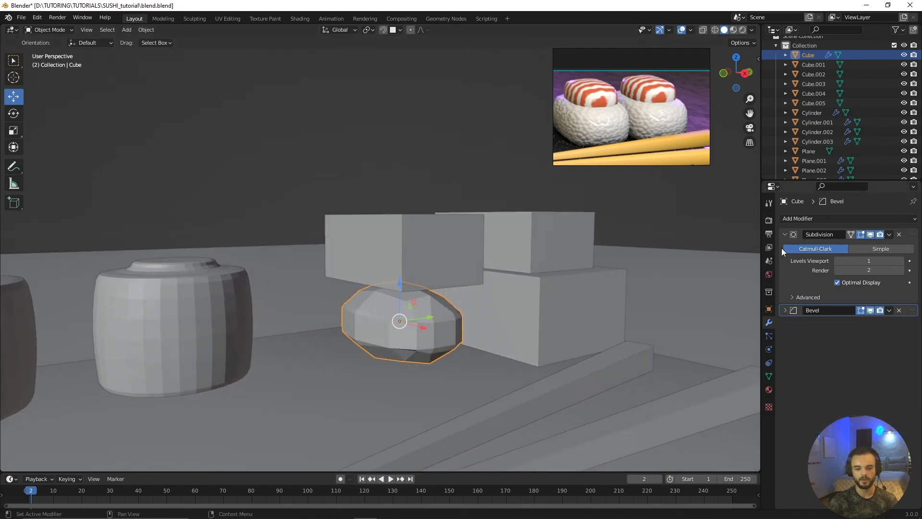
left_click(786, 234)
left_click(787, 235)
left_click(786, 311)
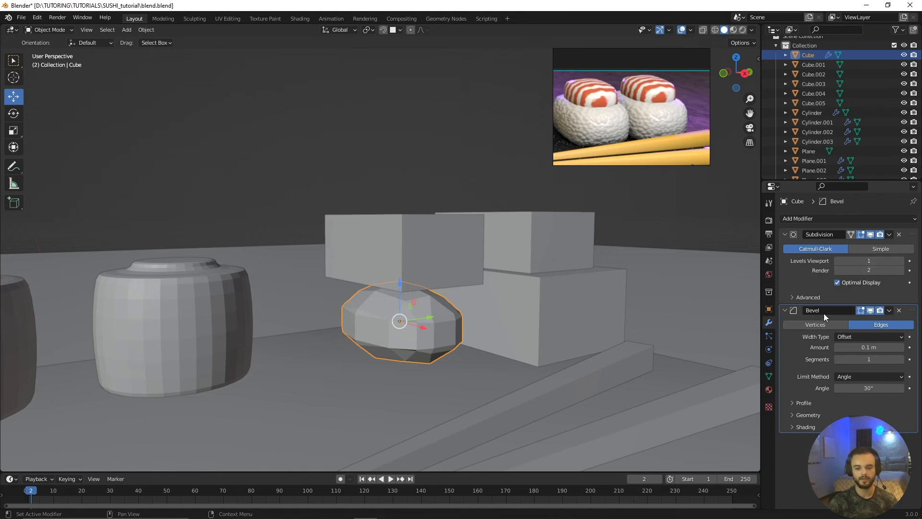
mouse_move(911, 319)
left_mouse_down()
mouse_move(910, 242)
mouse_move(910, 325)
left_mouse_up()
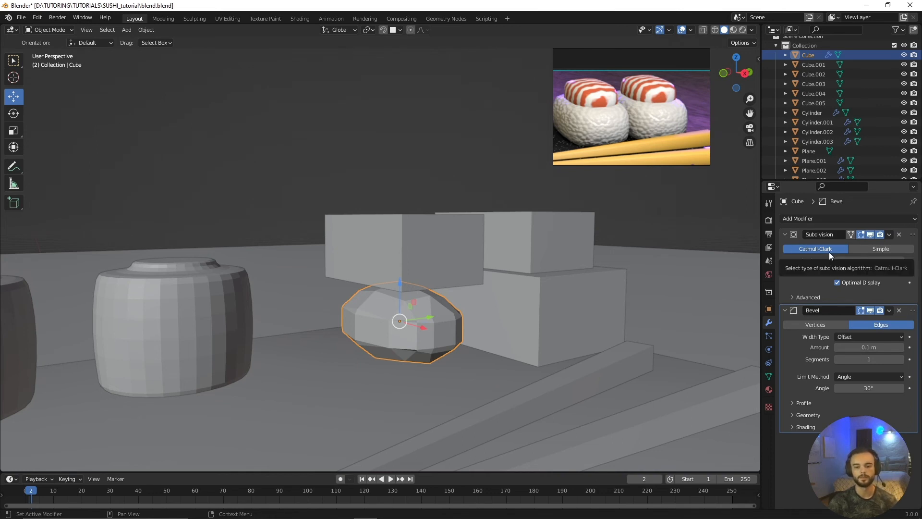
Move the Bevel above the Subdivision modifier on the lower block, and replace the Subdivision with a new Subdivision Surface modifier.
left_click_drag(913, 312, 910, 218)
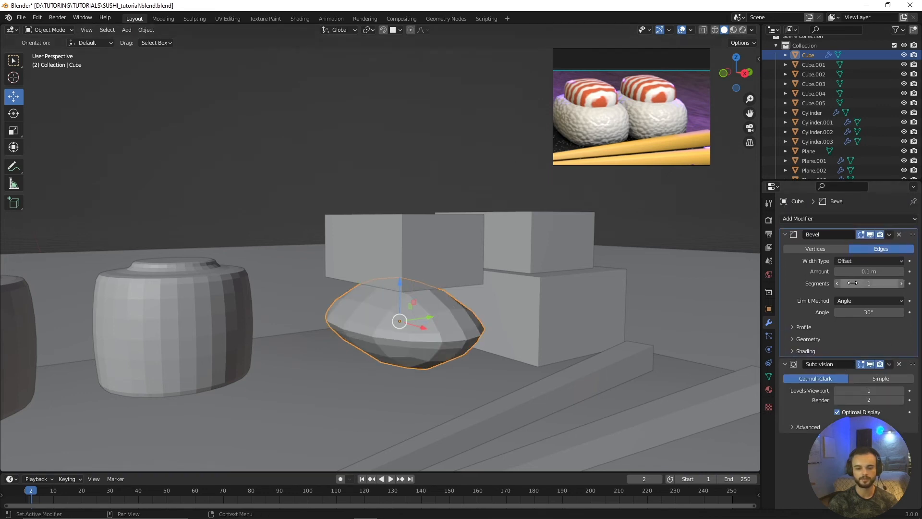
left_click(898, 364)
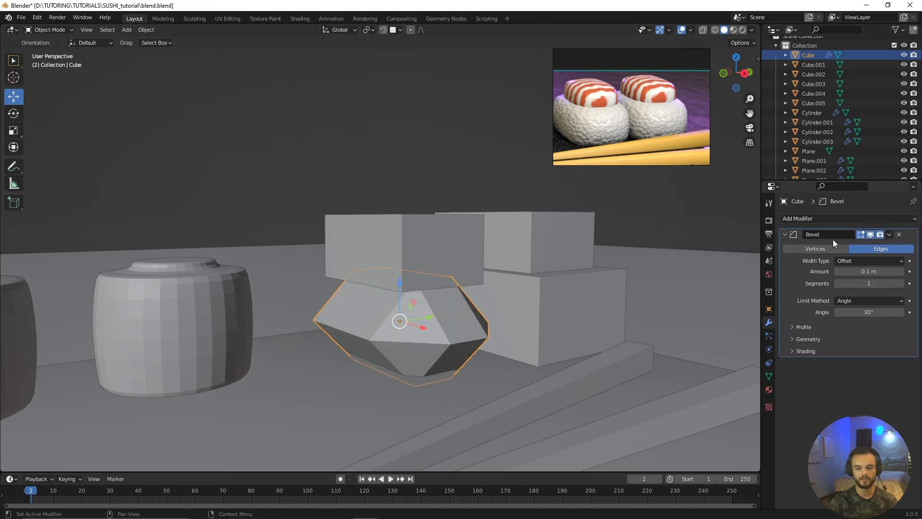
left_click(809, 218)
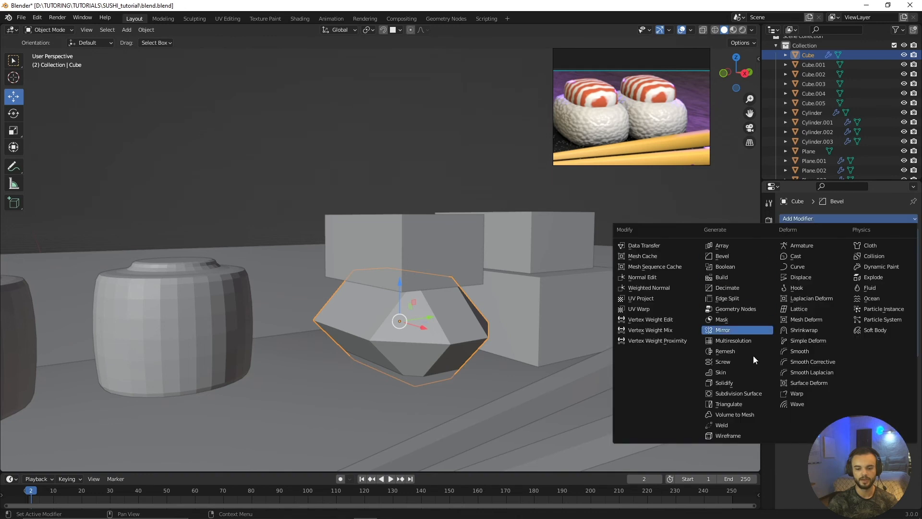
left_click(756, 394)
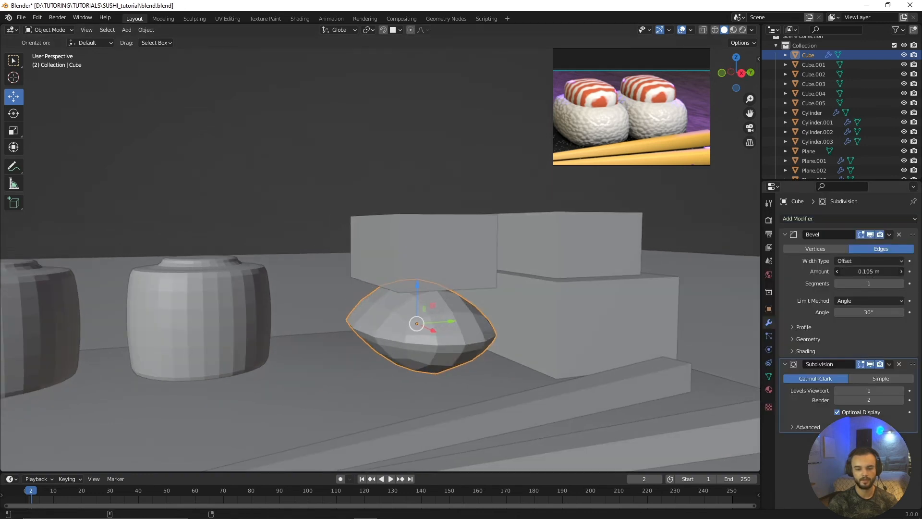
Try a Bevel amount of 0.026 m on the lower block and undo it.
left_click_drag(870, 272, 839, 271)
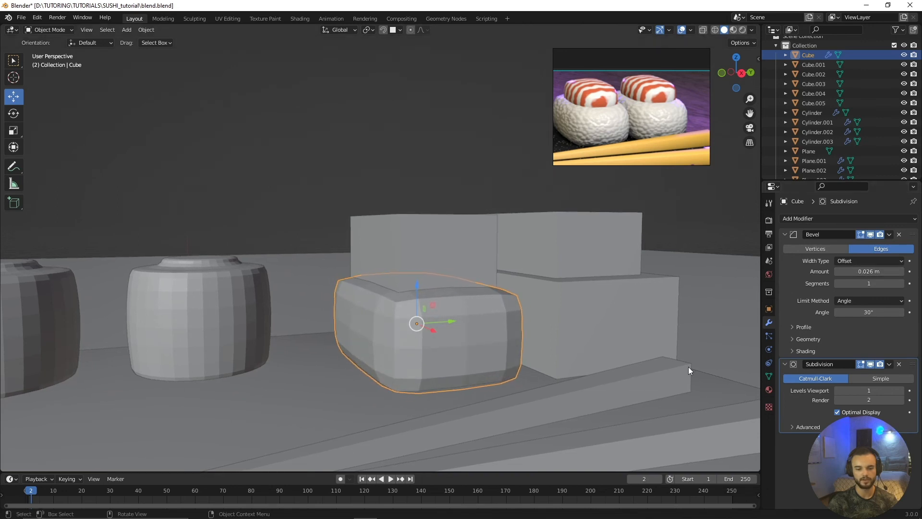
scroll(526, 382, "up", 2)
key("ctrl+z")
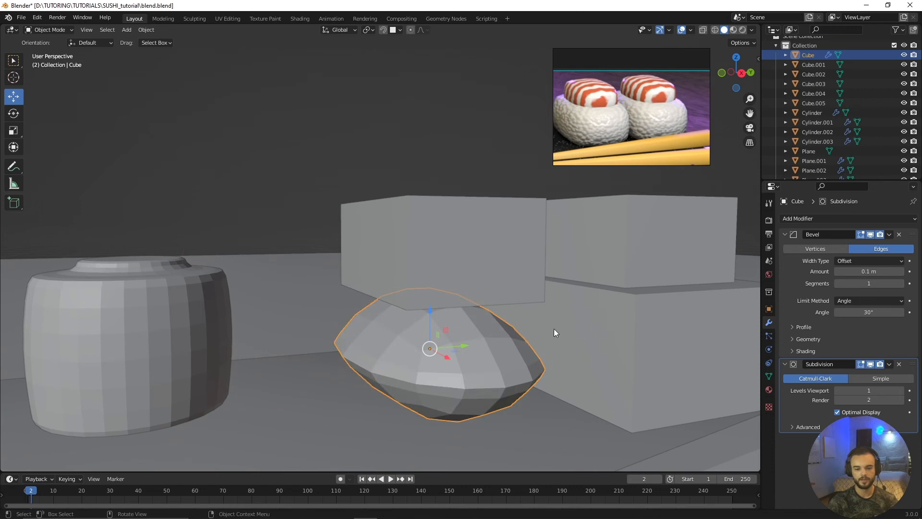
Remove both the Bevel and Subdivision modifiers from the lower block.
left_click(900, 235)
left_click(899, 236)
scroll(541, 347, "down", 2)
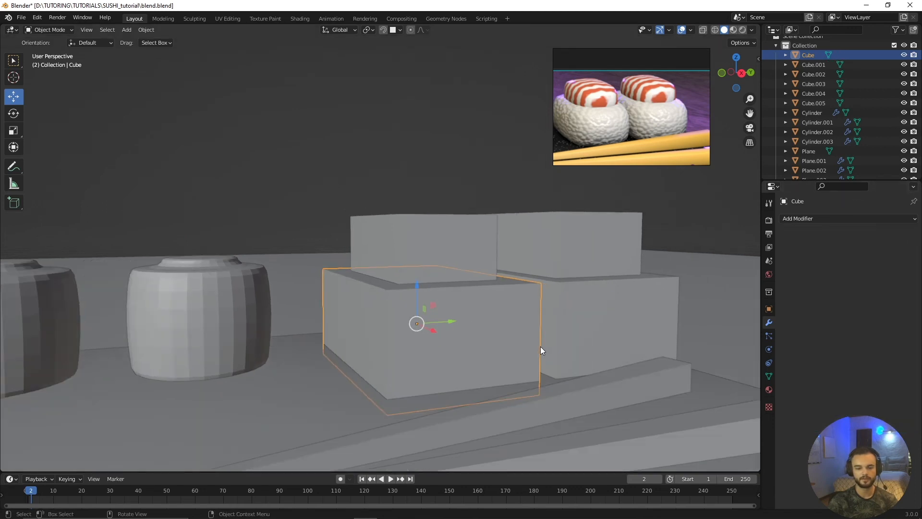
Add a Bevel modifier to the front stack's lower block and set its amount to 0.031 m.
middle_click_drag(541, 347, 557, 350)
left_click(795, 218)
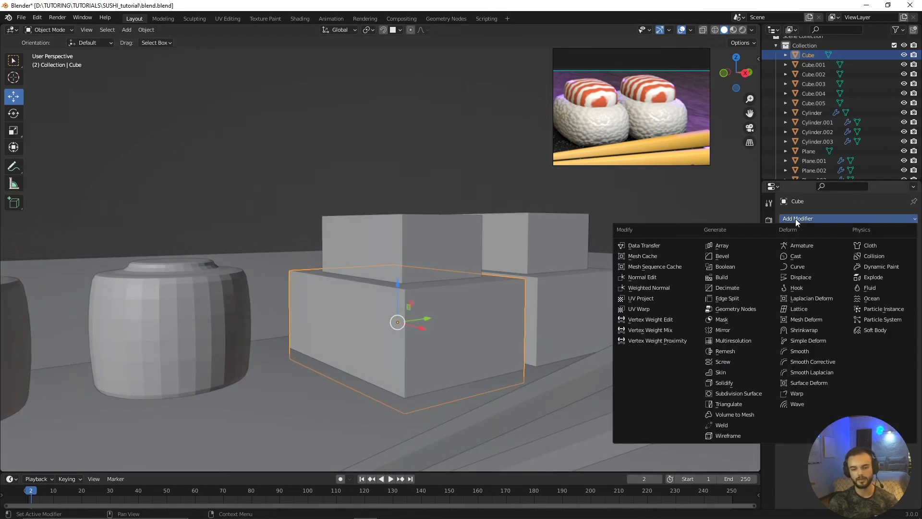
left_click(727, 256)
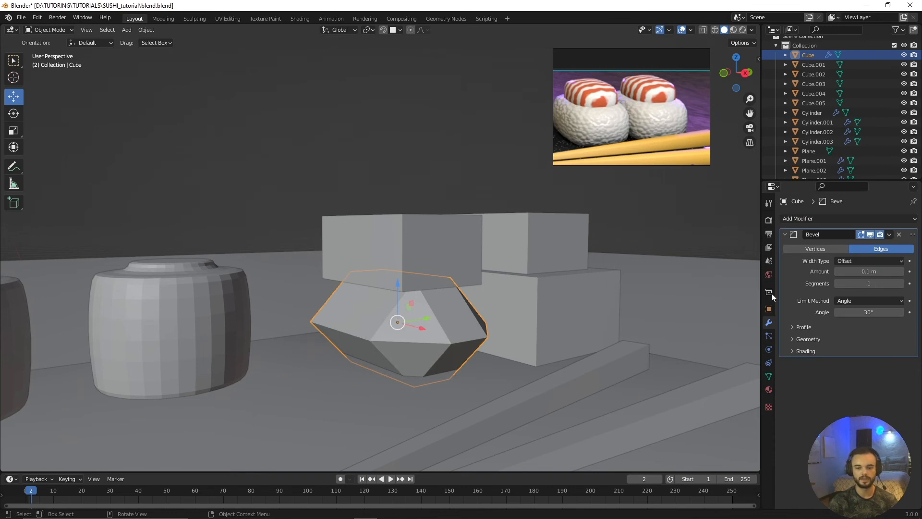
mouse_move(869, 271)
left_mouse_down()
mouse_move(825, 271)
mouse_move(857, 270)
left_mouse_up()
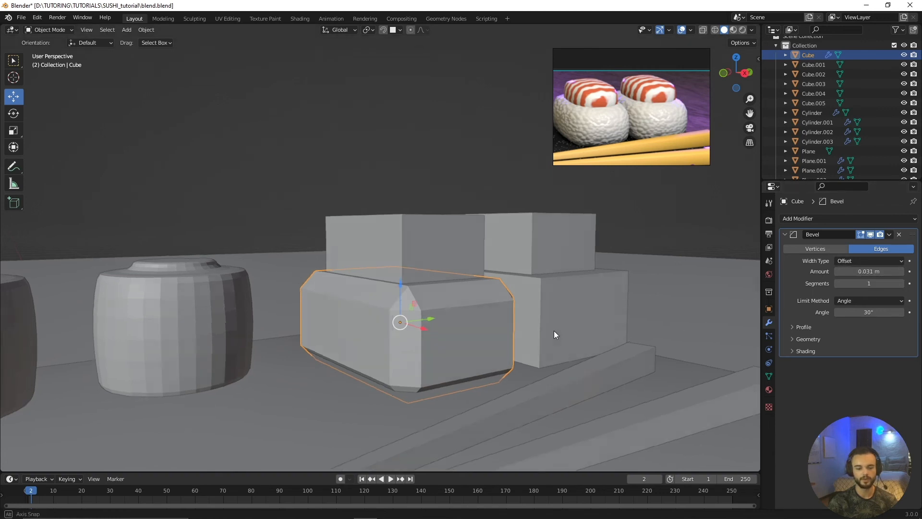
middle_click_drag(552, 333, 604, 307)
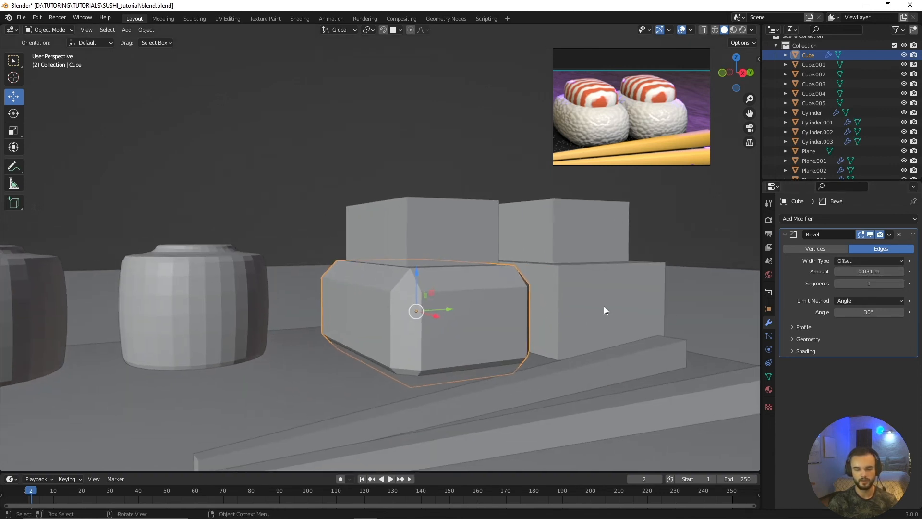
Add a Subdivision Surface modifier beneath the Bevel, trying 2 bevel segments before returning to 1.
left_click(901, 283)
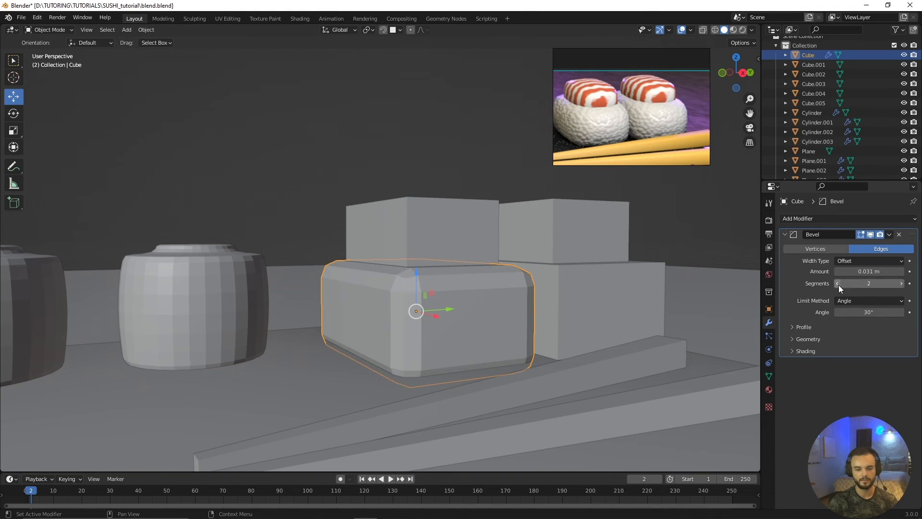
middle_click_drag(543, 321, 582, 315)
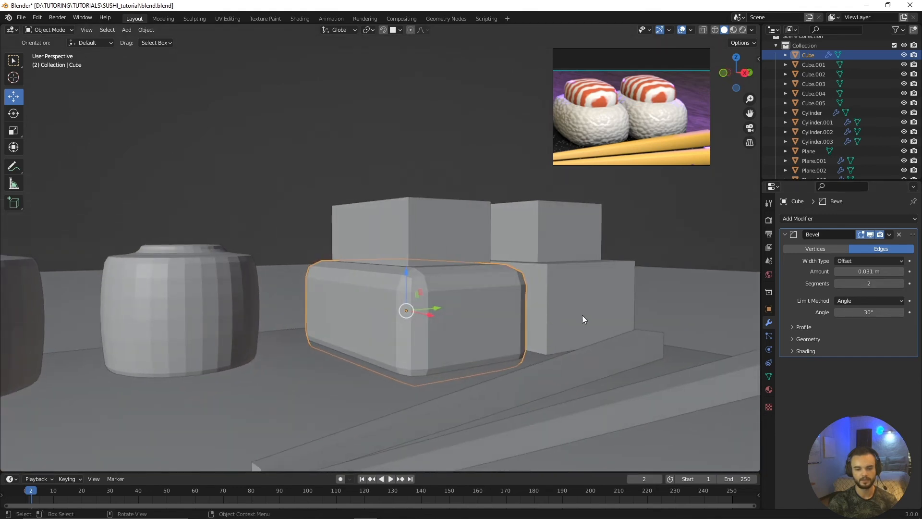
left_click(807, 219)
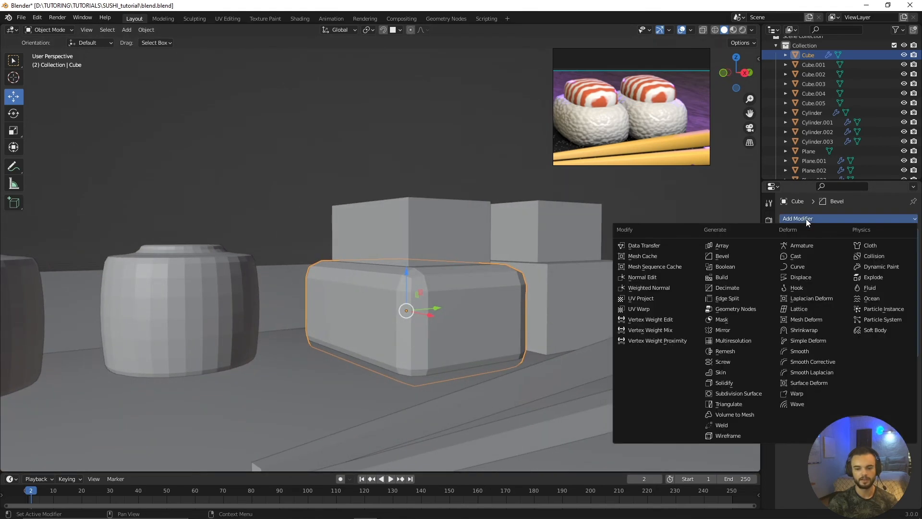
left_click(727, 394)
middle_click_drag(432, 338, 523, 328)
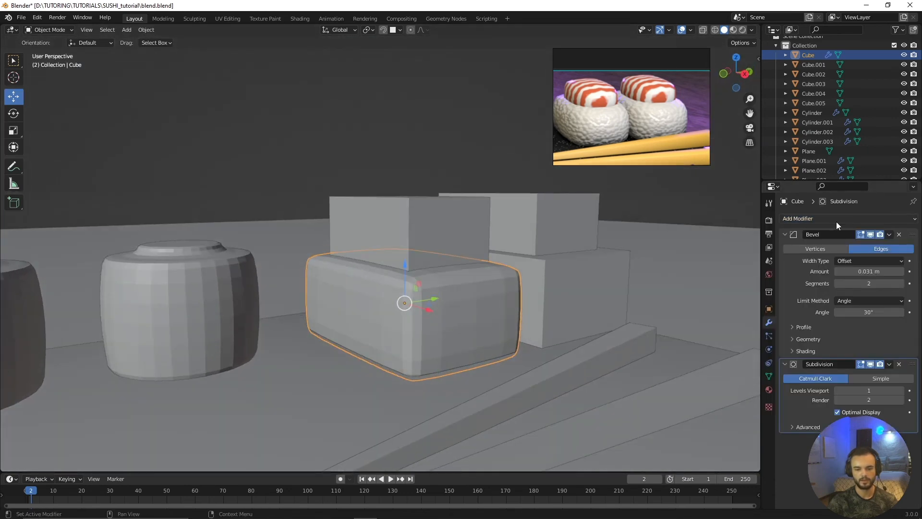
left_click(837, 284)
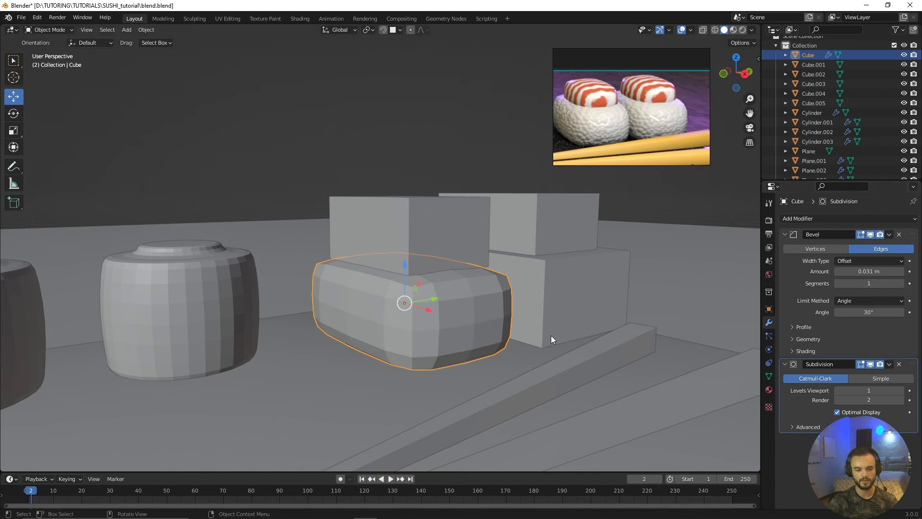
middle_click_drag(552, 335, 528, 337)
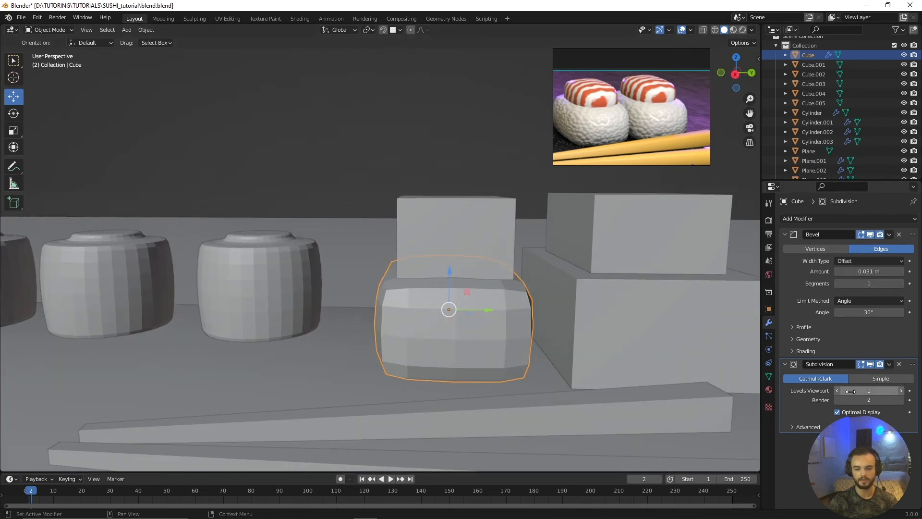
Try a Subdivision viewport level of 2 on the lower block, and reduce the viewport and render levels to 1.
left_click(901, 390)
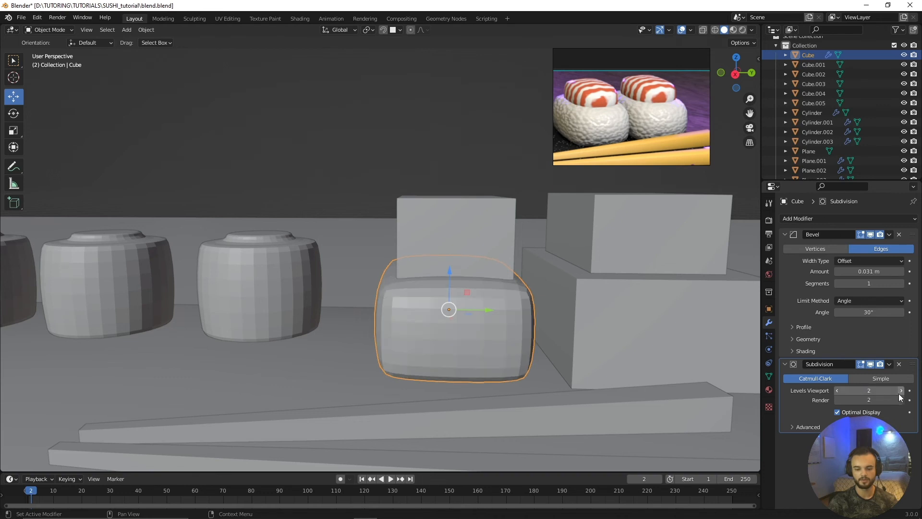
middle_click_drag(422, 331, 454, 331)
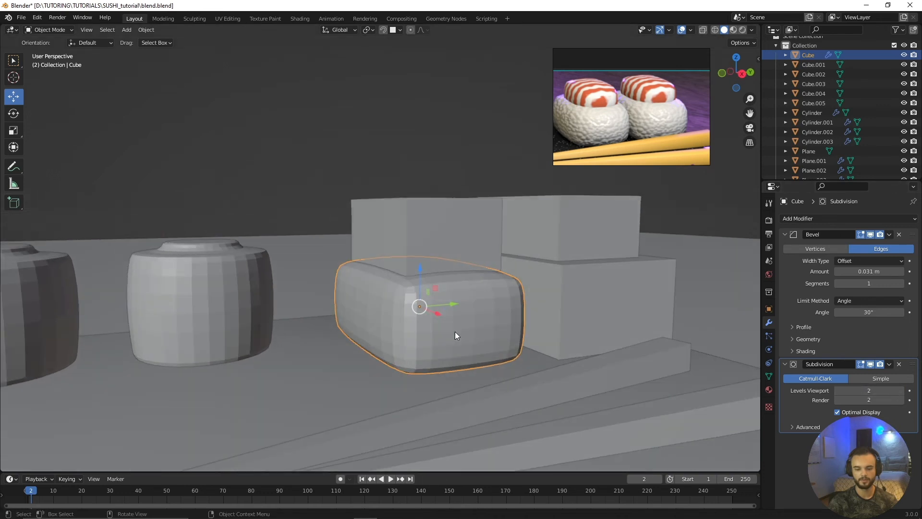
left_click(838, 391)
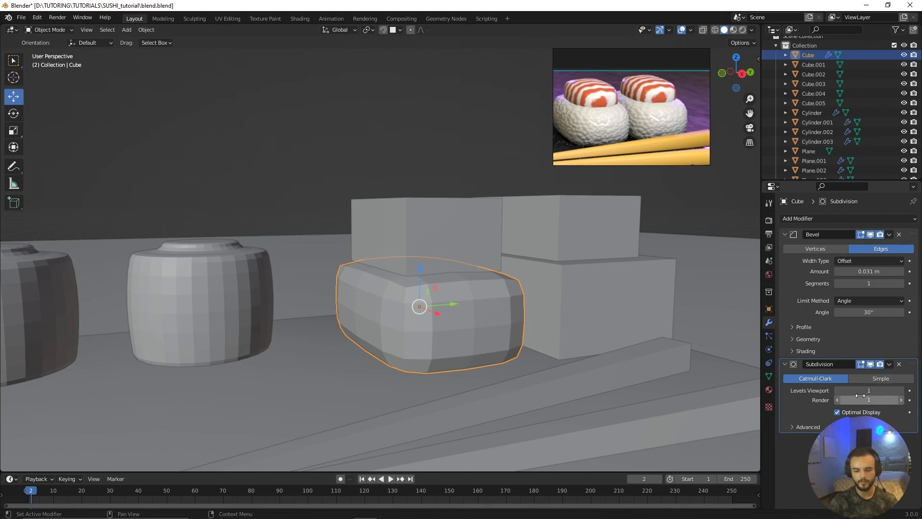
middle_click_drag(503, 320, 494, 316)
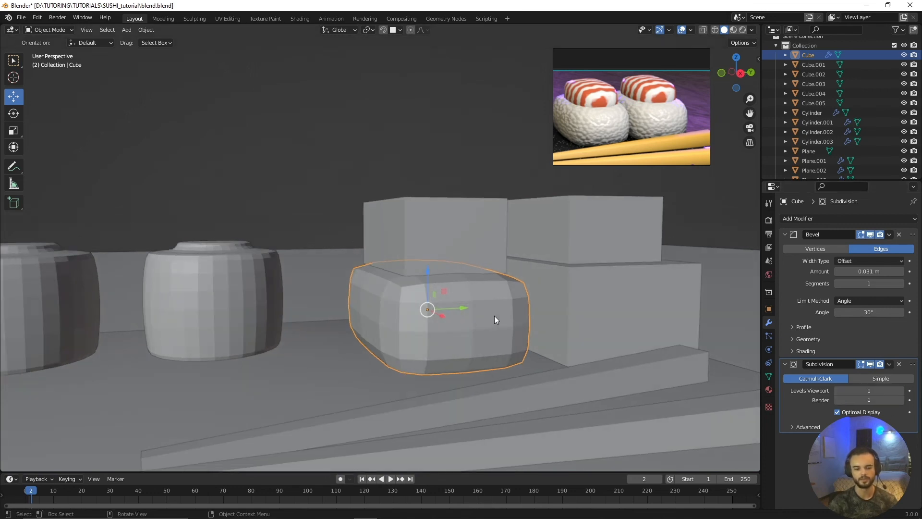
Raise the lower block's Subdivision viewport level to 4 and inspect the smoothed surface up close.
left_click(902, 391)
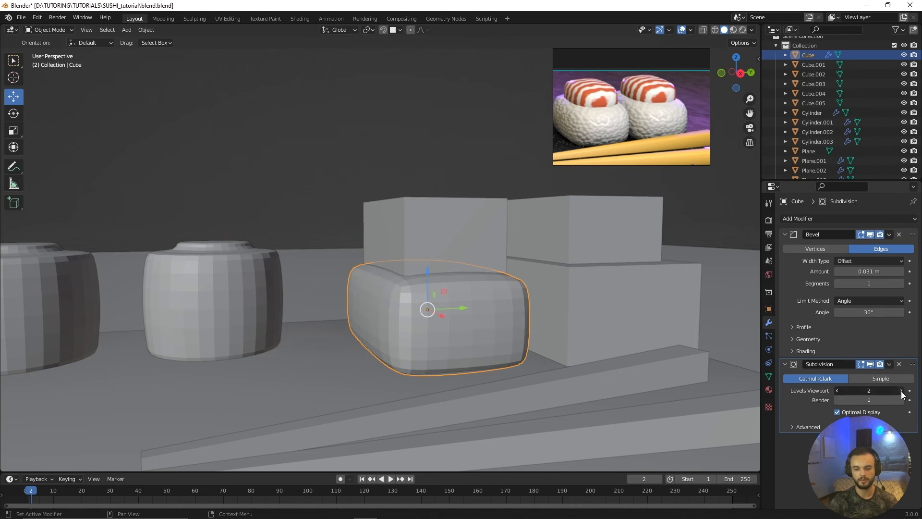
left_click(901, 391)
left_click(901, 390)
scroll(610, 348, "up", 5)
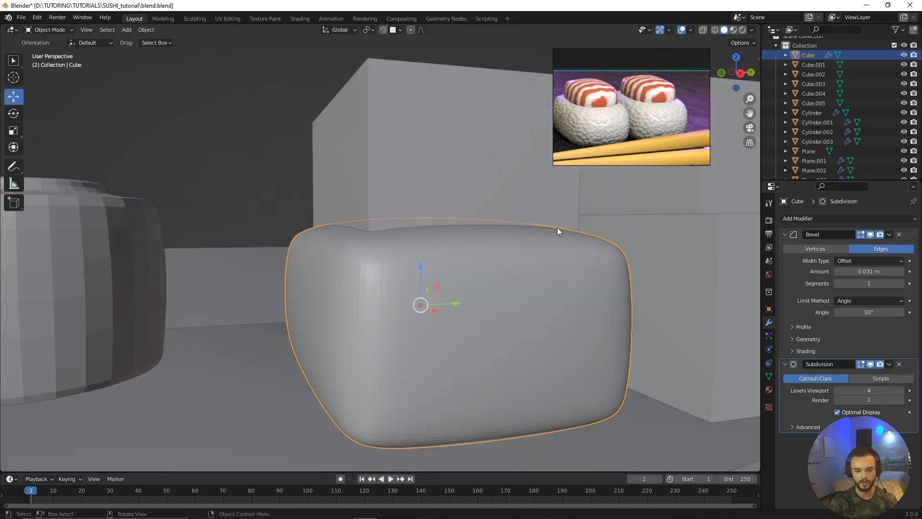
Try applying the Subdivision modifier to inspect the dense mesh in Edit Mode, and undo the application.
left_click(888, 364)
left_click(850, 376)
key("Tab")
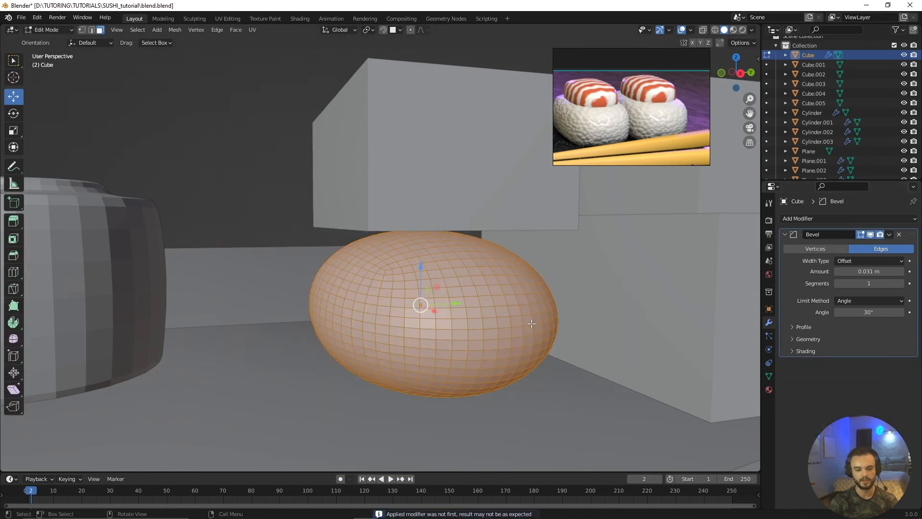
middle_click_drag(466, 325, 147, 284)
middle_click_drag(247, 340, 317, 307)
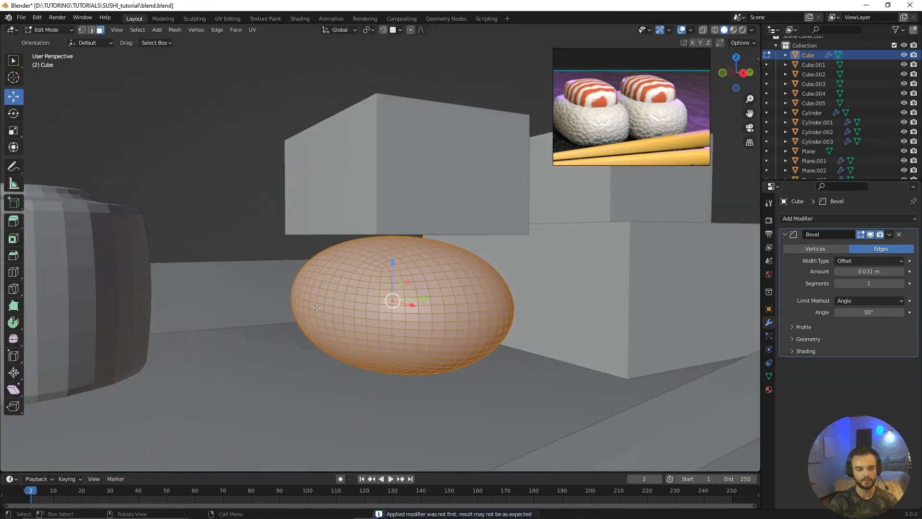
scroll(358, 300, "down", 3)
key("ctrl+z")
key("ctrl+z")
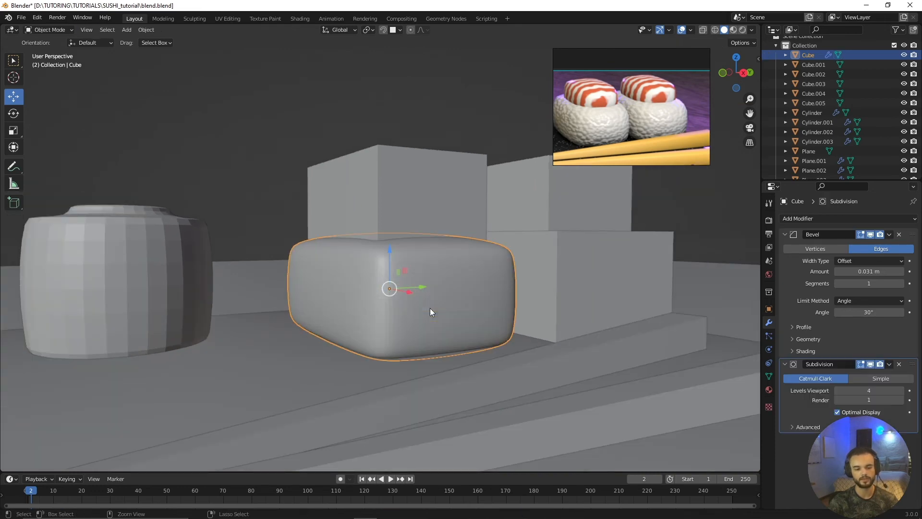
Drop the lower block's Subdivision viewport level to 1, and raise both the viewport and render levels to 2.
key("ctrl+1")
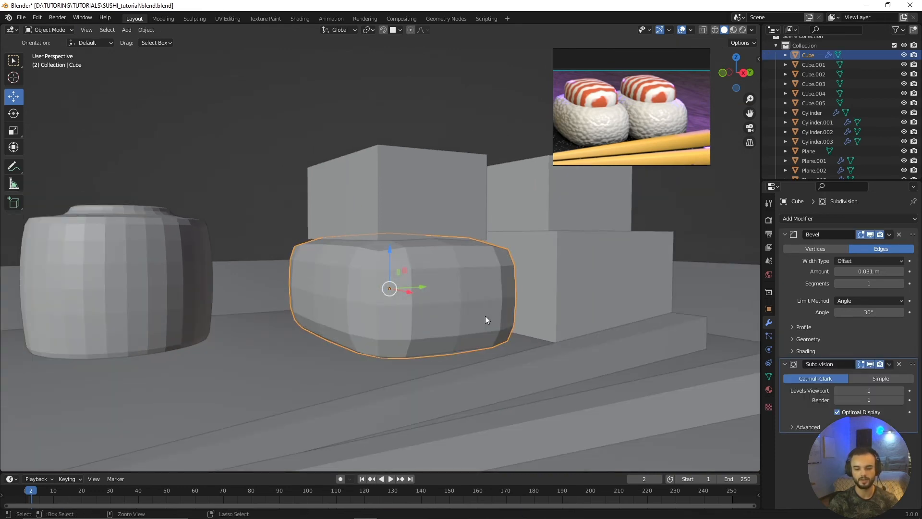
middle_click_drag(360, 253, 344, 254)
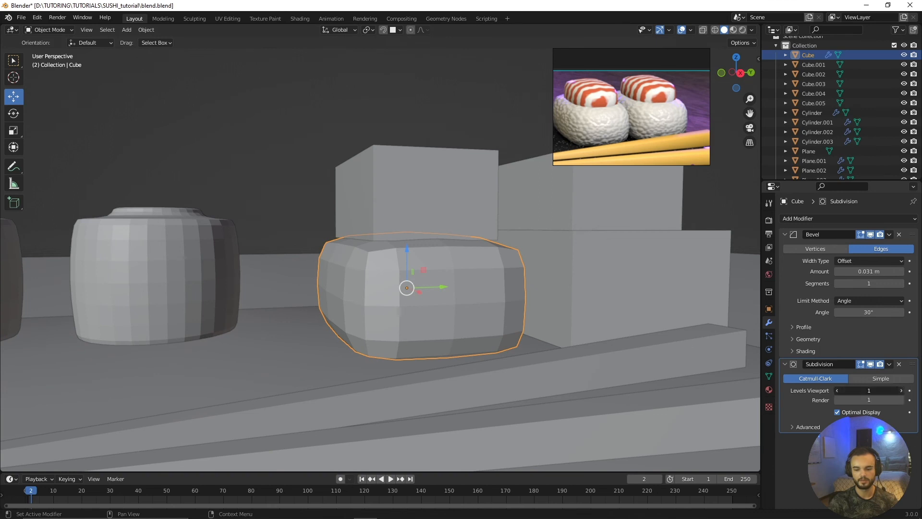
left_click(902, 391)
left_click(902, 400)
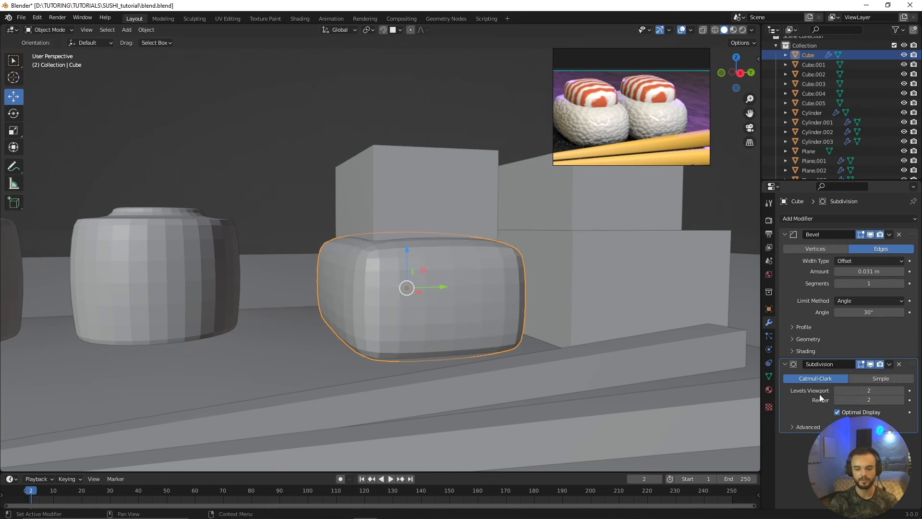
middle_click_drag(681, 357, 546, 308)
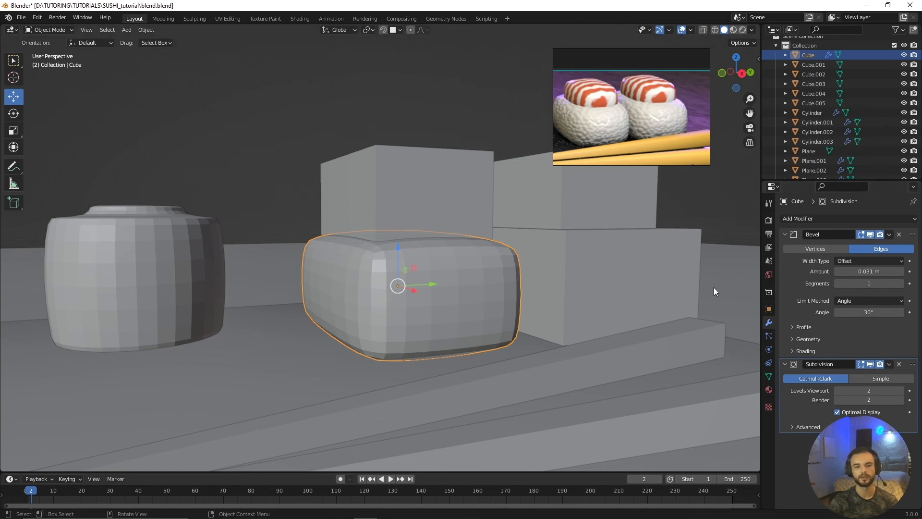
middle_click_drag(480, 280, 451, 288)
Compare neighbouring Subdivision levels on the lower block, settling on viewport level 1 and render level 2.
left_click(838, 390)
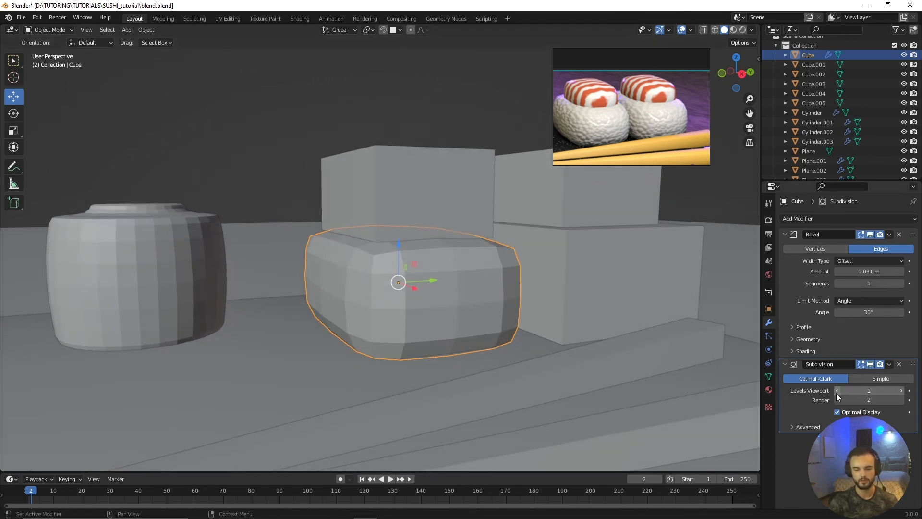
left_click(901, 391)
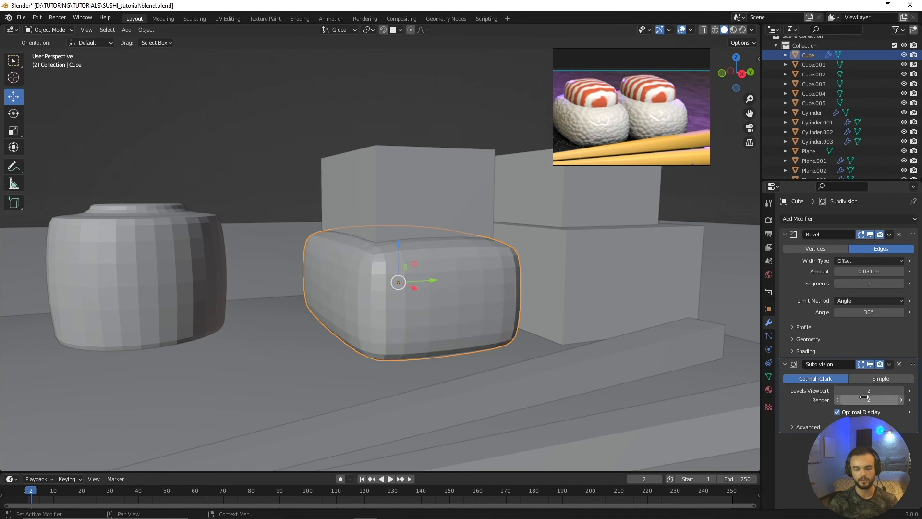
left_click(837, 391)
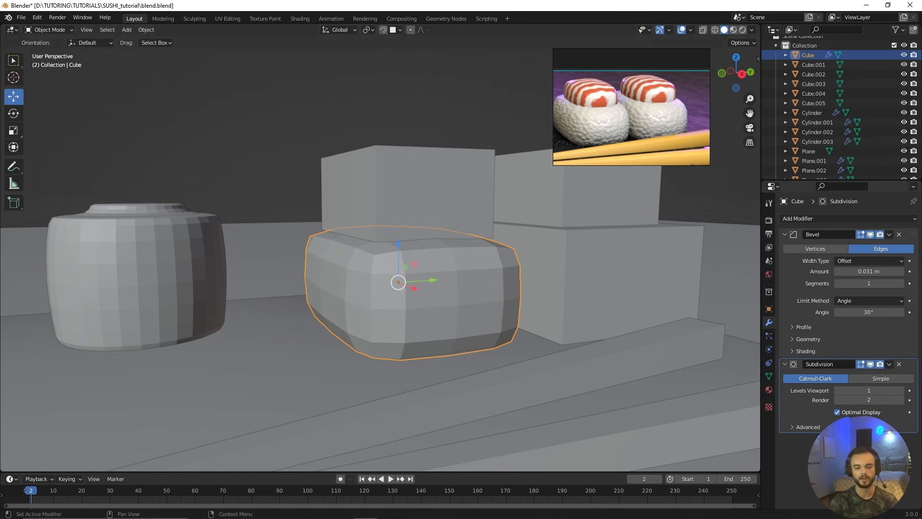
left_click(901, 400)
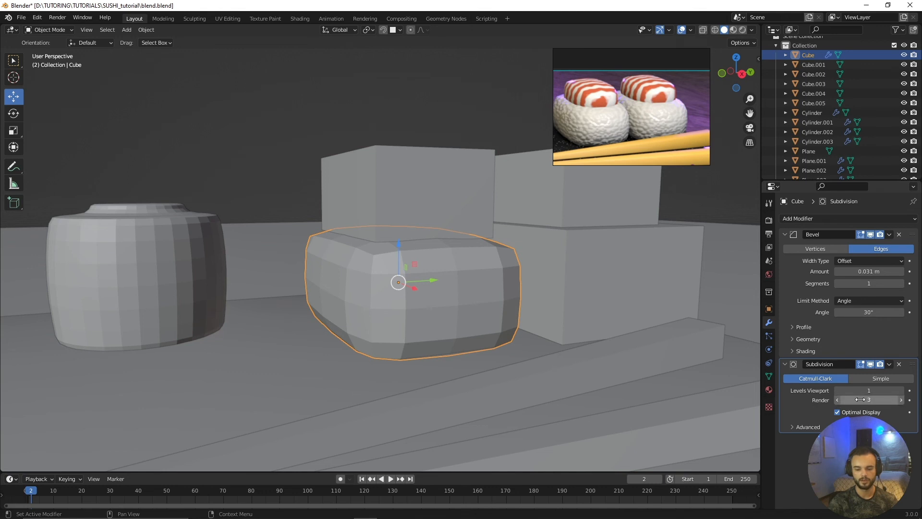
left_click(838, 400)
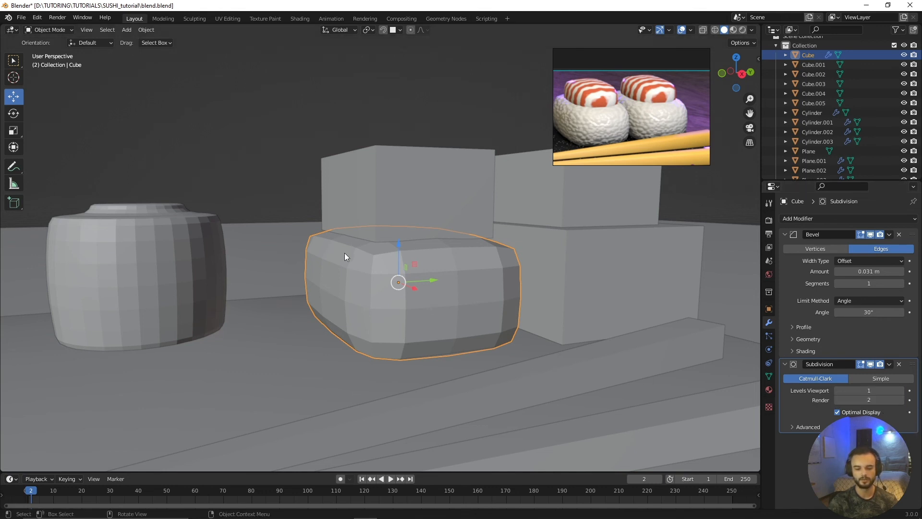
Apply smooth shading to the rounded lower nigiri block.
right_click(391, 275)
left_click(392, 276)
middle_click_drag(392, 276, 434, 327)
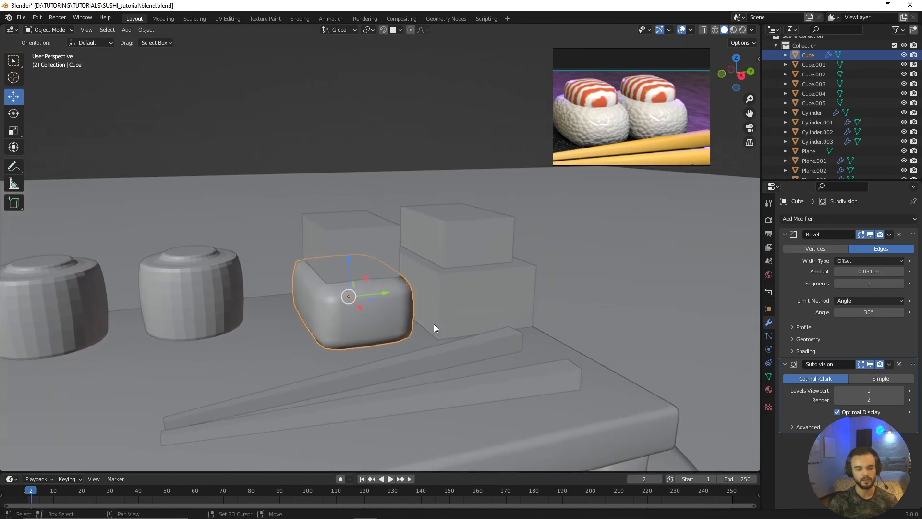
Delete the three plain placeholder blocks: the one on top of the rounded block and the two of the neighbouring nigiri.
left_click(383, 248)
scroll(435, 291, "up", 4)
key("Delete")
left_click(568, 248)
key("Delete")
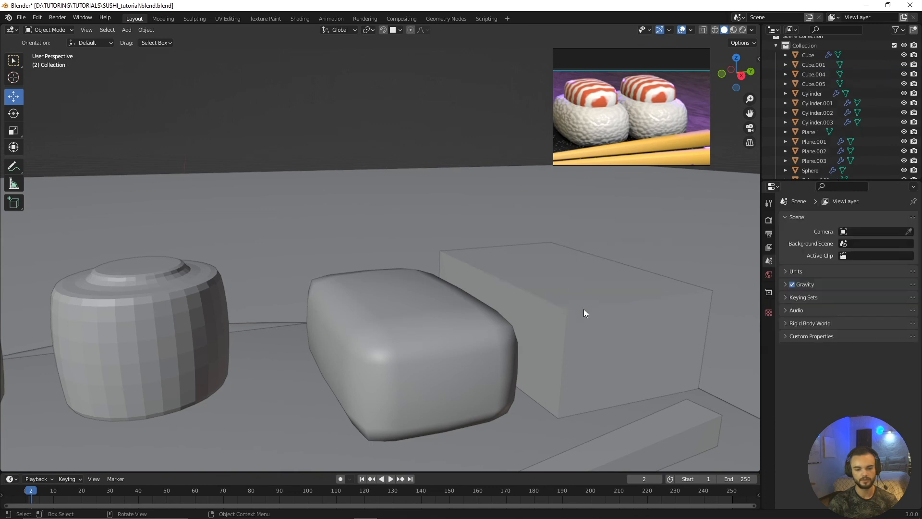
left_click(583, 312)
key("Delete")
Duplicate the rounded nigiri block in place and raise the copy about 0.114 m along Z.
left_click(480, 355)
middle_click_drag(459, 362, 450, 320)
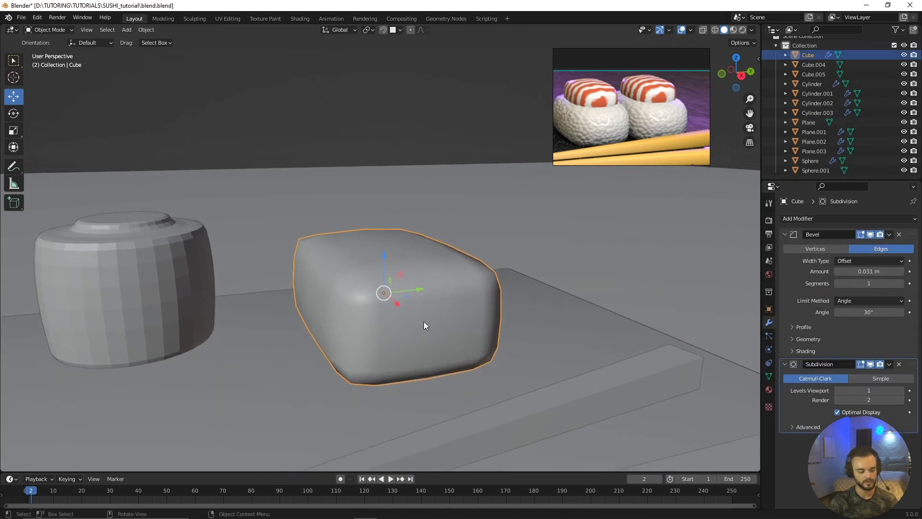
key("shift+d")
right_click(503, 276)
left_click_drag(383, 259, 384, 183)
Scale the upper copy to about 0.68 and adjust its height so it rests on the lower block.
key("s")
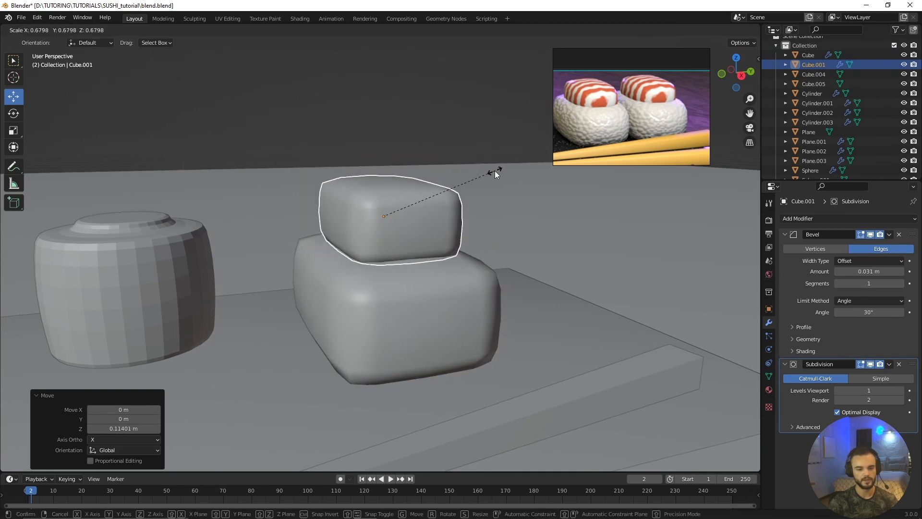
left_click(495, 171)
key("g")
key("z")
left_click(384, 184)
middle_click_drag(405, 276, 452, 339)
scroll(451, 340, "up", 2)
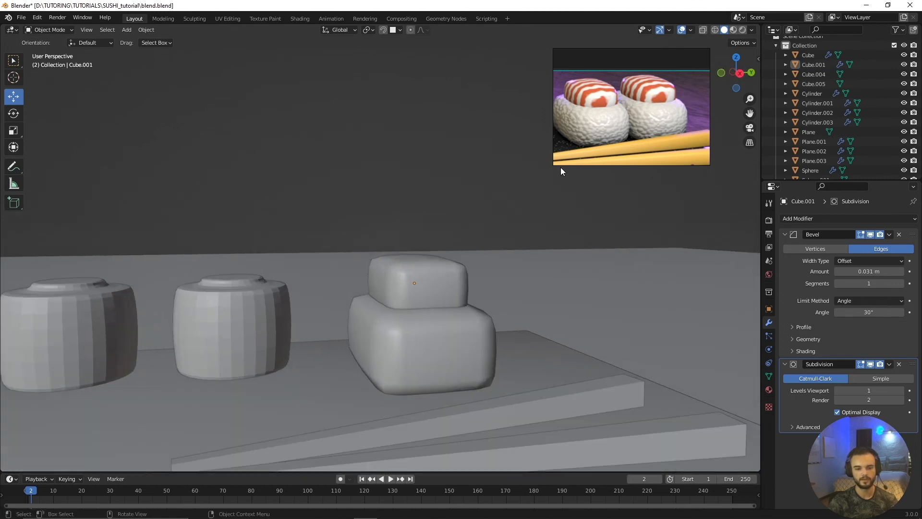
Set the upper nigiri block's Bevel amount to 0.043 m.
middle_click_drag(553, 245, 483, 298)
scroll(514, 310, "up", 2)
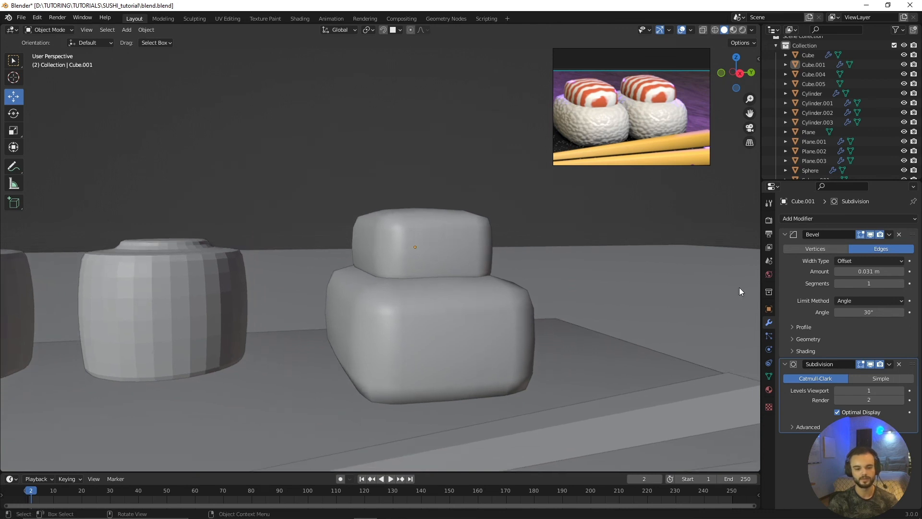
left_click(458, 235)
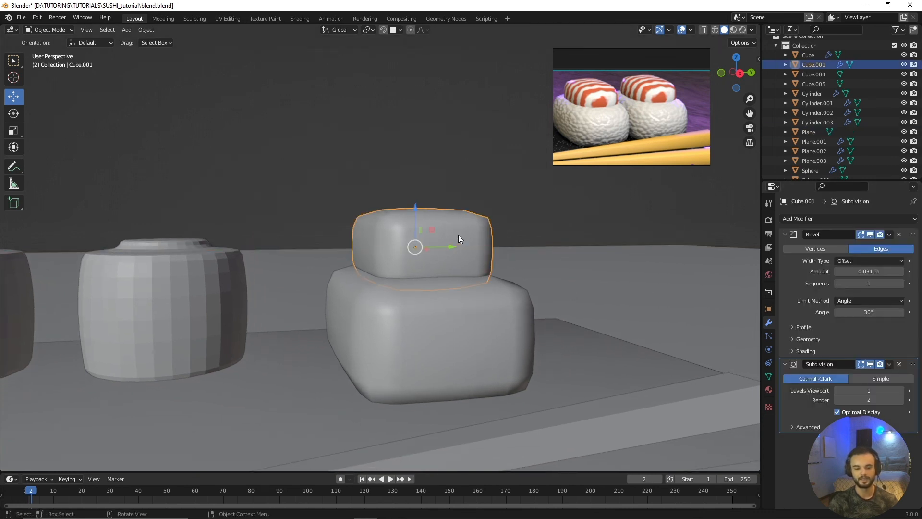
middle_click_drag(432, 210, 479, 282)
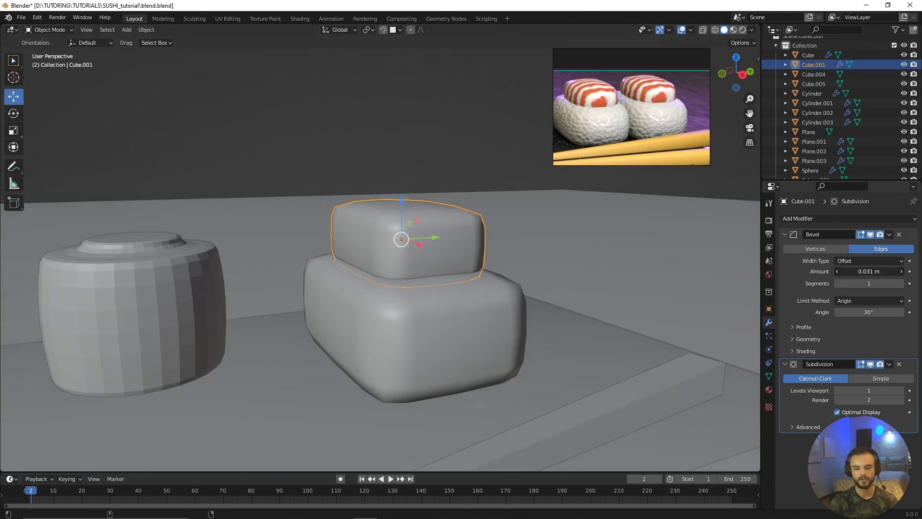
mouse_move(869, 272)
left_mouse_down()
mouse_move(857, 271)
mouse_move(884, 271)
mouse_move(875, 272)
left_mouse_up()
key("alt+a")
scroll(486, 319, "down", 3)
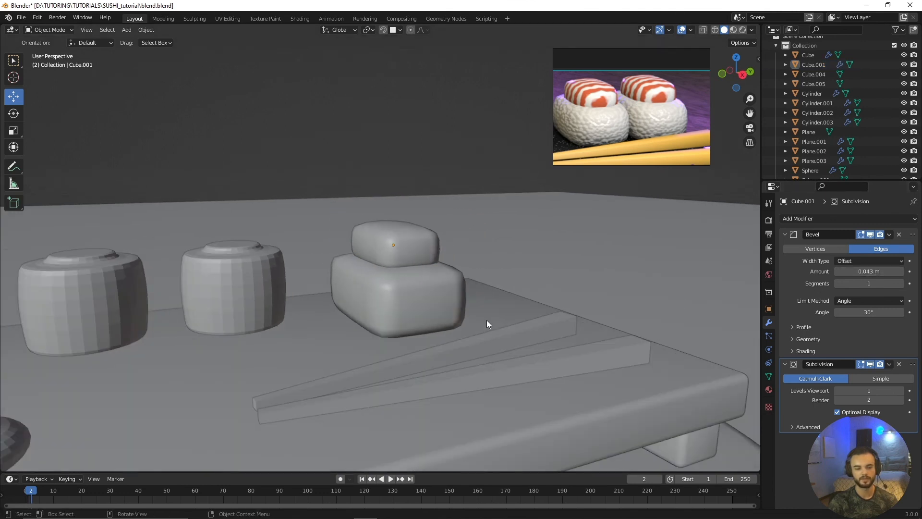
Move the two stacked nigiri blocks together along Y, closer to the row of sushi rolls.
middle_click_drag(486, 320, 401, 271)
left_click(401, 270)
left_click(402, 253, "shift")
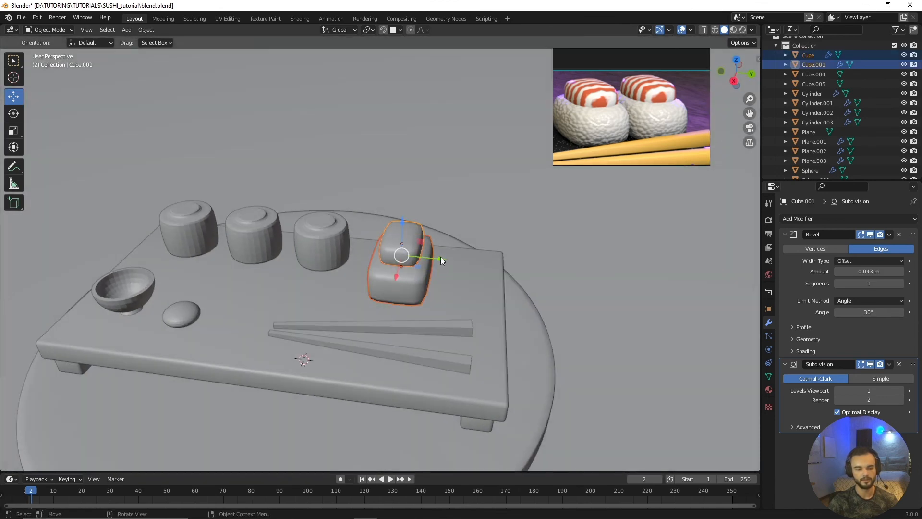
left_click_drag(440, 256, 423, 258)
Duplicate both nigiri blocks and move the copy along Y to form a second nigiri beside the first.
middle_click_drag(416, 306, 374, 292)
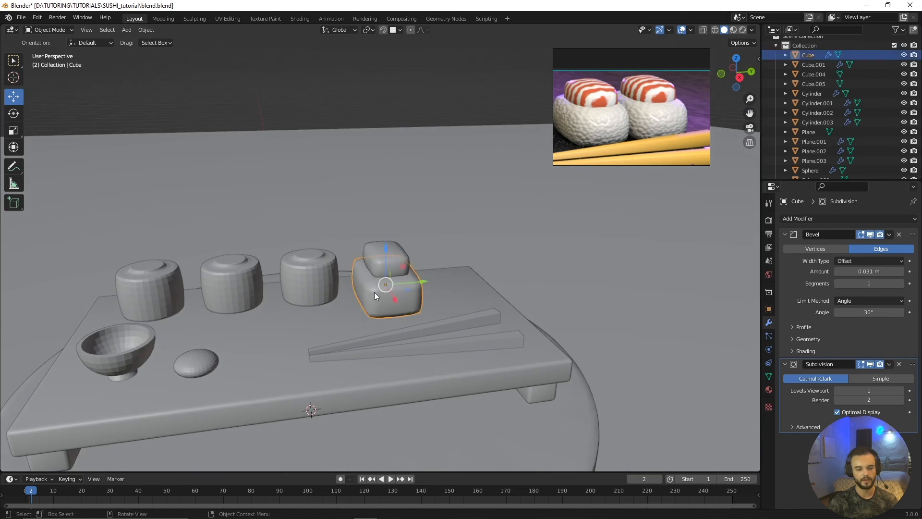
key("shift+d")
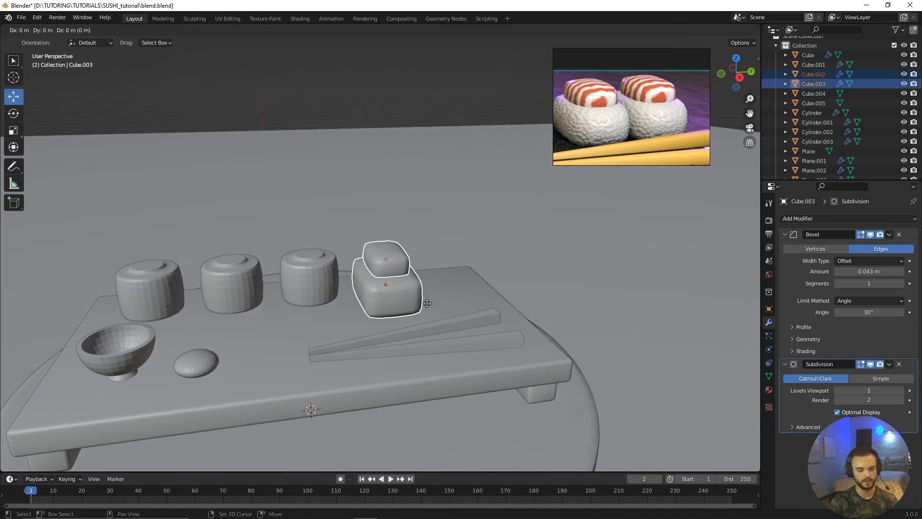
right_click(427, 303)
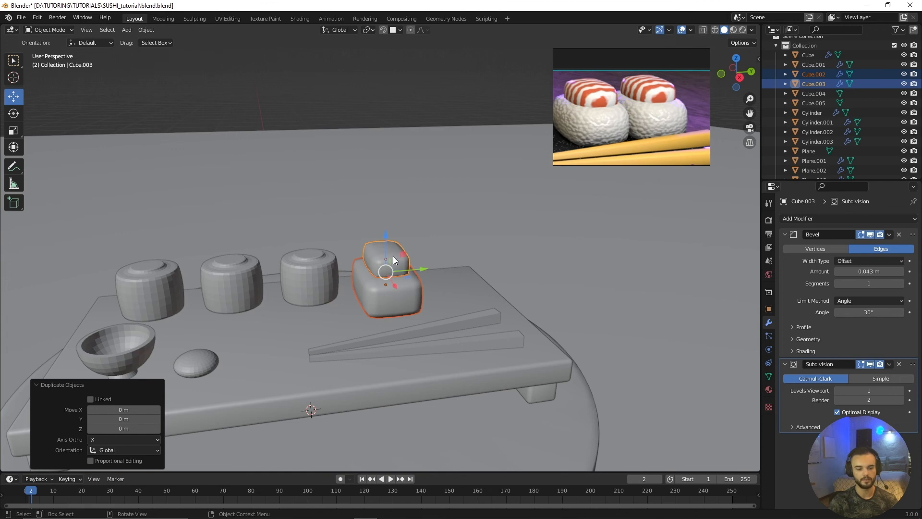
left_click_drag(422, 268, 499, 267)
key("alt+a")
scroll(383, 404, "down", 4)
middle_click_drag(385, 389, 397, 370)
scroll(397, 370, "up", 6)
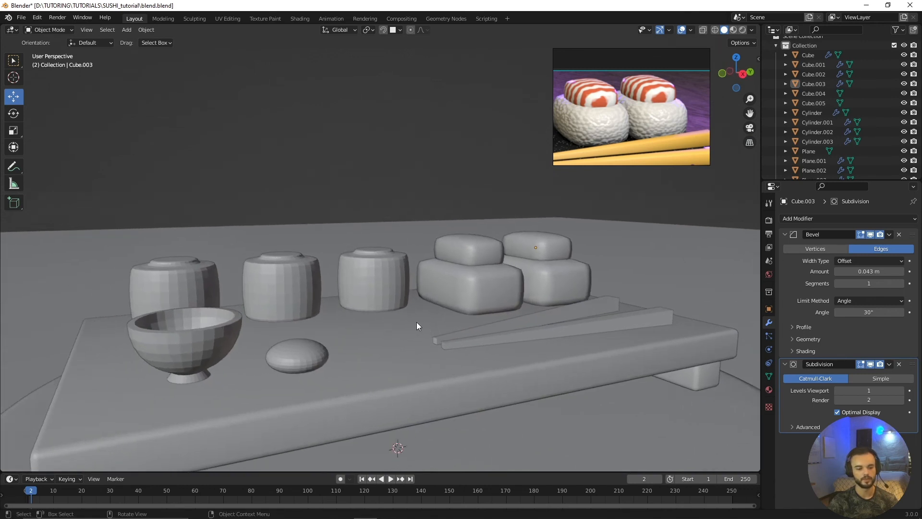
middle_click_drag(416, 323, 416, 329)
Try flat shading on the lower and upper blocks of the first nigiri.
left_click(374, 279)
left_click(486, 281)
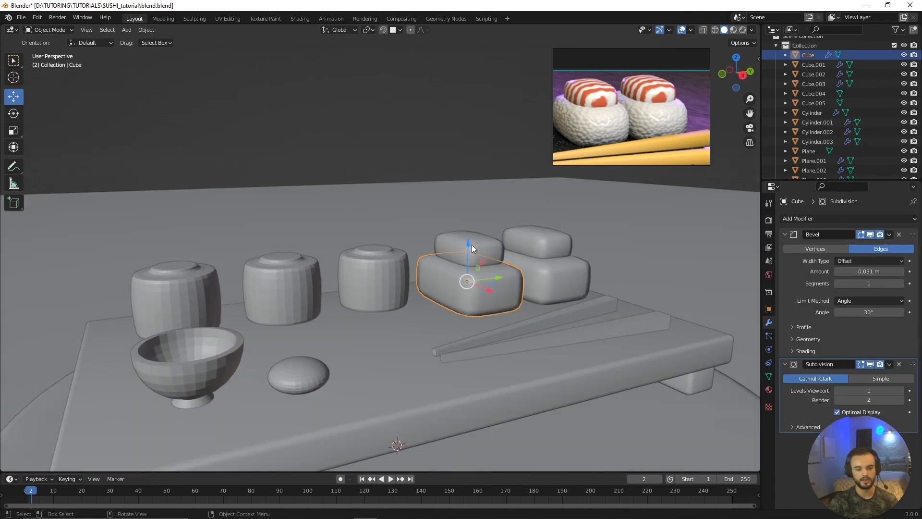
right_click(471, 281)
left_click(471, 292)
left_click(478, 255)
right_click(477, 254)
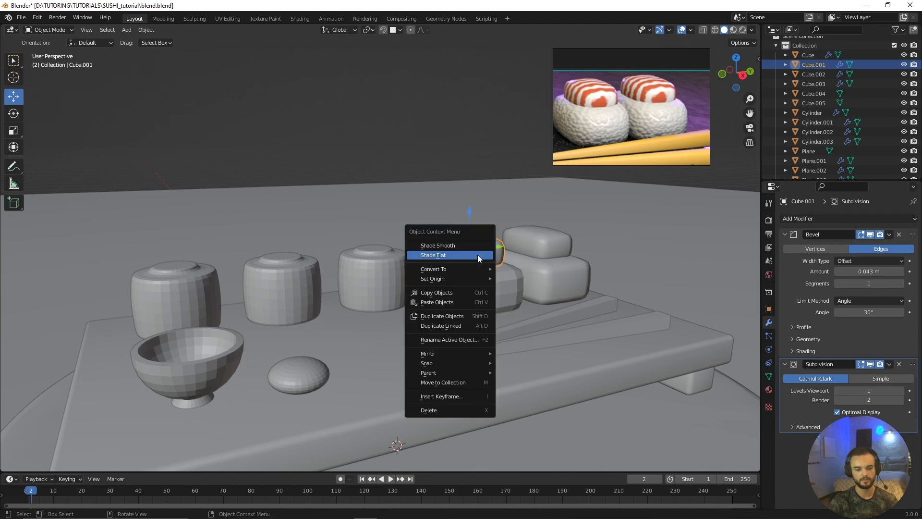
left_click(468, 255)
Restore smooth shading on the lower and upper blocks of the first nigiri.
left_click(483, 298)
right_click(483, 297)
left_click(476, 288)
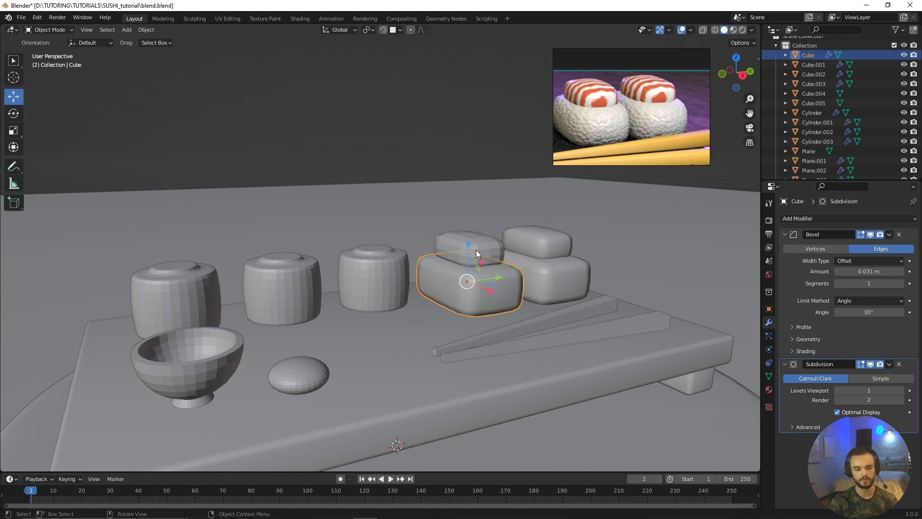
left_click(477, 250)
right_click(477, 250)
left_click(473, 246)
left_click(550, 272)
left_click(465, 270)
left_click(469, 302)
scroll(468, 339, "up", 3)
middle_click_drag(511, 315, 452, 310, "shift")
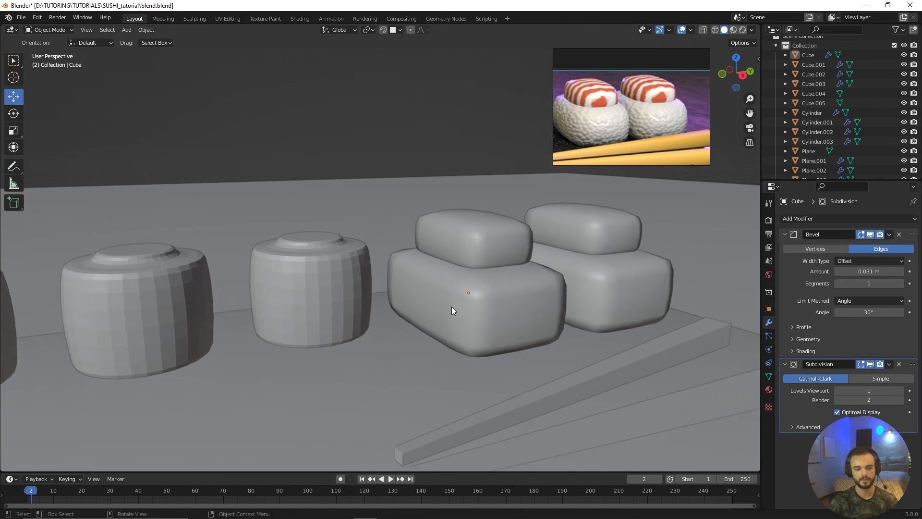
Apply smooth shading to the sushi roll nearest the nigiri, including its linked copies.
scroll(461, 324, "down", 2)
left_click(351, 278)
right_click(352, 280)
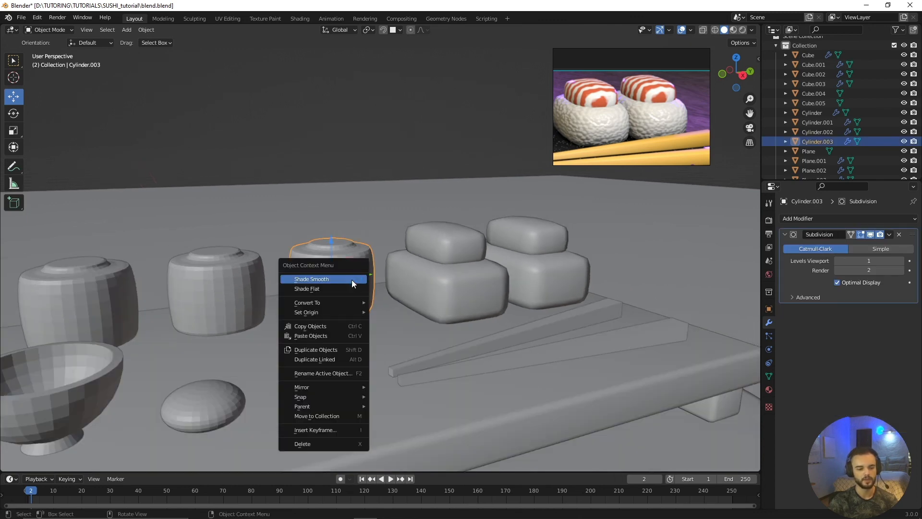
left_click(351, 280)
middle_click_drag(352, 280, 402, 344, "shift")
key("alt+a")
Inspect the smooth-shaded sushi rolls up close and across the whole board.
scroll(373, 316, "down", 3)
scroll(401, 344, "up", 4)
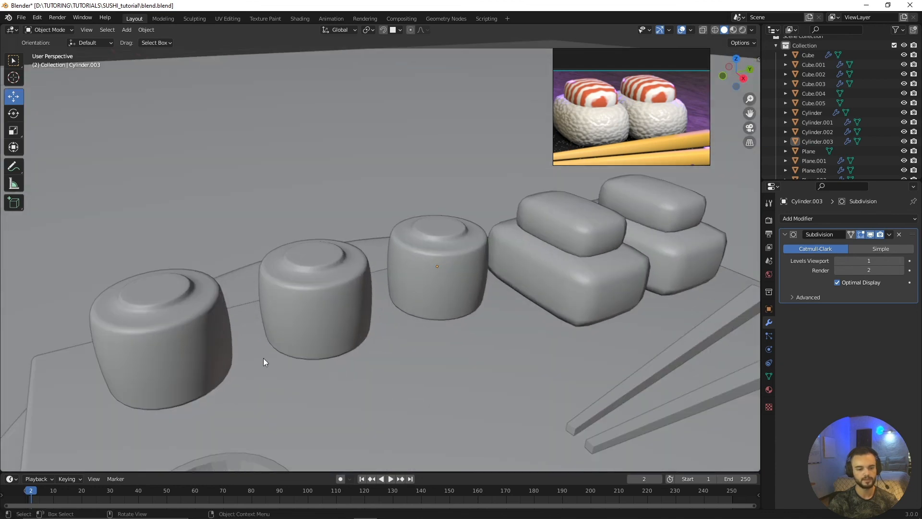
middle_click_drag(363, 294, 394, 314, "shift")
scroll(388, 299, "up", 1)
scroll(364, 293, "up", 2)
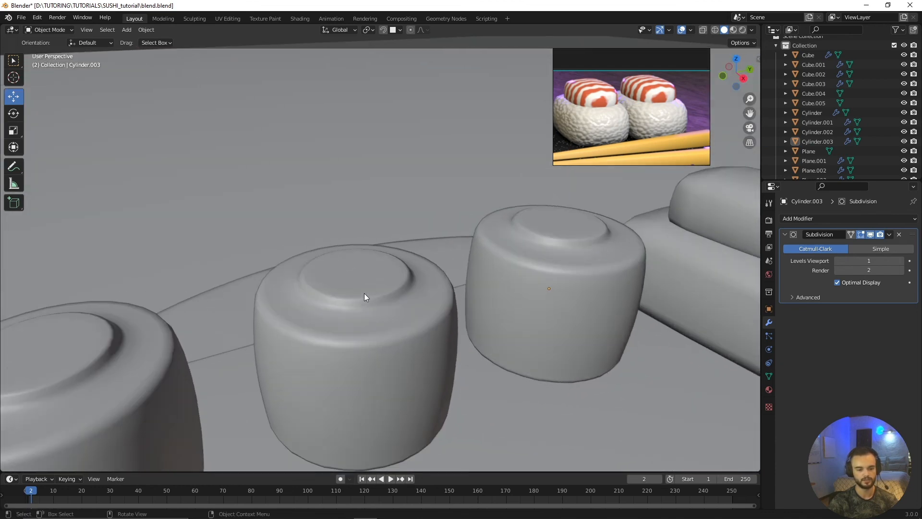
left_click(380, 313)
key("alt+a")
scroll(397, 342, "down", 7)
middle_click_drag(489, 322, 378, 294, "shift")
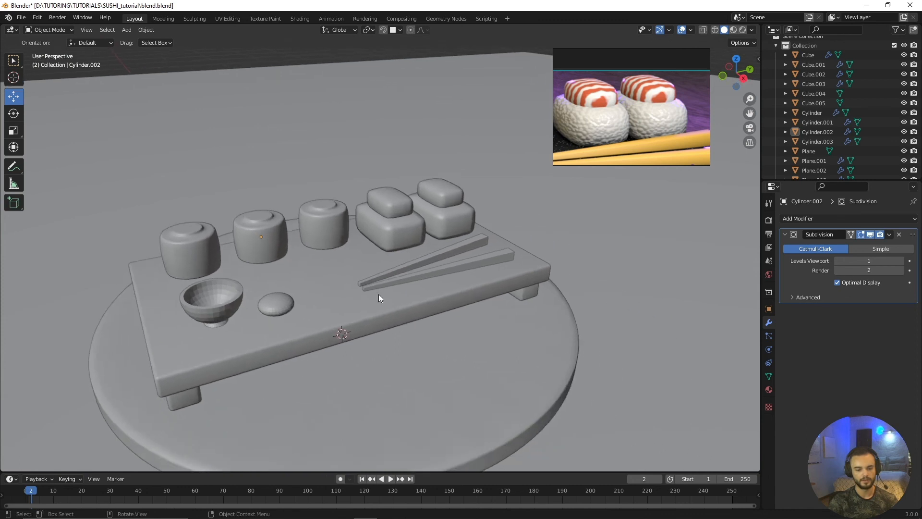
Add a Subdivision Surface modifier to the rear chopstick, checking its shape against the reference image.
scroll(385, 296, "up", 2)
left_click(390, 300)
scroll(451, 296, "up", 2)
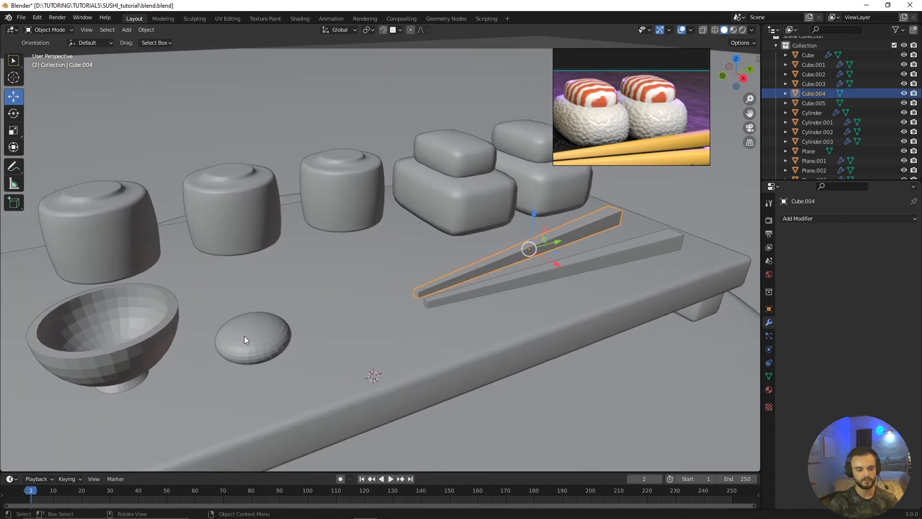
key("KP_Decimal")
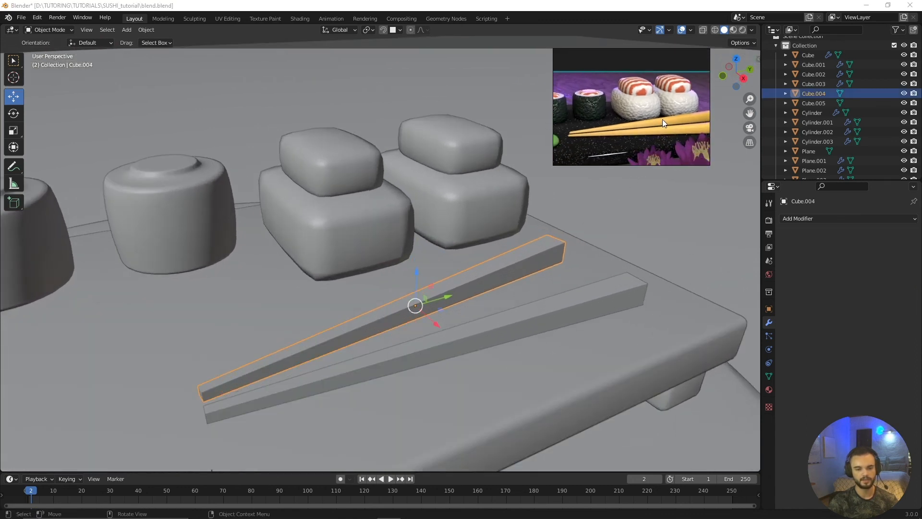
middle_click_drag(662, 120, 666, 119)
middle_click_drag(403, 324, 362, 330)
middle_click_drag(576, 296, 488, 302)
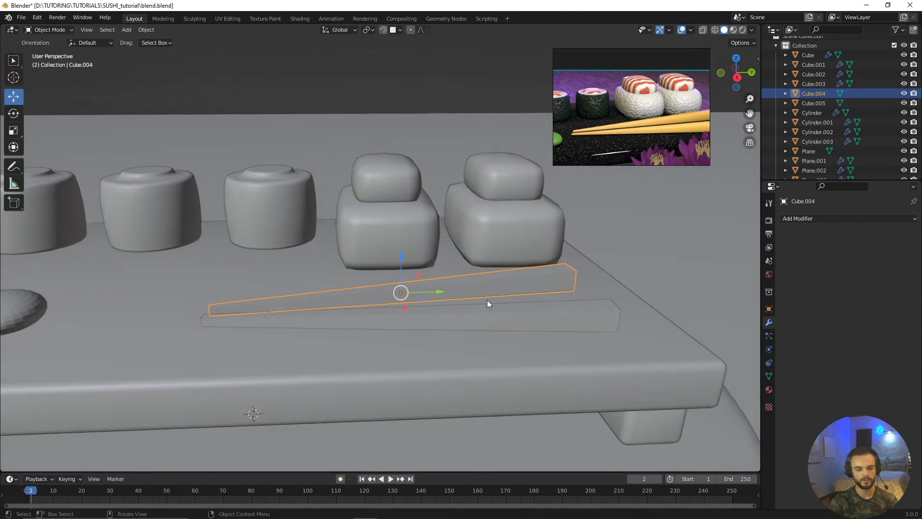
left_click(811, 219)
left_click(755, 392)
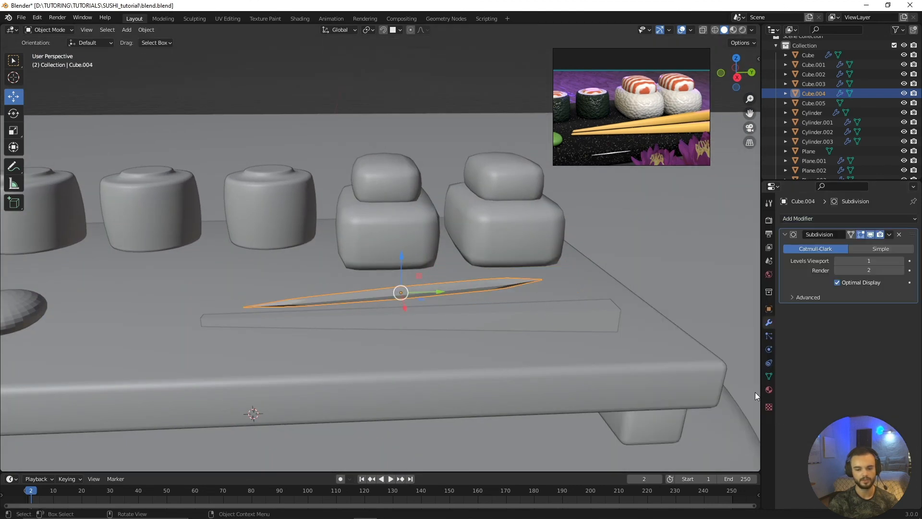
mouse_move(350, 294)
middle_mouse_down()
mouse_move(371, 282)
mouse_move(358, 284)
middle_mouse_up()
scroll(475, 295, "up", 2)
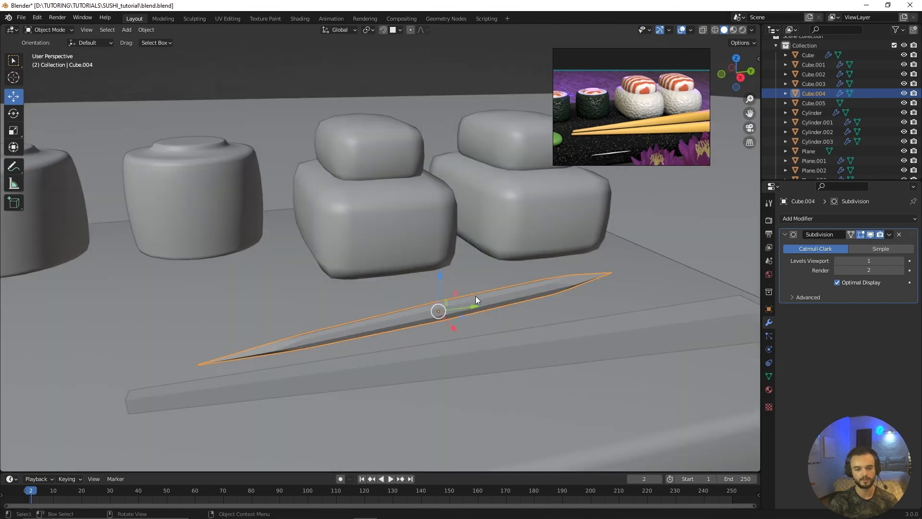
In Edit Mode, add one loop cut to the rear chopstick, slid to its thick end at factor -0.955.
middle_click_drag(475, 296, 479, 320)
key("ctrl+Tab")
left_click(484, 315)
scroll(483, 323, "down", 3)
key("ctrl+r")
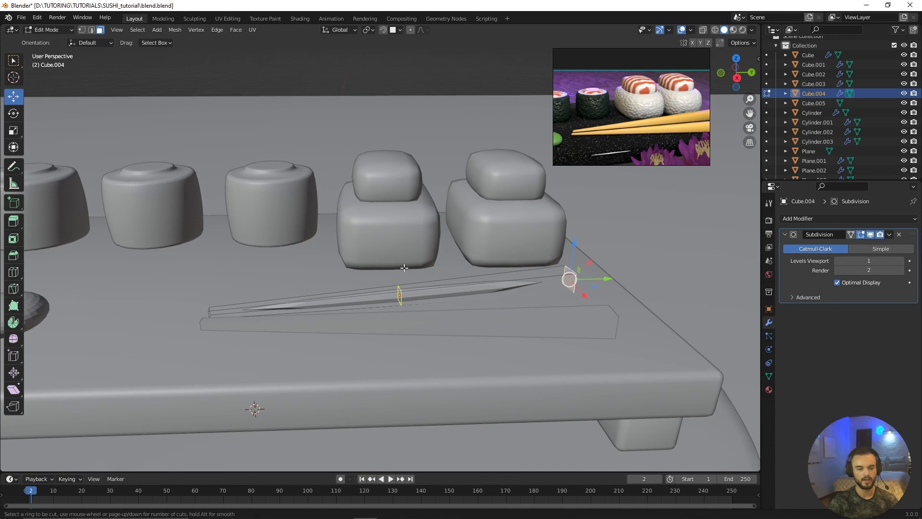
left_click(411, 274)
right_click(428, 285)
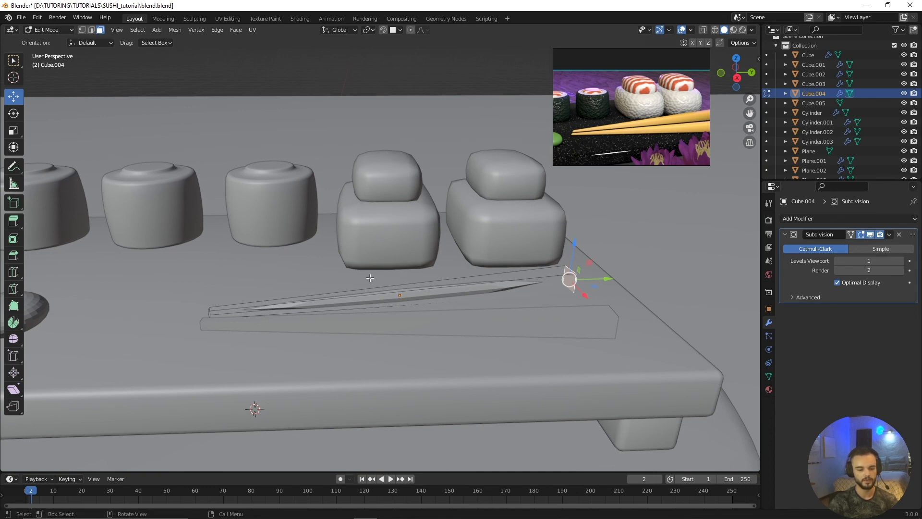
key("g")
key("g")
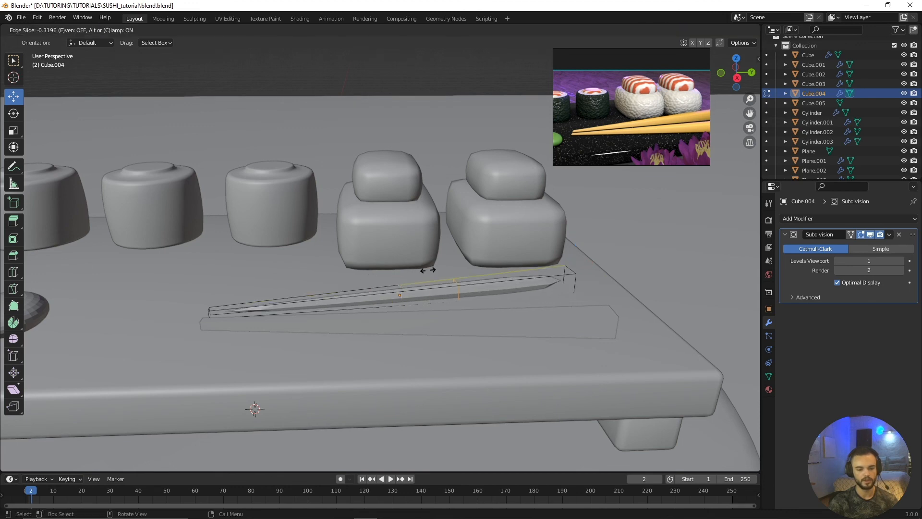
left_click(539, 257)
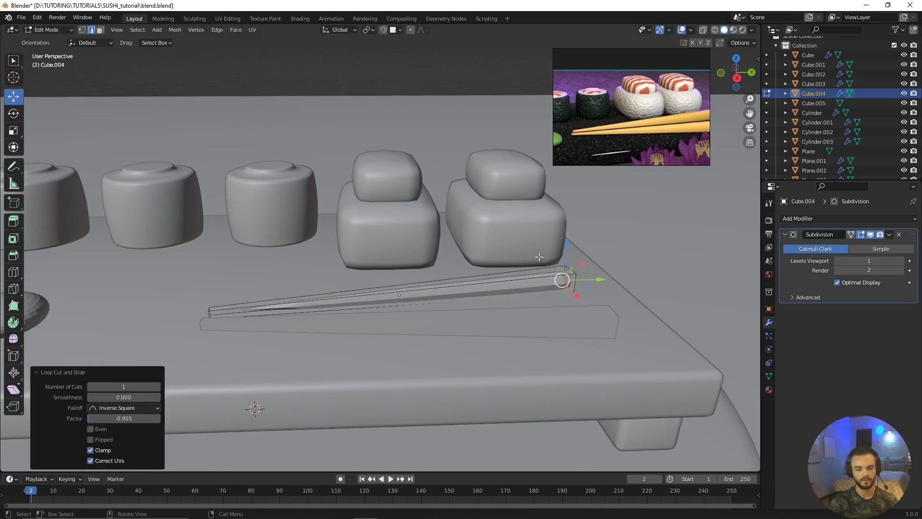
Add a second loop cut to the rear chopstick, slid to its thin end at factor -0.952.
key("g")
key("g")
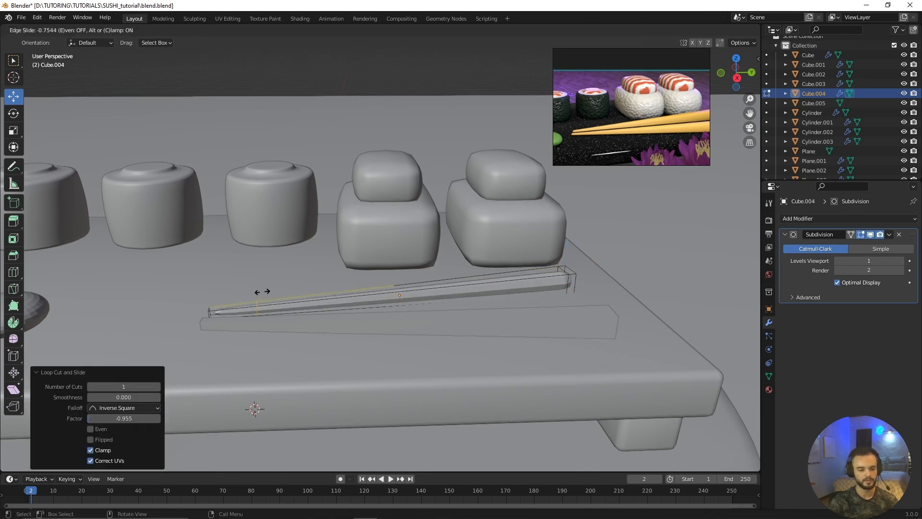
left_click(230, 293)
scroll(408, 296, "up", 2)
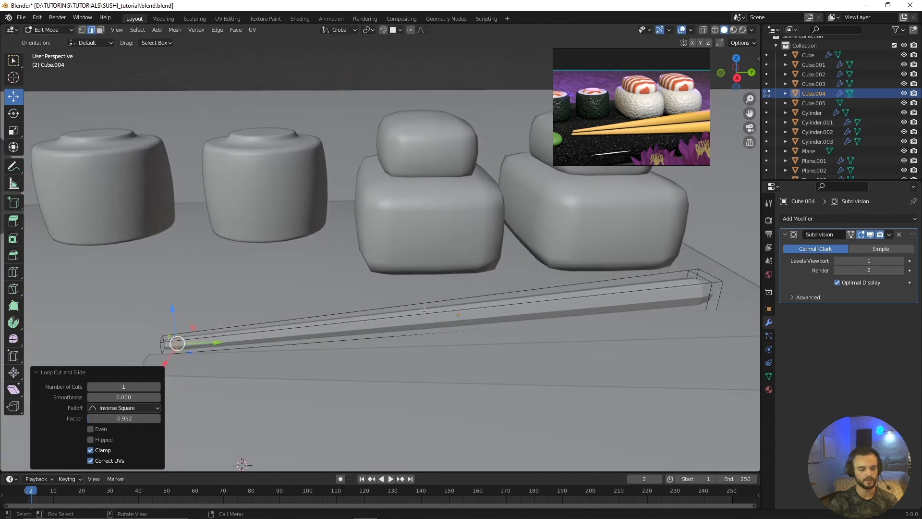
middle_click_drag(194, 334, 304, 303, "shift")
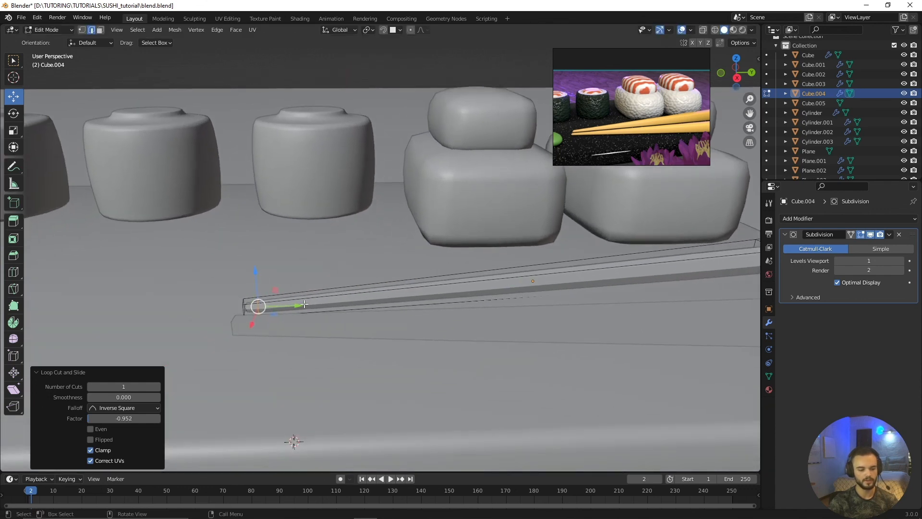
scroll(251, 311, "down", 4)
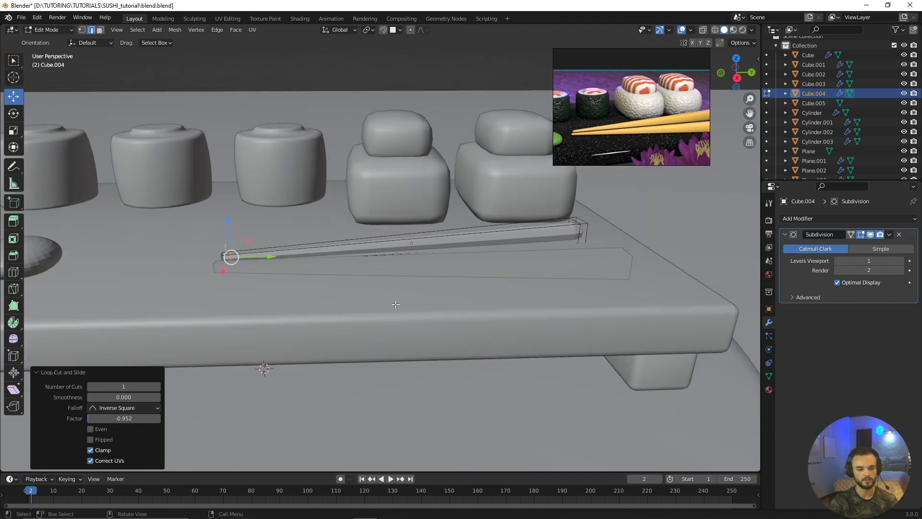
Finish editing the rear chopstick and open the front chopstick for mesh editing.
middle_click_drag(366, 307, 423, 308)
key("ctrl+Tab")
left_click(390, 312)
left_click(395, 281)
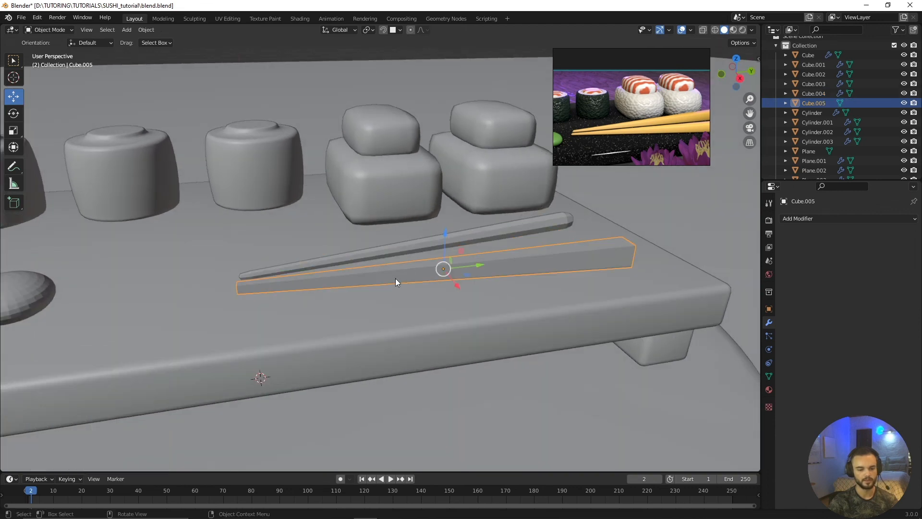
key("Tab")
Add a loop cut to the front chopstick and edge-slide it to the thick end at factor 0.938.
key("ctrl+r")
left_click(446, 272)
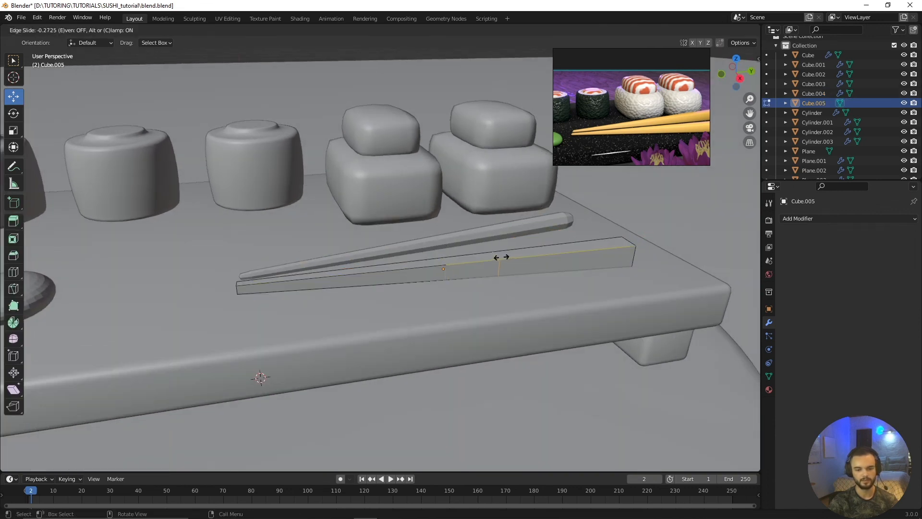
right_click(503, 260)
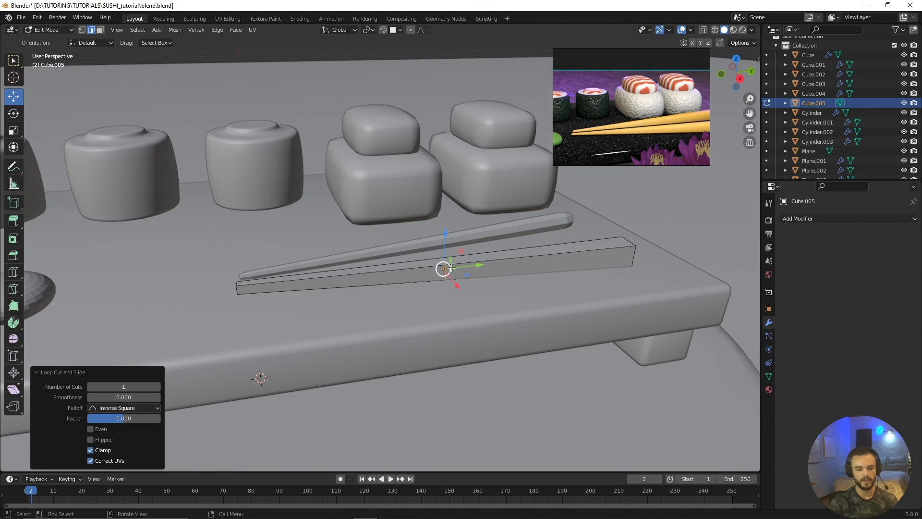
left_click_drag(479, 264, 486, 264)
right_click(487, 264)
key("g")
key("g")
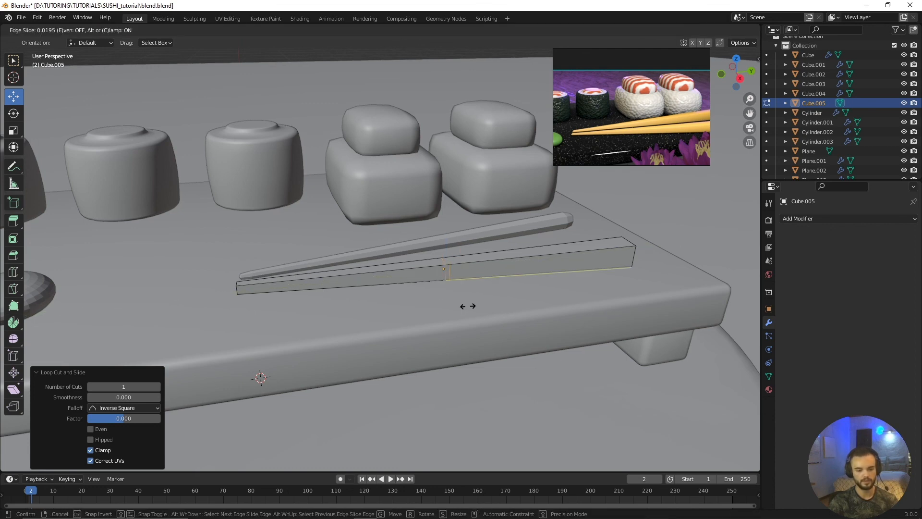
left_click(649, 304)
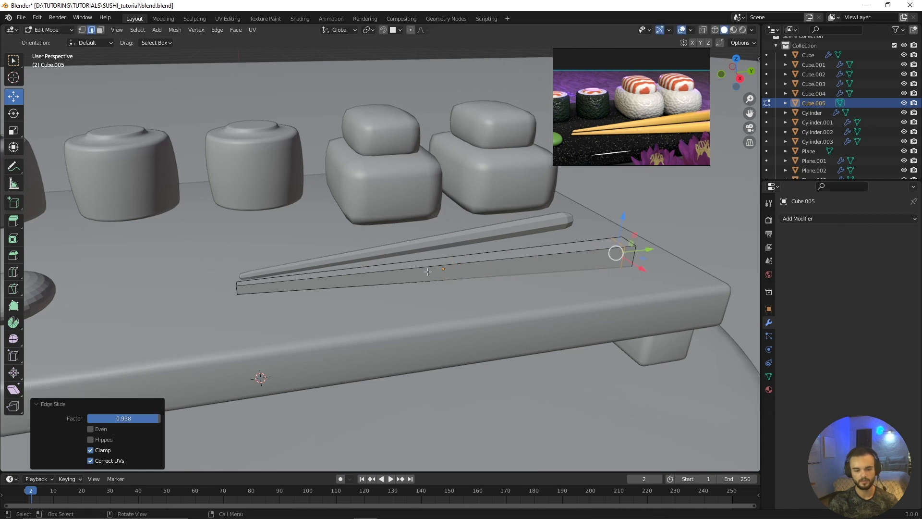
Add another loop cut to the front chopstick and edge-slide it to the thin end at factor 0.967.
left_click(448, 267)
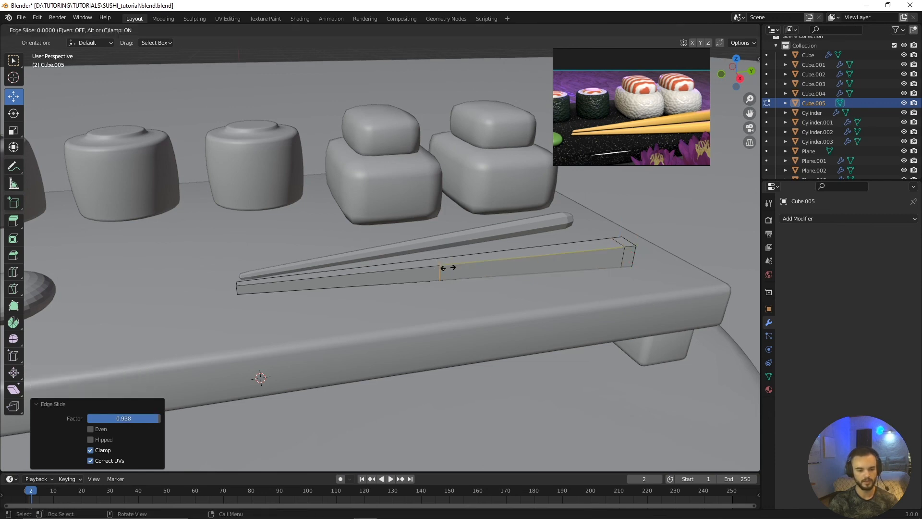
right_click(447, 267)
key("g")
key("g")
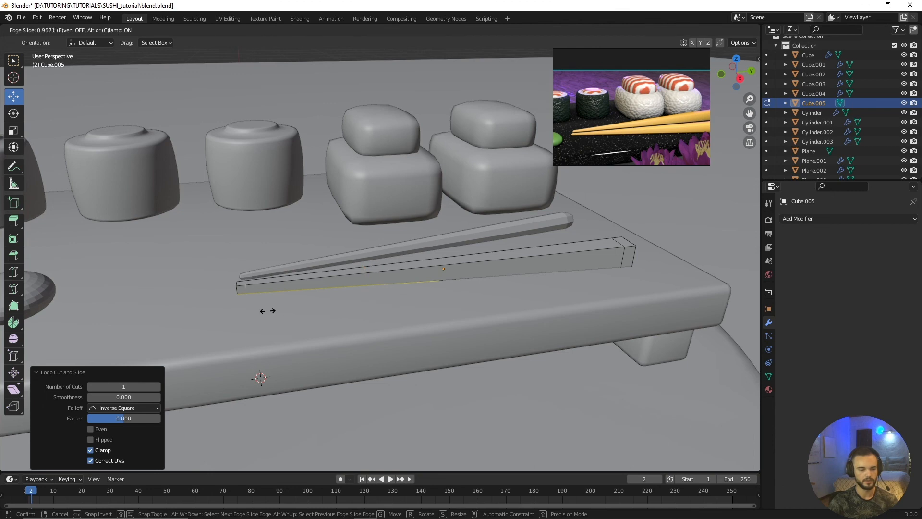
left_click(265, 311)
scroll(418, 313, "up", 3)
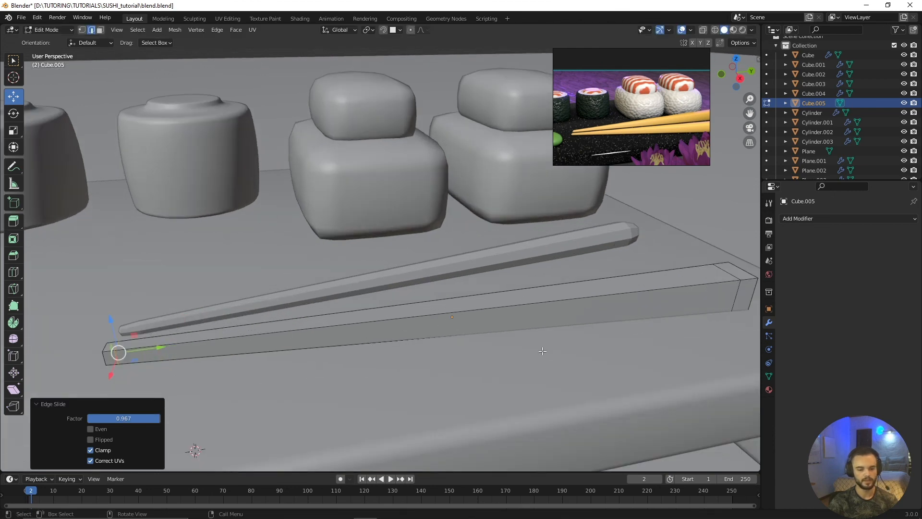
Dissolve the edge loops added near both ends of the front chopstick.
scroll(403, 297, "down", 3)
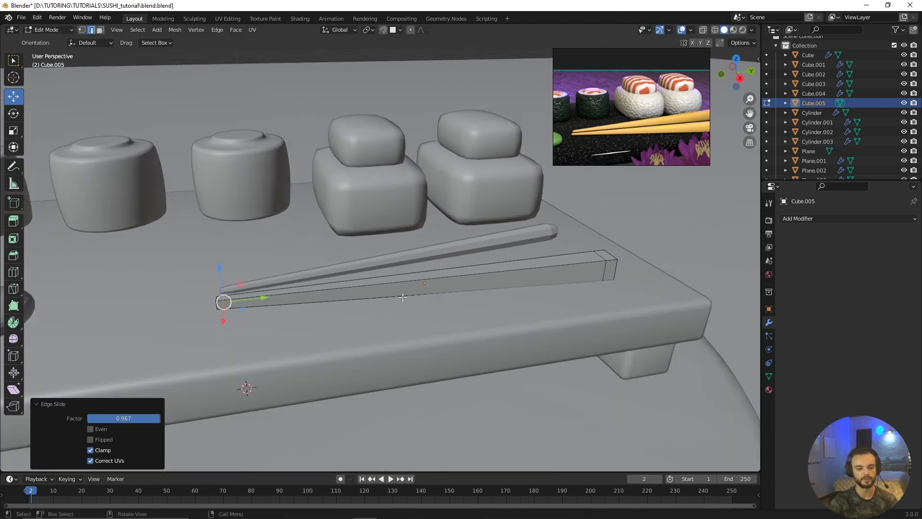
left_click(395, 288)
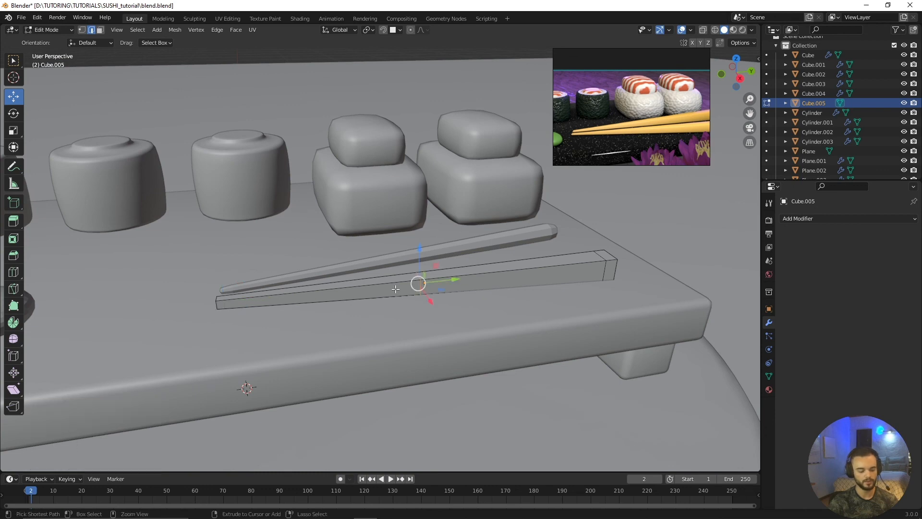
left_click(606, 264)
key("x")
left_click(436, 307)
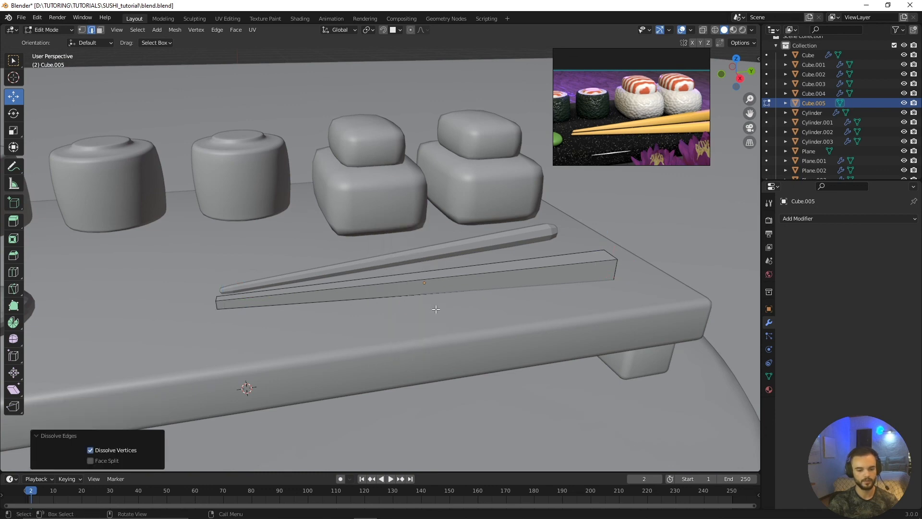
Add two loop cuts to the front chopstick, one slid to the thin end at factor -0.963 and one close to the thick end.
left_click(426, 288)
key("g")
key("g")
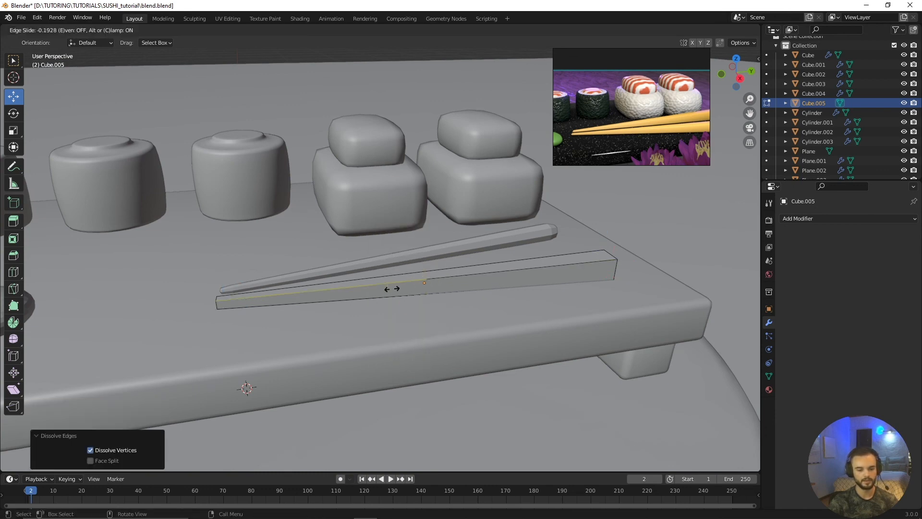
left_click(238, 308)
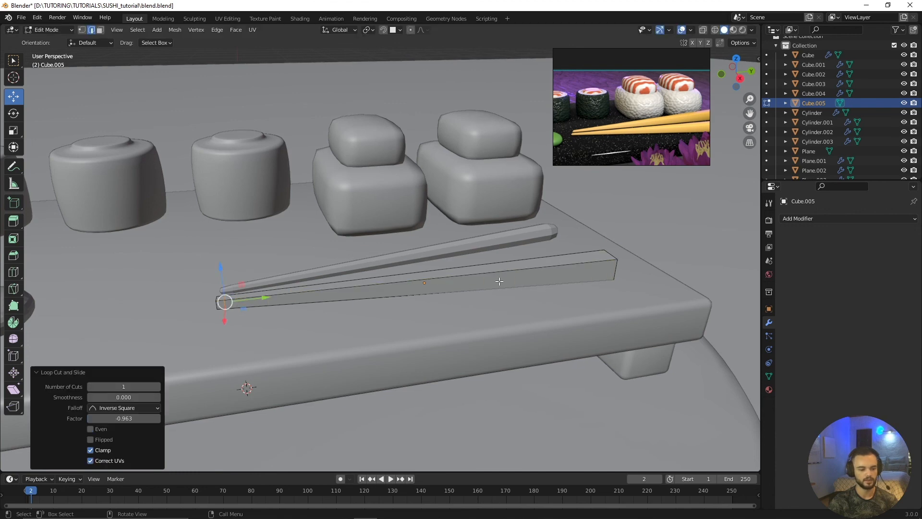
key("ctrl+r")
left_click(494, 300)
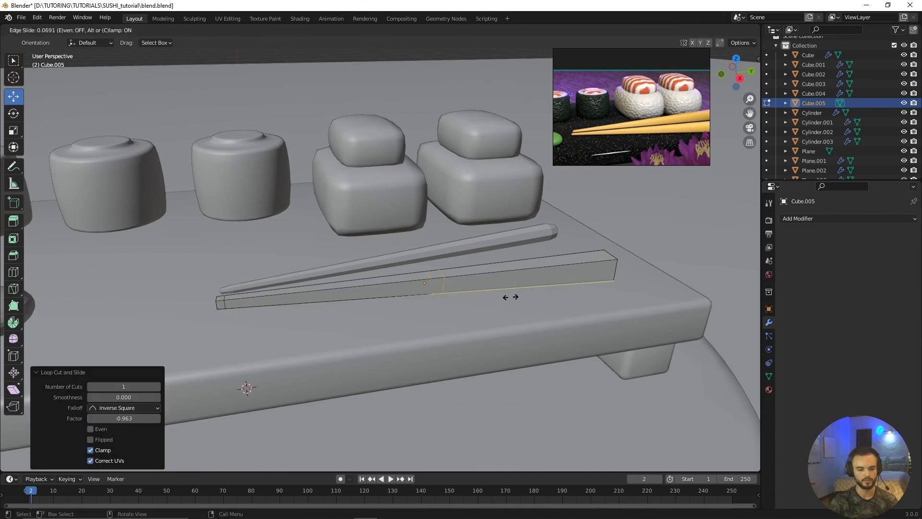
left_click(673, 295)
Return to Object Mode and add a Subdivision Surface modifier to the front chopstick.
key("ctrl+Tab")
left_click(442, 332)
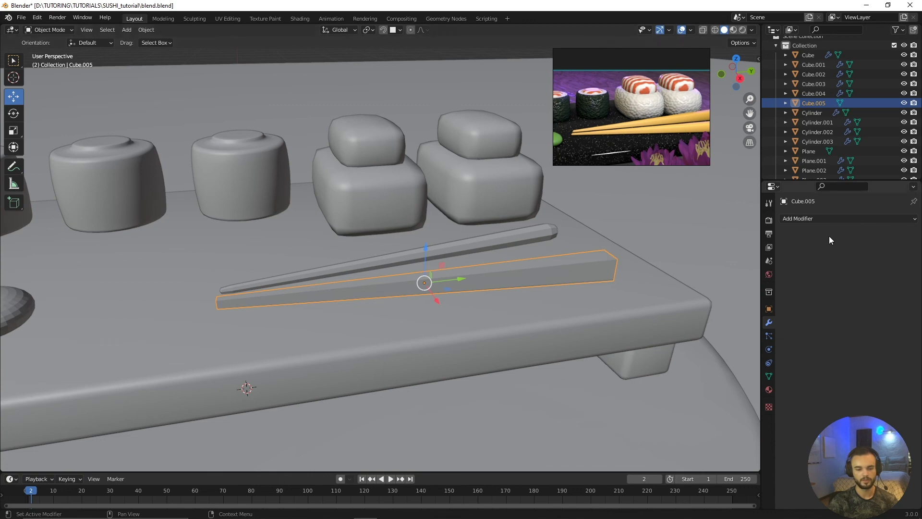
left_click(826, 218)
left_click(745, 390)
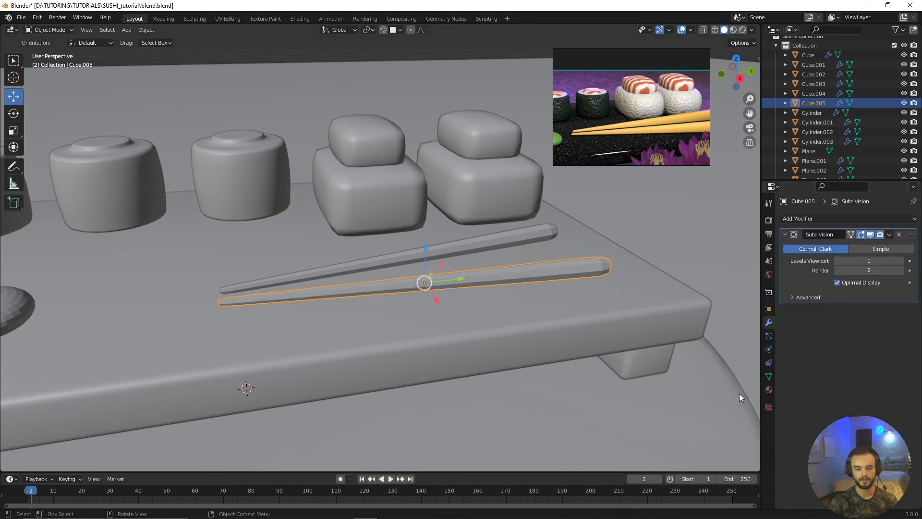
Compare the thick ends of both chopsticks with the chopstick ends in the reference image.
scroll(471, 347, "down", 2)
mouse_move(468, 346)
middle_mouse_down()
mouse_move(446, 333)
mouse_move(460, 337)
middle_mouse_up()
key("alt+a")
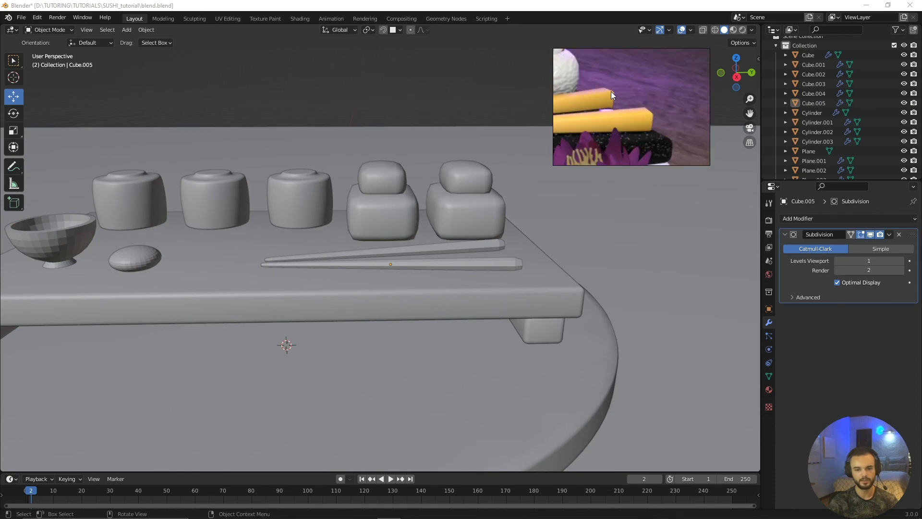
middle_click_drag(514, 253, 456, 297)
scroll(453, 298, "up", 3)
middle_click_drag(384, 332, 405, 298)
scroll(418, 278, "up", 2)
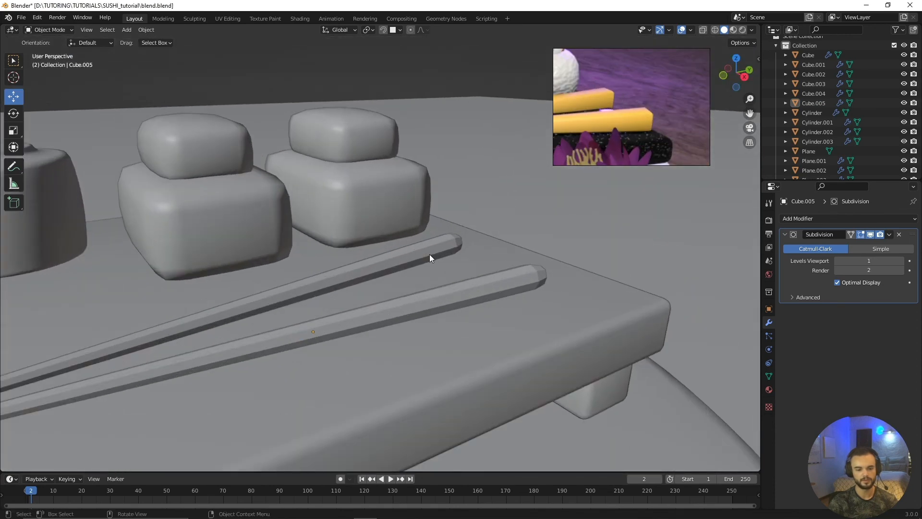
In Edit Mode, edge-slide the loop at the rear chopstick's thick end closer to the tip at factor -0.557.
left_click(429, 255)
key("Tab")
middle_click_drag(429, 255, 495, 245)
left_click(483, 257)
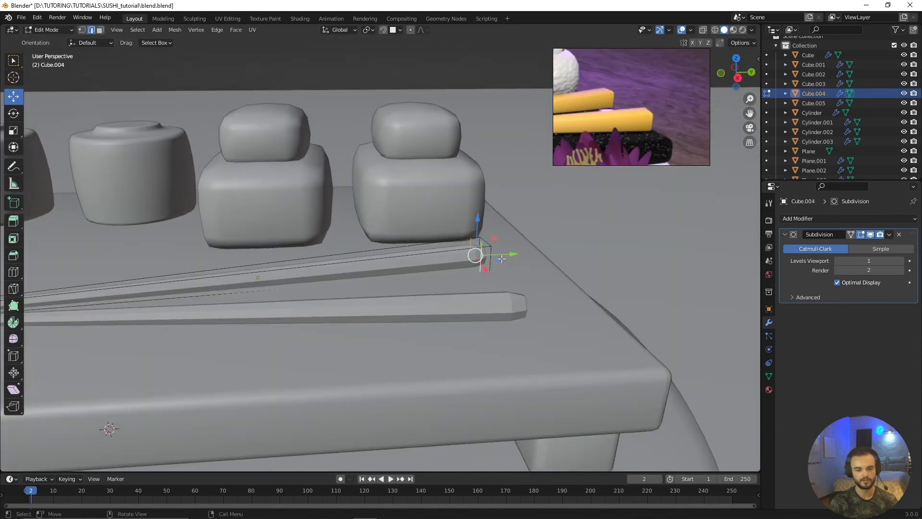
key("g")
key("g")
left_click(530, 238)
key("g")
key("g")
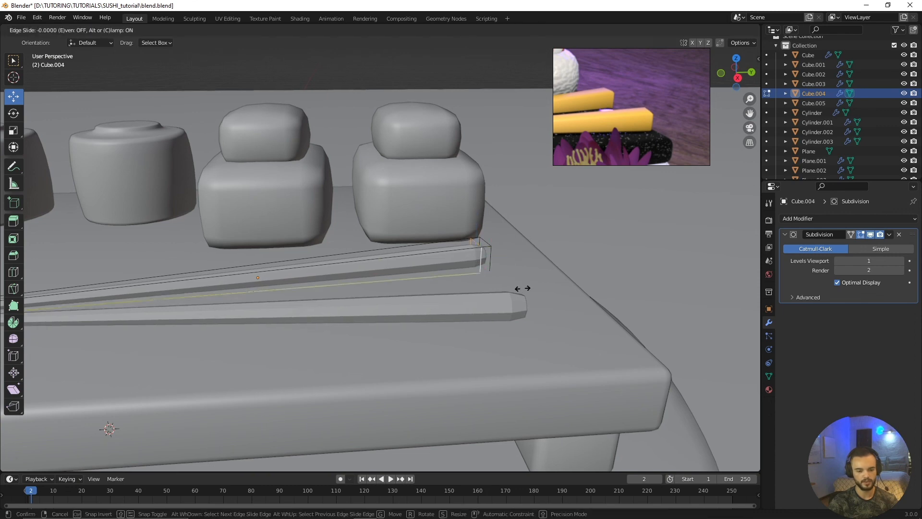
left_click(654, 203)
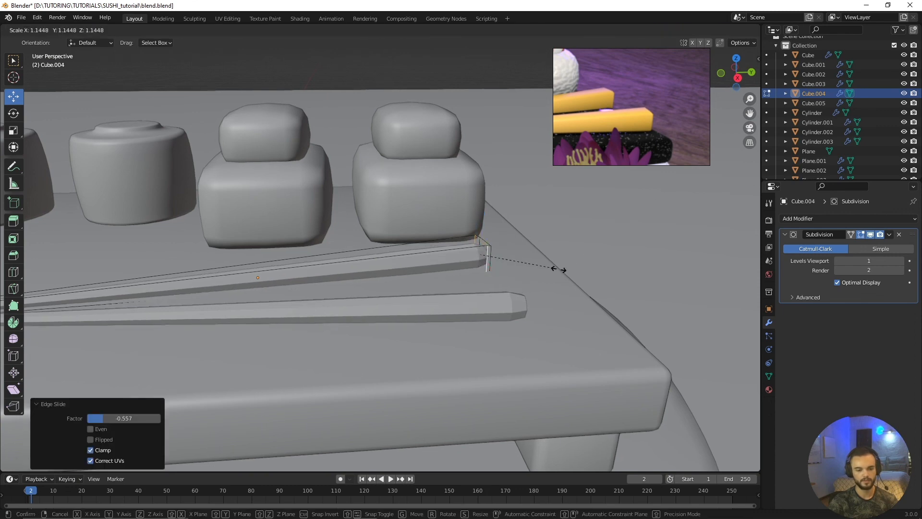
Switch to face selection and select the end face at the rear chopstick's thick end.
middle_click_drag(583, 269, 447, 292)
scroll(447, 292, "up", 2)
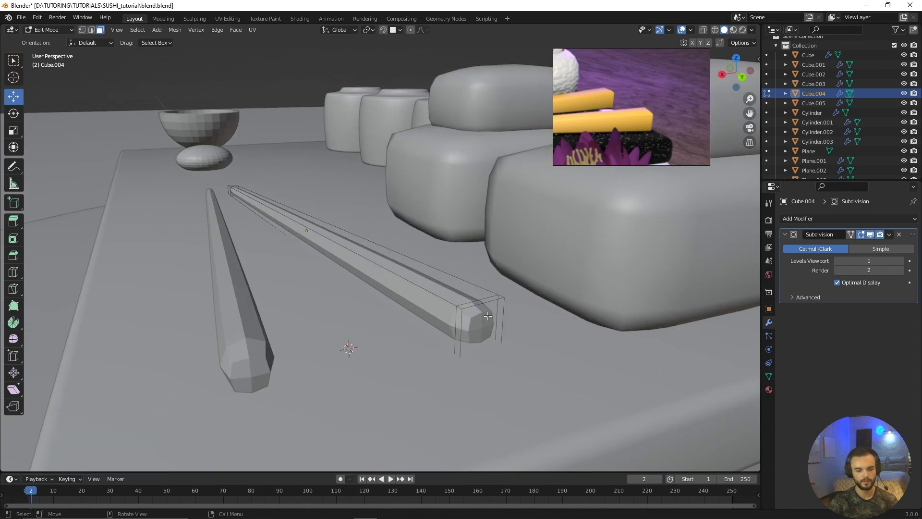
key("3")
Inset the rear chopstick's thick end face by about 0.042 m and examine the flattened tip.
key("i")
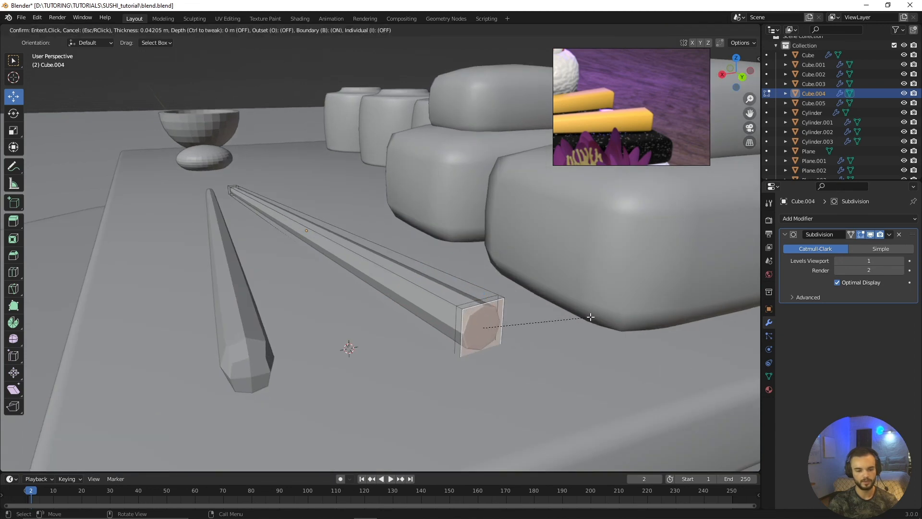
left_click(589, 316)
left_click(571, 327)
mouse_move(400, 354)
middle_mouse_down()
mouse_move(484, 349)
mouse_move(395, 350)
middle_mouse_up()
scroll(395, 350, "up", 4)
middle_click_drag(549, 345, 443, 303, "shift")
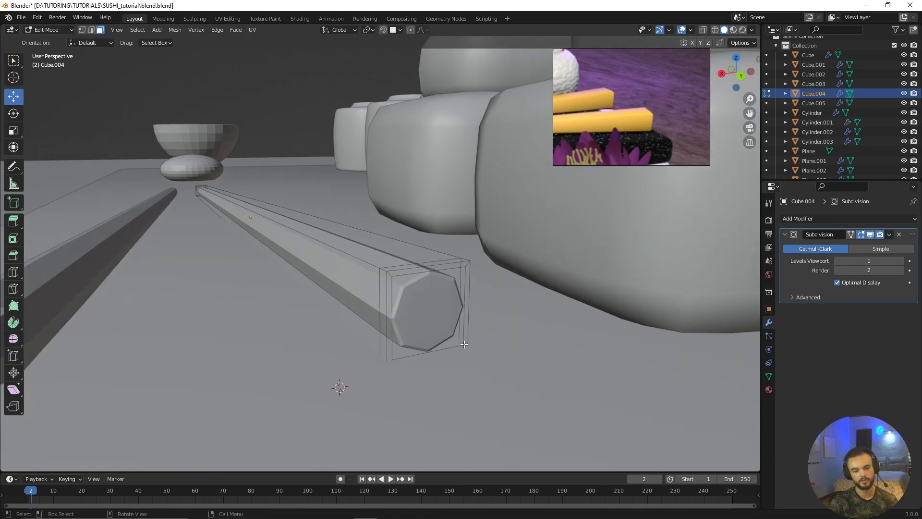
Undo the inset on the rear chopstick's thick end face.
middle_click_drag(444, 343, 403, 335)
scroll(405, 342, "down", 2)
key("ctrl+z")
key("ctrl+z")
Inset the rear chopstick's thick end face by only a very small margin just inside its border.
scroll(393, 337, "up", 2)
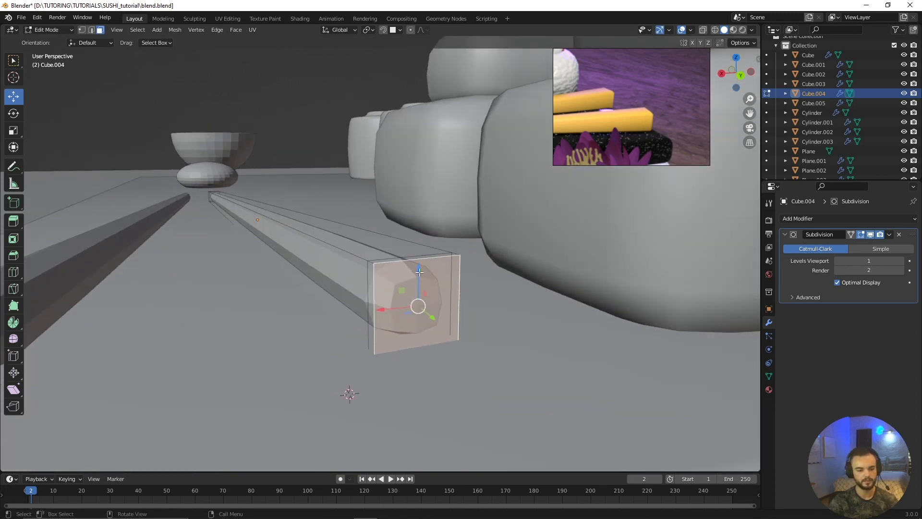
key("i")
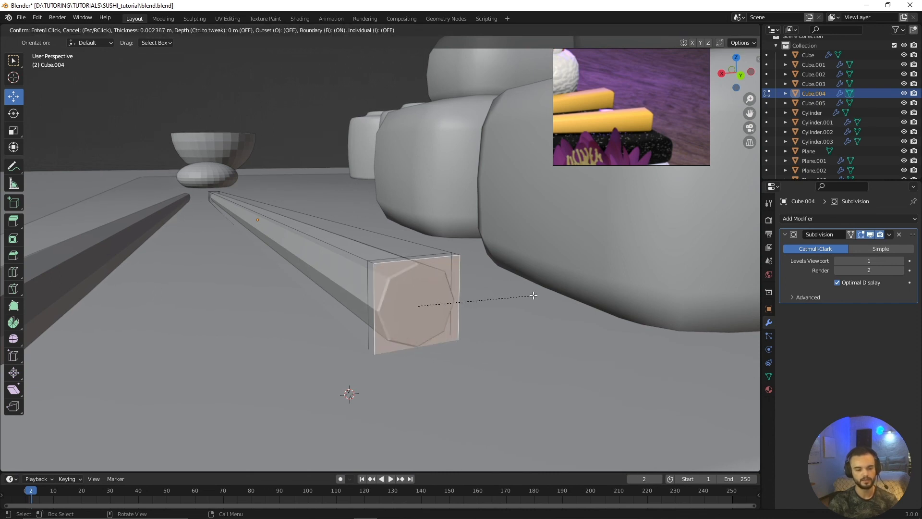
left_click(527, 298)
Inset the thick end face of the front chopstick by a small margin in Edit Mode, then return to Object Mode.
scroll(480, 341, "down", 5)
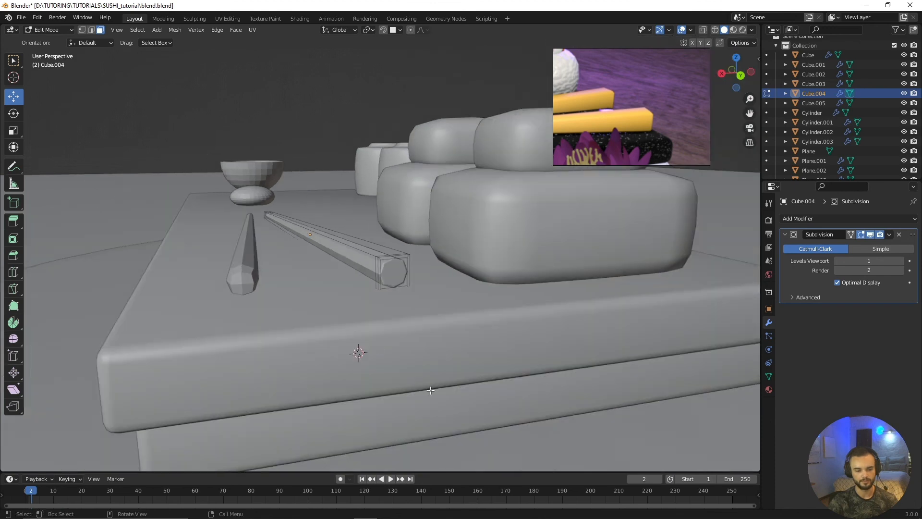
middle_click_drag(430, 388, 463, 384, "shift")
key("Tab")
left_click(330, 290)
key("Tab")
left_click(356, 296)
scroll(379, 317, "up", 3)
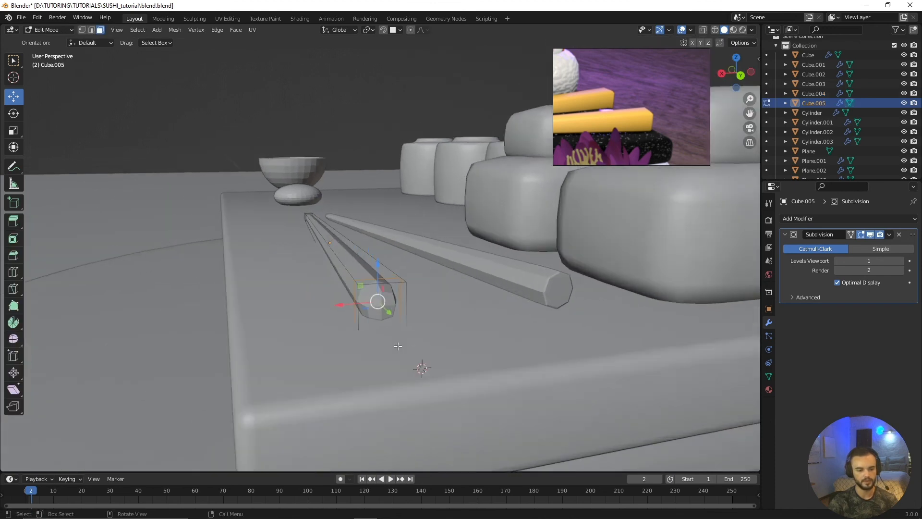
key("i")
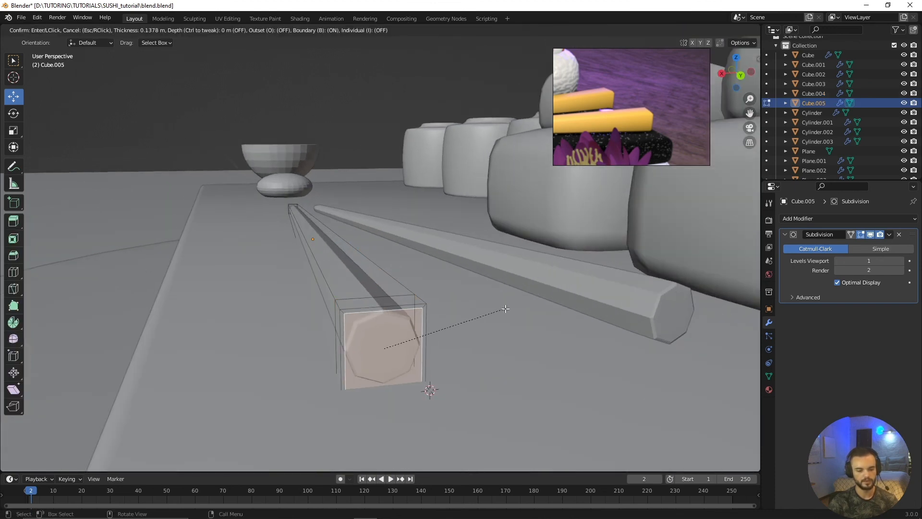
left_click(497, 310)
scroll(432, 350, "down", 3)
key("Tab")
Apply Shade Smooth to the sauce bowl on the board.
middle_click_drag(433, 347, 389, 247)
scroll(331, 312, "down", 5)
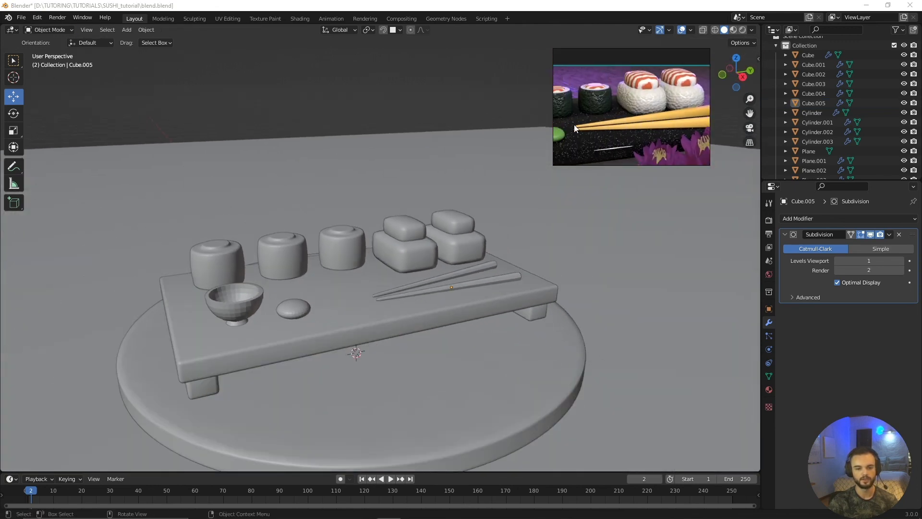
scroll(378, 339, "down", 3)
scroll(379, 339, "up", 3)
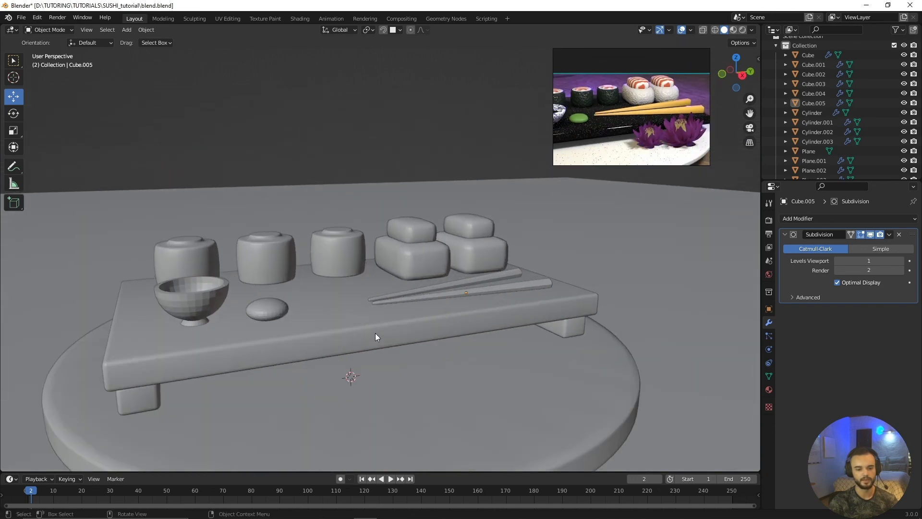
left_click(204, 307)
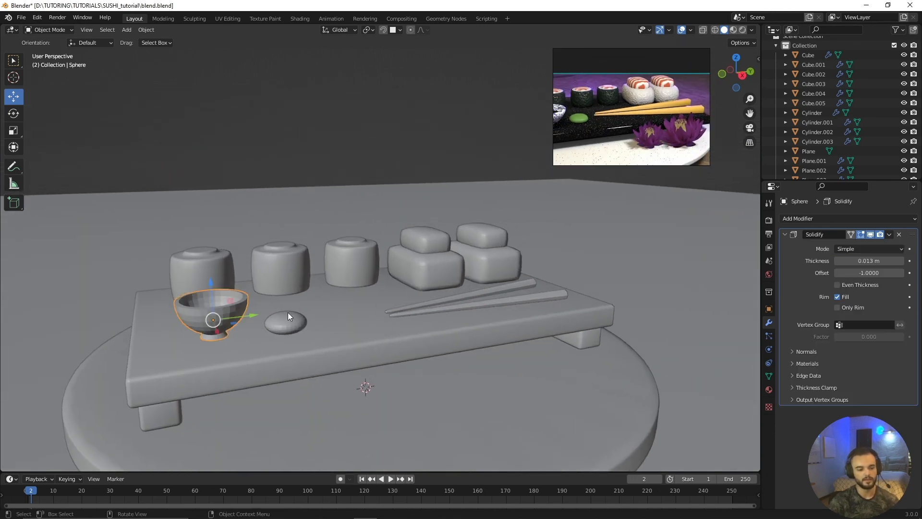
scroll(365, 322, "up", 3)
right_click(362, 349)
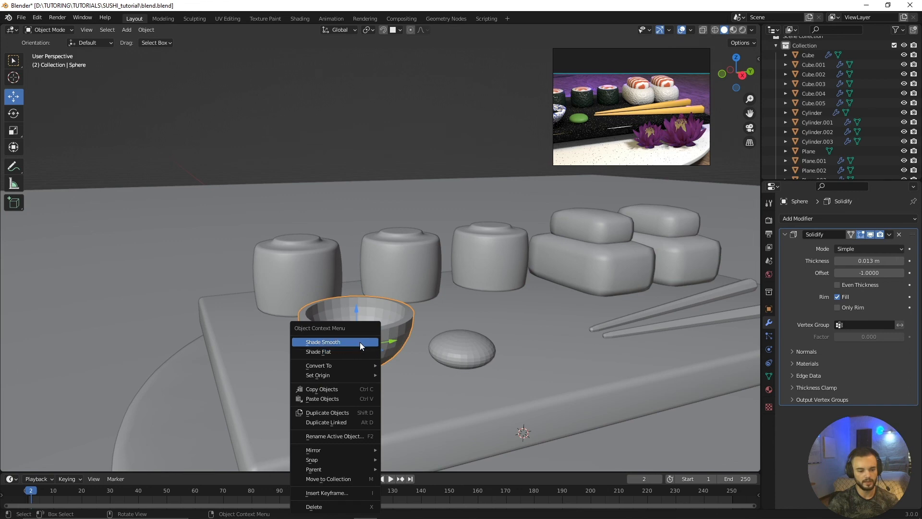
left_click(360, 342)
Apply Shade Smooth to the wasabi ball beside the bowl and check the whole board against the reference image.
scroll(405, 298, "down", 3)
left_click(394, 284)
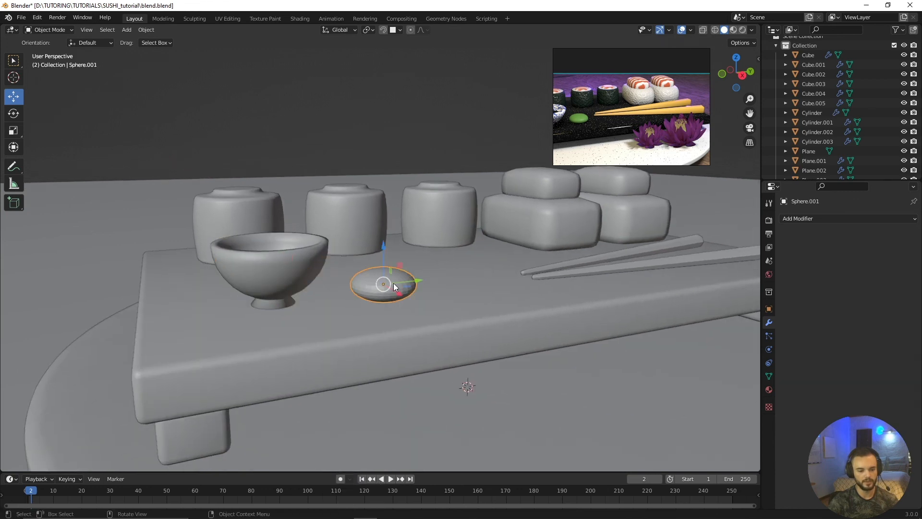
right_click(392, 285)
left_click(353, 283)
right_click(385, 279)
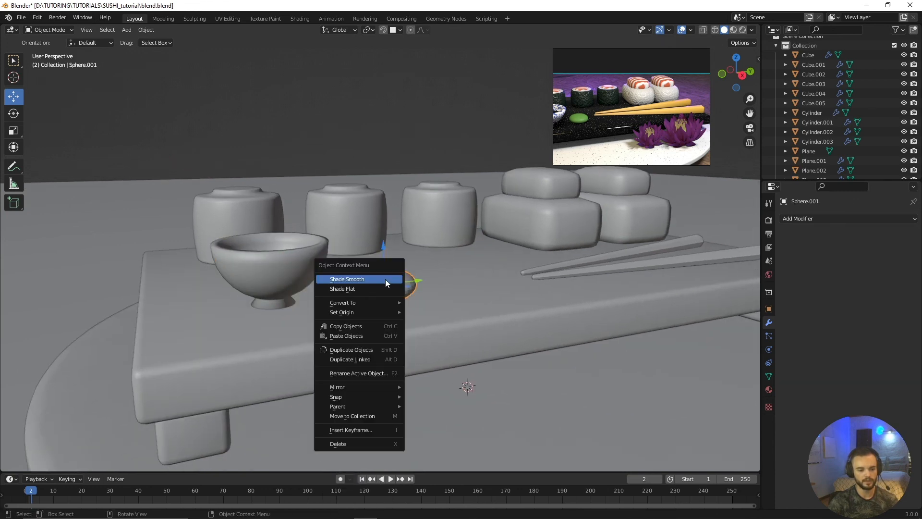
left_click(385, 279)
scroll(383, 330, "down", 2)
middle_click_drag(383, 329, 365, 353, "shift")
scroll(612, 141, "down", 2)
middle_click_drag(612, 142, 635, 140)
mouse_move(459, 244)
middle_mouse_down()
mouse_move(494, 227)
mouse_move(469, 247)
middle_mouse_up()
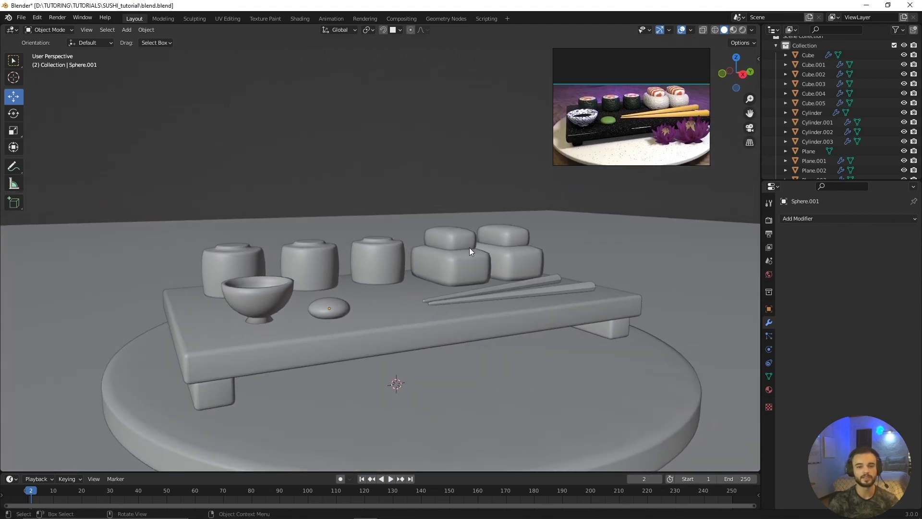